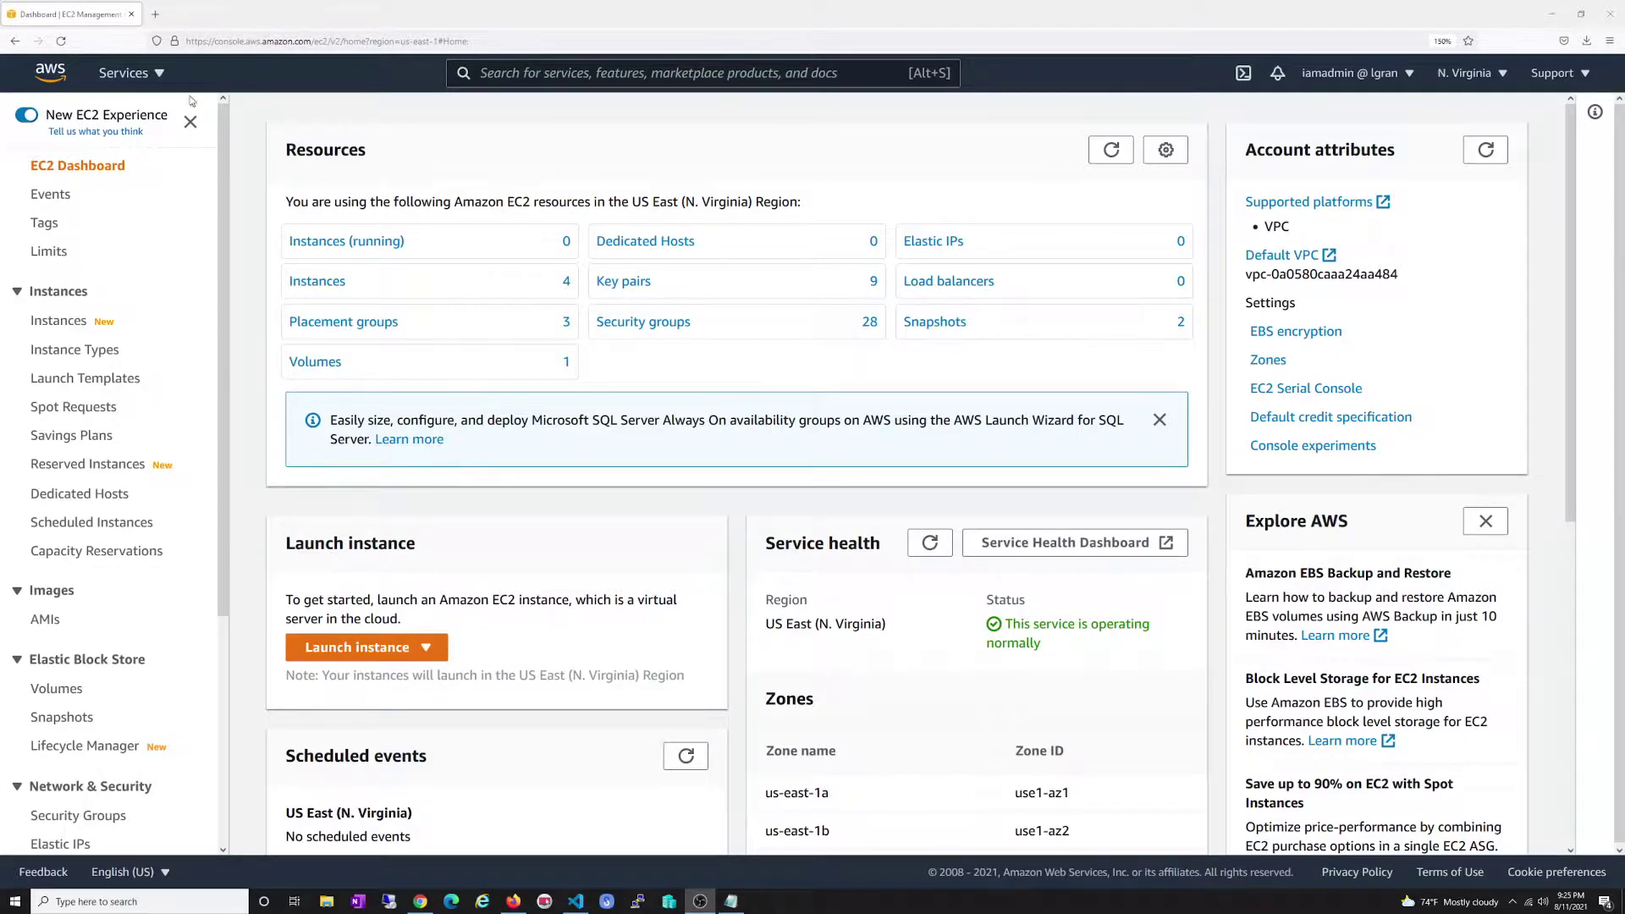
- Open the list of EC2 instances and start launching a new instance
{"action": "left_click", "coordinate": [162, 83]}
{"action": "left_click", "coordinate": [504, 190]}
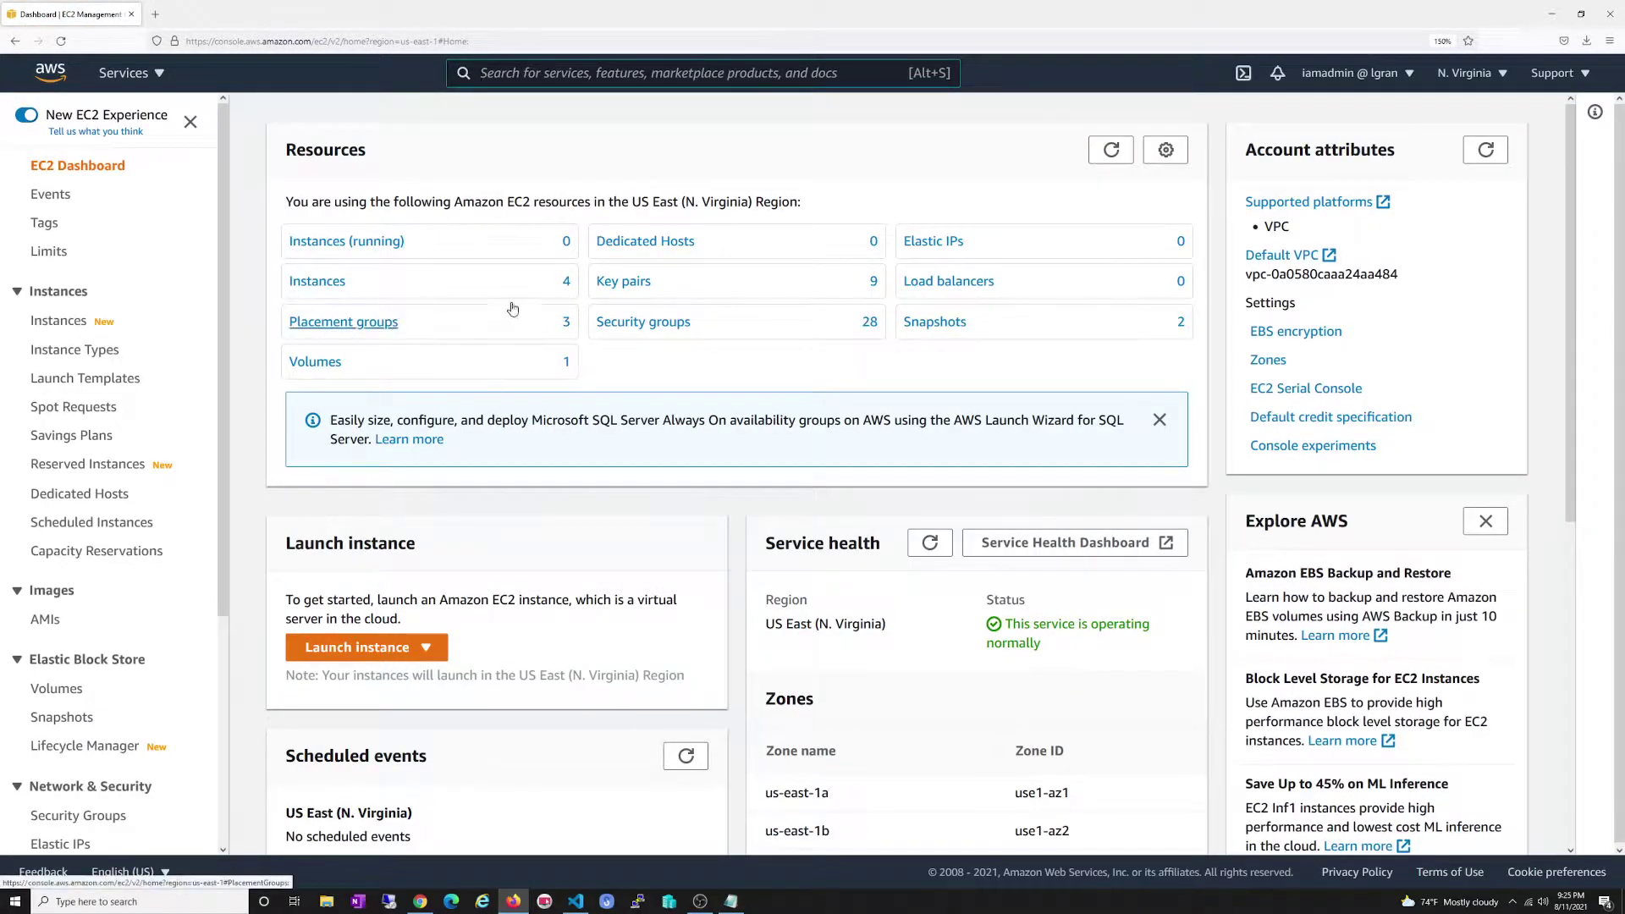
{"action": "left_click", "coordinate": [70, 329]}
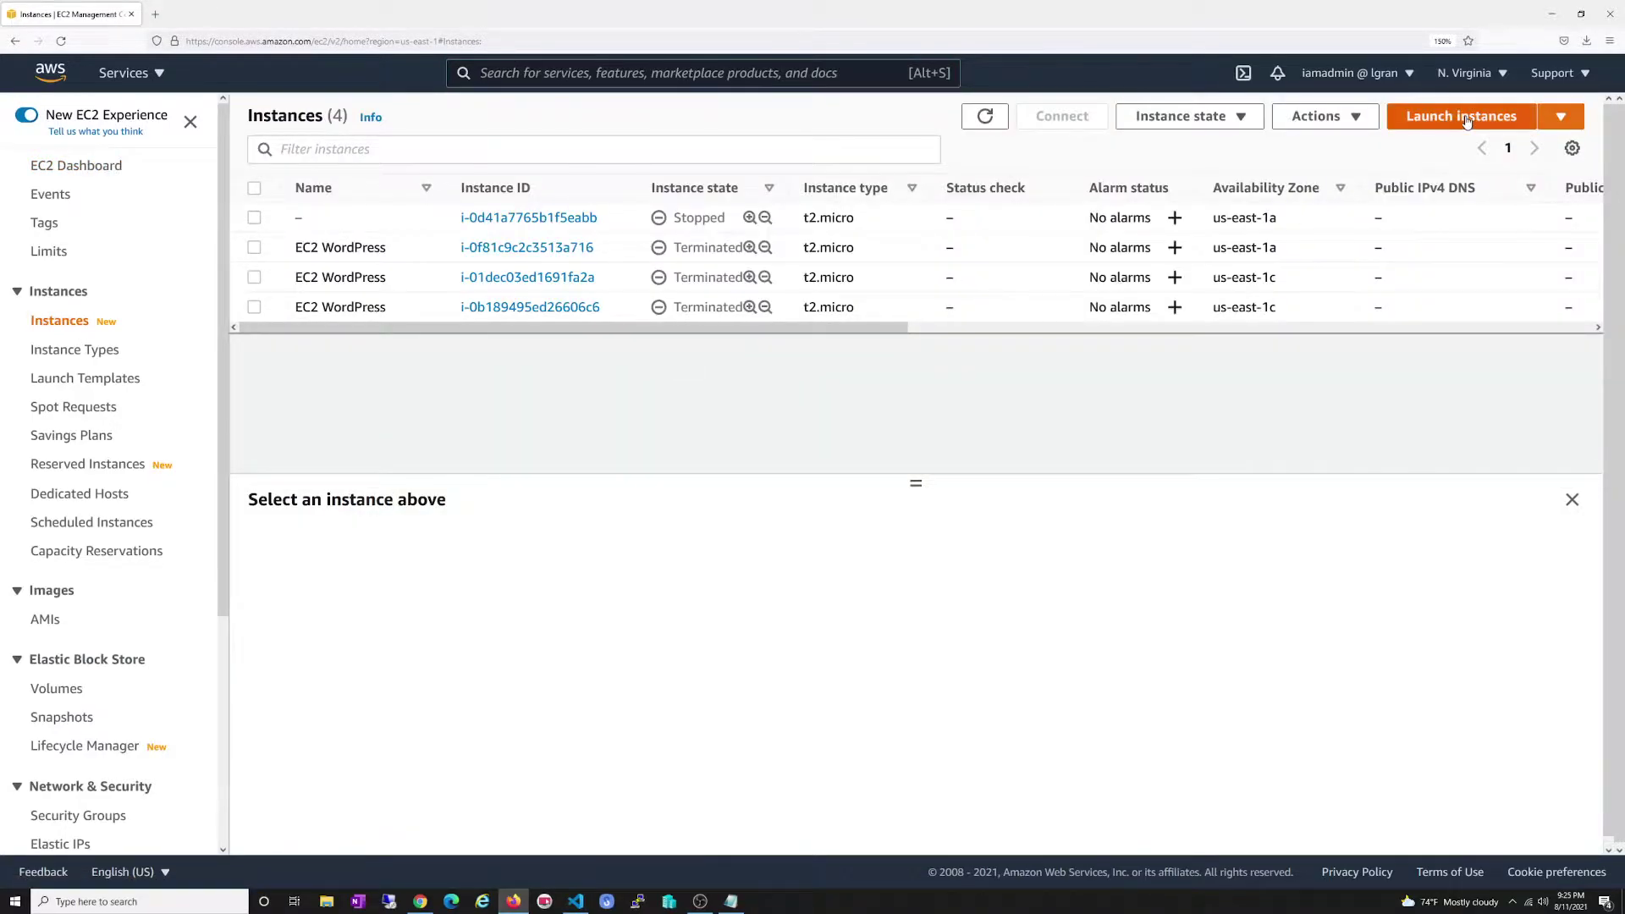
{"action": "left_click", "coordinate": [1468, 121]}
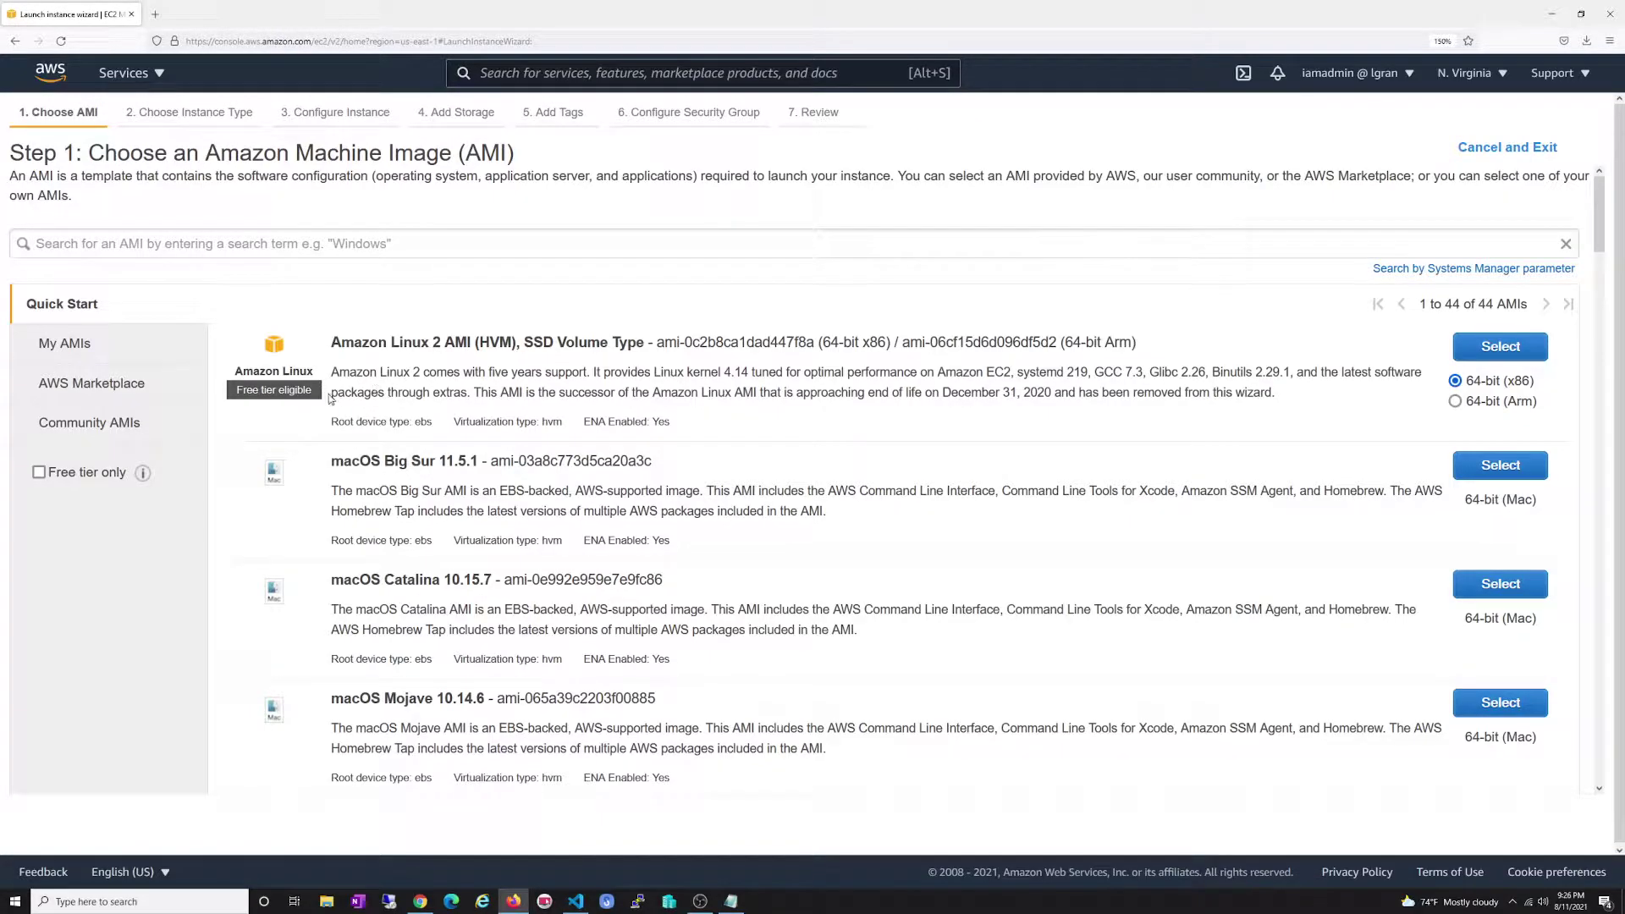
- Search the AWS Marketplace images for wordpress
{"action": "left_click", "coordinate": [109, 390]}
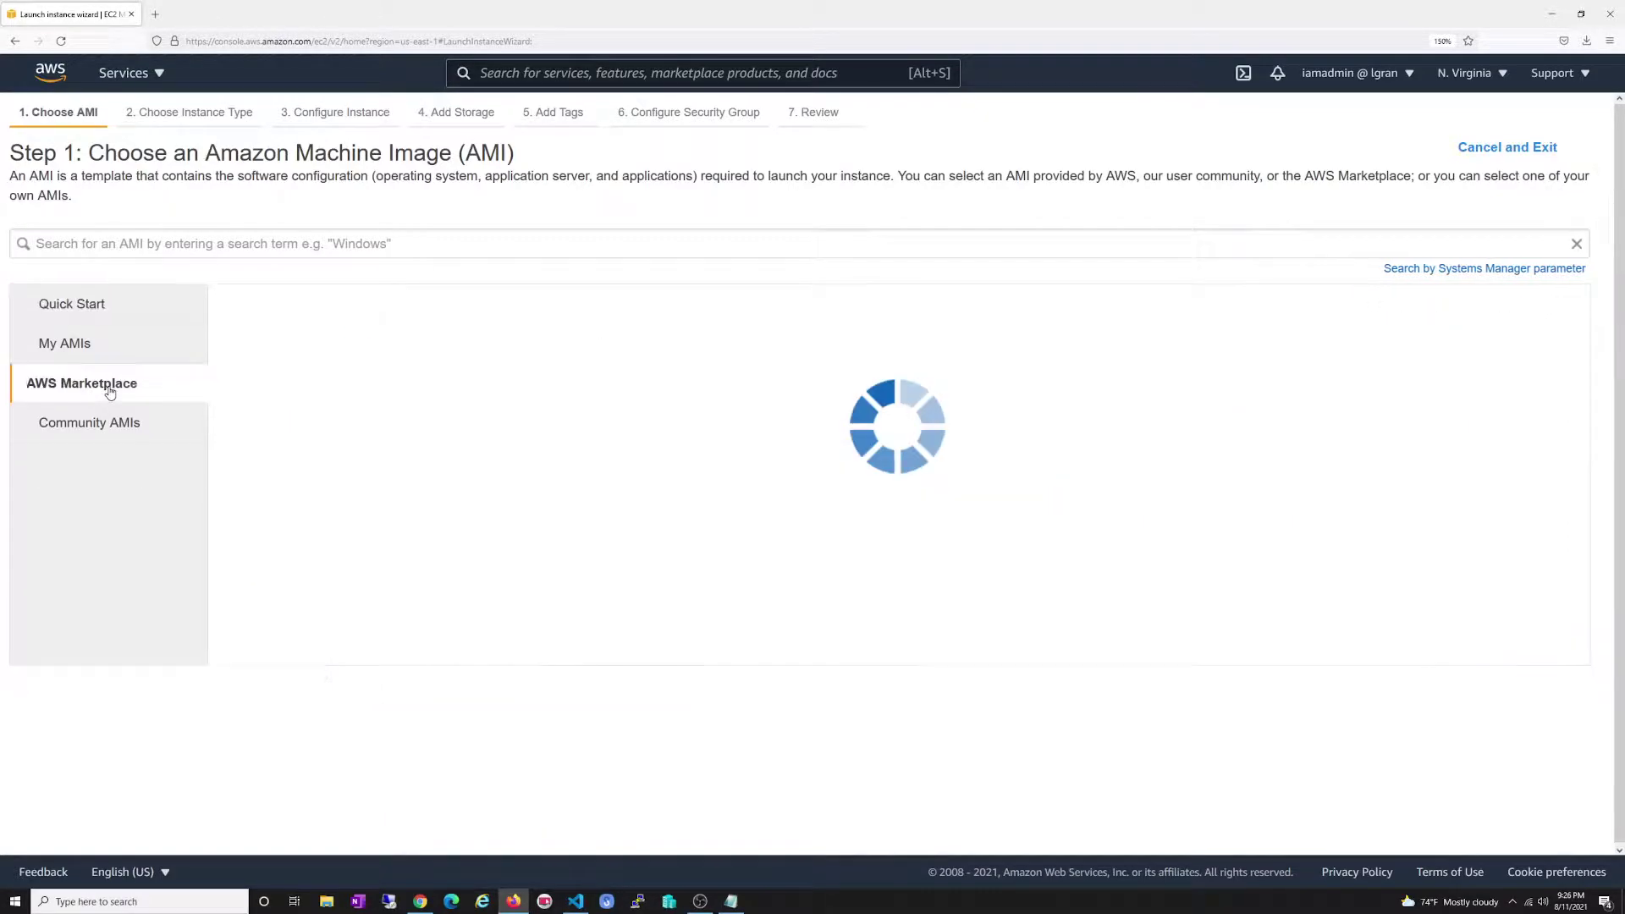
{"action": "left_click", "coordinate": [381, 253]}
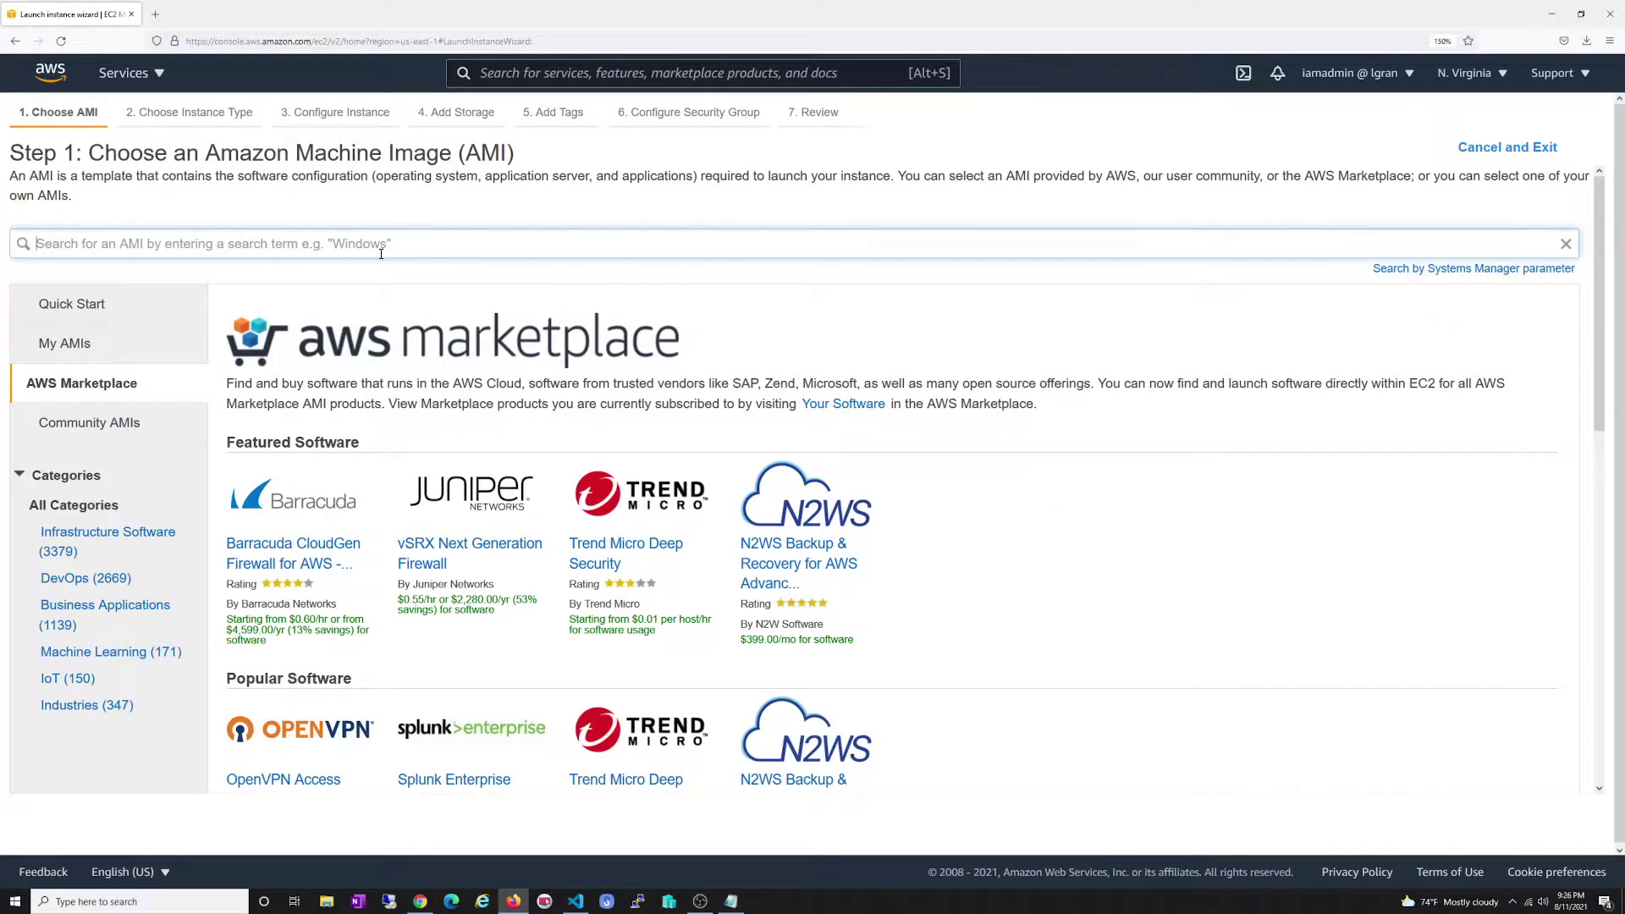
{"action": "type", "text": "wordpress"}
{"action": "key", "text": "Return"}
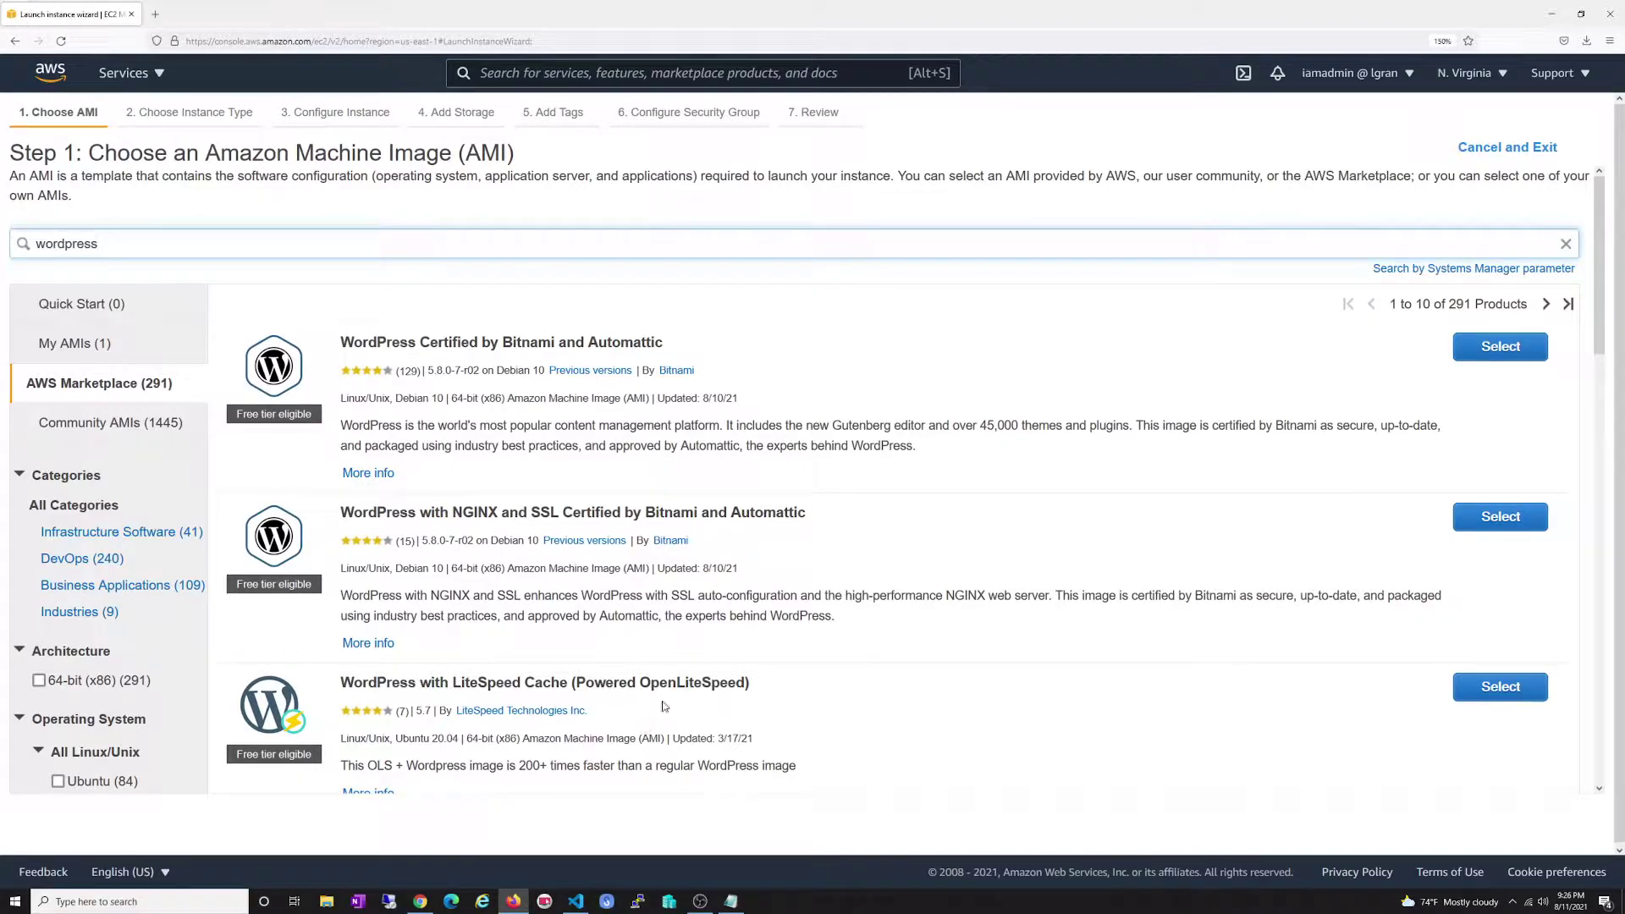
- Choose the WordPress Certified by Bitnami and Automattic image with the t2.micro instance type, and continue to the instance details
{"action": "left_click_drag", "start_coordinate": [351, 345], "coordinate": [678, 349]}
{"action": "left_click", "coordinate": [689, 352]}
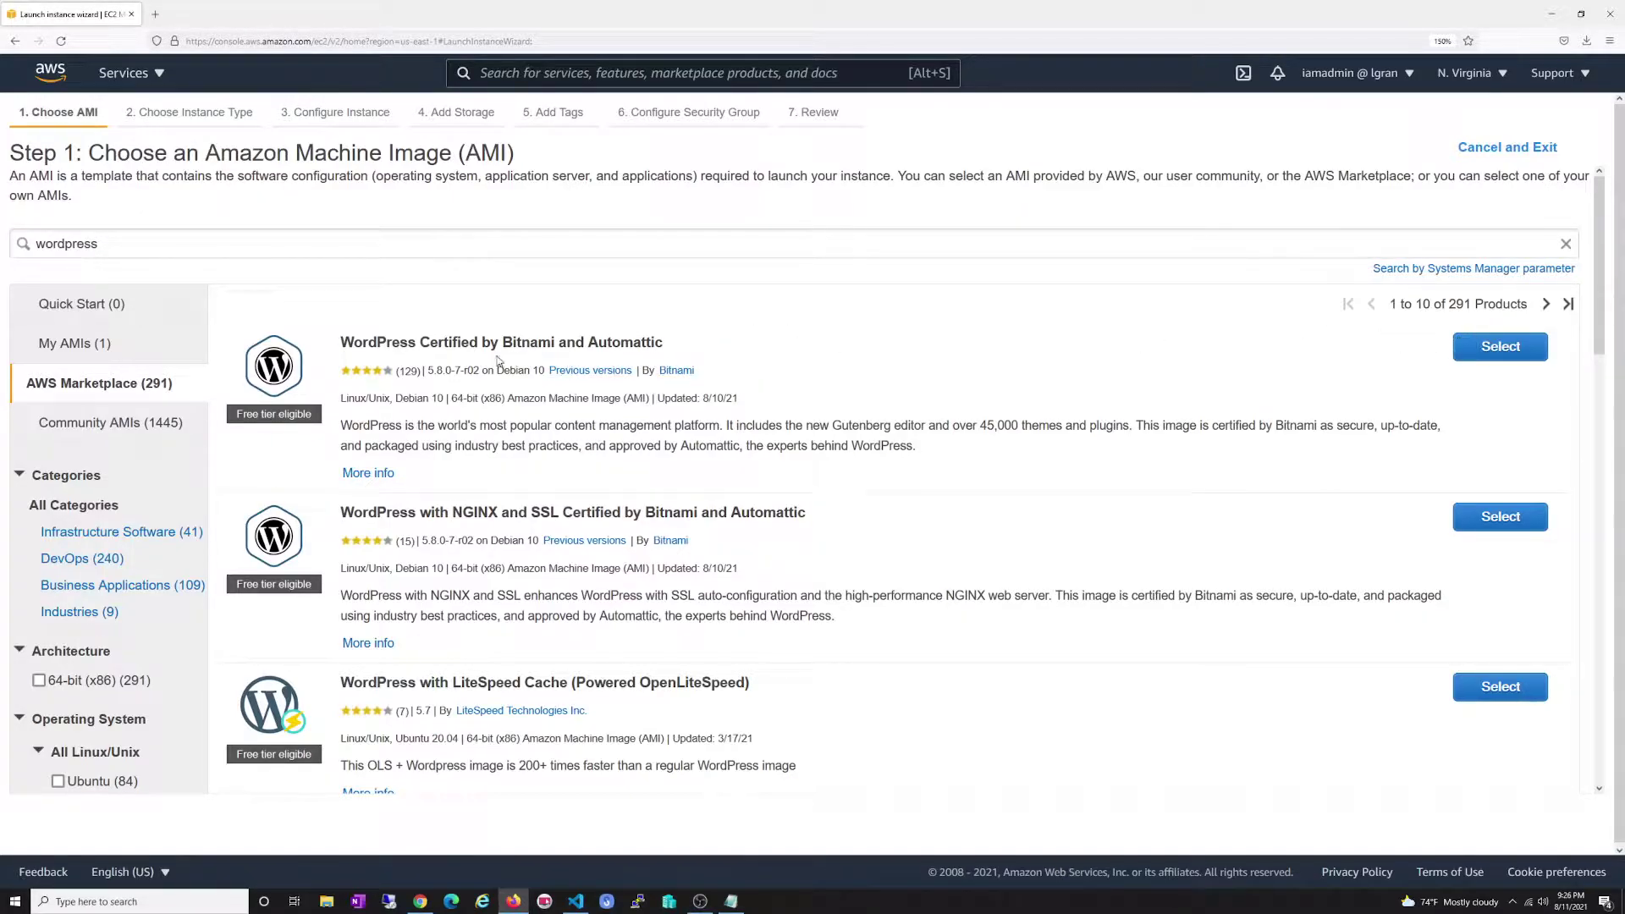
{"action": "left_click", "coordinate": [1495, 357]}
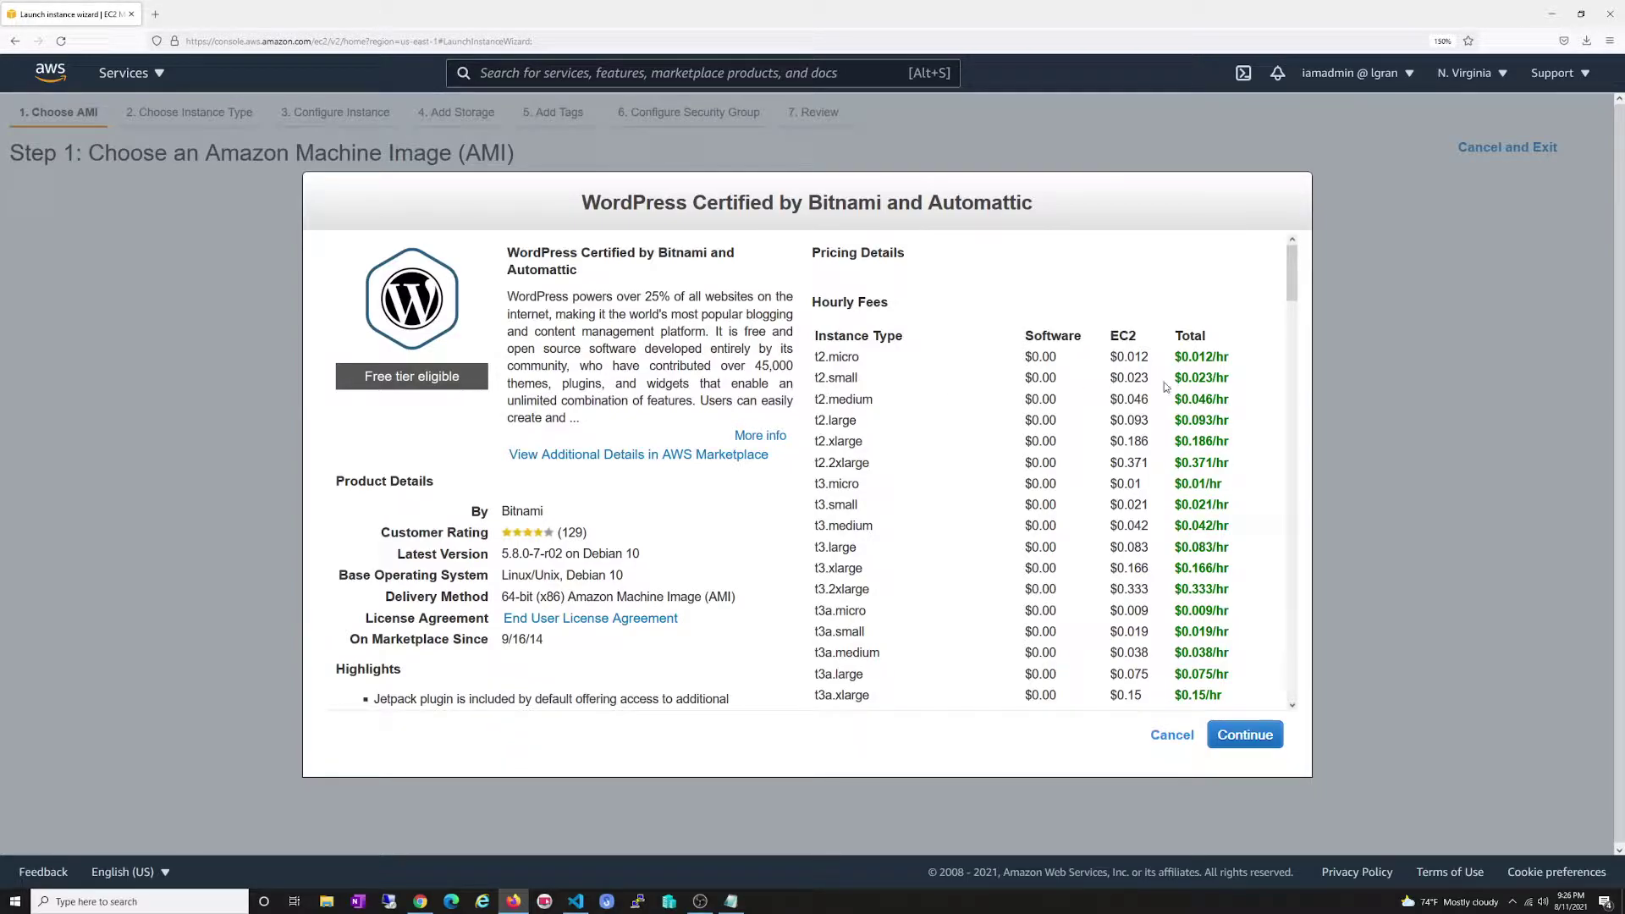
{"action": "left_click_drag", "start_coordinate": [1229, 380], "coordinate": [858, 358]}
{"action": "left_click", "coordinate": [865, 386]}
{"action": "left_click", "coordinate": [858, 358]}
{"action": "left_click", "coordinate": [1254, 743]}
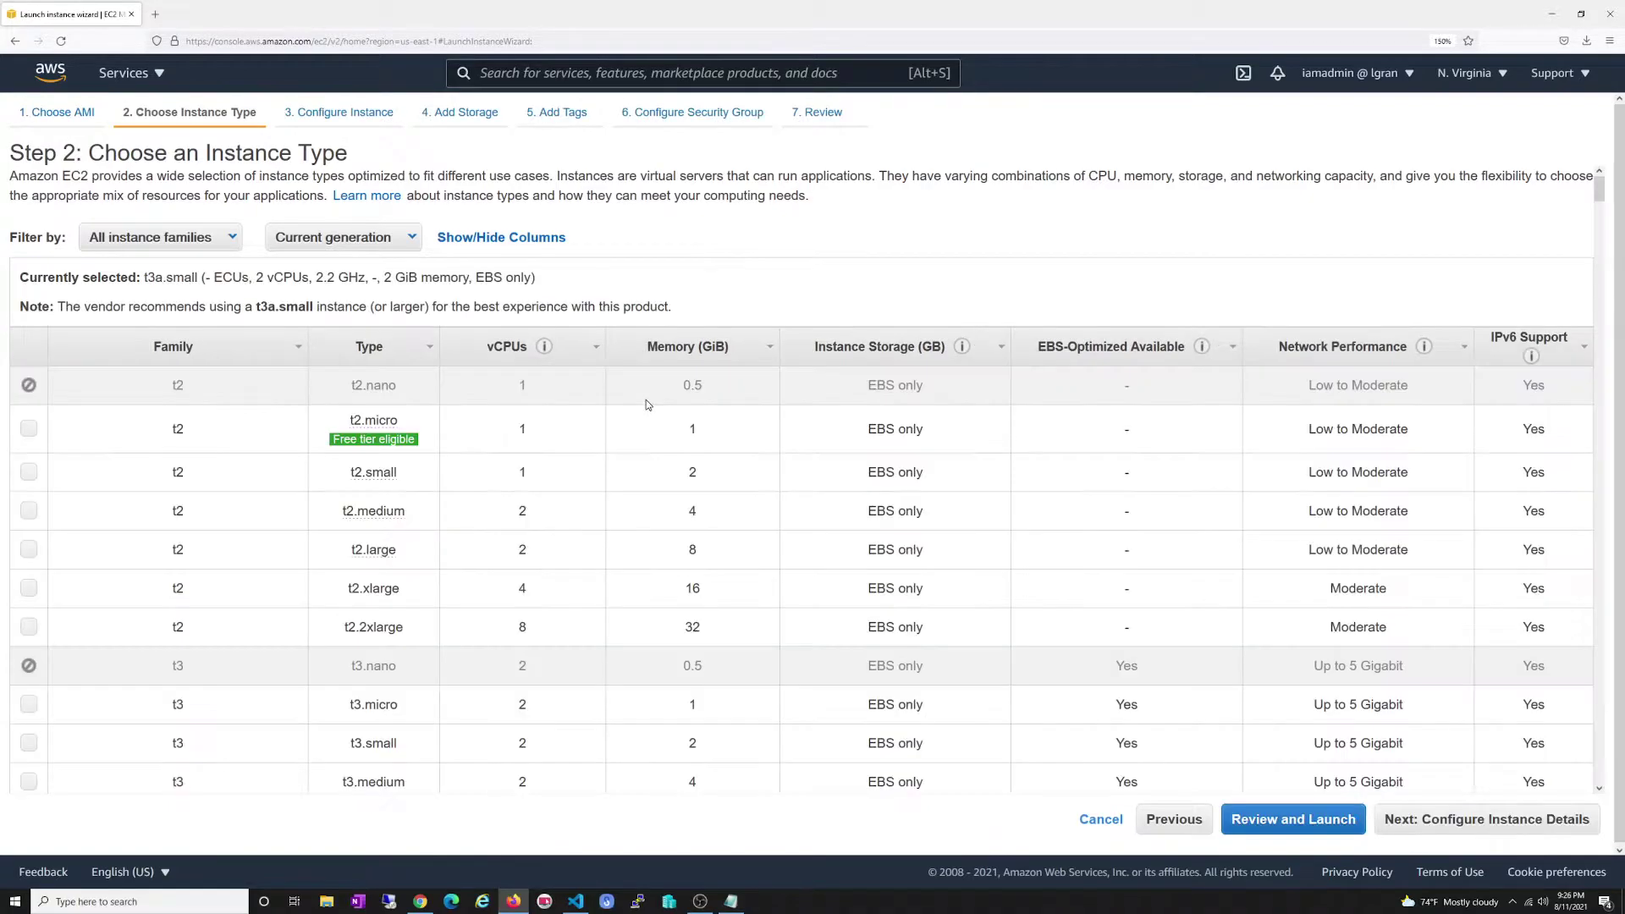
{"action": "left_click", "coordinate": [35, 434]}
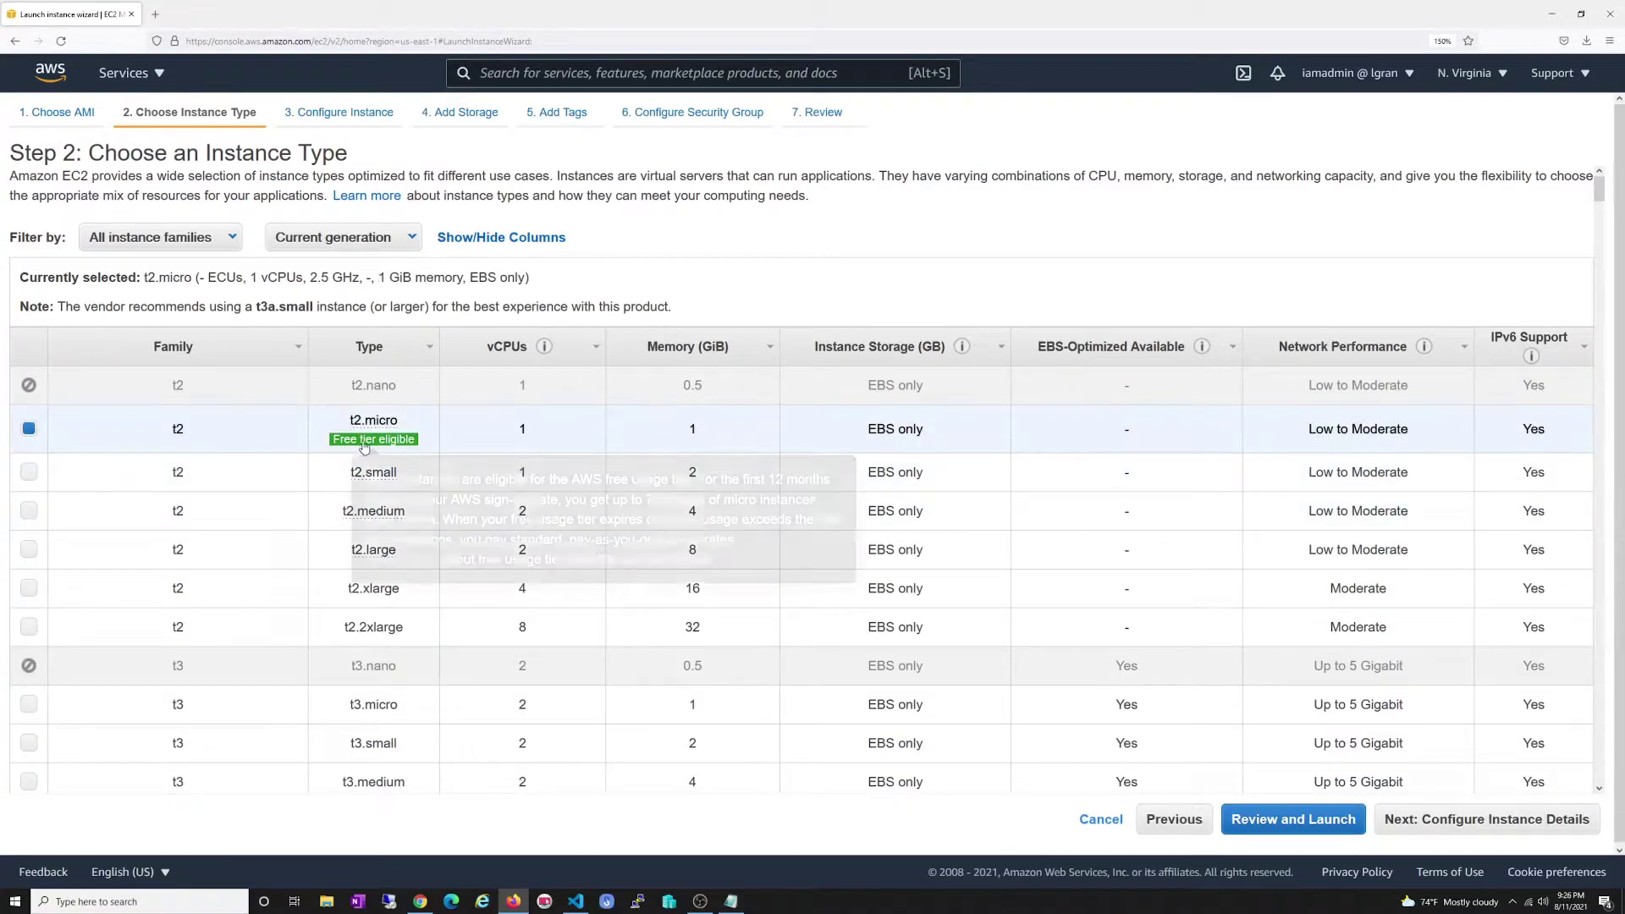
{"action": "left_click", "coordinate": [1456, 823]}
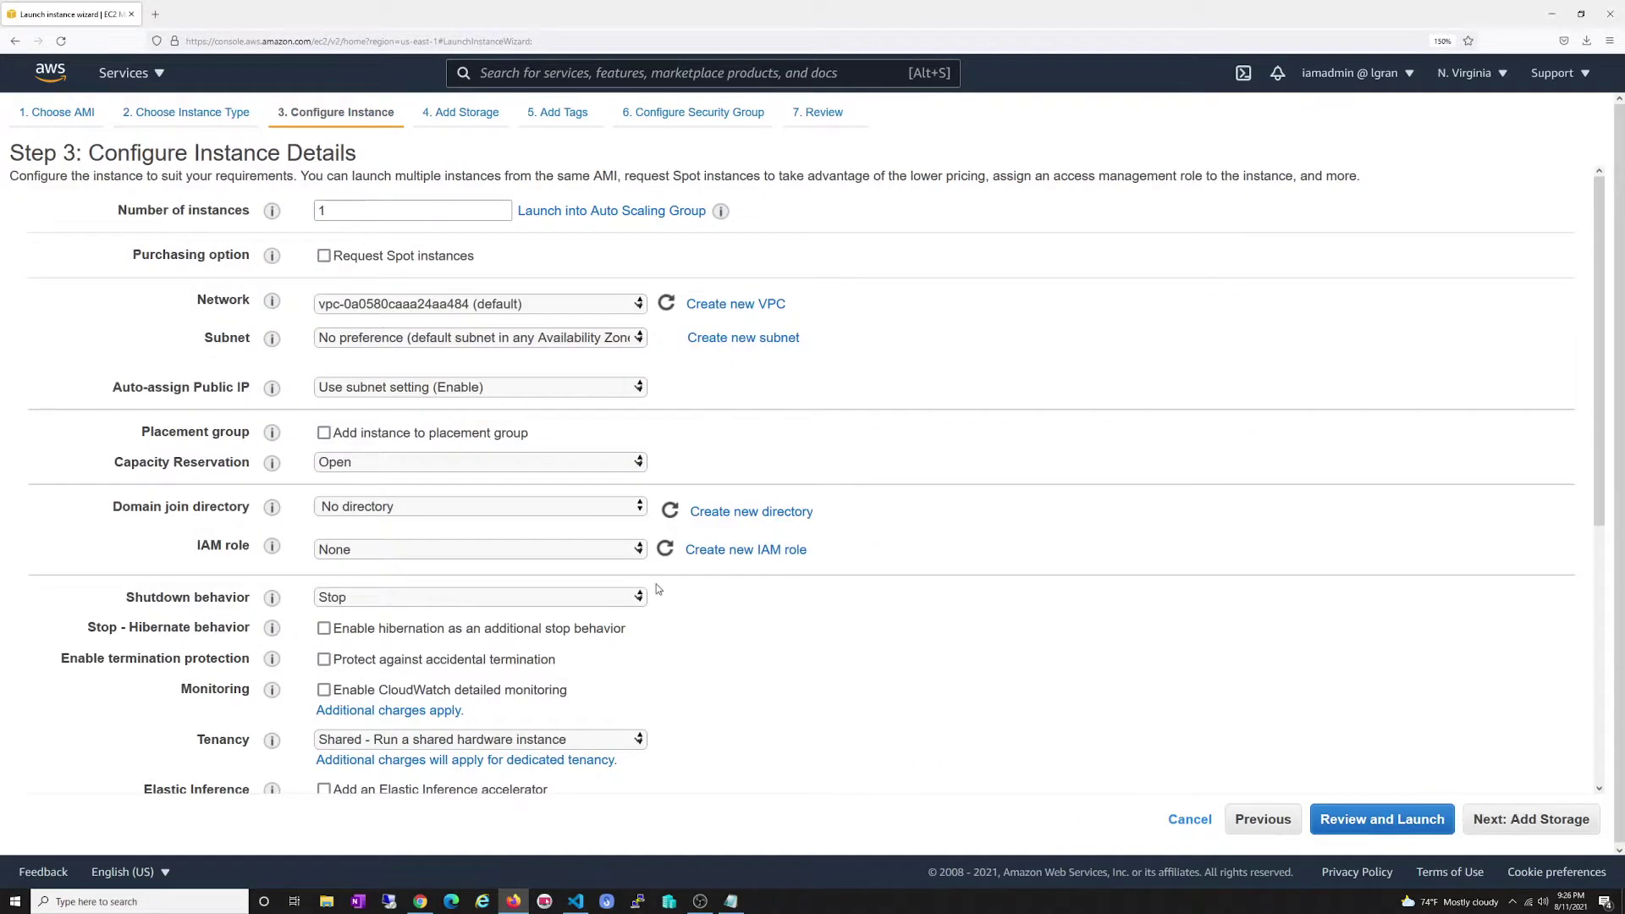
- Keep the default VPC and instance details, accept the default storage, and continue to the tags
{"action": "scroll", "coordinate": [604, 609], "scroll_direction": "down", "scroll_amount": 2}
{"action": "scroll", "coordinate": [604, 610], "scroll_direction": "up", "scroll_amount": 2}
{"action": "left_click", "coordinate": [544, 307]}
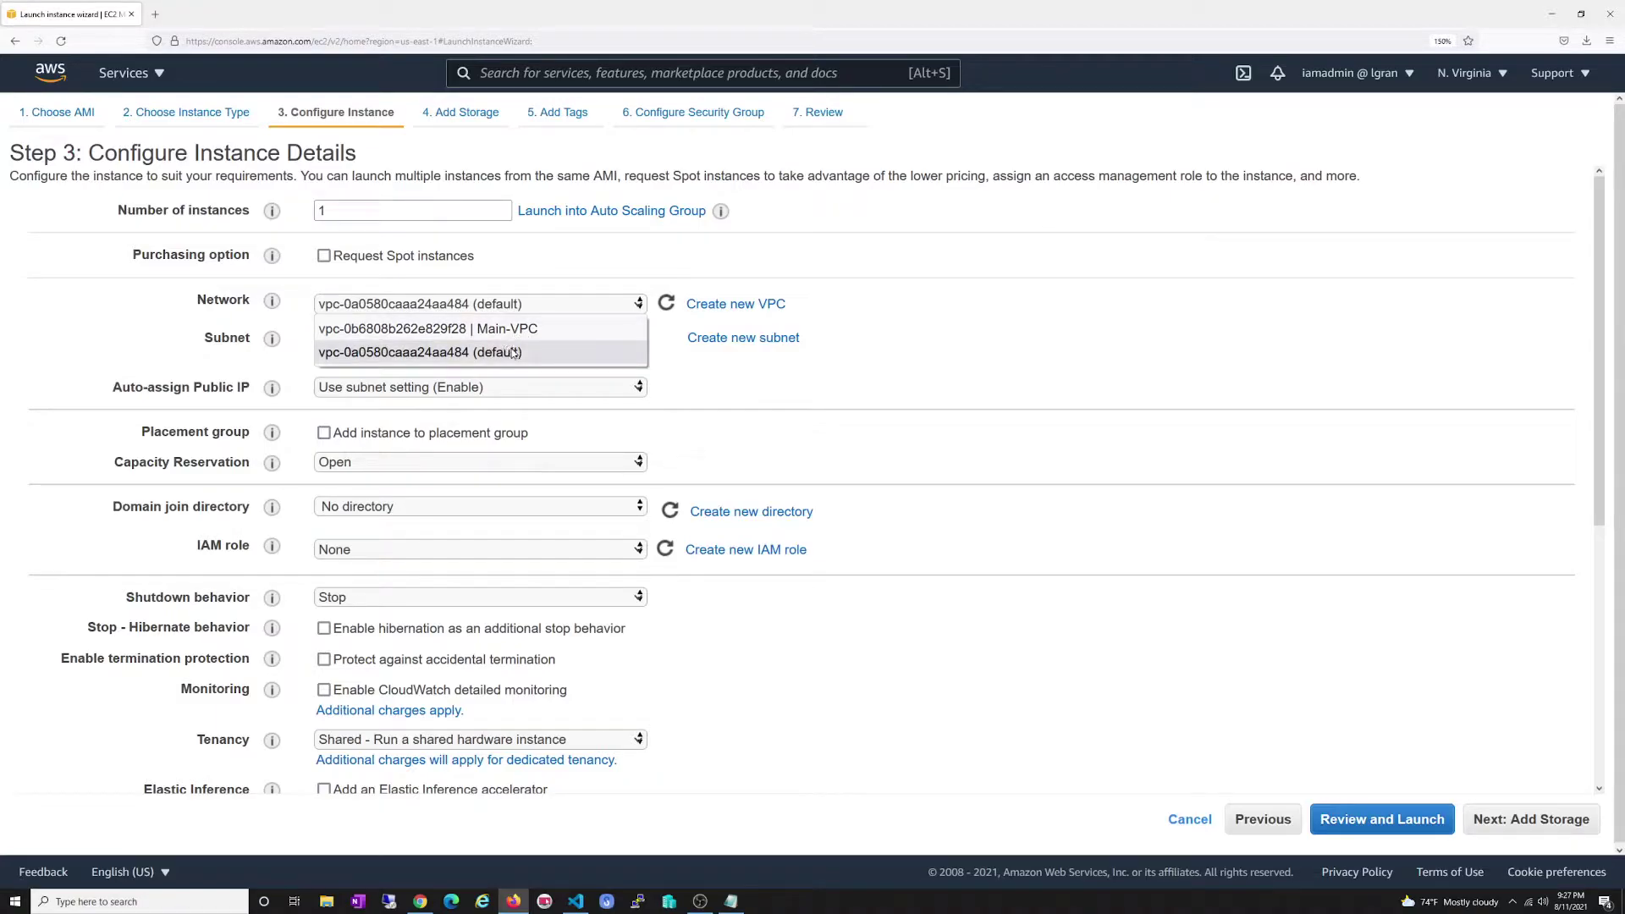
{"action": "left_click", "coordinate": [511, 351]}
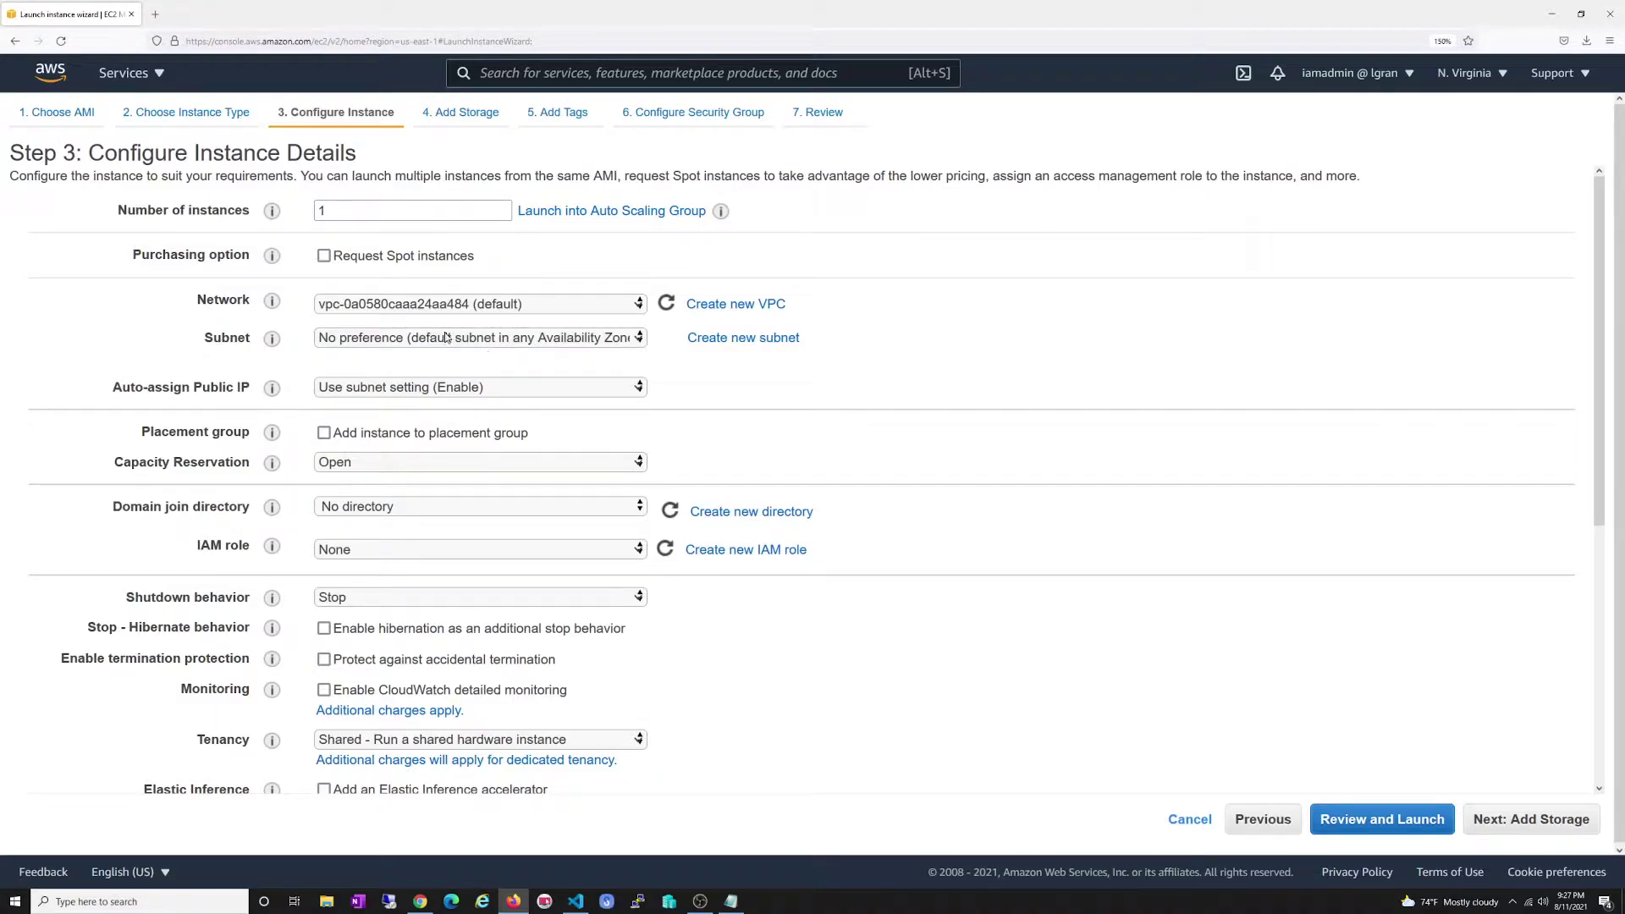
{"action": "scroll", "coordinate": [431, 500], "scroll_direction": "down", "scroll_amount": 1}
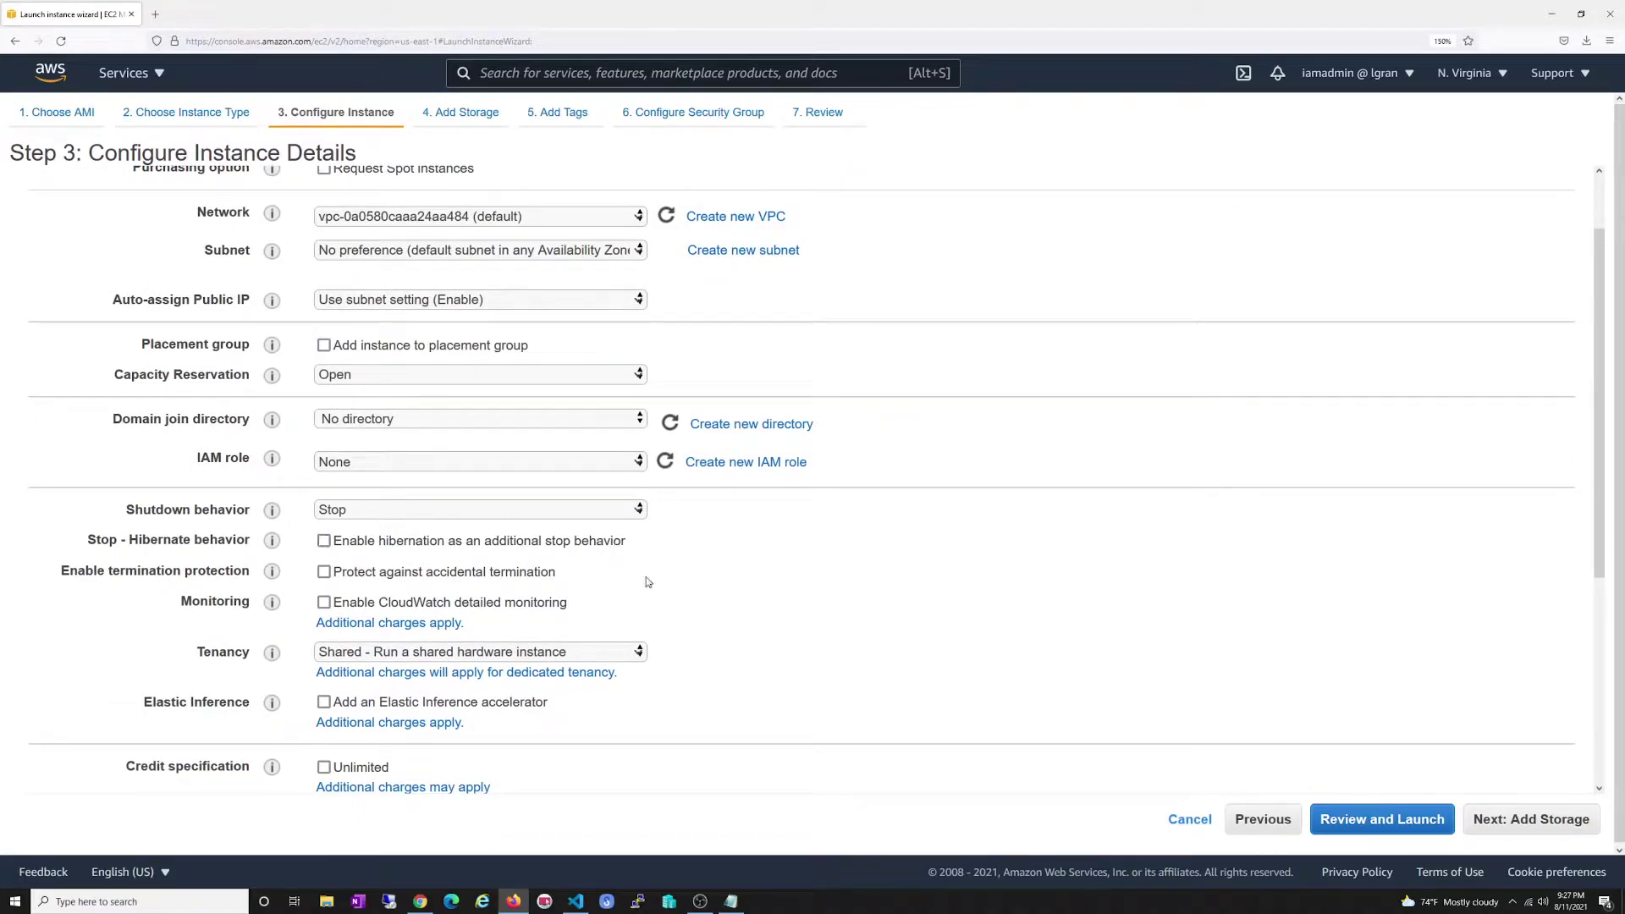
{"action": "scroll", "coordinate": [707, 622], "scroll_direction": "down", "scroll_amount": 1}
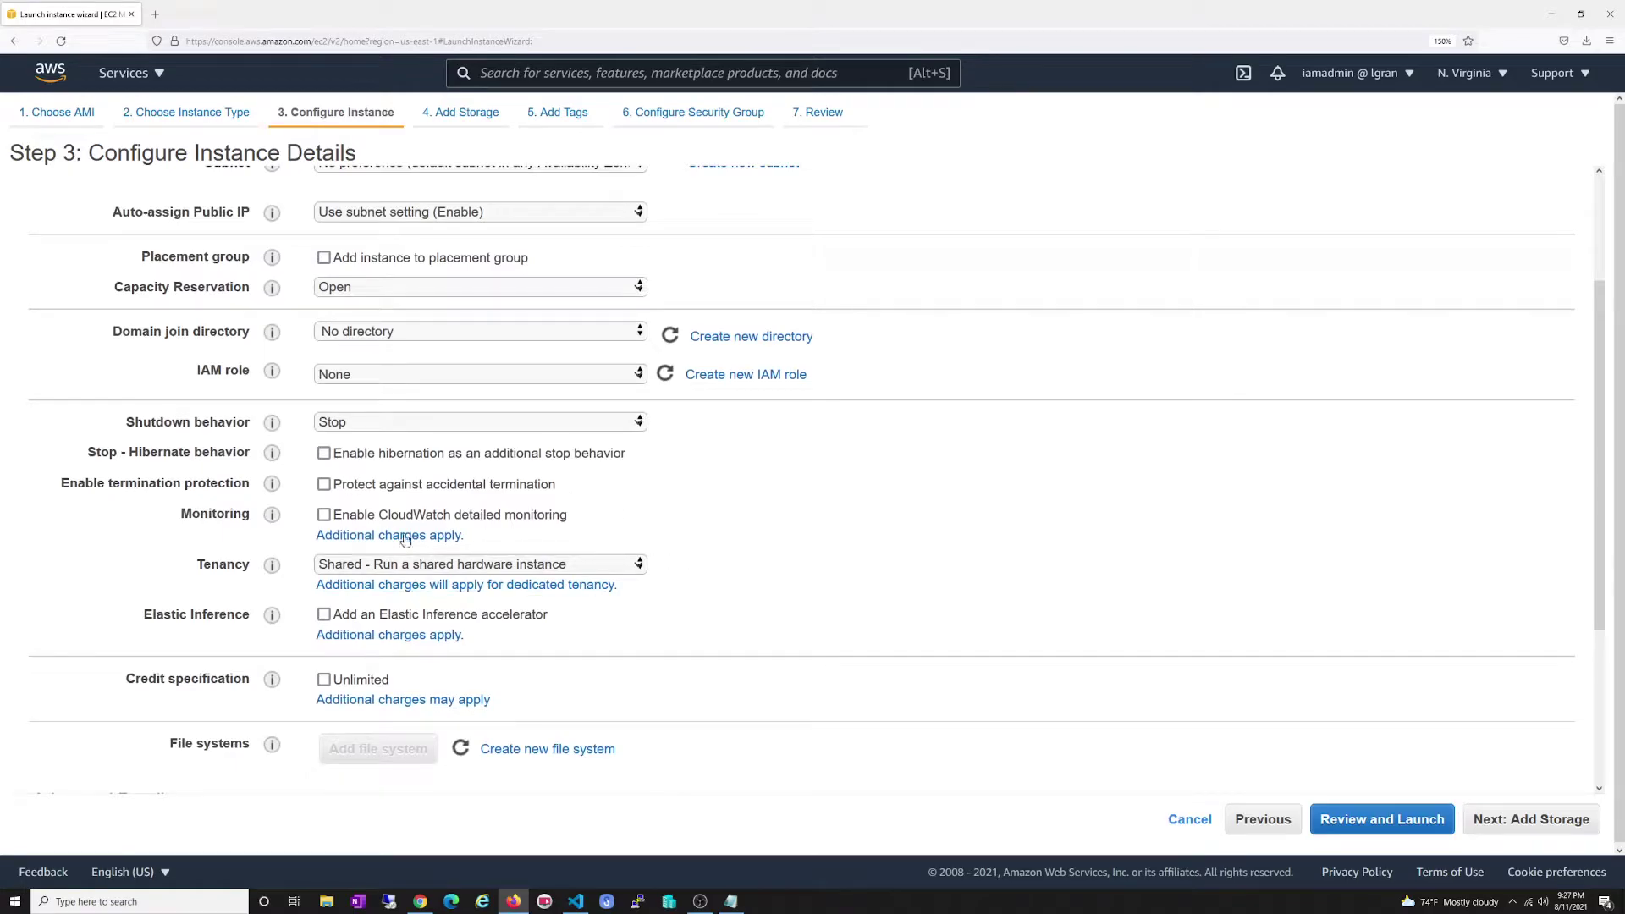
{"action": "scroll", "coordinate": [596, 500], "scroll_direction": "up", "scroll_amount": 3}
{"action": "scroll", "coordinate": [770, 581], "scroll_direction": "down", "scroll_amount": 4}
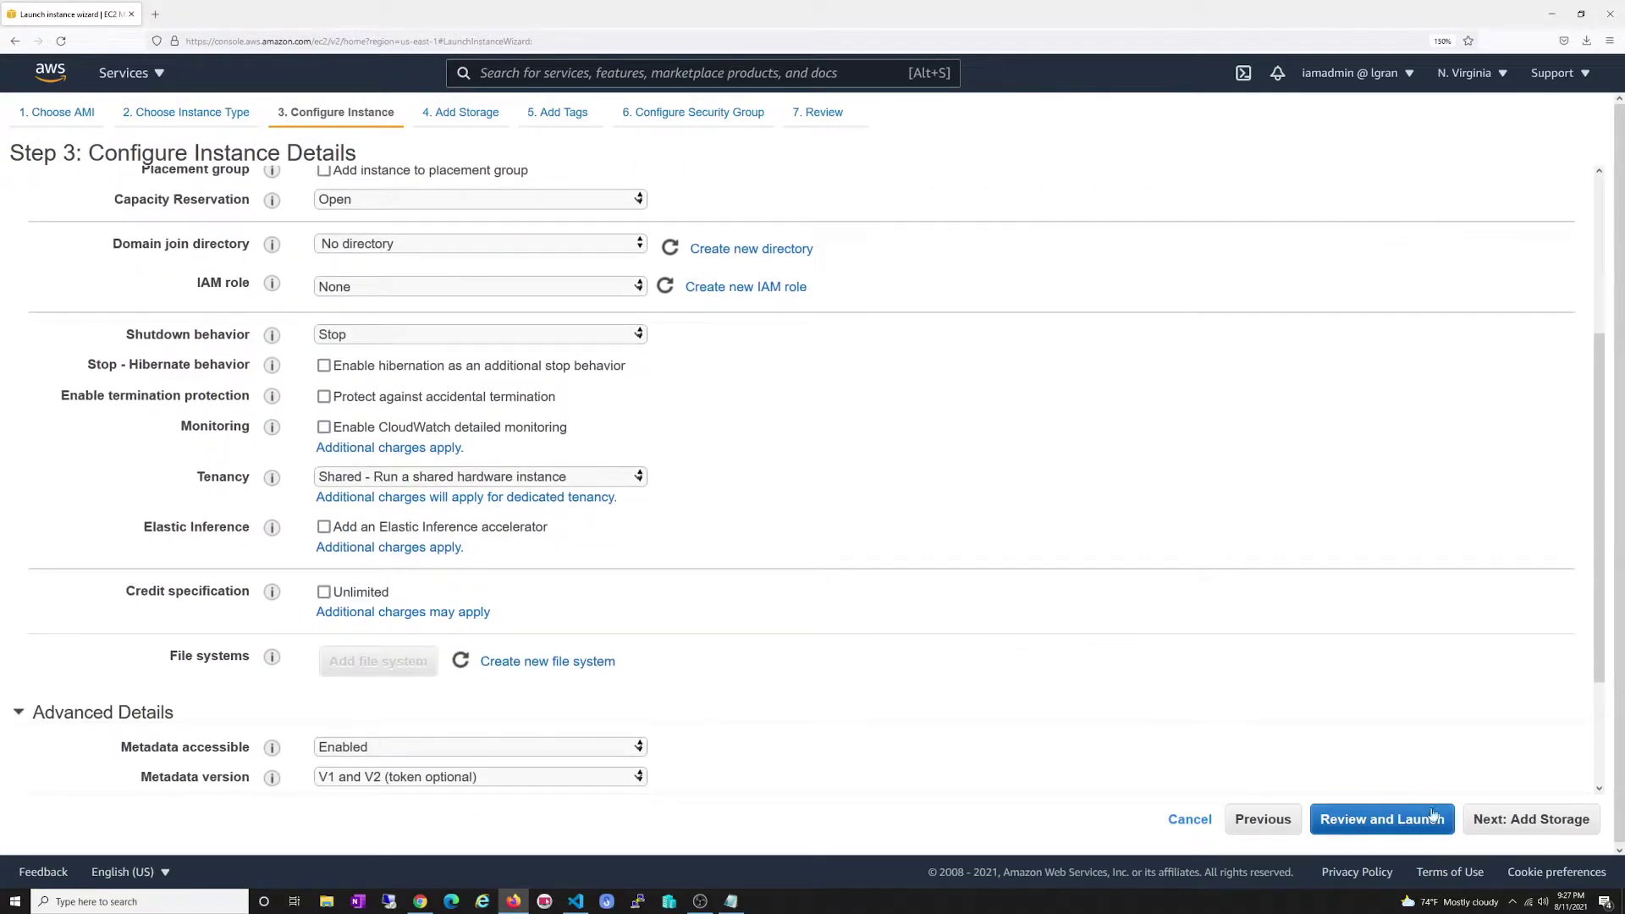
{"action": "left_click", "coordinate": [1525, 820]}
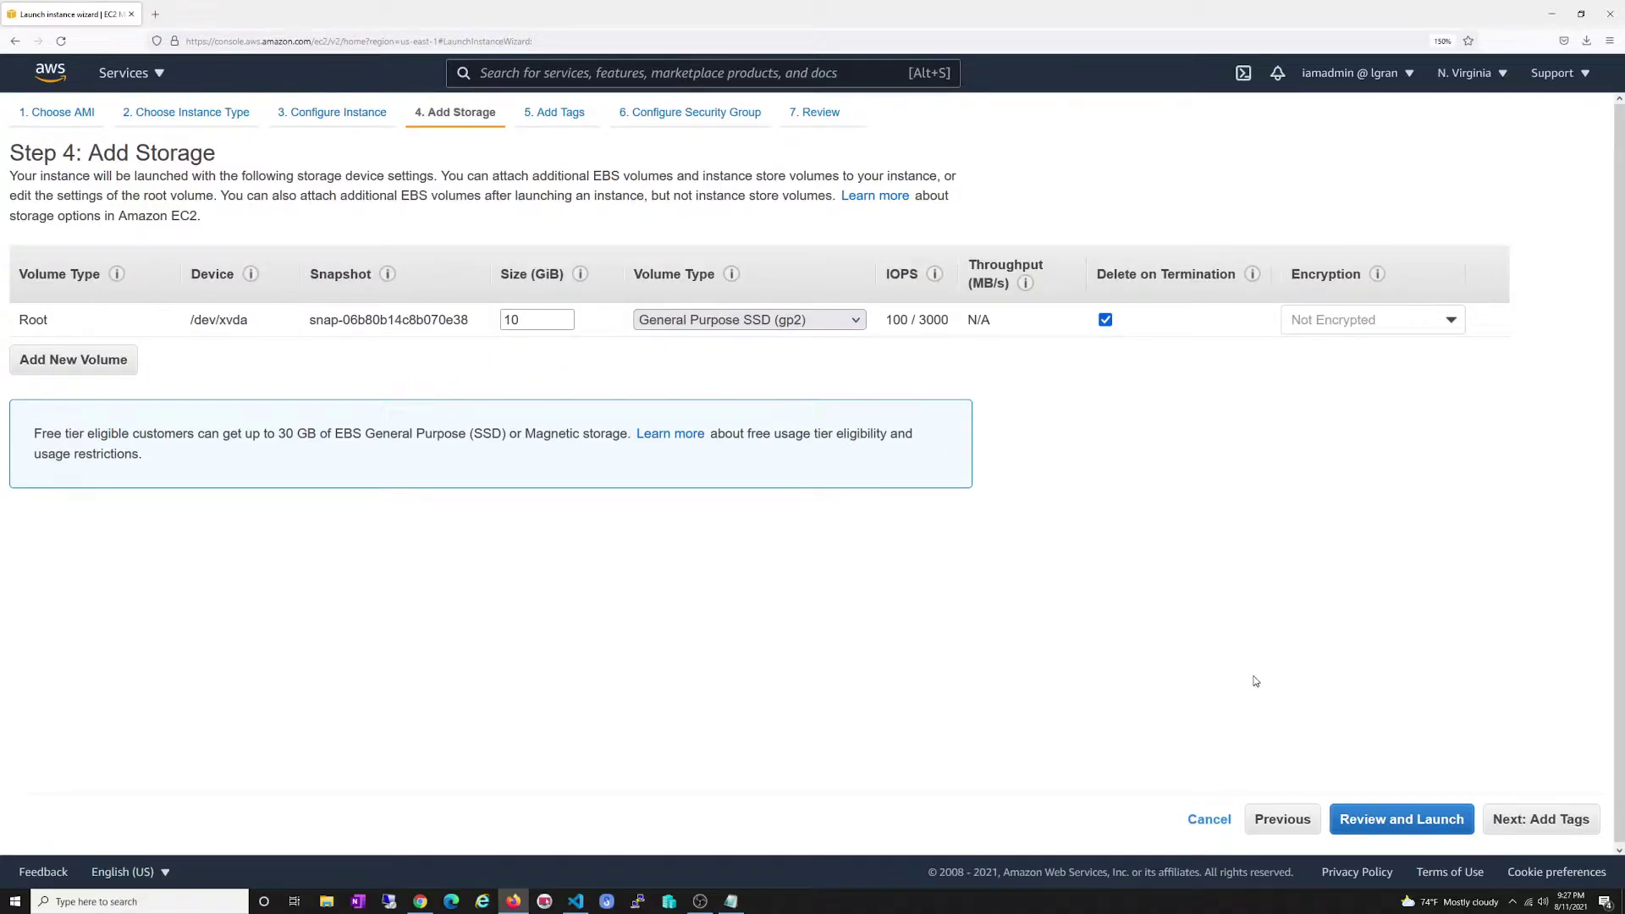
{"action": "left_click", "coordinate": [1555, 826]}
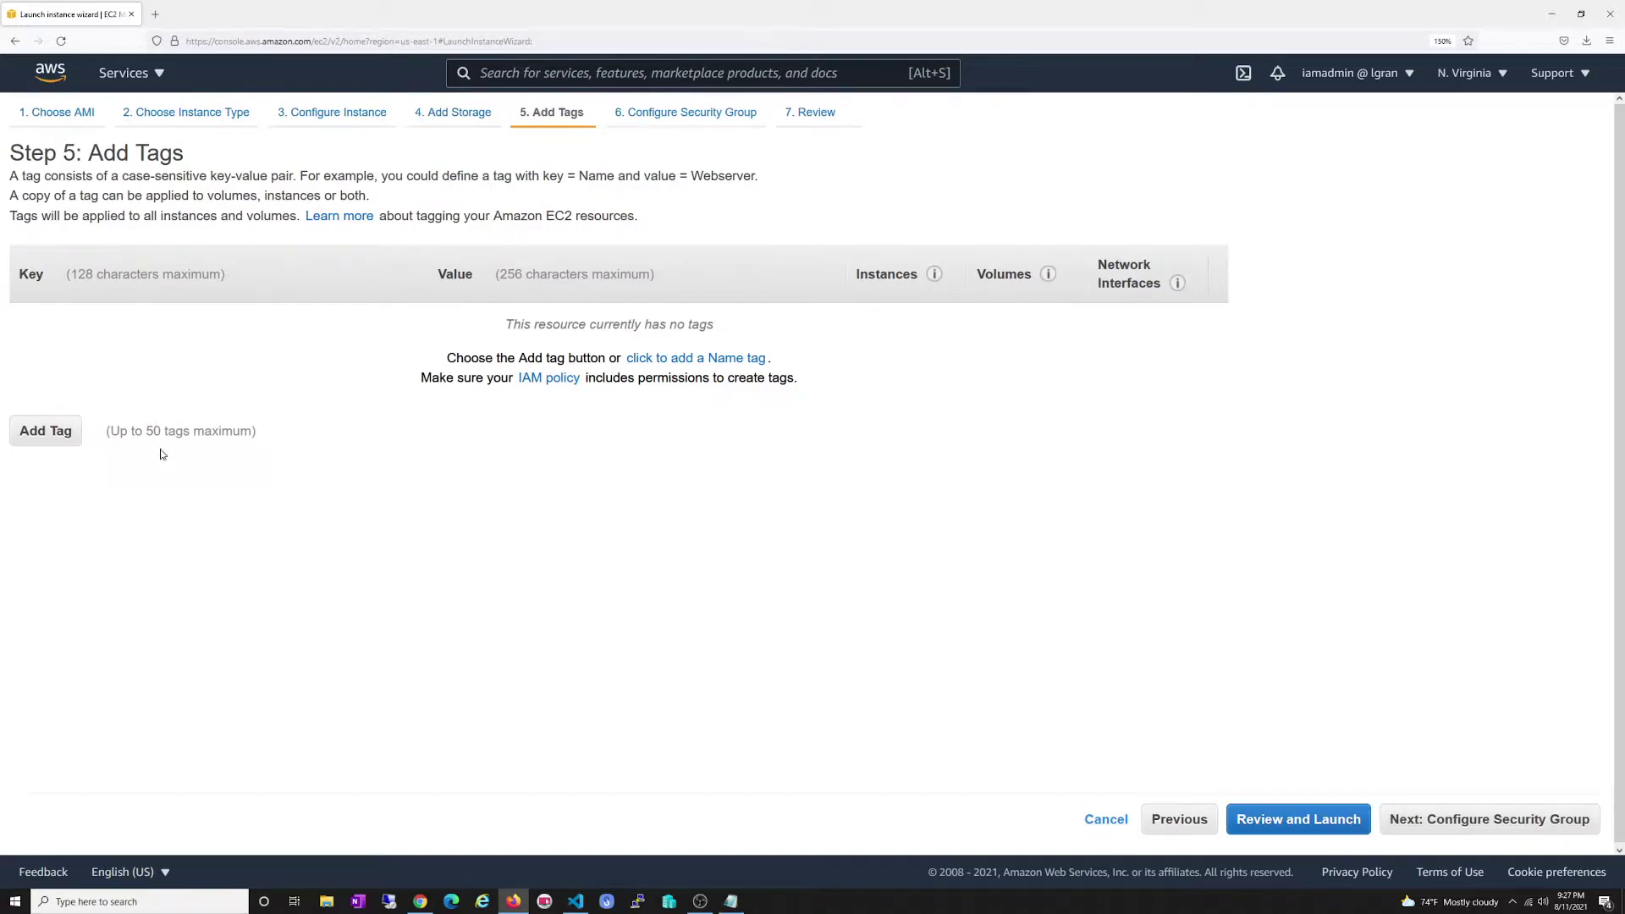
- Add a tag with key Name and value Wordpress Bitnami, and continue to the security group configuration
{"action": "left_click", "coordinate": [46, 431]}
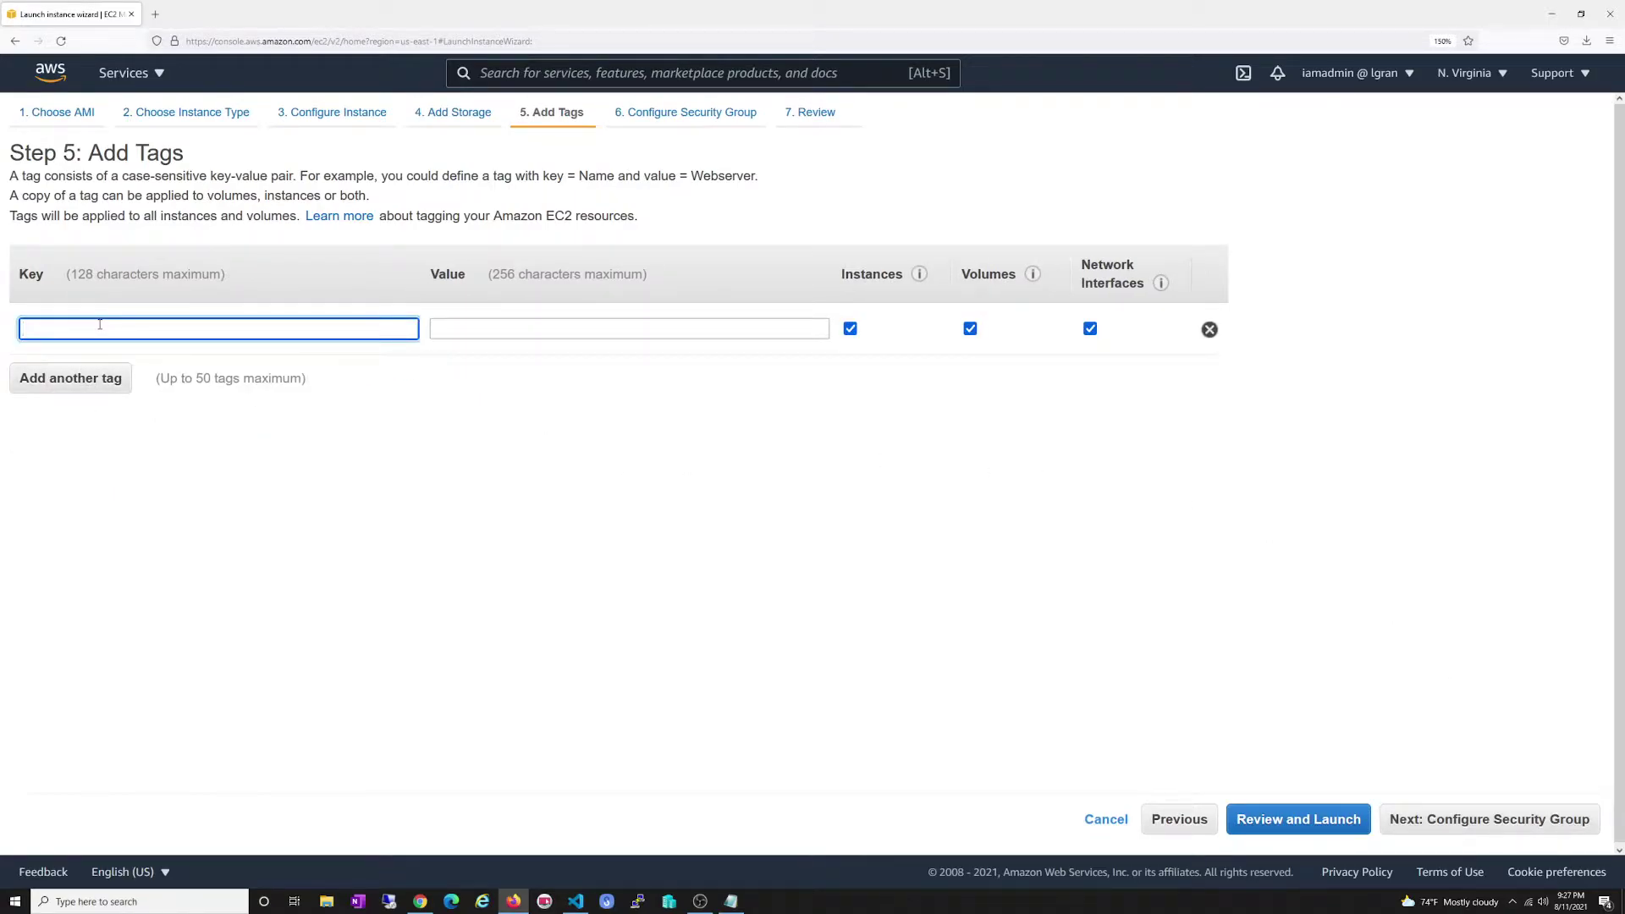
{"action": "type", "text": "Name"}
{"action": "key", "text": "Tab"}
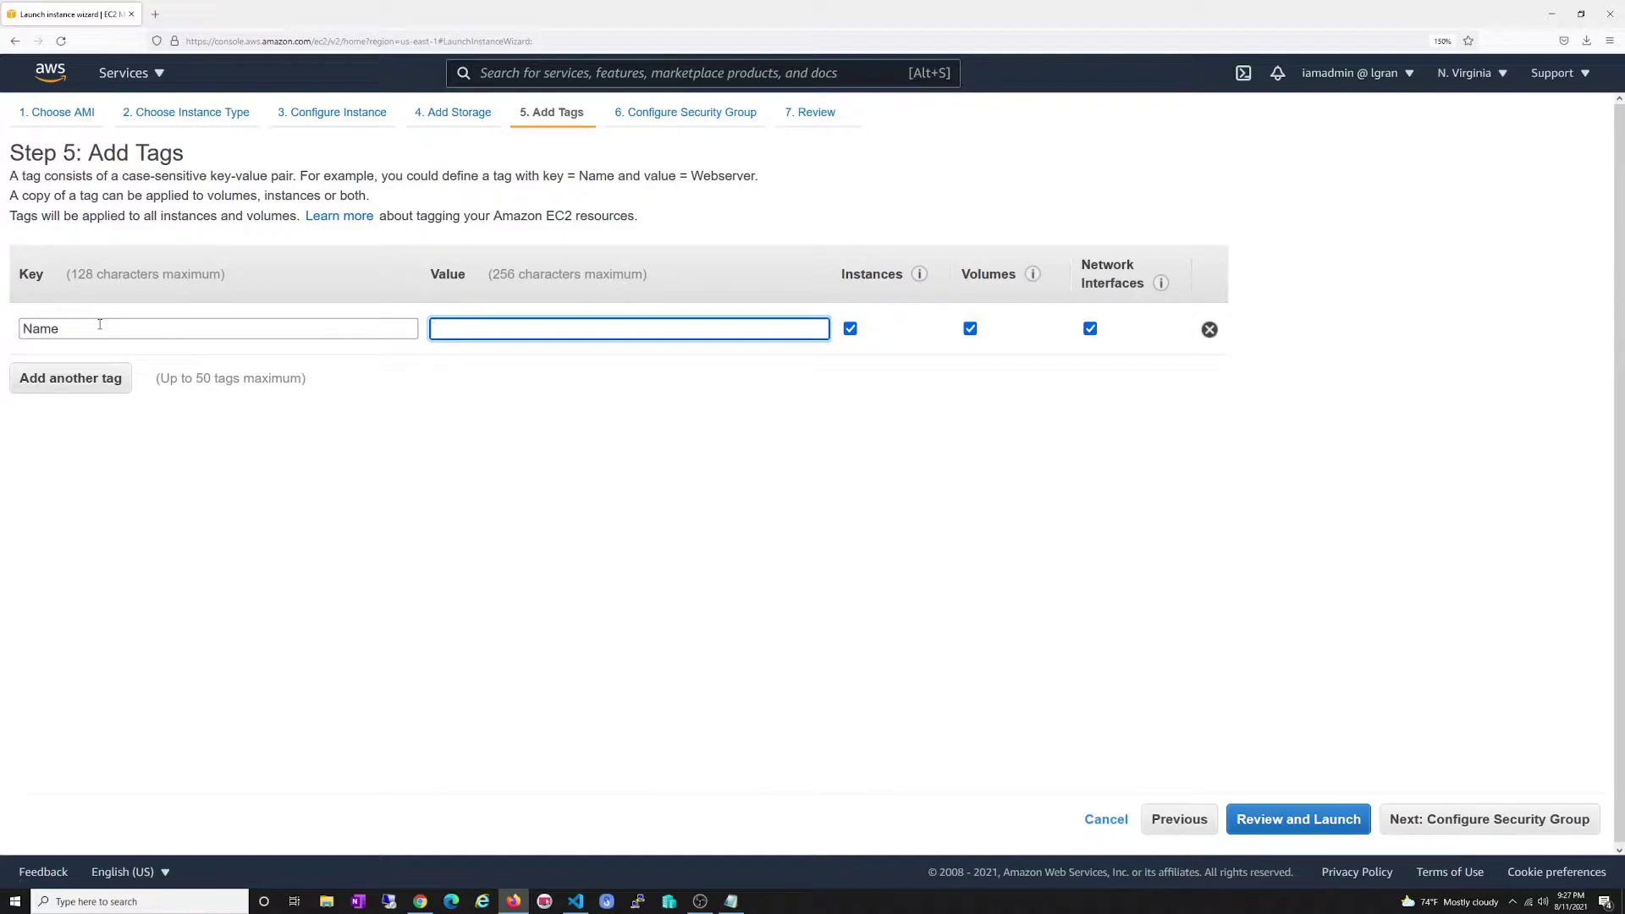
{"action": "type", "text": "Wor"}
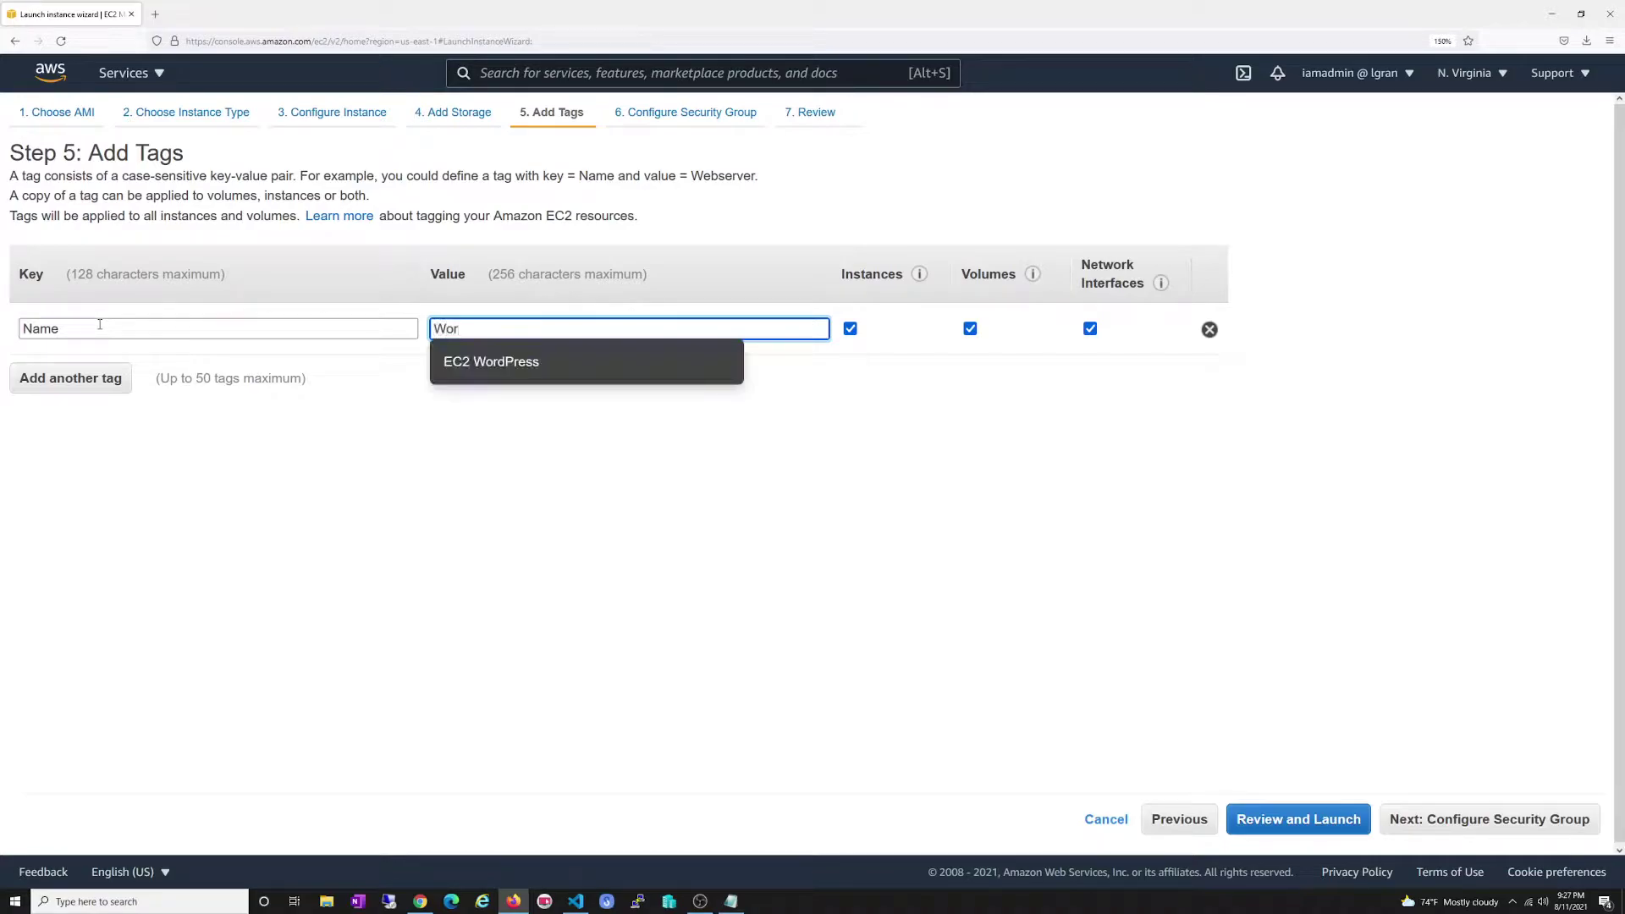
{"action": "type", "text": "dpress Bitnami"}
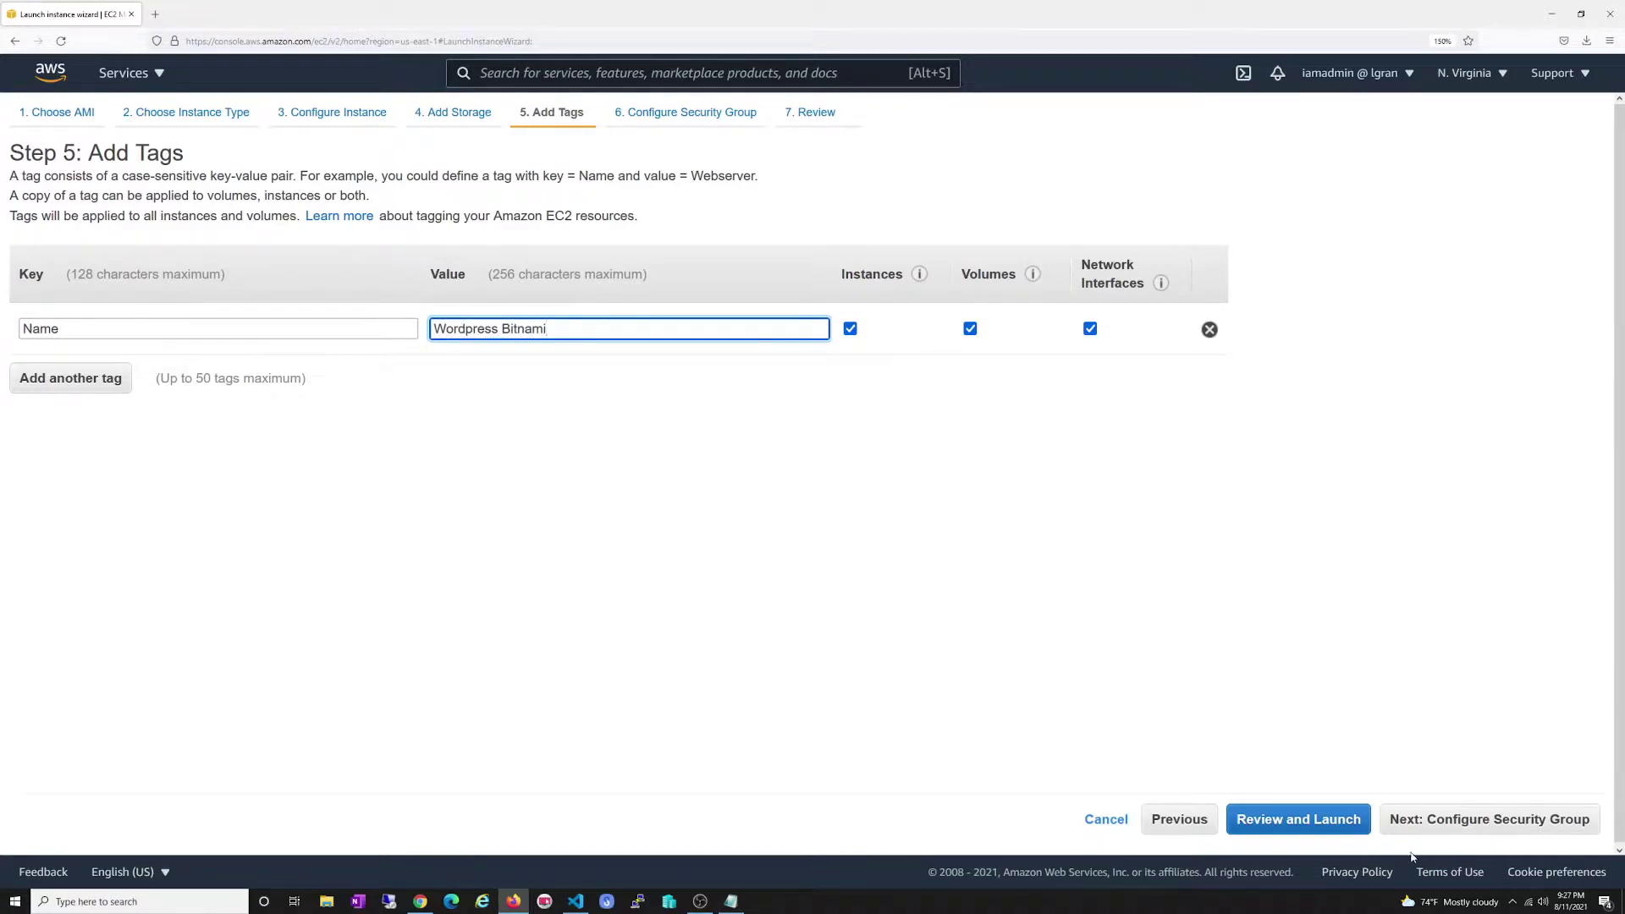
{"action": "left_click", "coordinate": [1439, 826]}
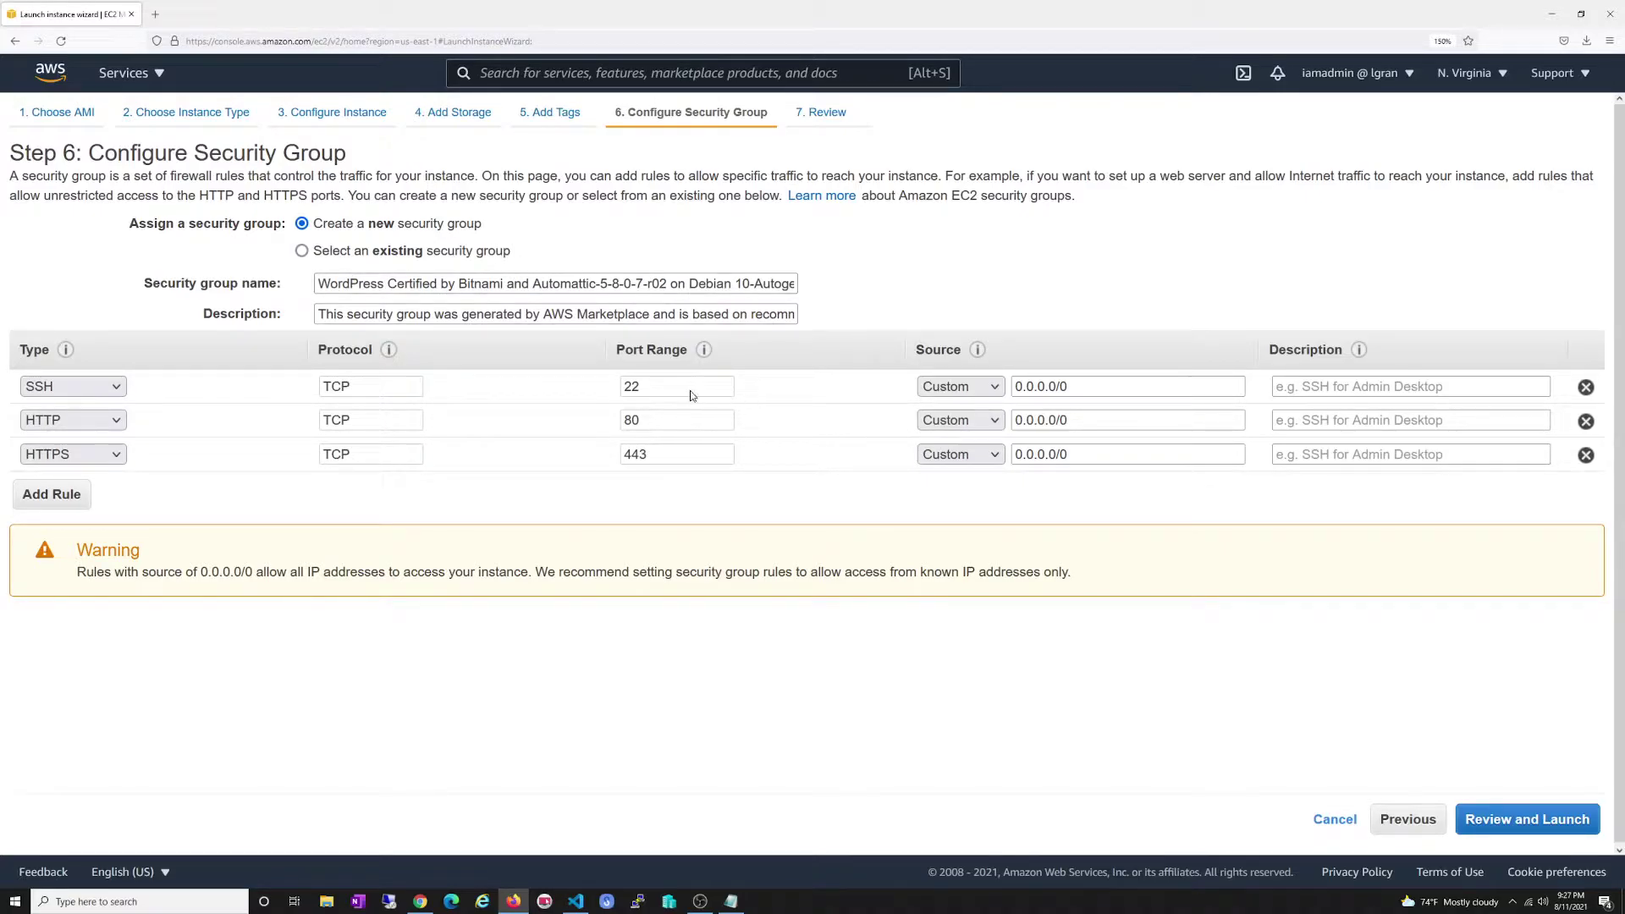
- Name the new security group Wordpress Bitnami (Secured) and set the source of its SSH rule to My IP
{"action": "left_click", "coordinate": [1043, 394]}
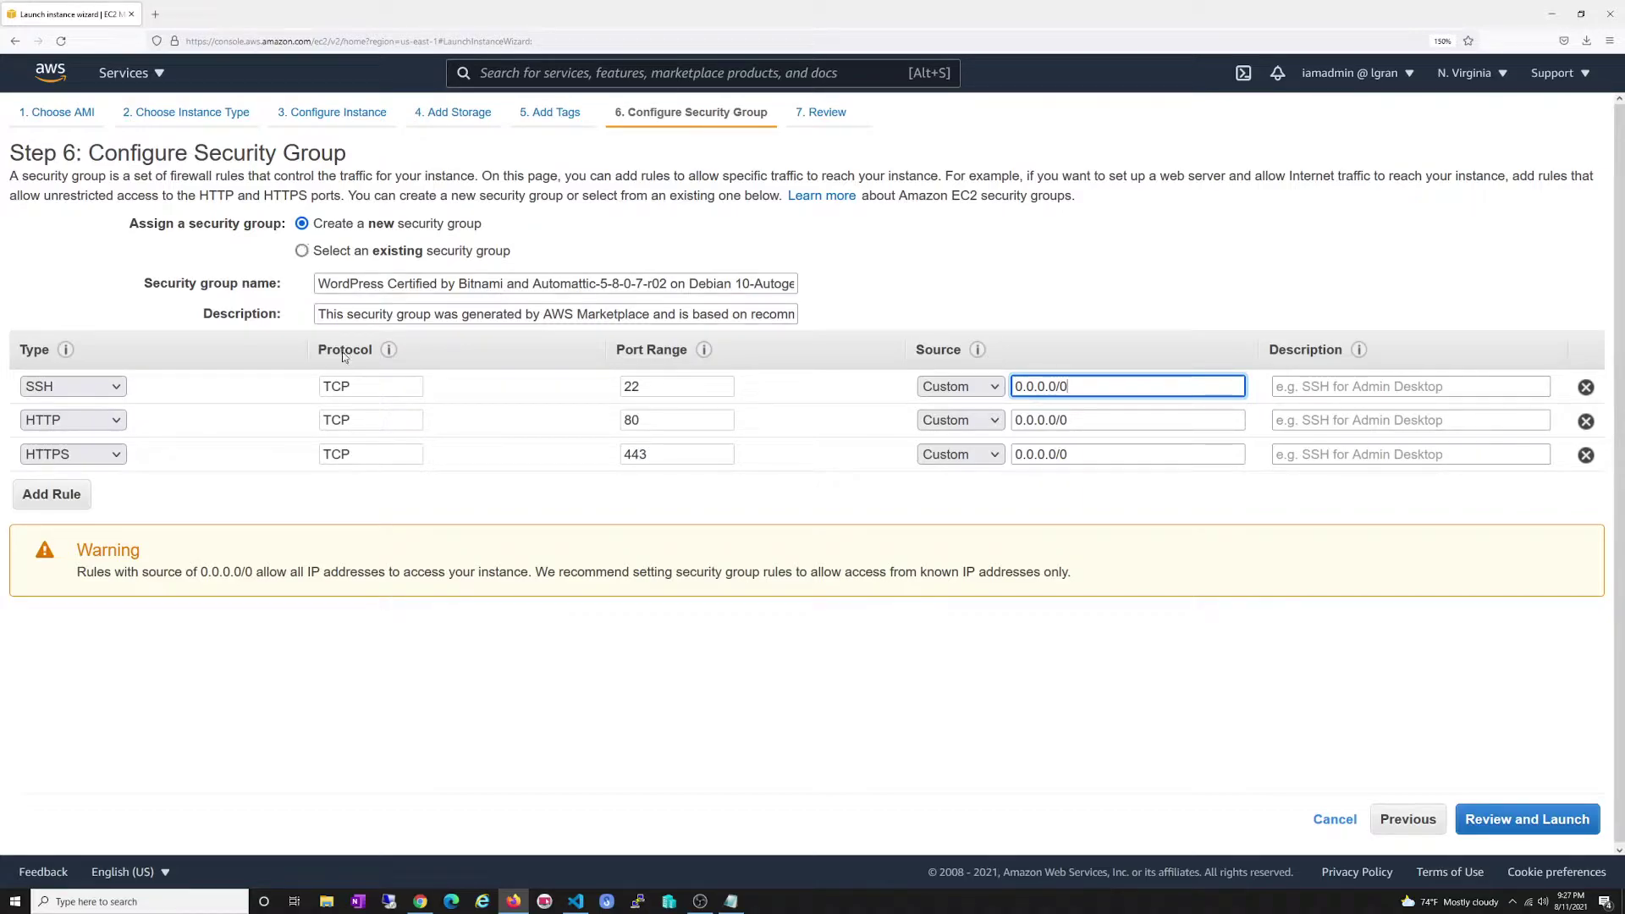
{"action": "triple_click", "coordinate": [458, 284]}
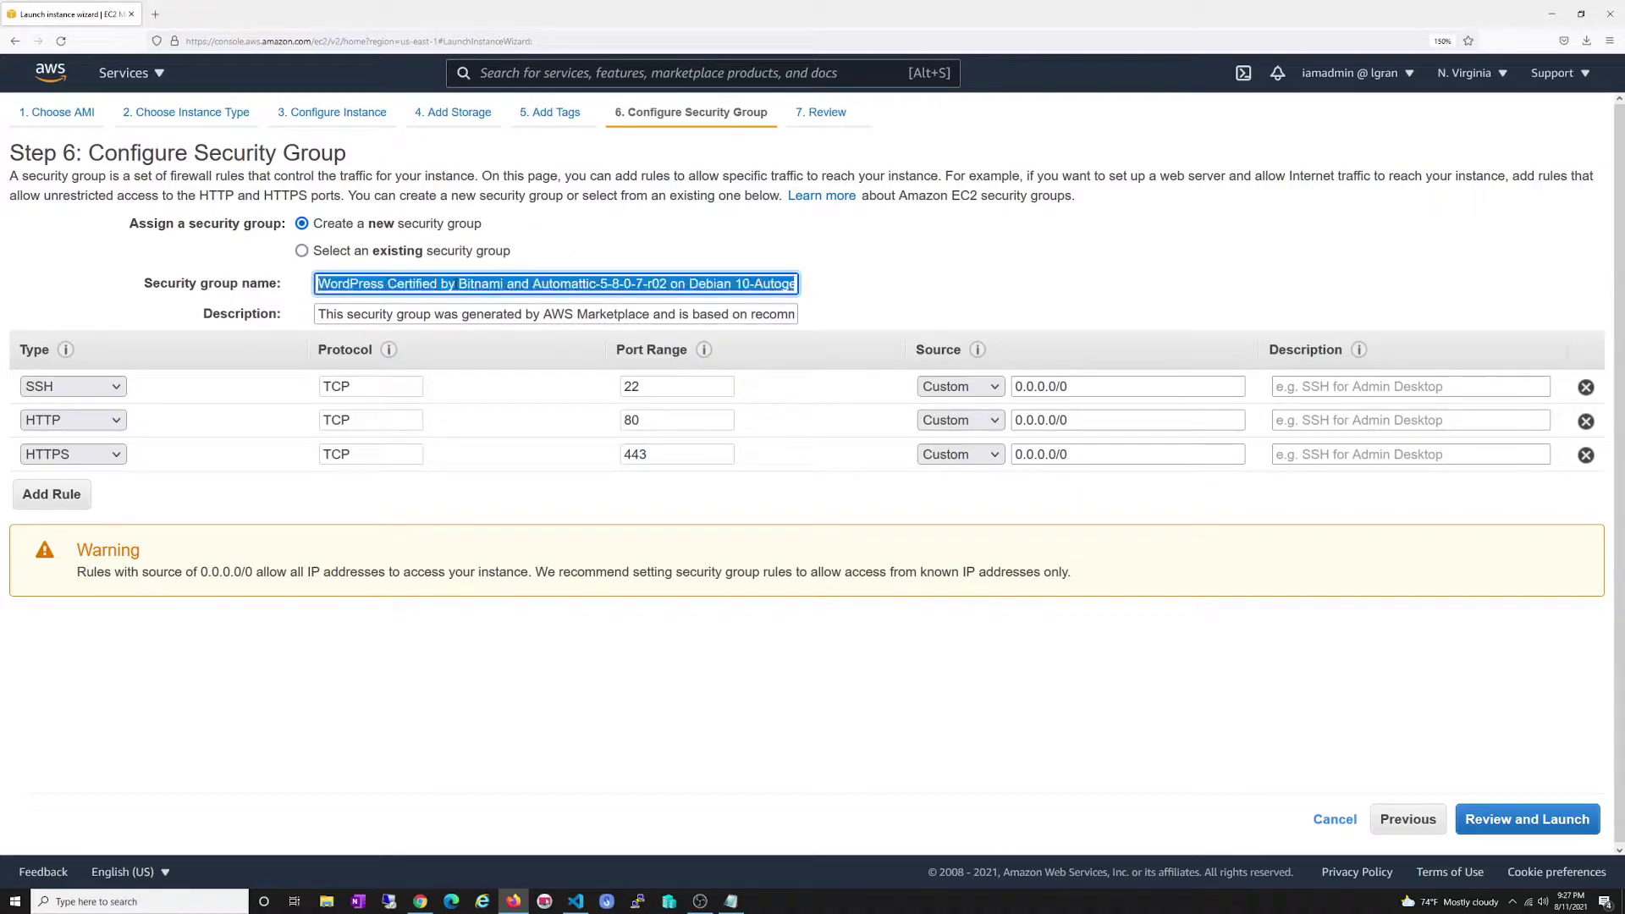
{"action": "key", "text": "BackSpace"}
{"action": "type", "text": "Wordpress Bitnami"}
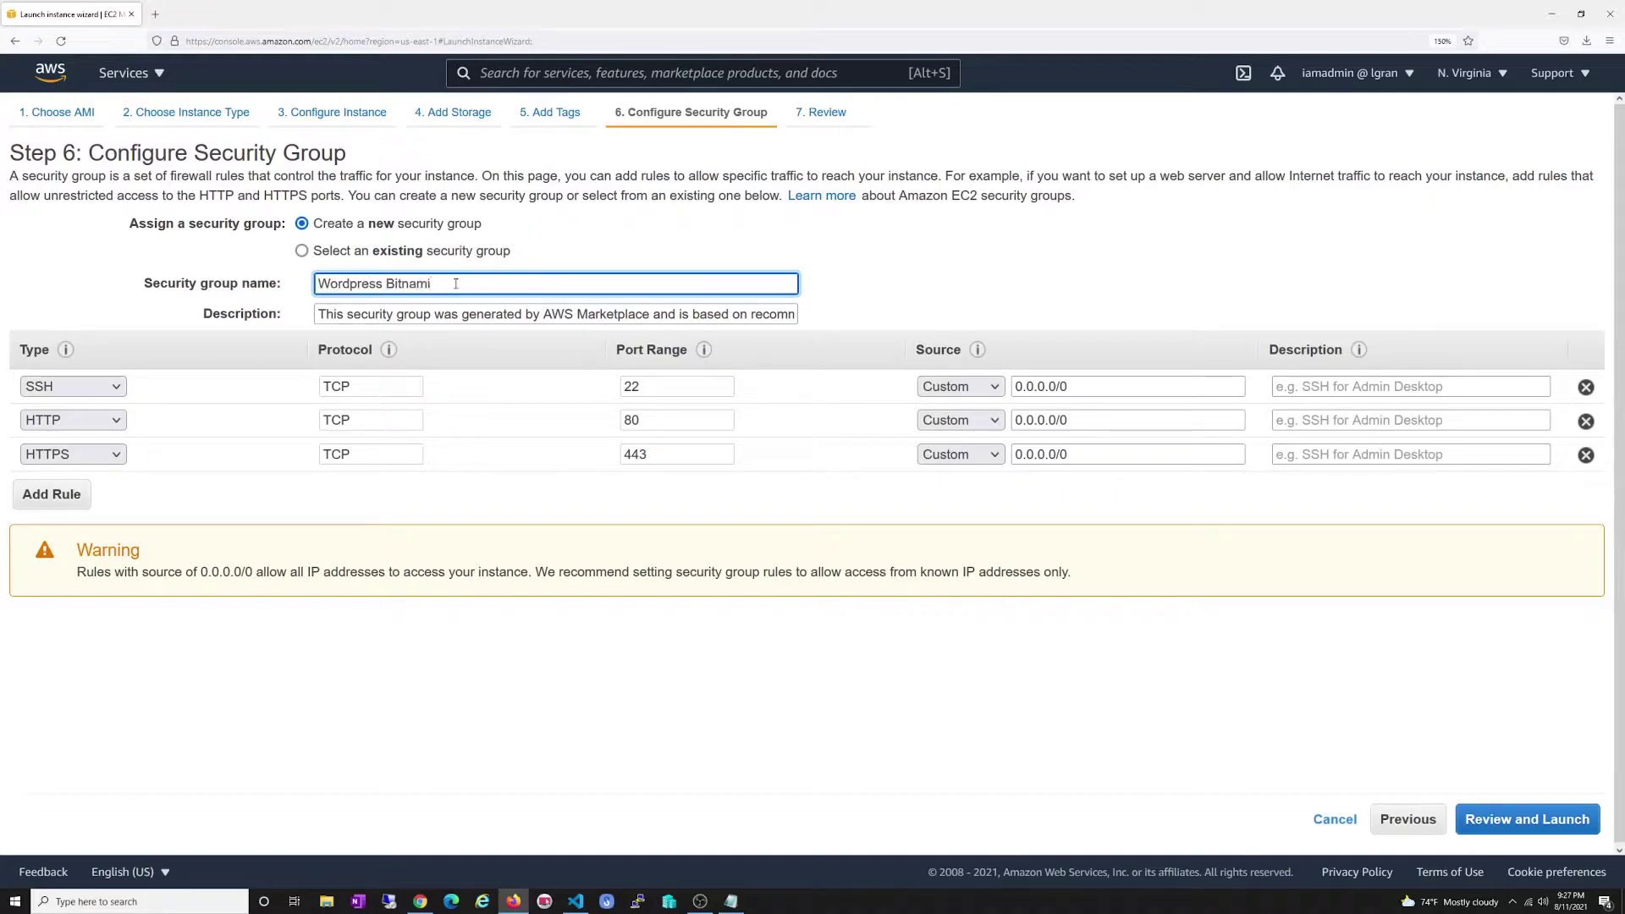
{"action": "type", "text": " (Secured"}
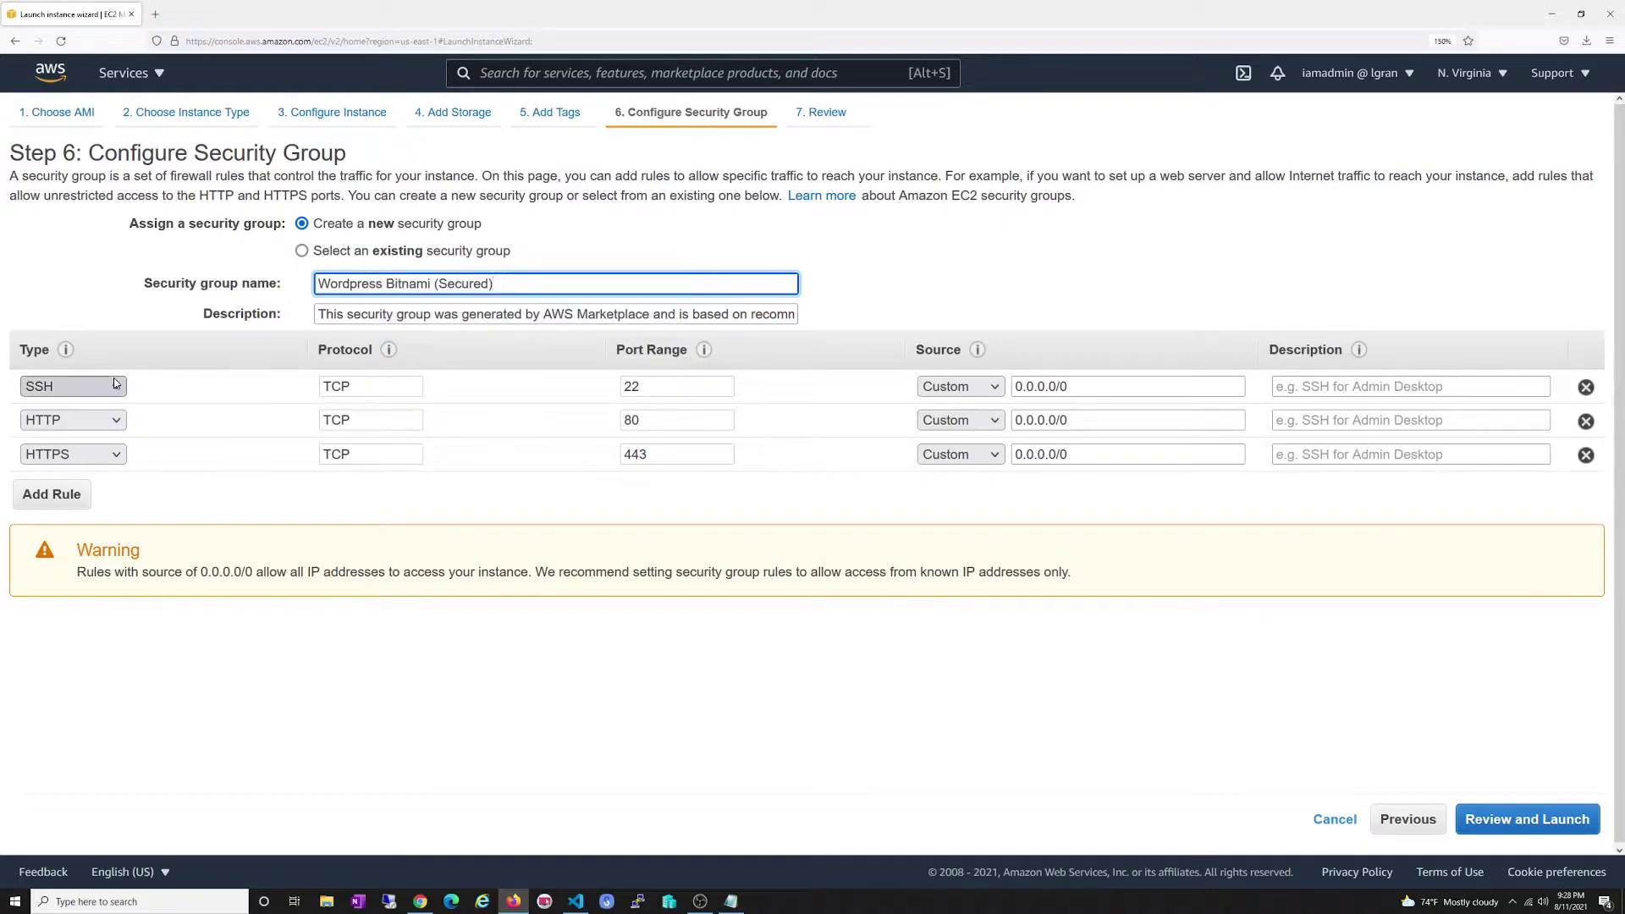
{"action": "left_click", "coordinate": [971, 387]}
{"action": "left_click", "coordinate": [951, 459]}
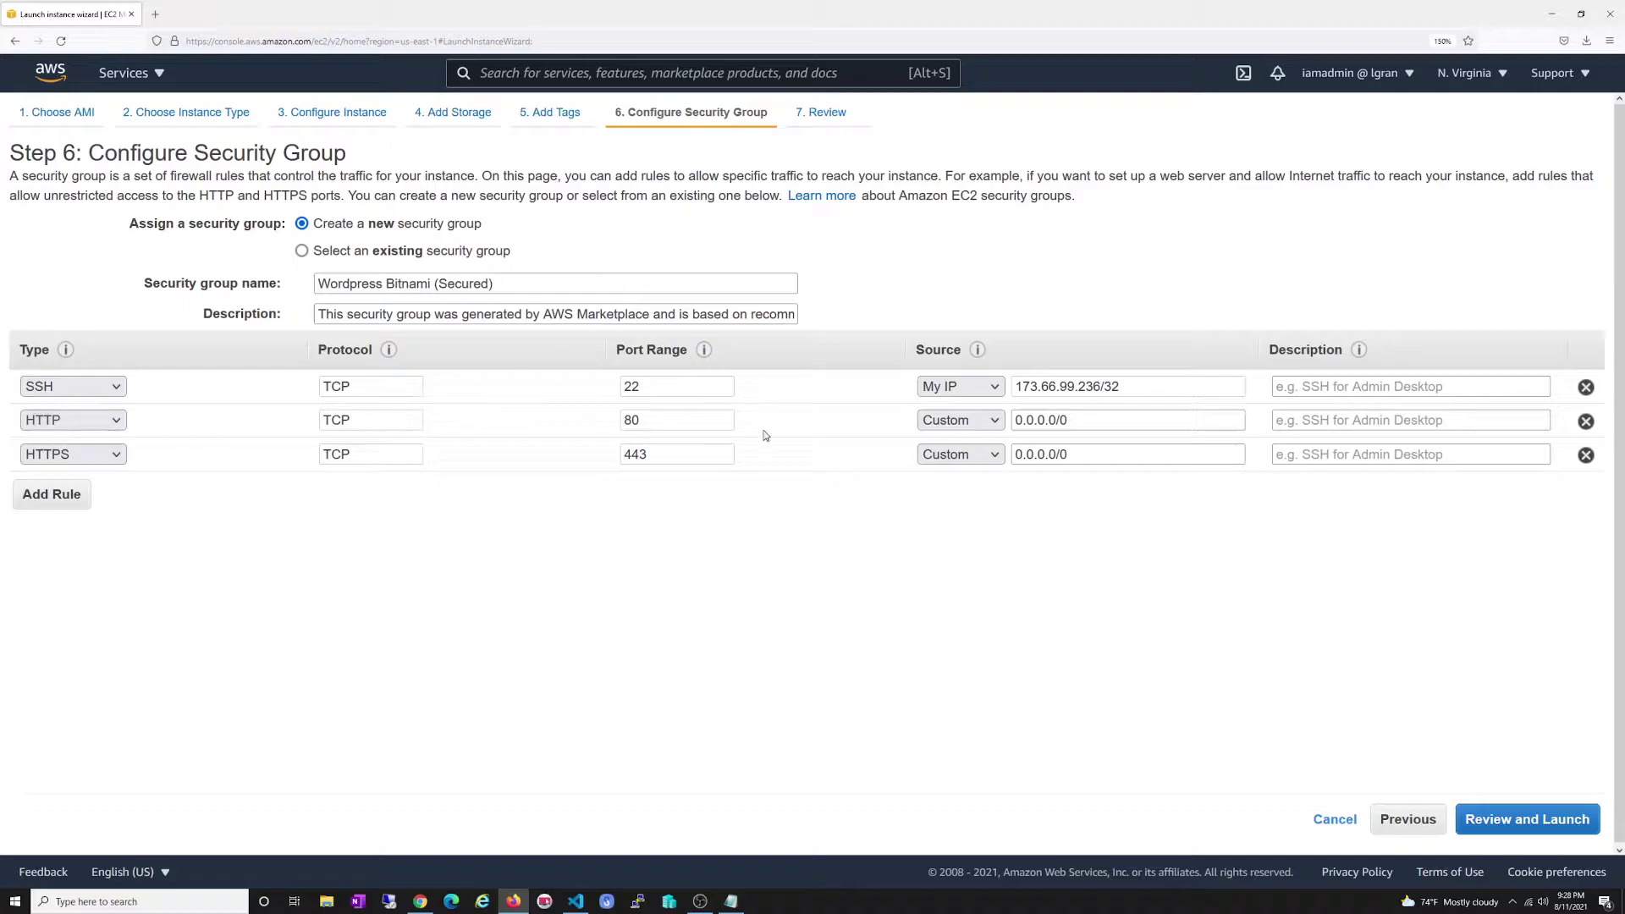
- Set the source of the HTTP and HTTPS rules to Anywhere
{"action": "left_click", "coordinate": [990, 424]}
{"action": "left_click", "coordinate": [950, 469]}
{"action": "left_click", "coordinate": [987, 457]}
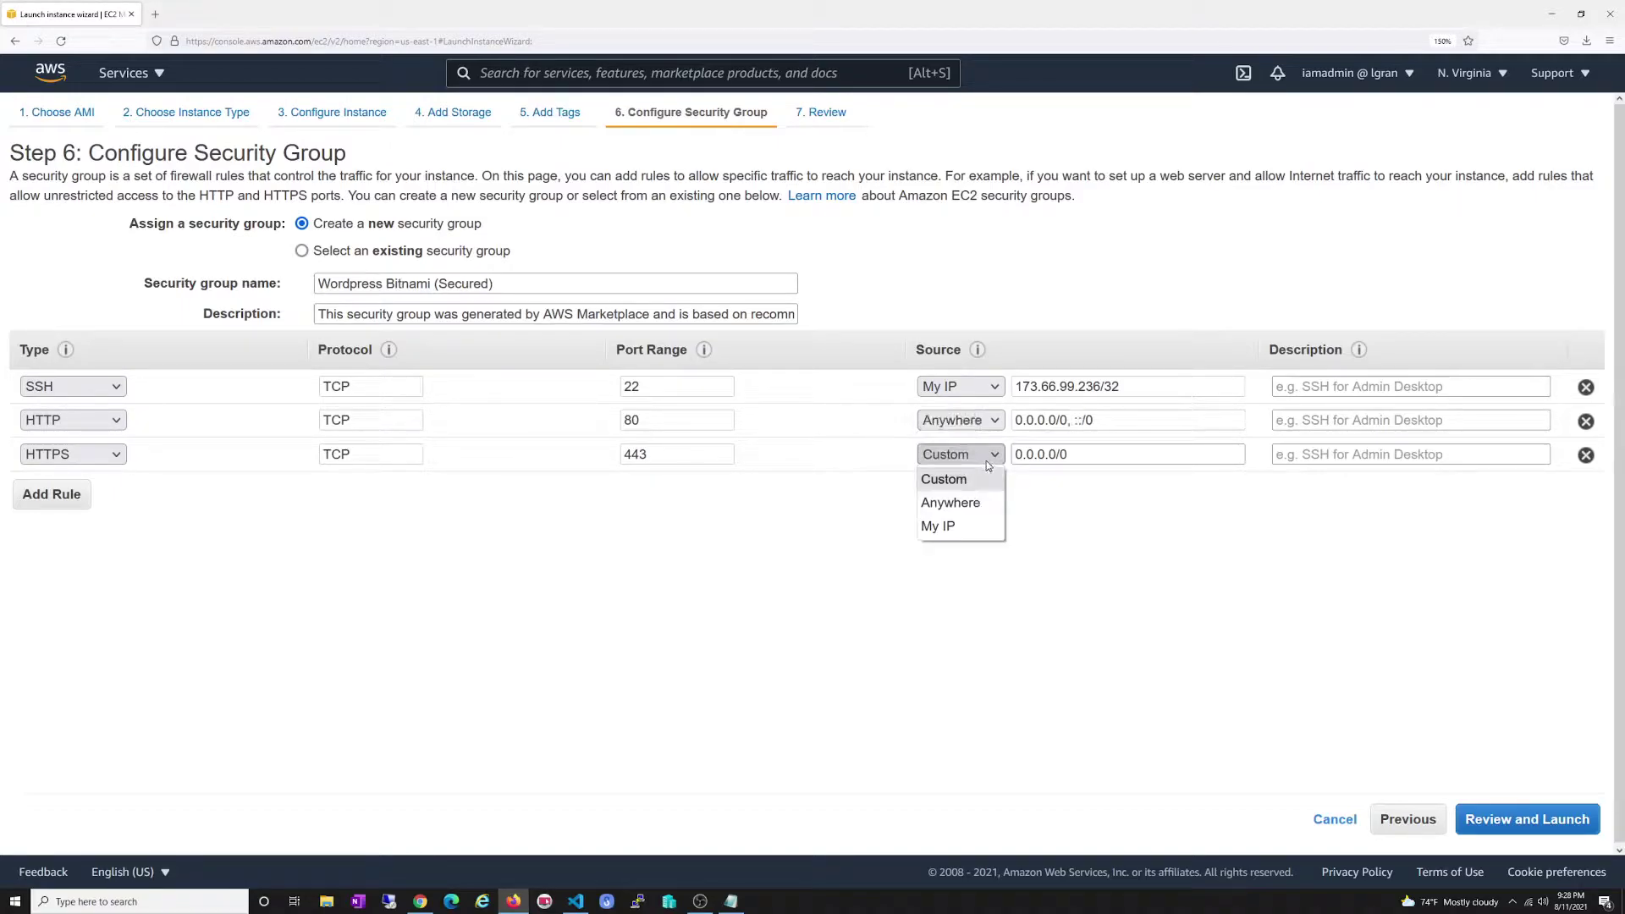
{"action": "left_click", "coordinate": [954, 502]}
- Restrict the source of the HTTP and HTTPS rules to My IP and continue to the launch review
{"action": "left_click", "coordinate": [979, 423]}
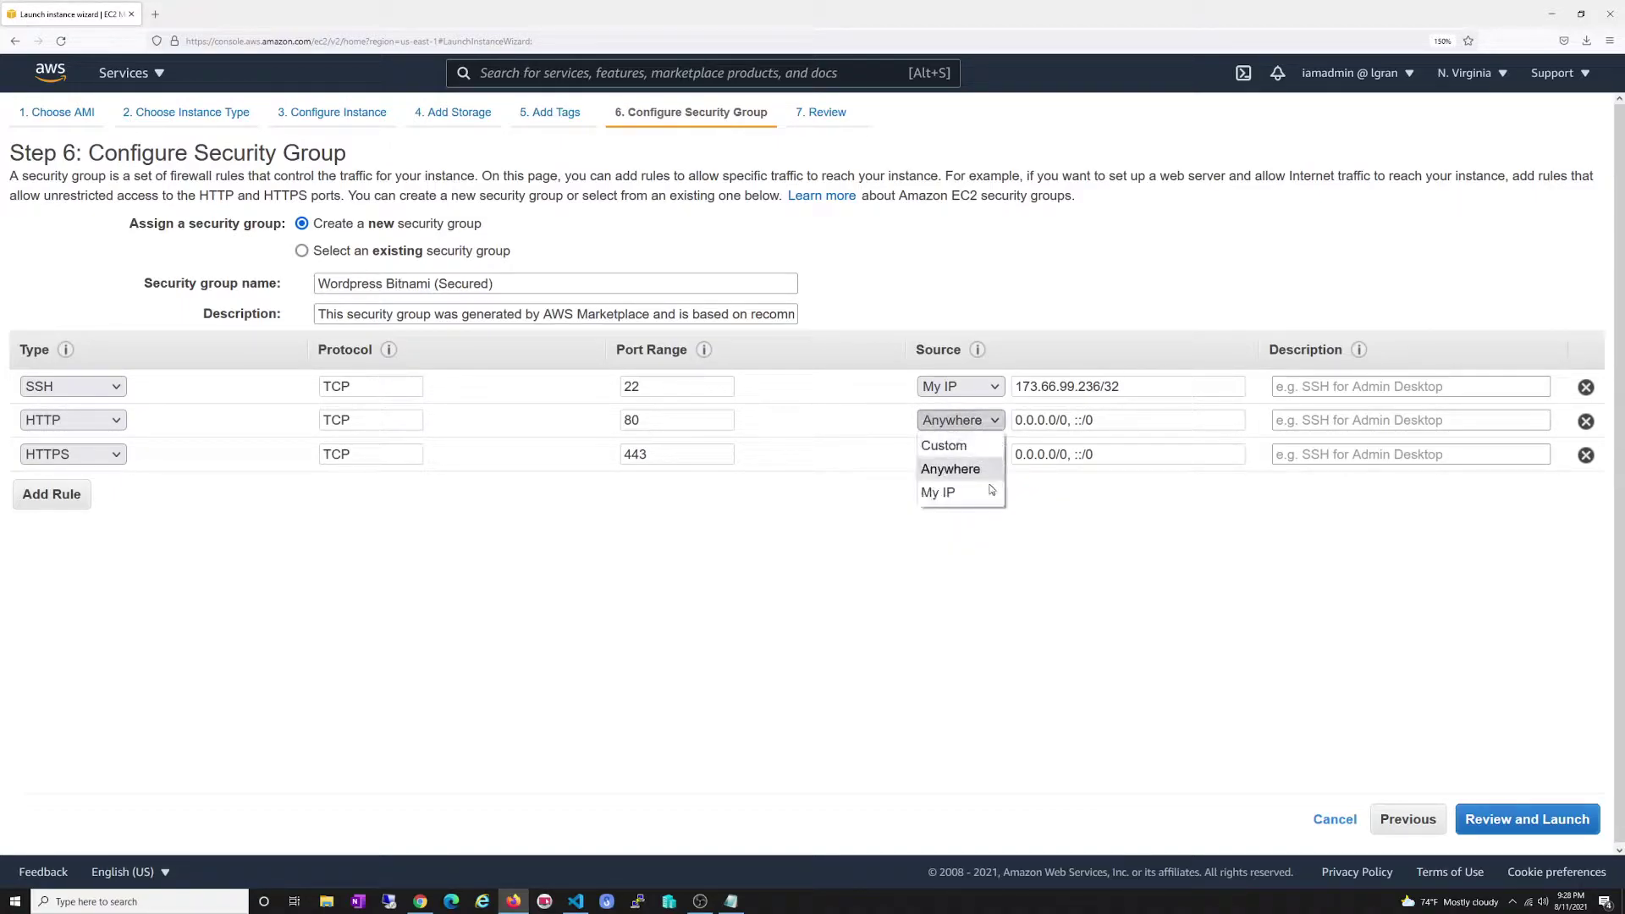
{"action": "left_click", "coordinate": [944, 492]}
{"action": "left_click", "coordinate": [966, 459]}
{"action": "left_click", "coordinate": [970, 525]}
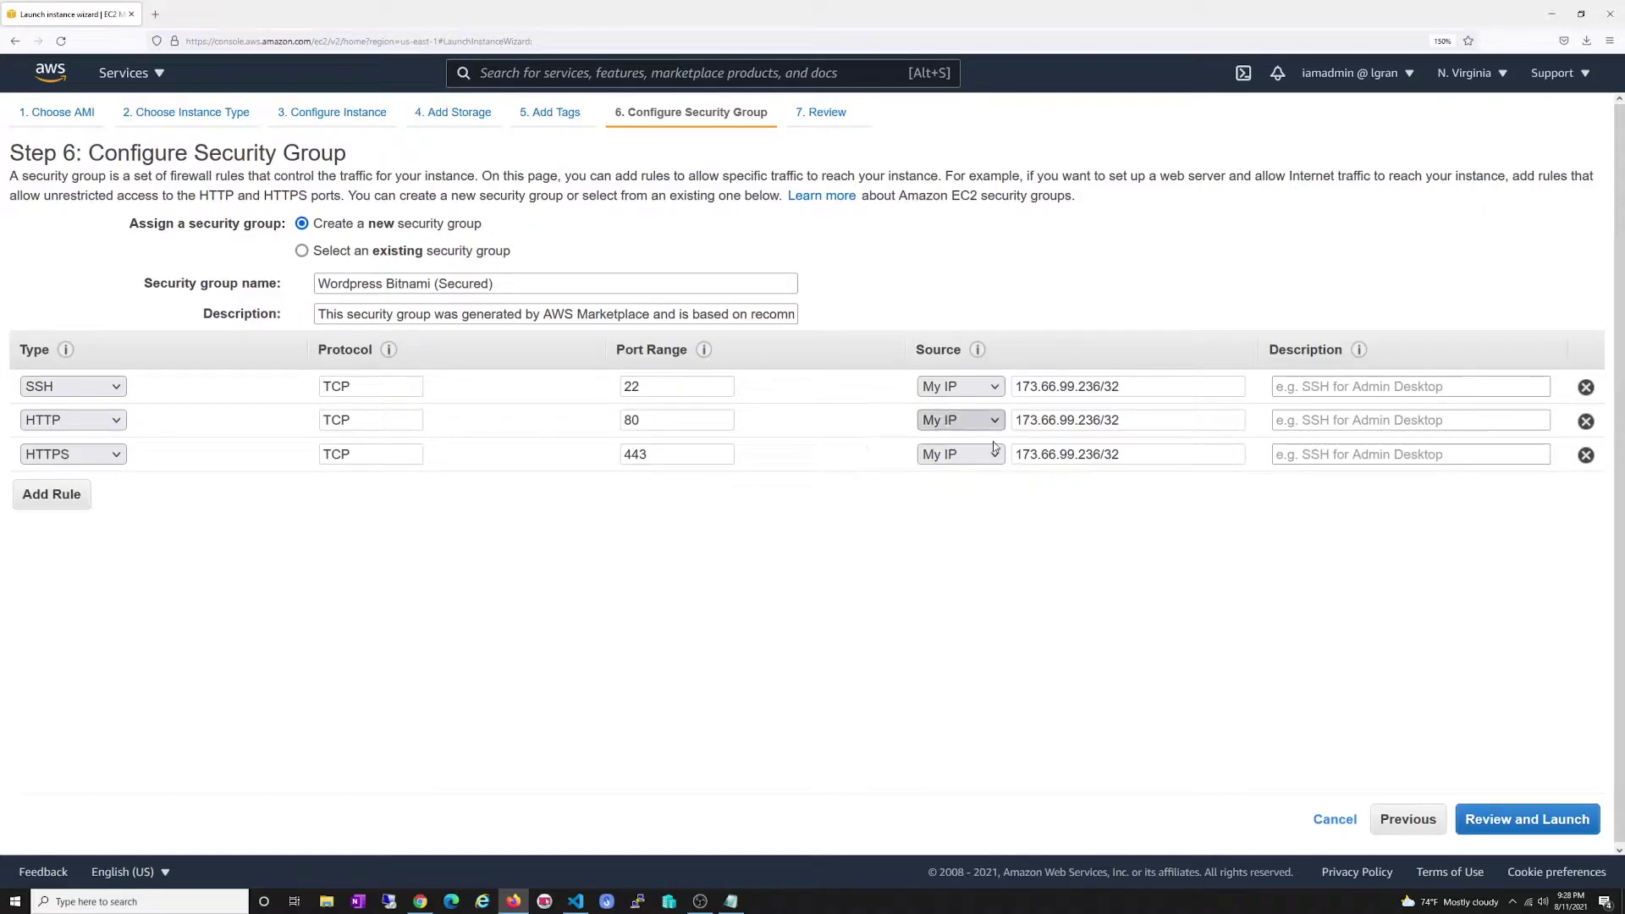
{"action": "left_click", "coordinate": [1541, 818]}
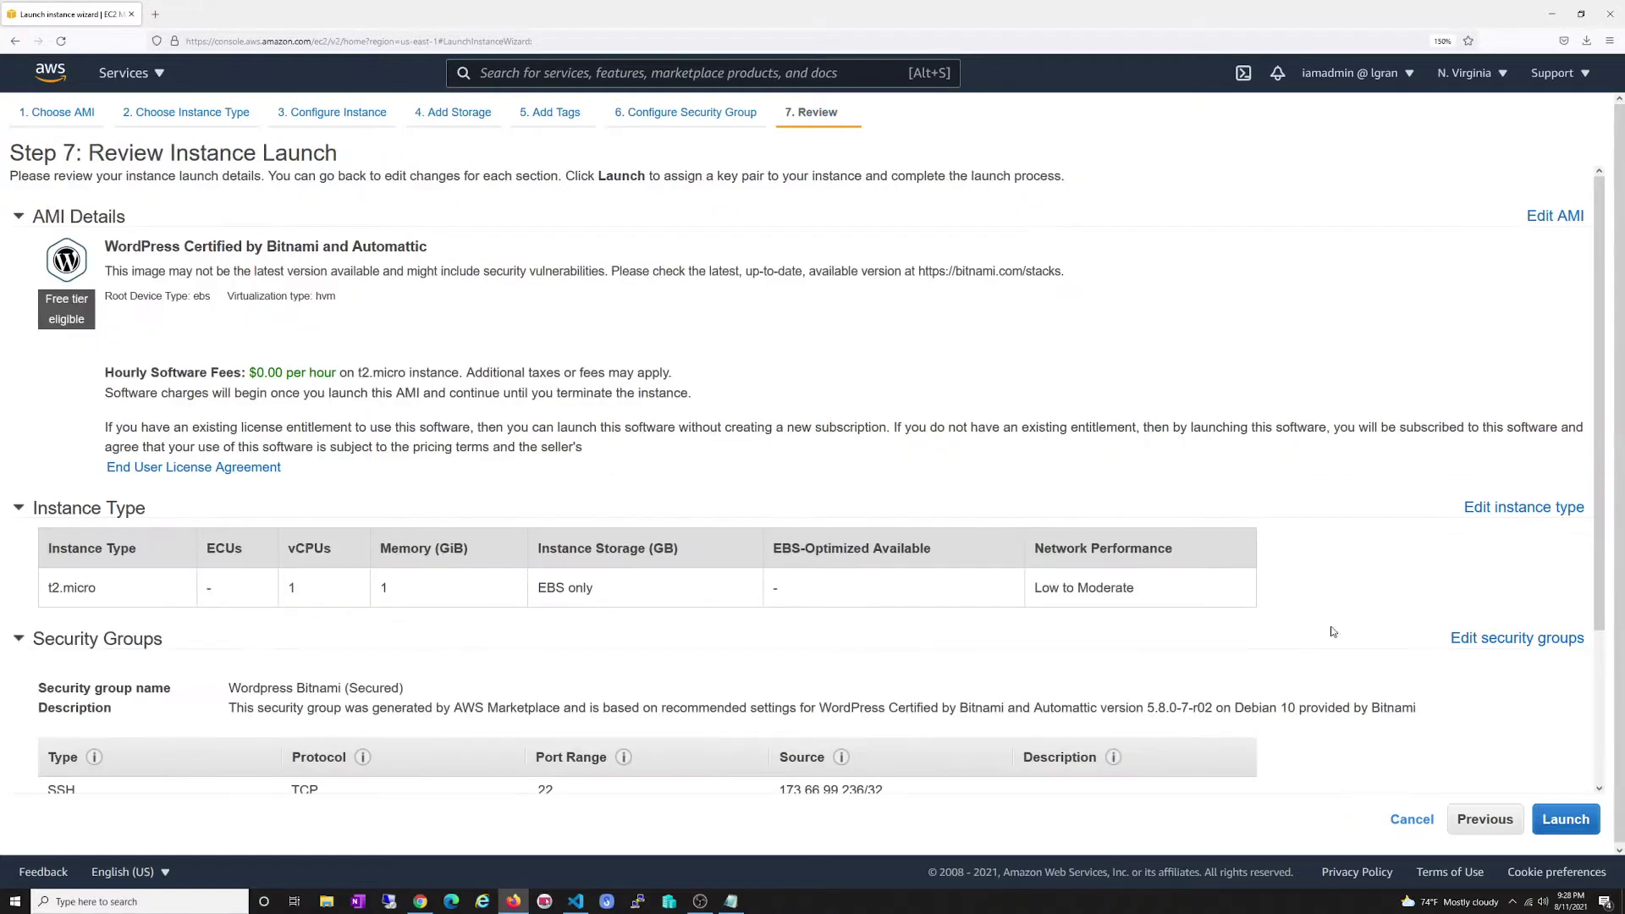
- Proceed from the launch review and choose to create a new key pair named Bitnami AMI Key
{"action": "scroll", "coordinate": [1111, 593], "scroll_direction": "down", "scroll_amount": 3}
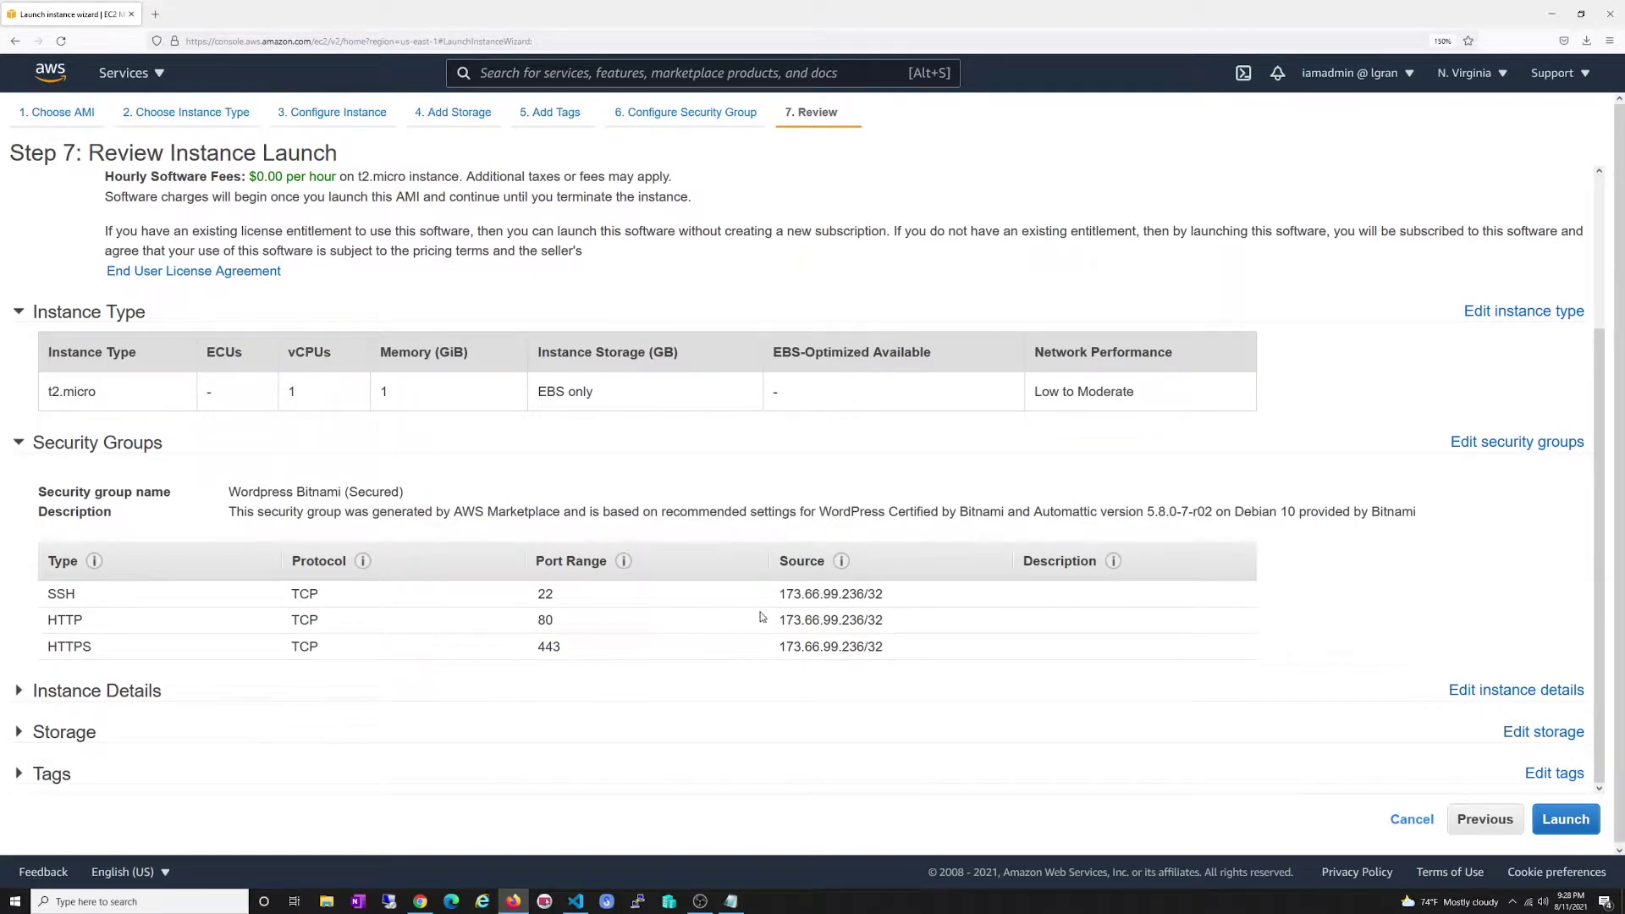
{"action": "left_click", "coordinate": [1565, 825]}
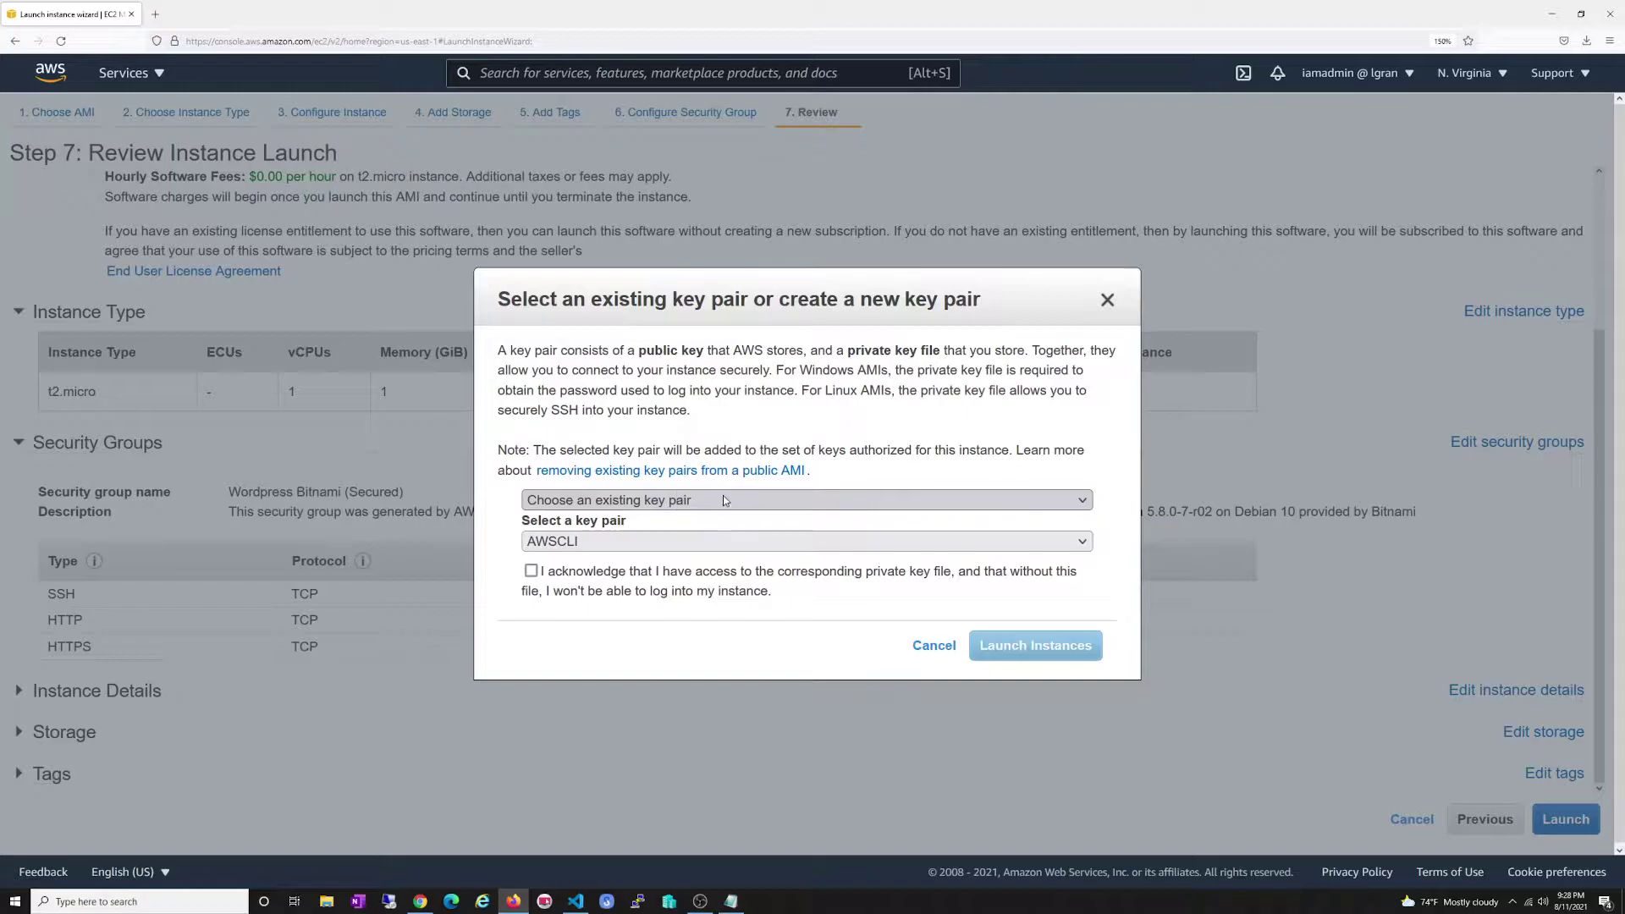
{"action": "left_click", "coordinate": [744, 501]}
{"action": "left_click", "coordinate": [744, 501]}
{"action": "left_click", "coordinate": [644, 501]}
{"action": "left_click", "coordinate": [616, 548]}
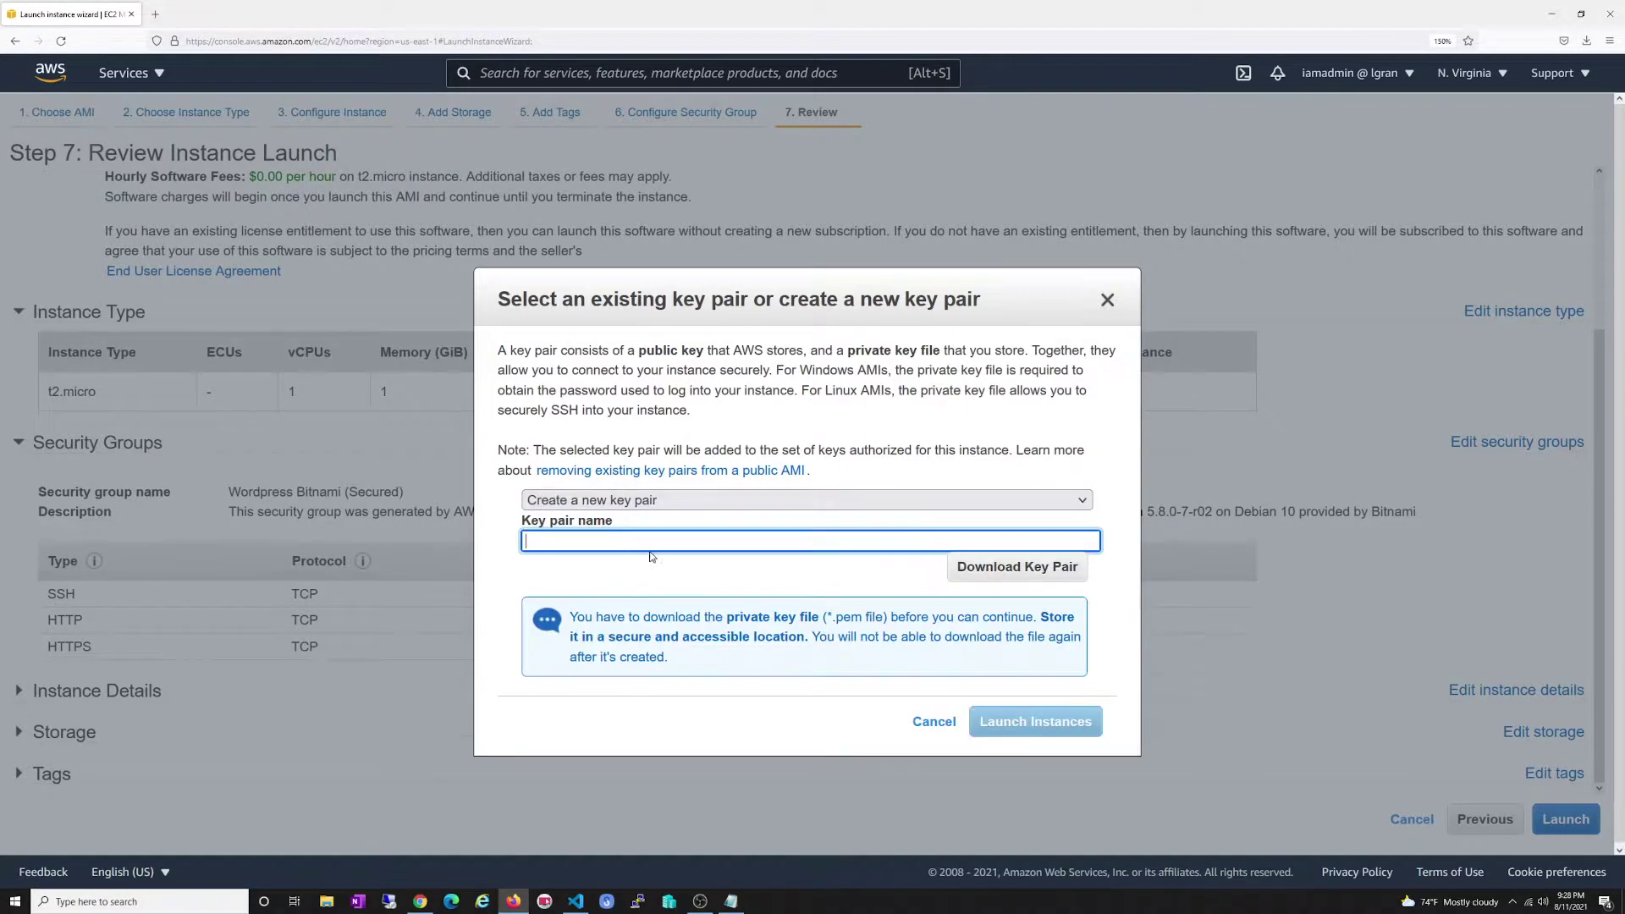
{"action": "type", "text": "Bitnami AMI Key"}
- Download the new key pair, saving its file to disk, and launch the instance
{"action": "left_click", "coordinate": [1009, 578]}
{"action": "left_click", "coordinate": [718, 474]}
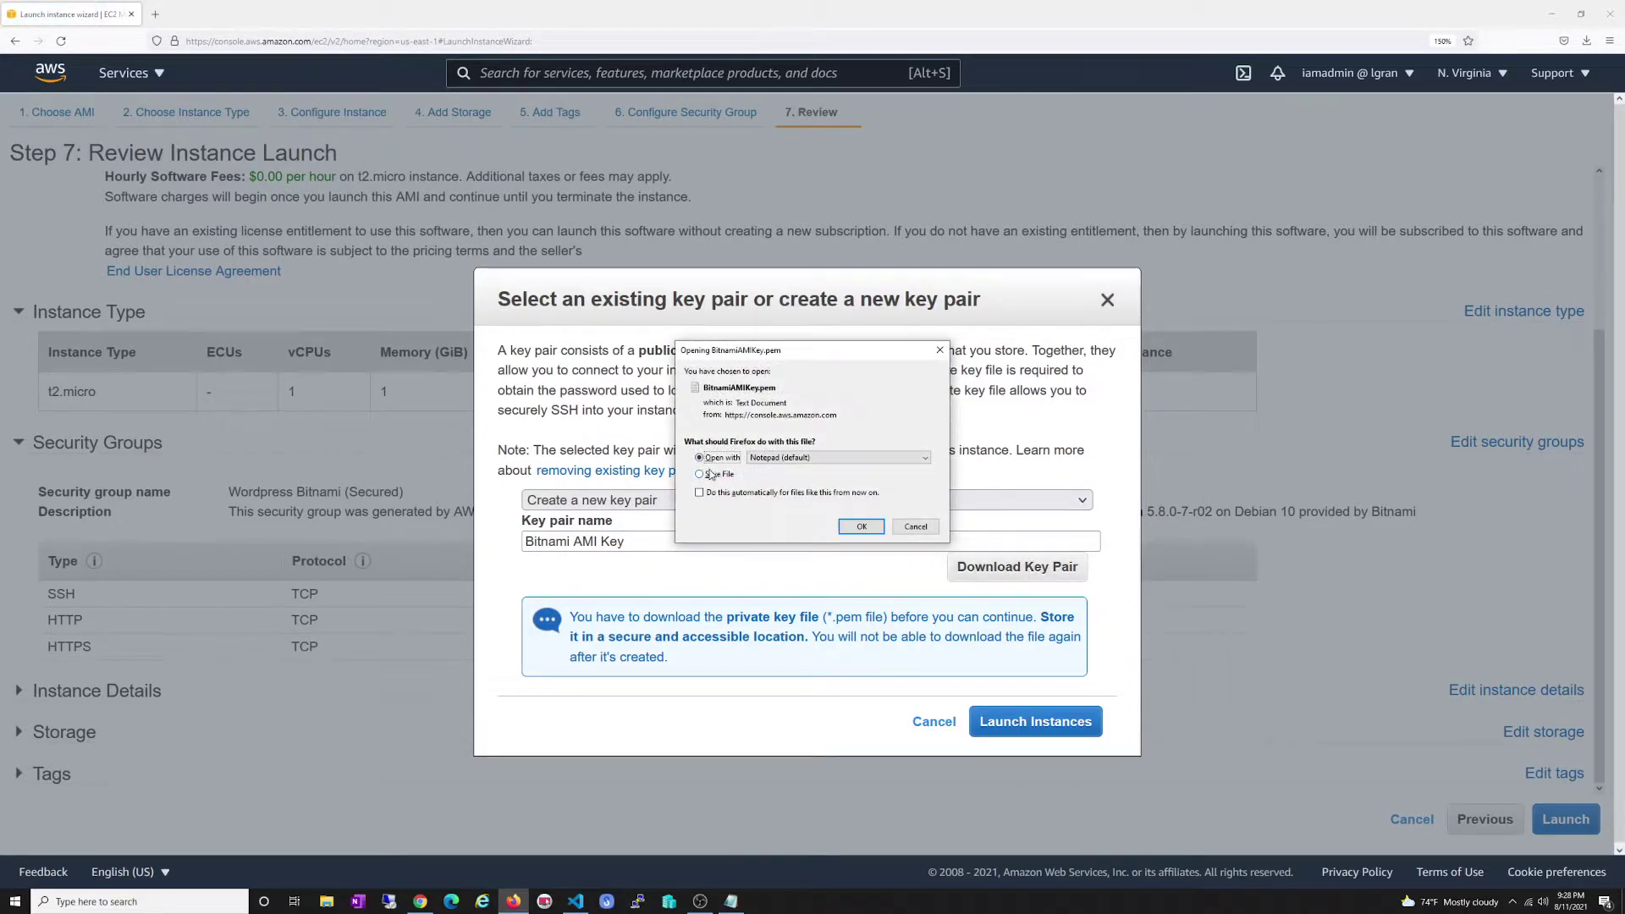
{"action": "left_click", "coordinate": [860, 528]}
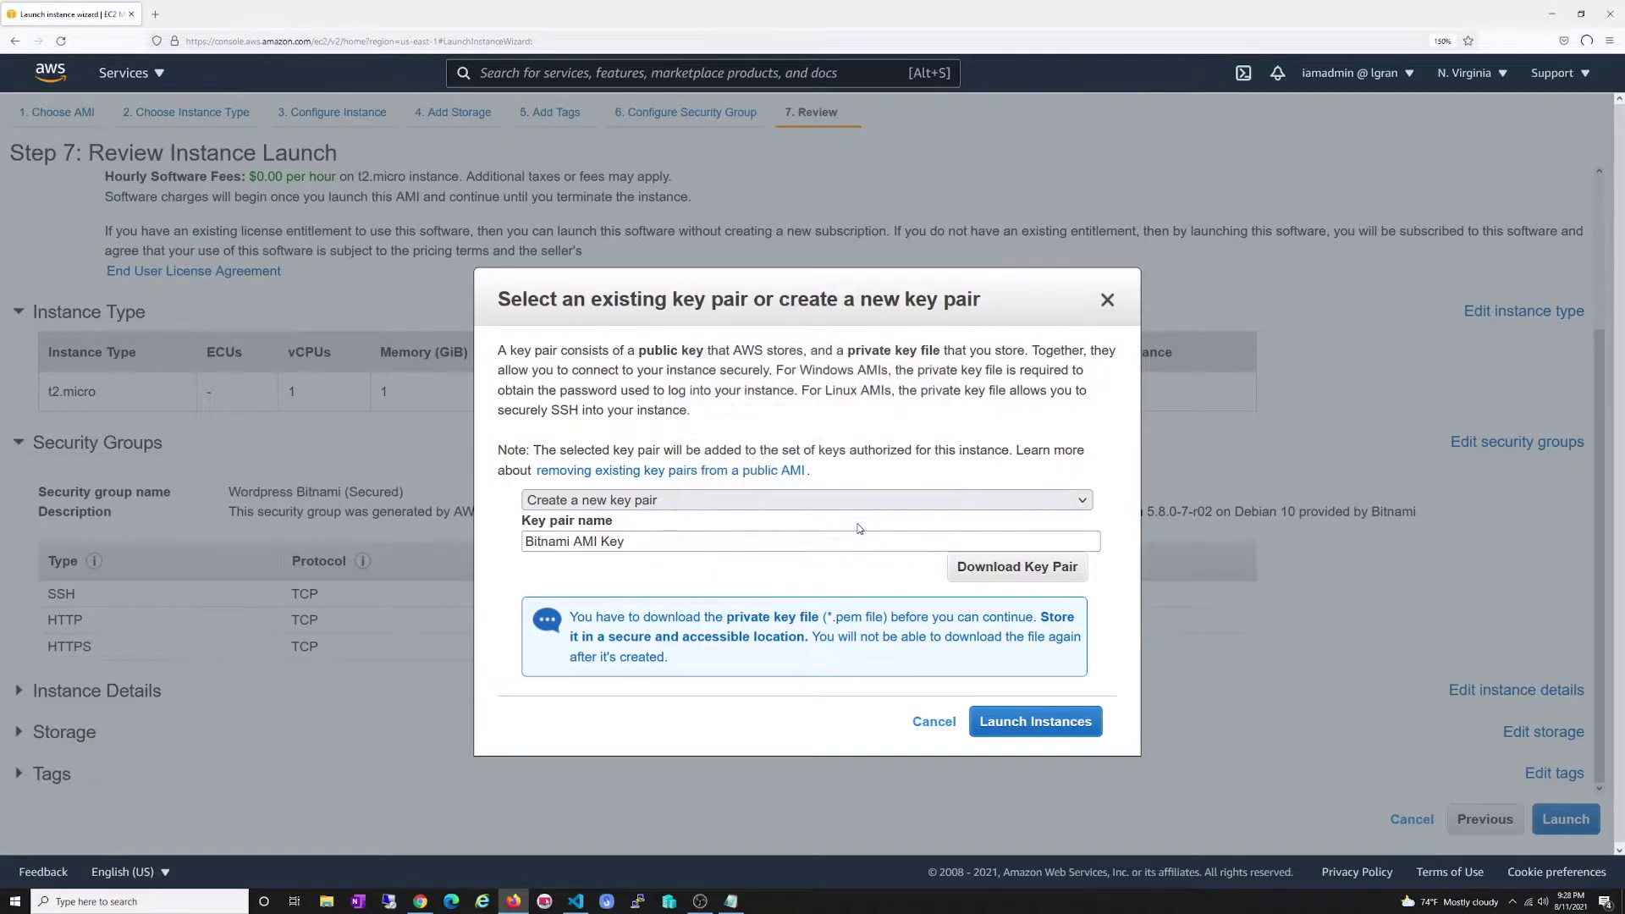
{"action": "left_click", "coordinate": [1042, 724]}
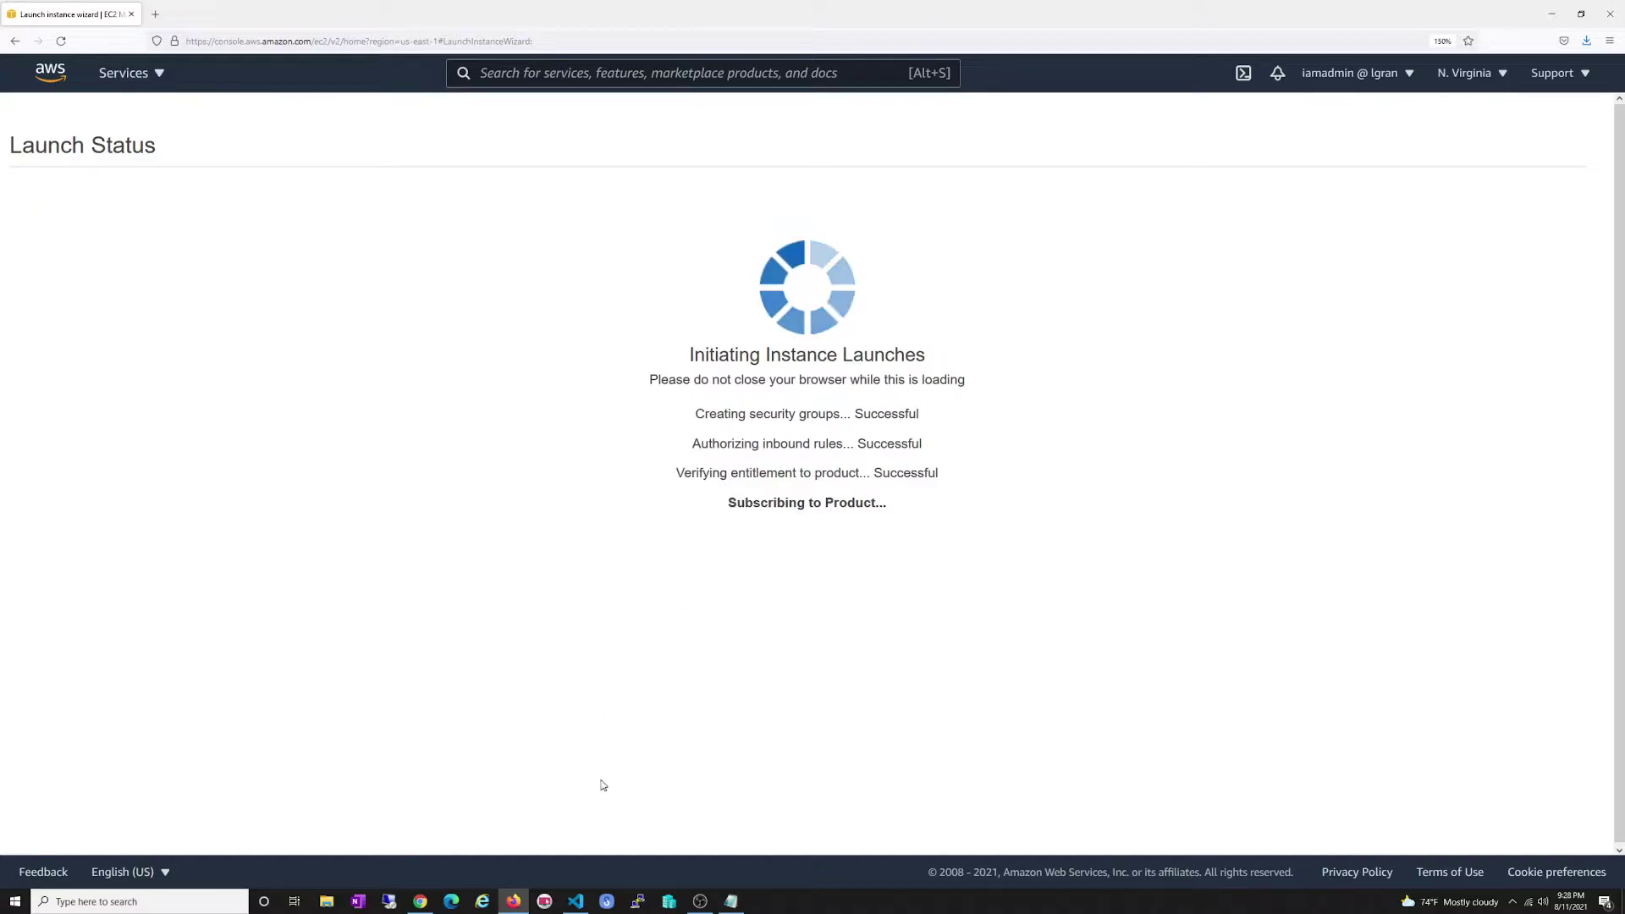
- Open PuTTYgen and load the private key file BitnamiAMIKey.pem from the Downloads folder
{"action": "left_click", "coordinate": [16, 904]}
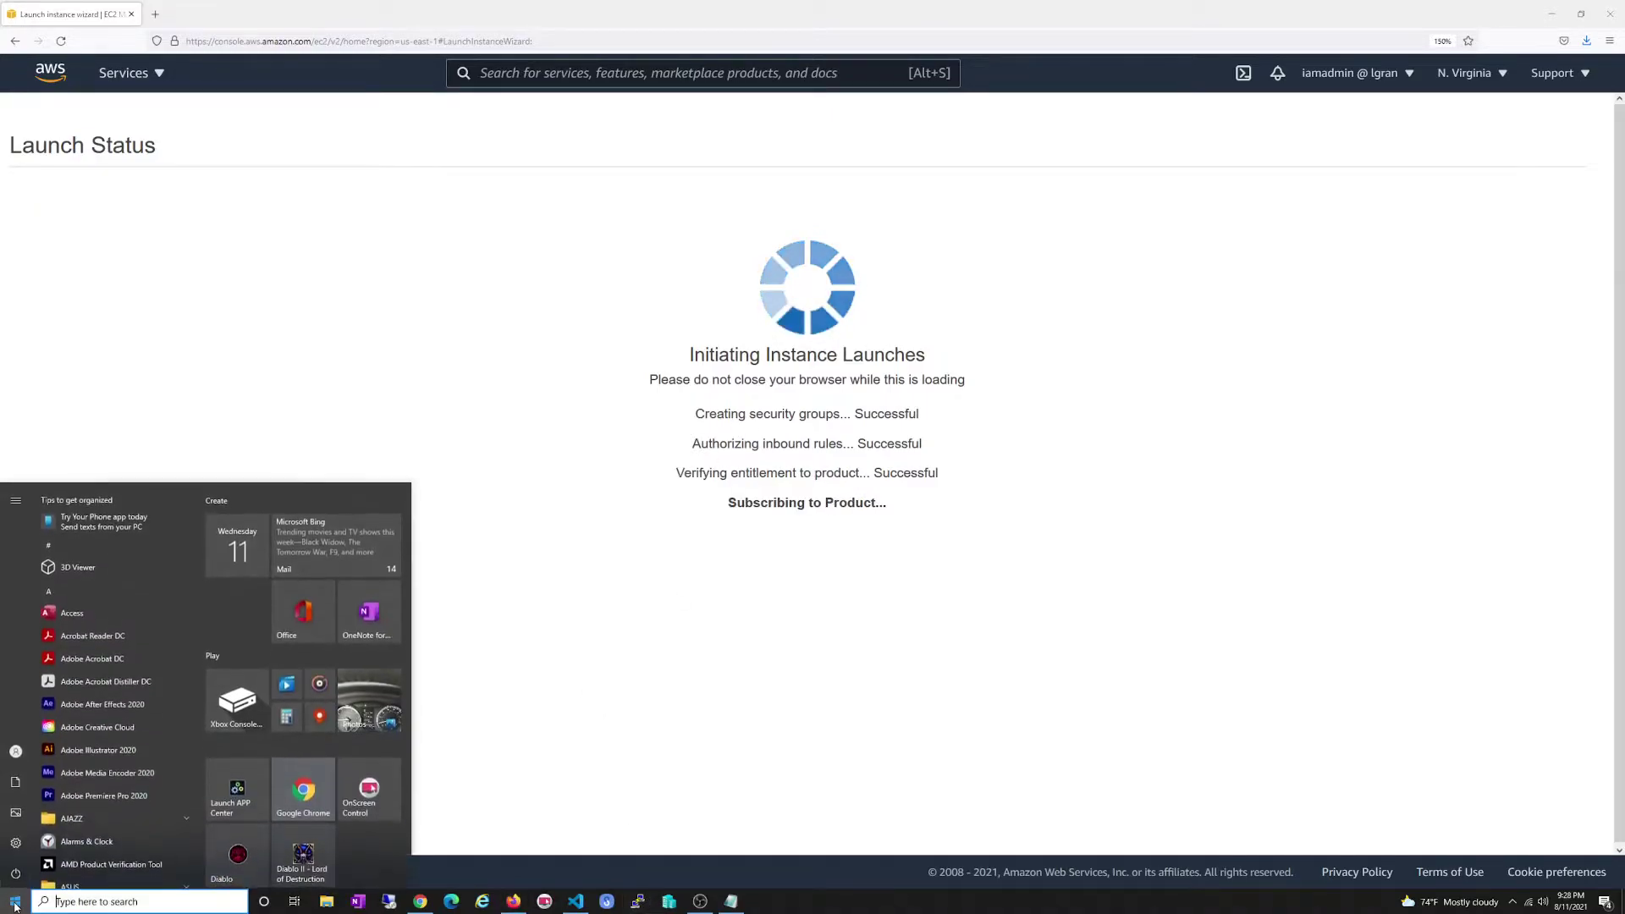
{"action": "type", "text": "putty gen"}
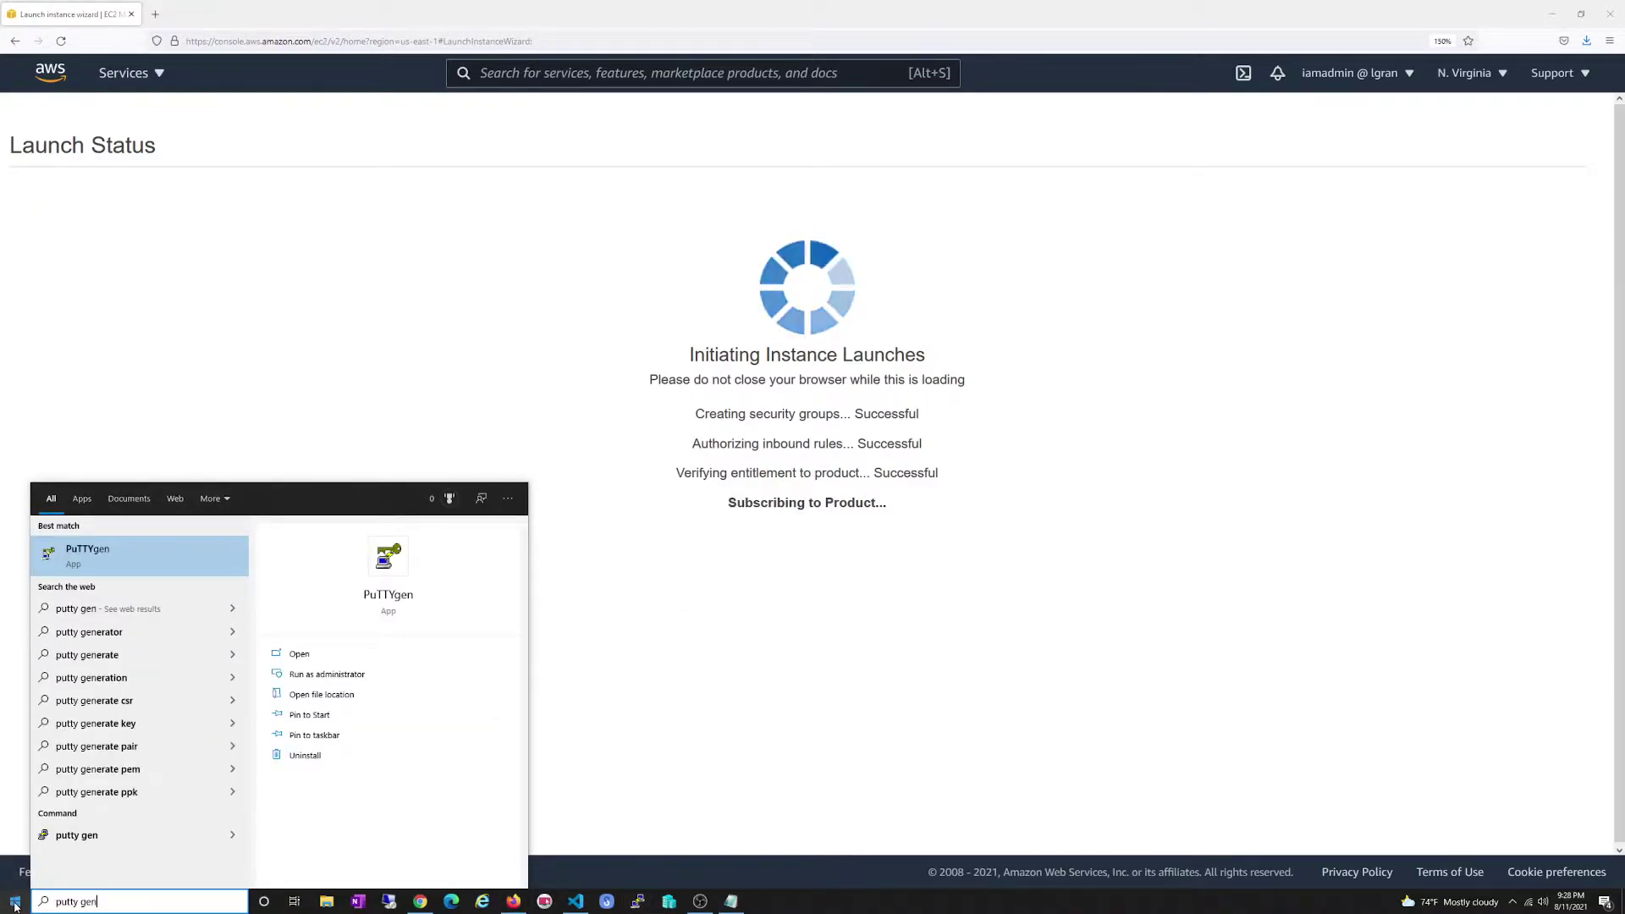
{"action": "key", "text": "Return"}
{"action": "left_click", "coordinate": [916, 517]}
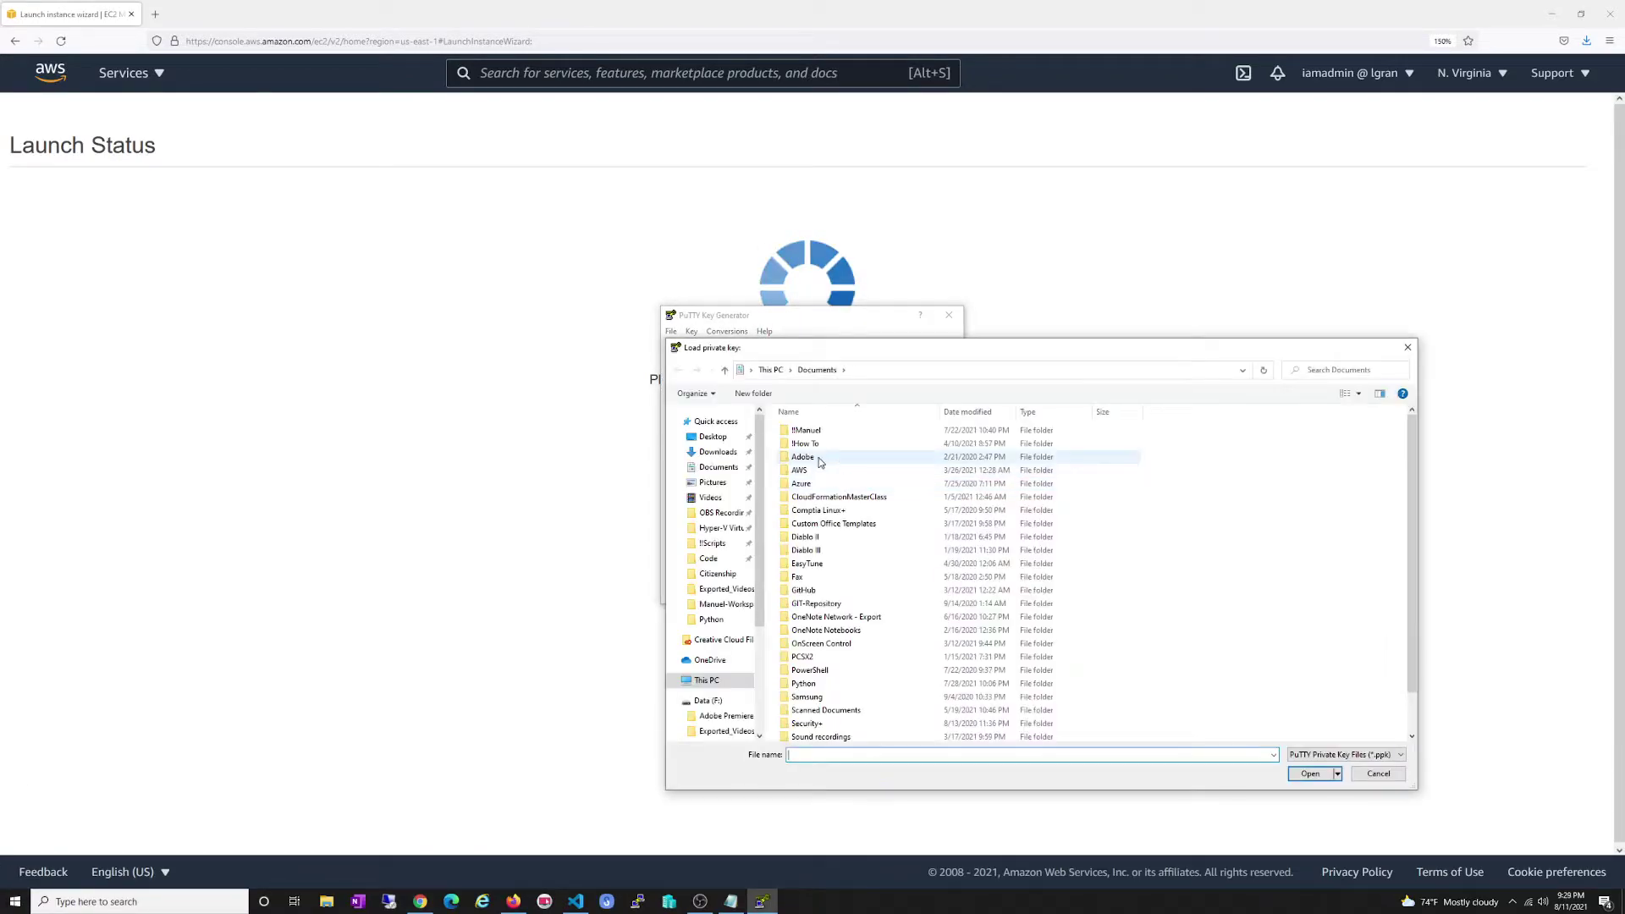
{"action": "left_click", "coordinate": [717, 451]}
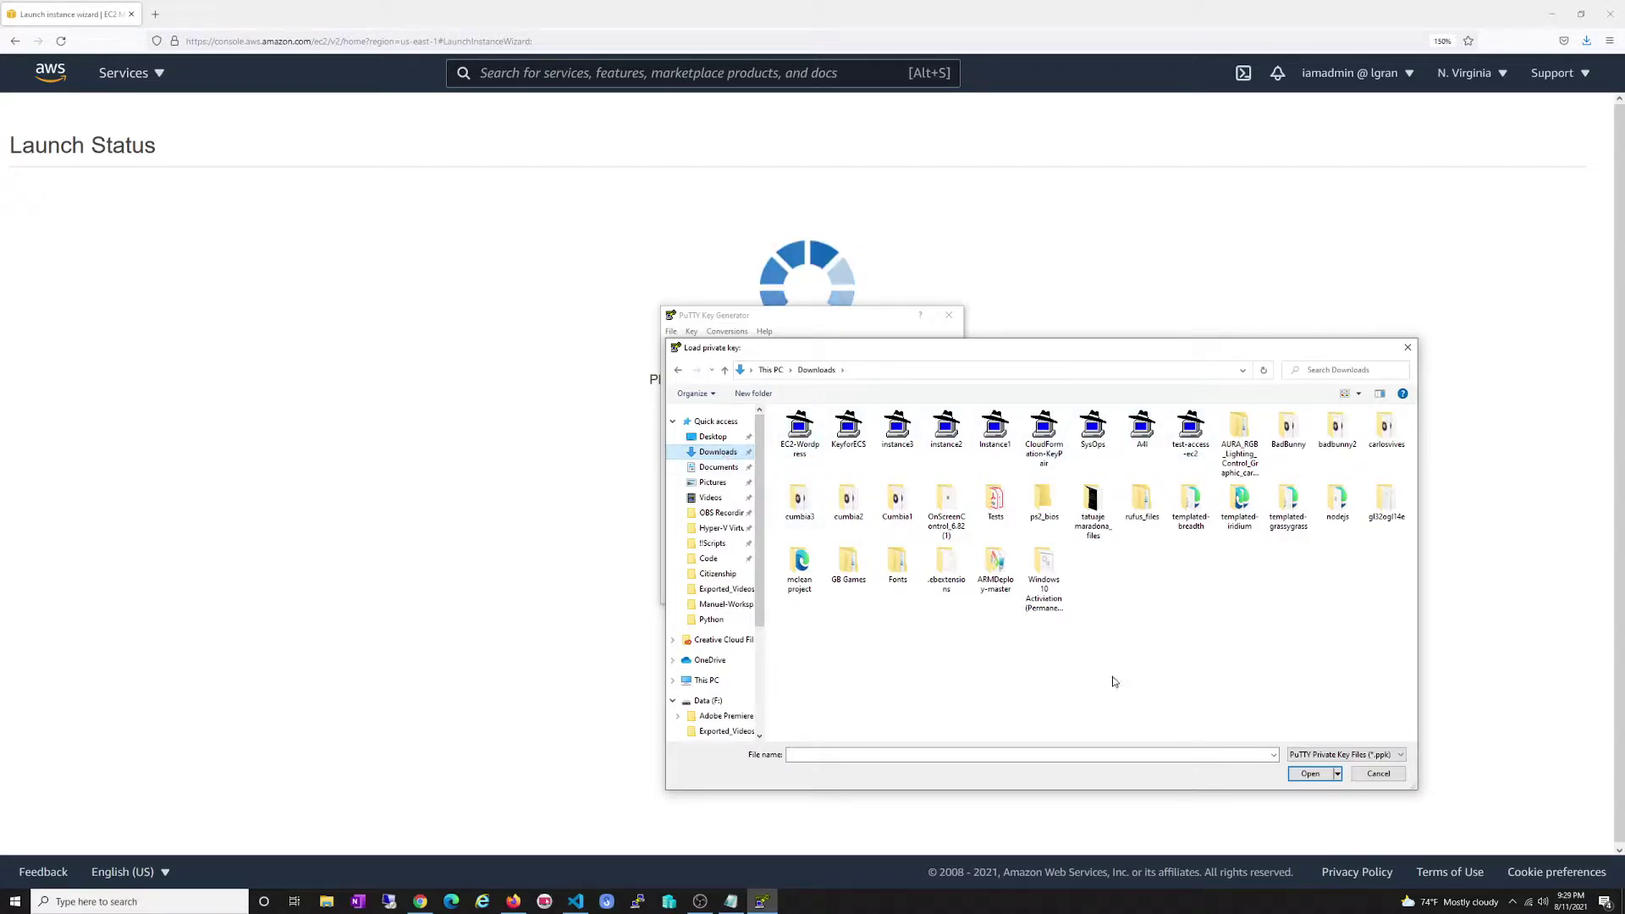
{"action": "left_click", "coordinate": [1346, 754]}
{"action": "left_click", "coordinate": [1320, 772]}
{"action": "double_click", "coordinate": [799, 434]}
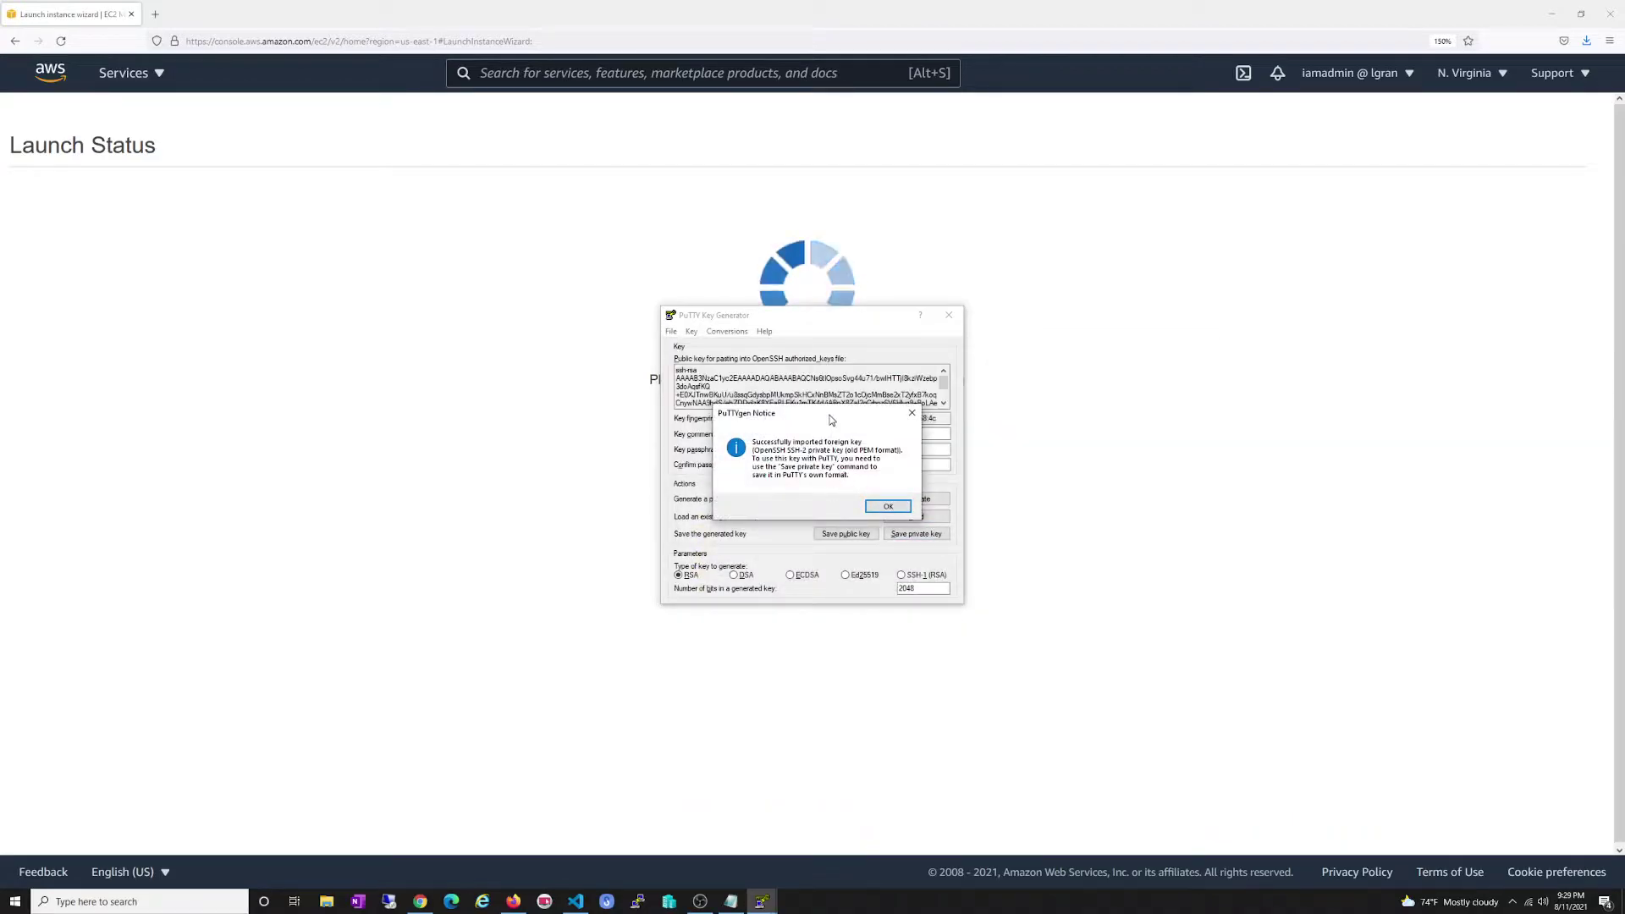
{"action": "left_click_drag", "start_coordinate": [829, 415], "coordinate": [1061, 376]}
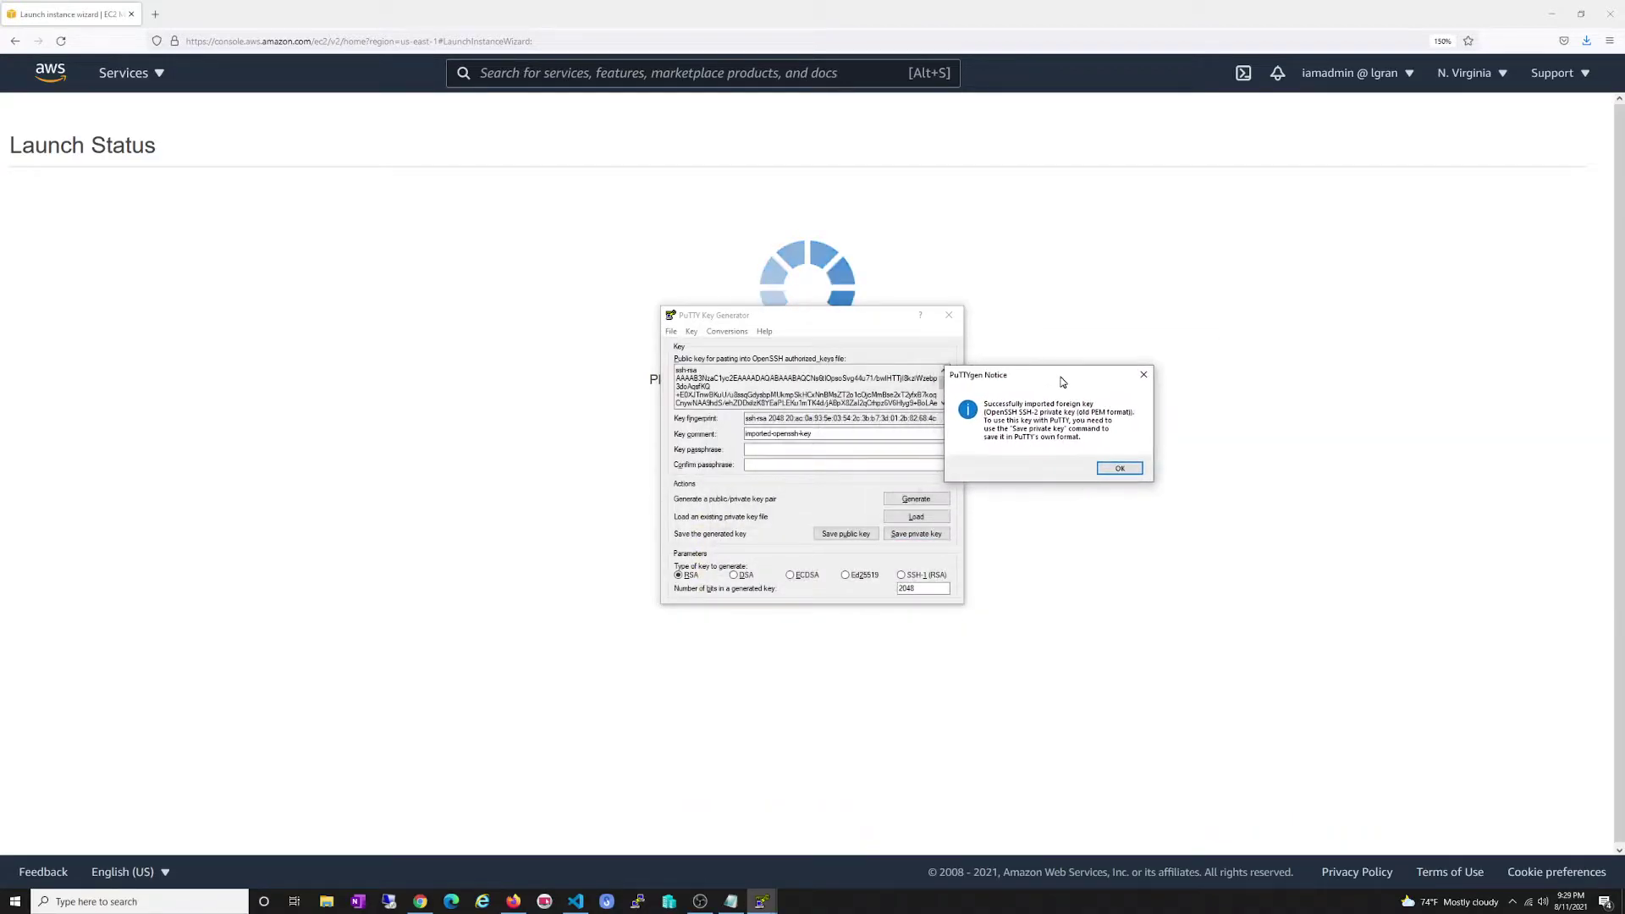
{"action": "left_click", "coordinate": [1119, 468]}
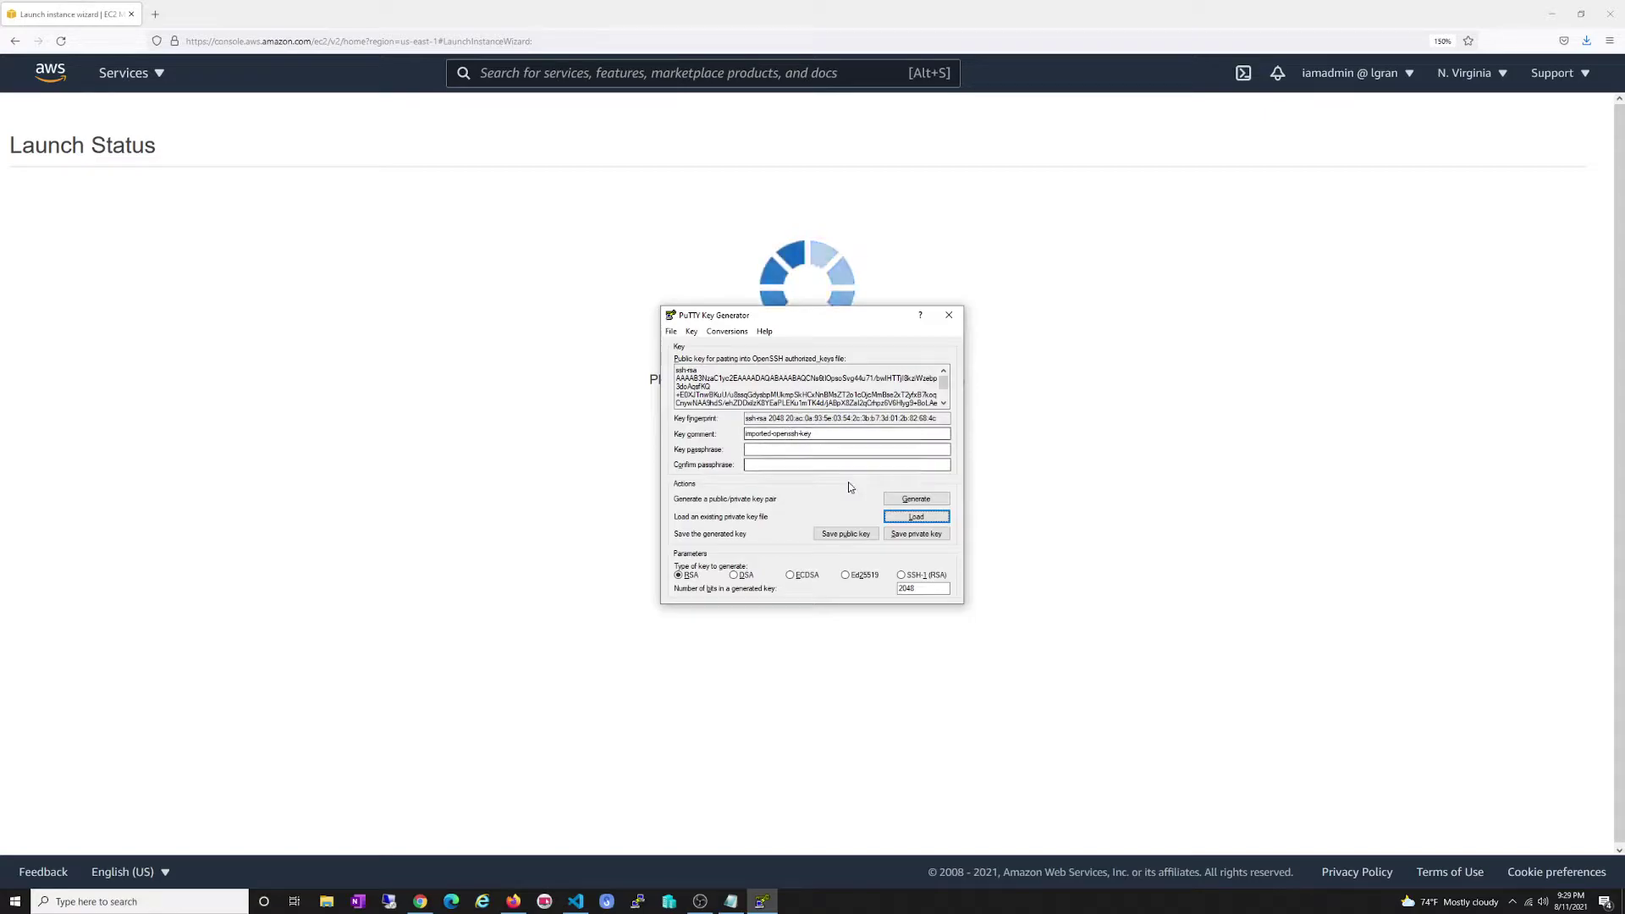
- Save the private key without a passphrase as bitnamiprivateKey in PuTTY format in the Downloads folder, and close PuTTYgen
{"action": "left_click", "coordinate": [916, 537]}
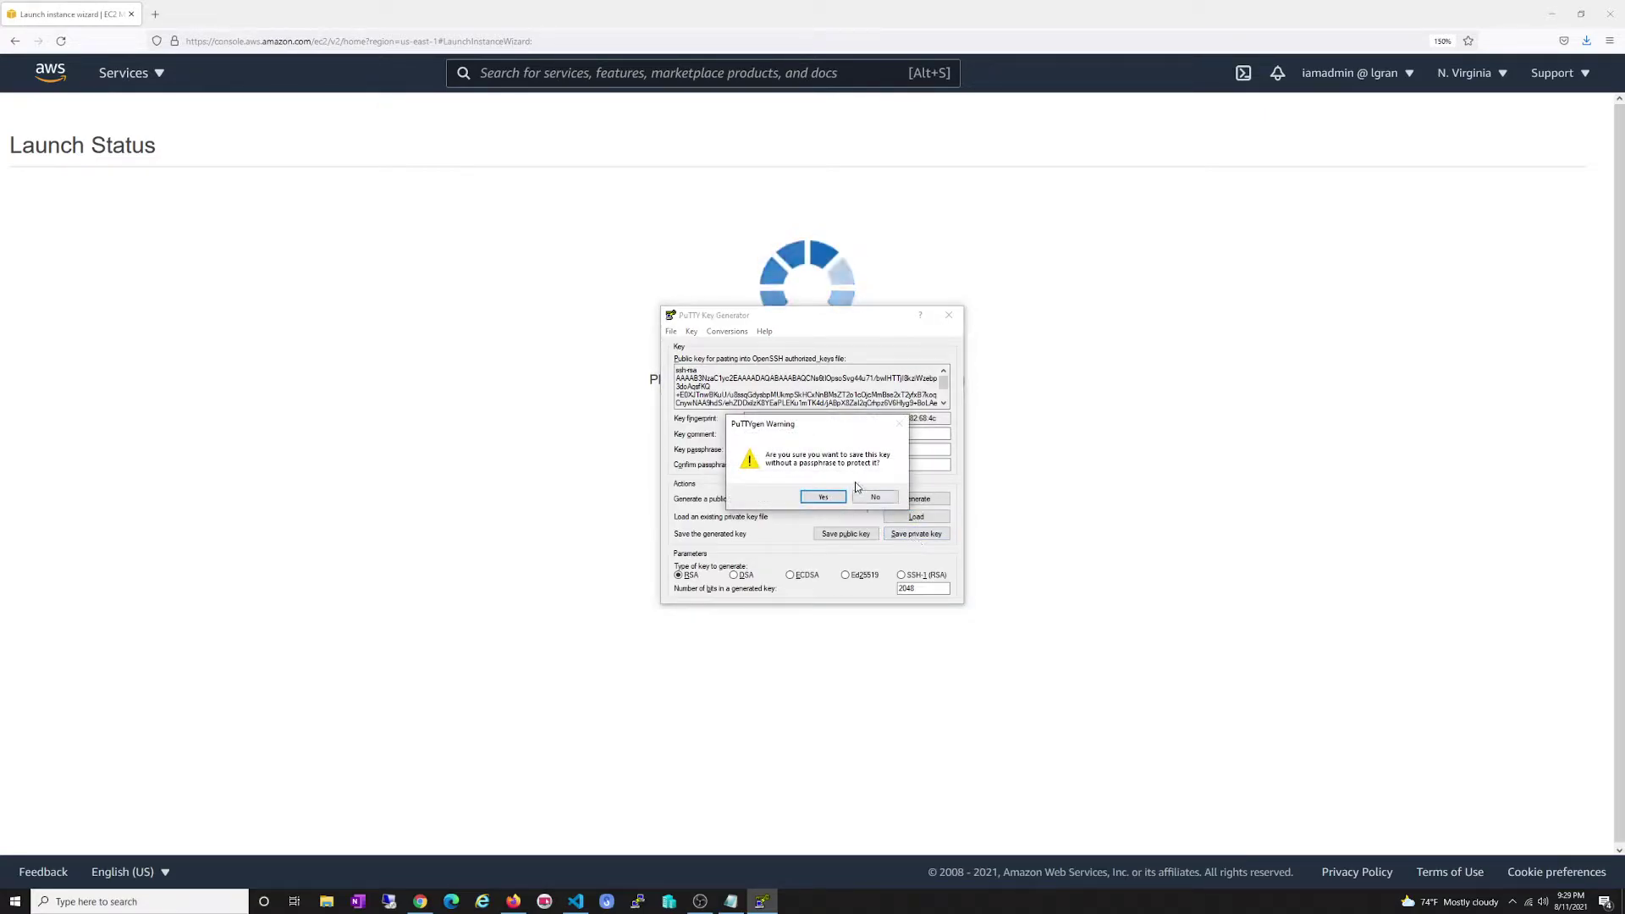
{"action": "left_click", "coordinate": [825, 499]}
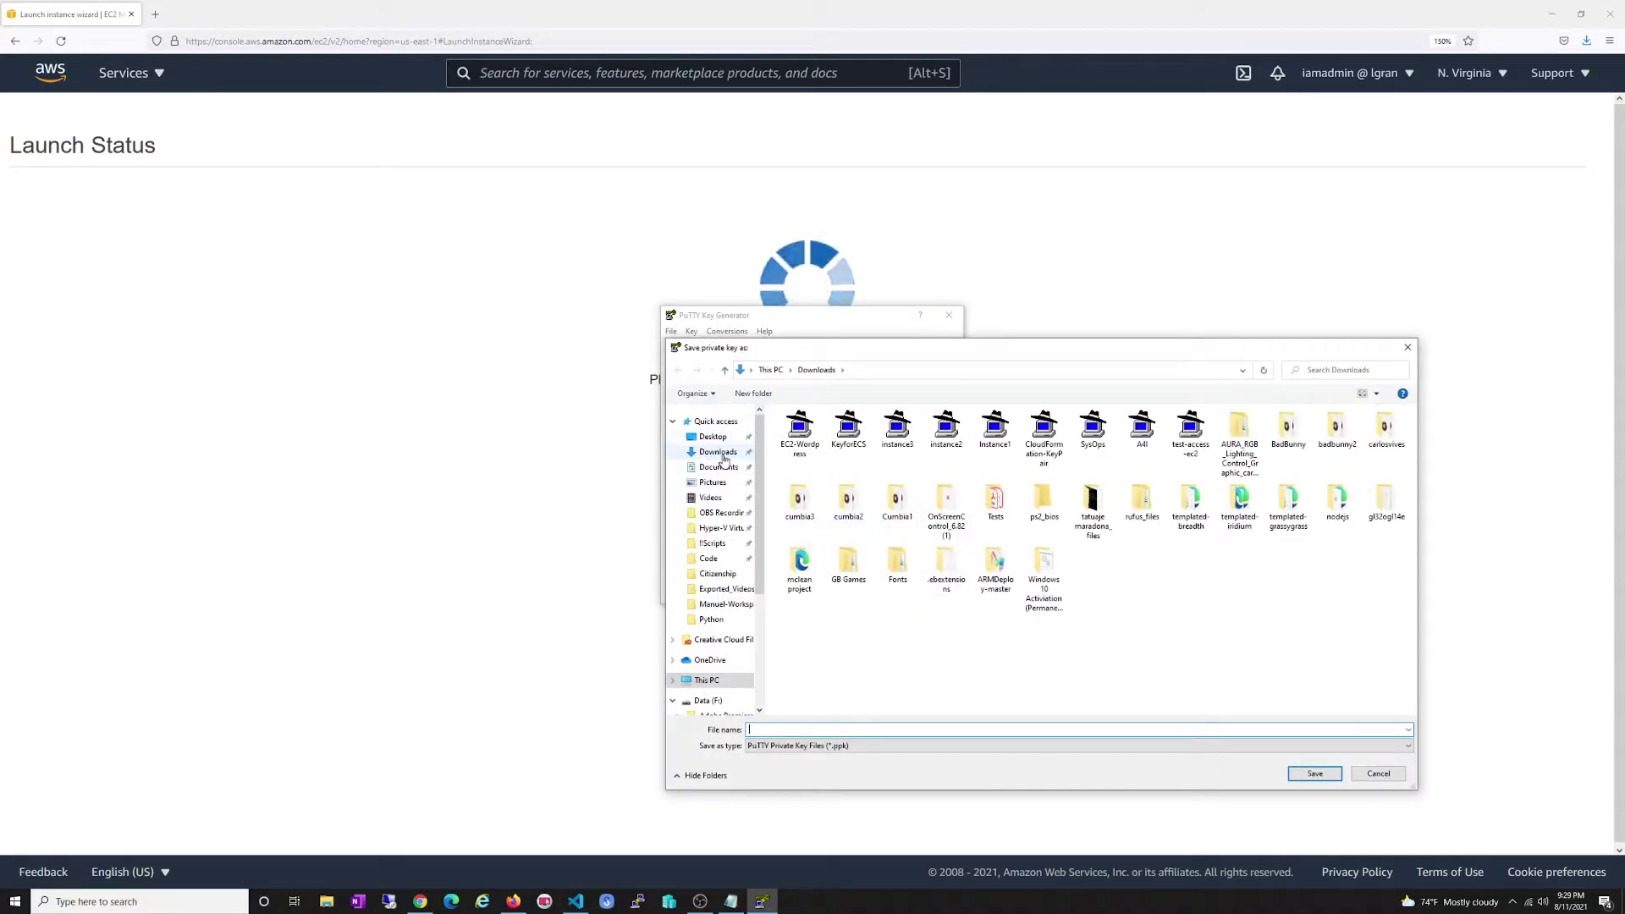
{"action": "left_click", "coordinate": [722, 456]}
{"action": "left_click", "coordinate": [838, 731]}
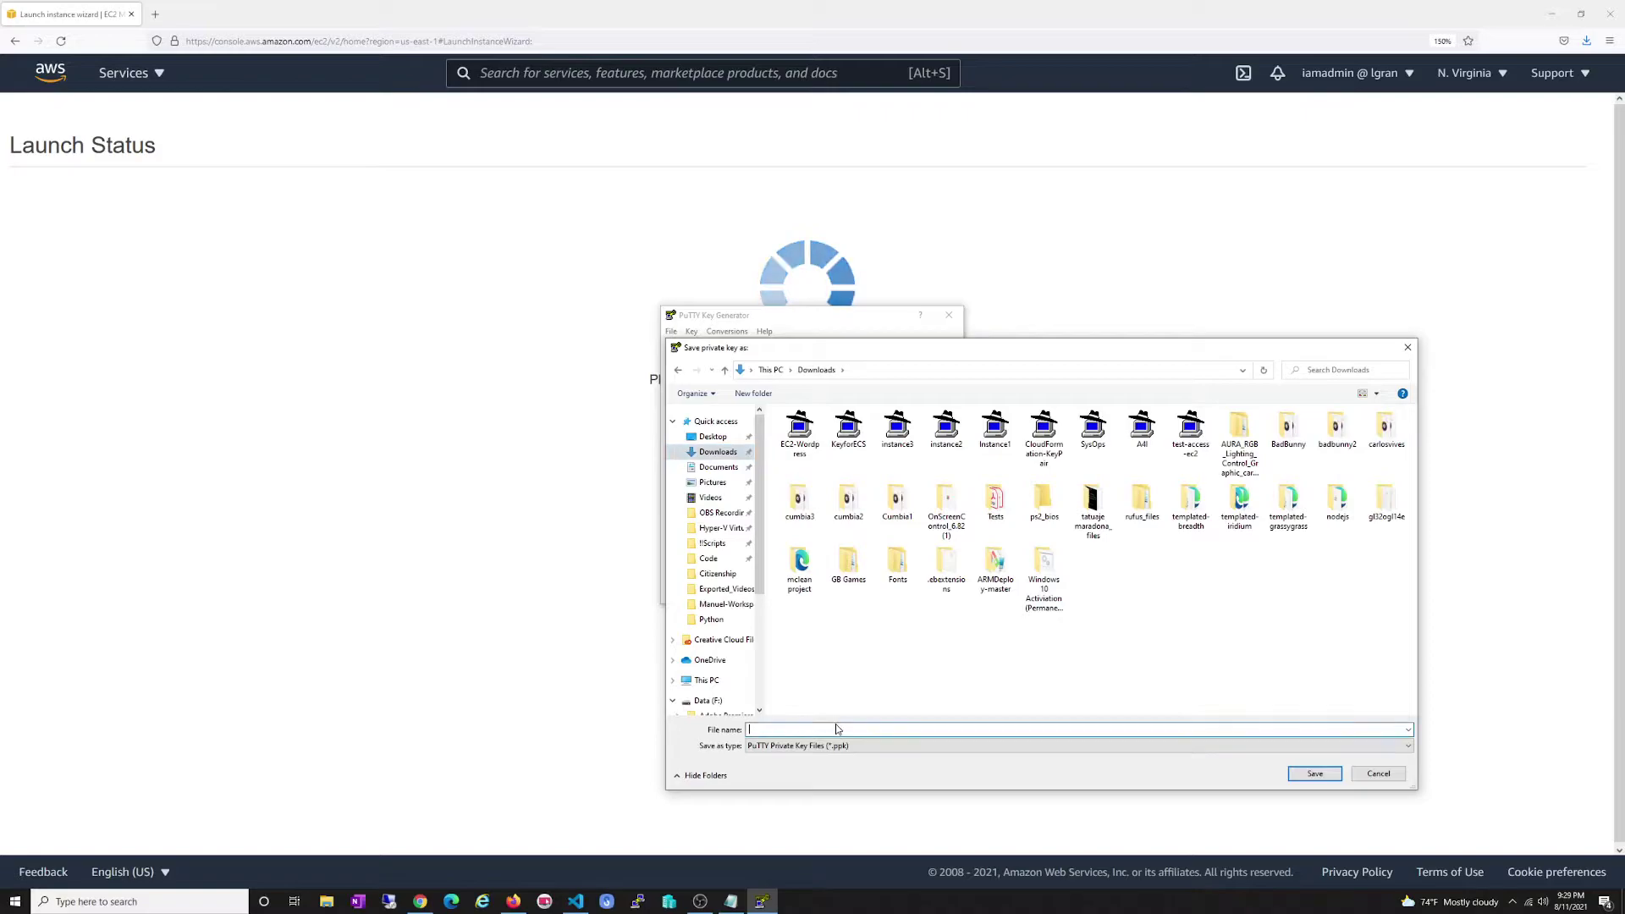
{"action": "type", "text": "bit"}
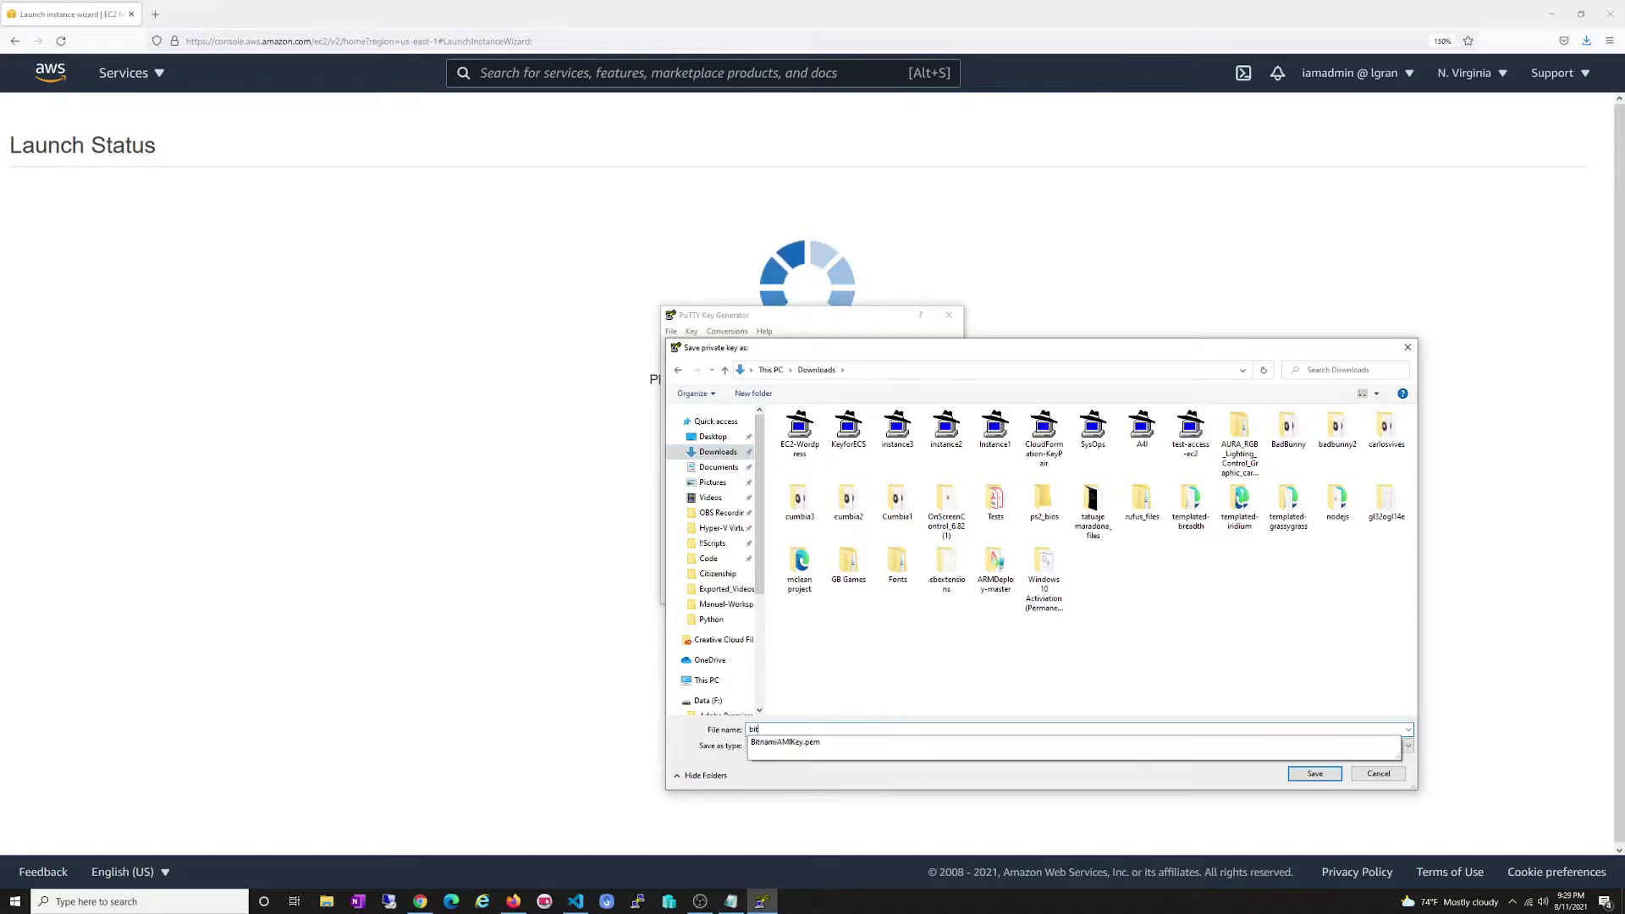
{"action": "type", "text": "namiprivateKey"}
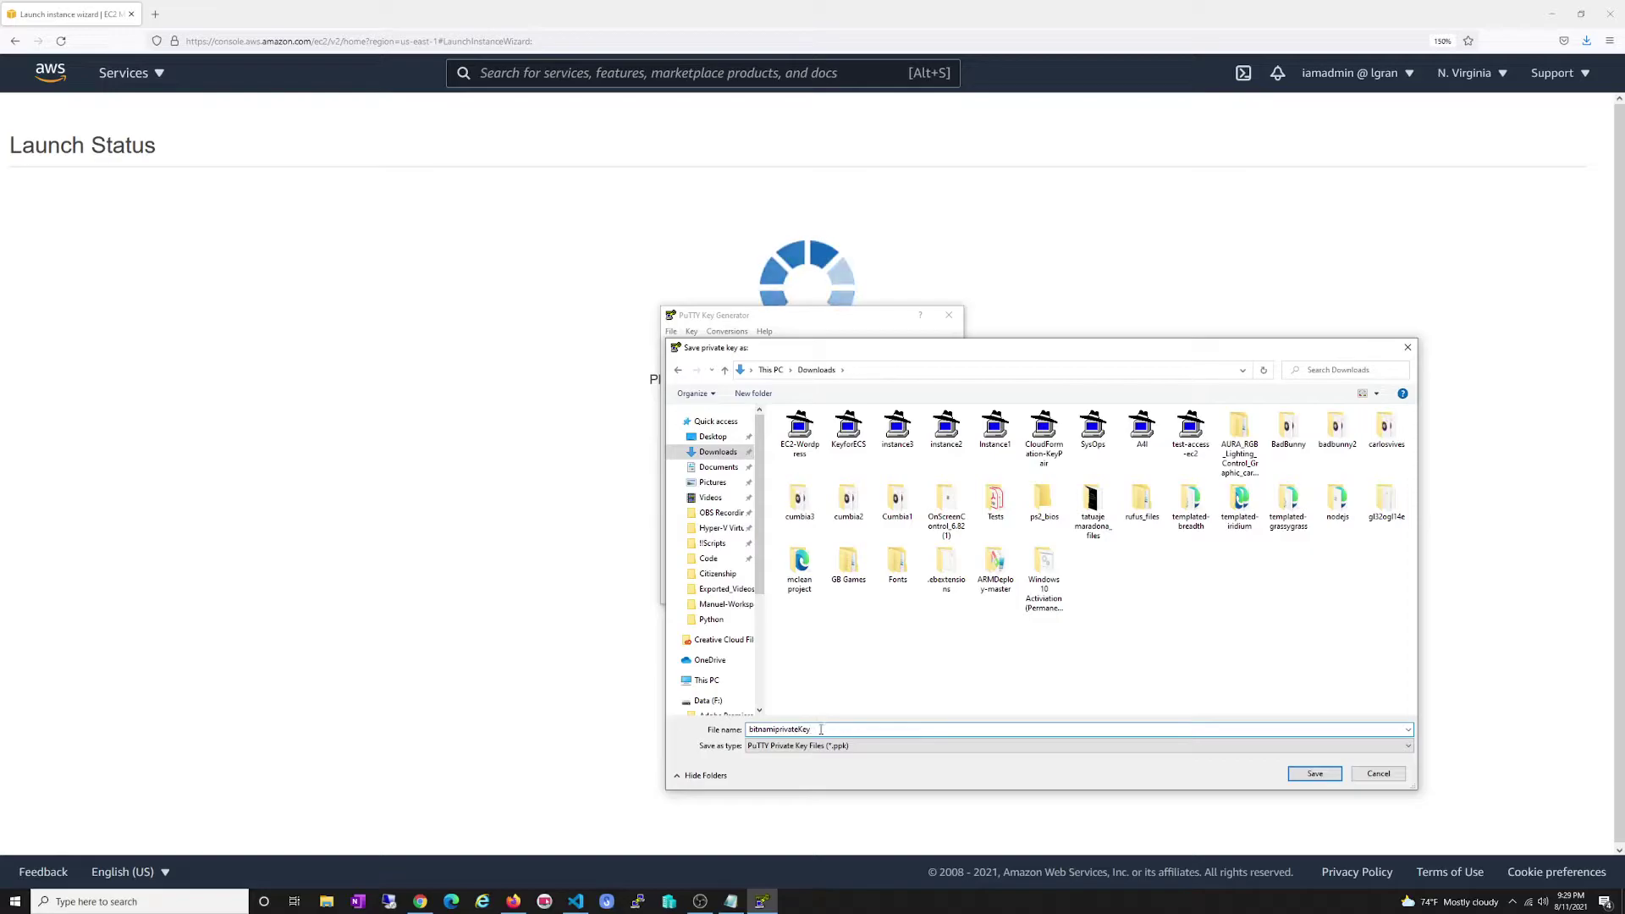
{"action": "left_click", "coordinate": [1323, 775]}
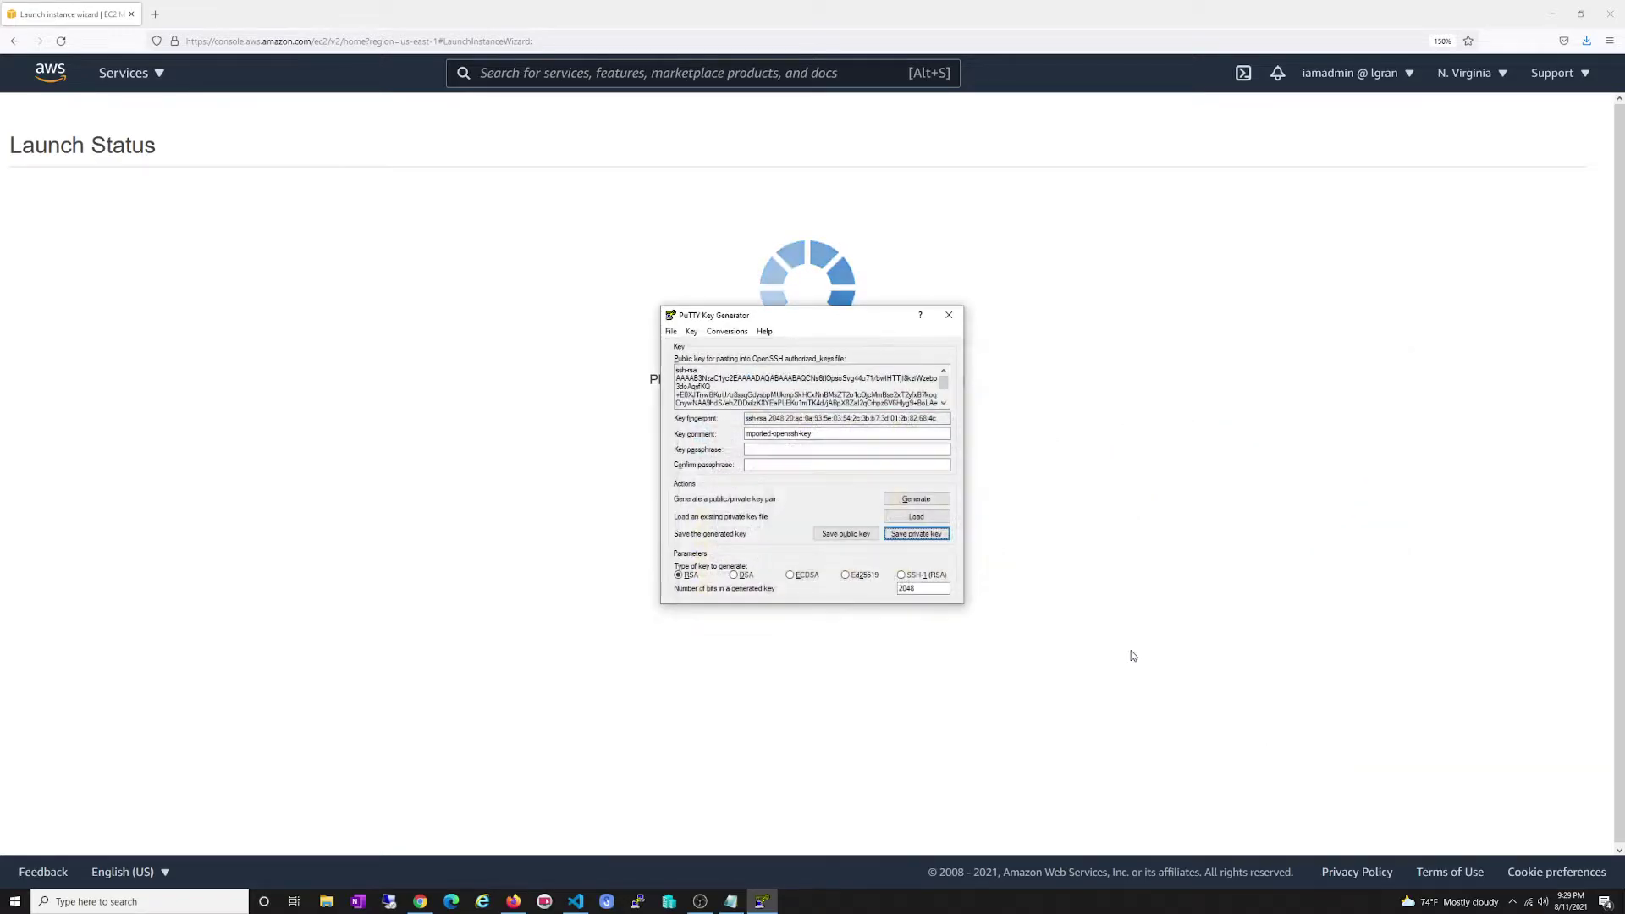
{"action": "left_click", "coordinate": [949, 315]}
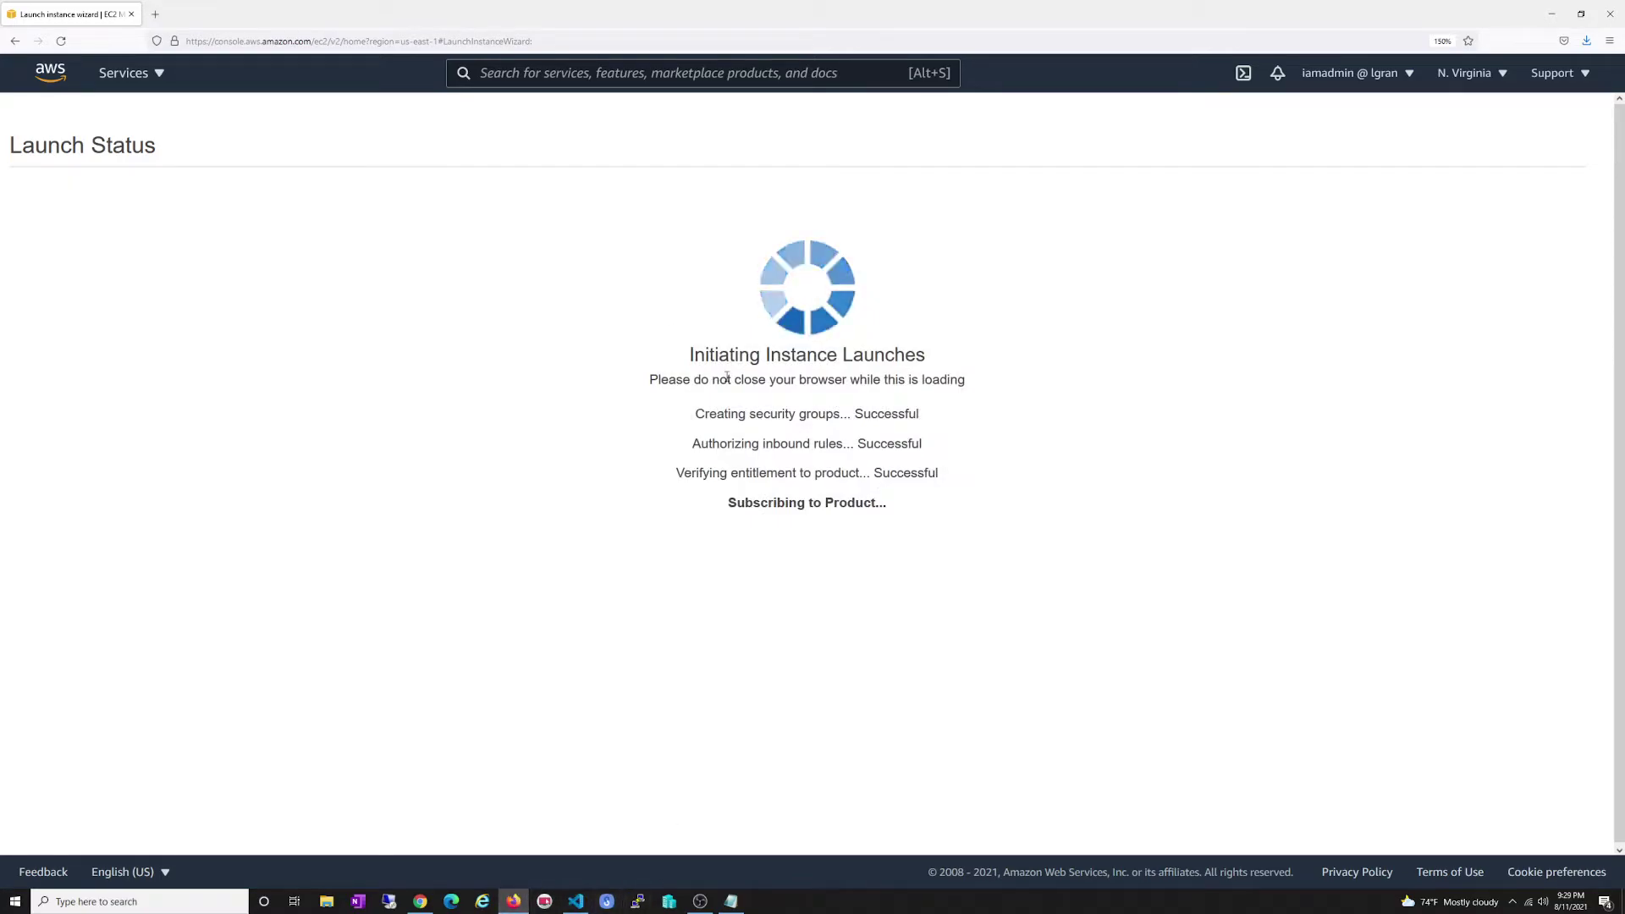
- Open PuTTY and set bitnamiprivateKey from the Downloads folder as the private key file for SSH authentication
{"action": "left_click", "coordinate": [637, 902]}
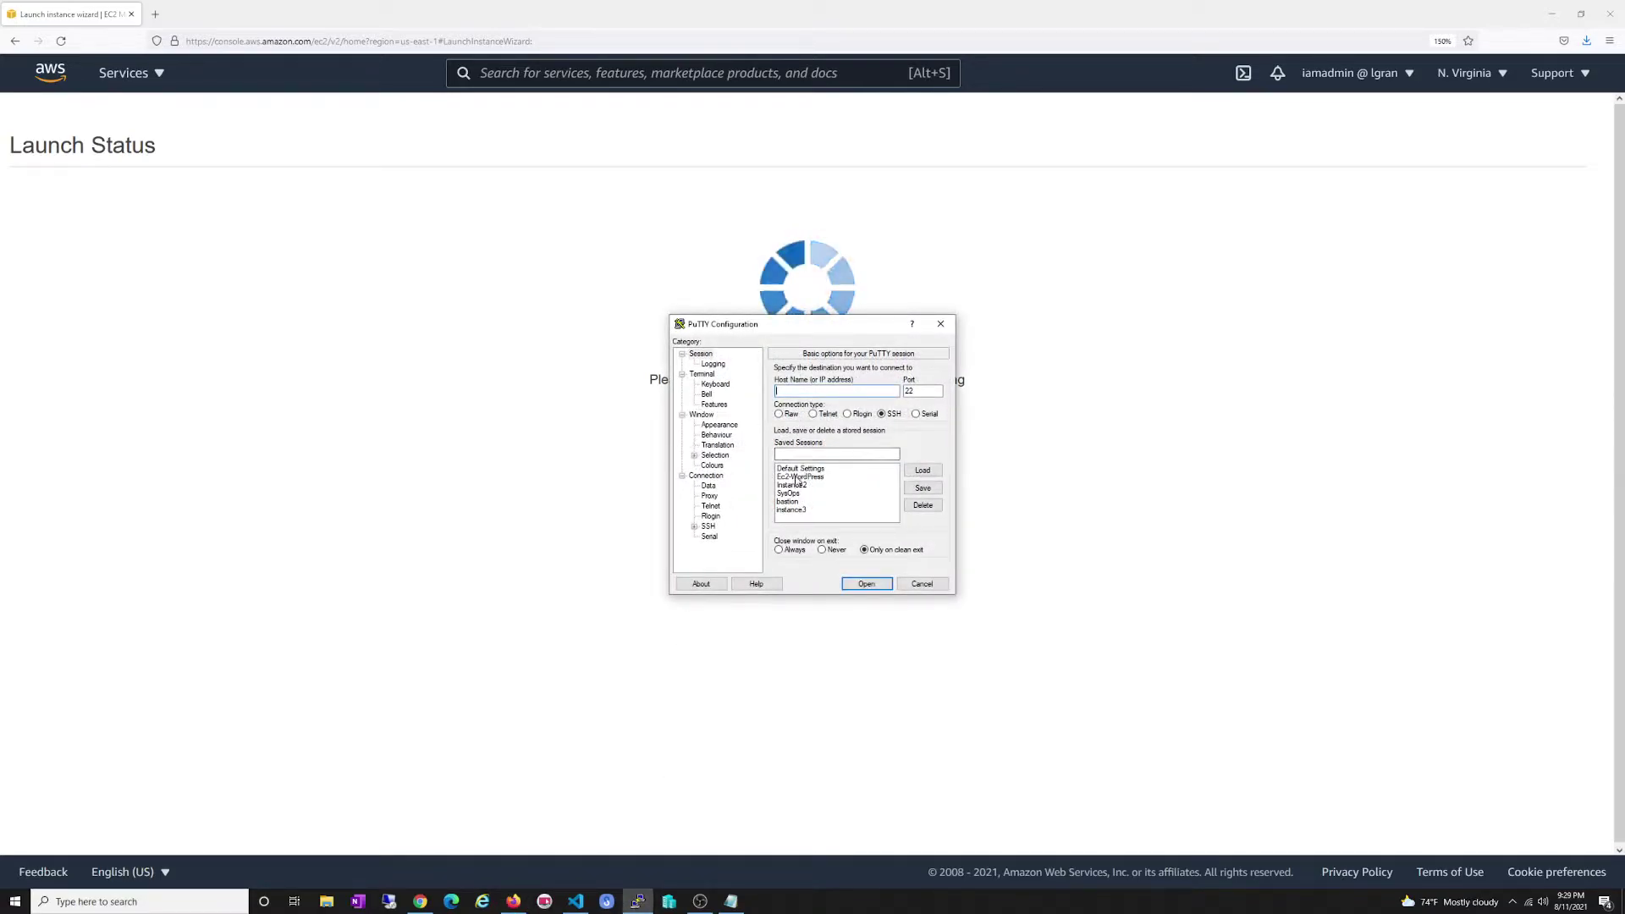
{"action": "left_click", "coordinate": [694, 526]}
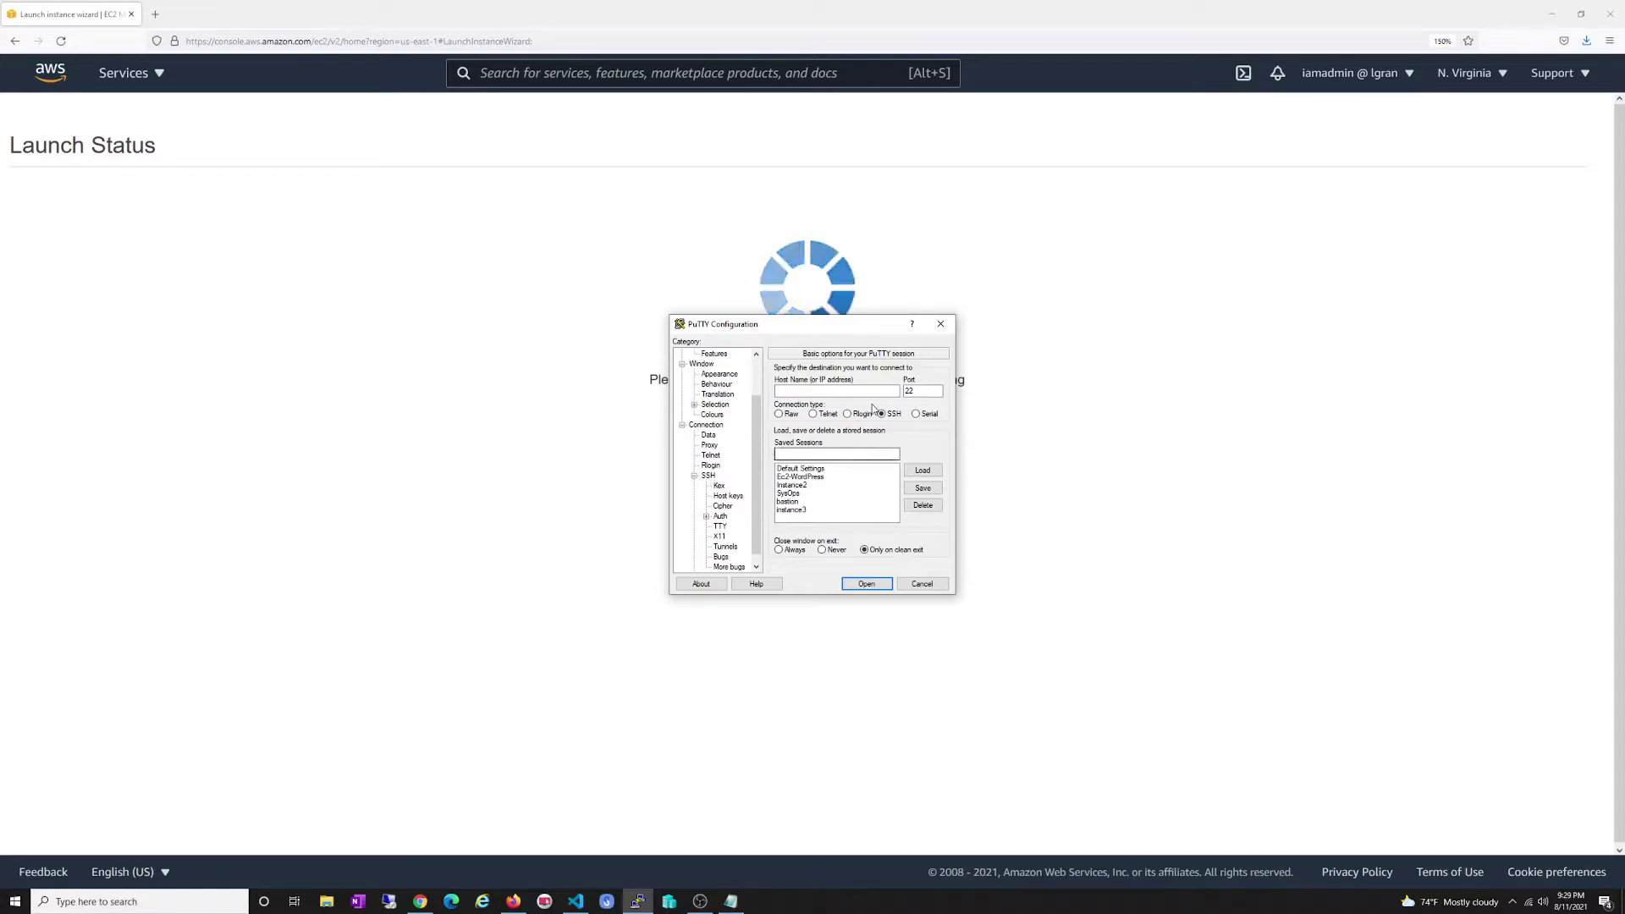
{"action": "left_click", "coordinate": [707, 517]}
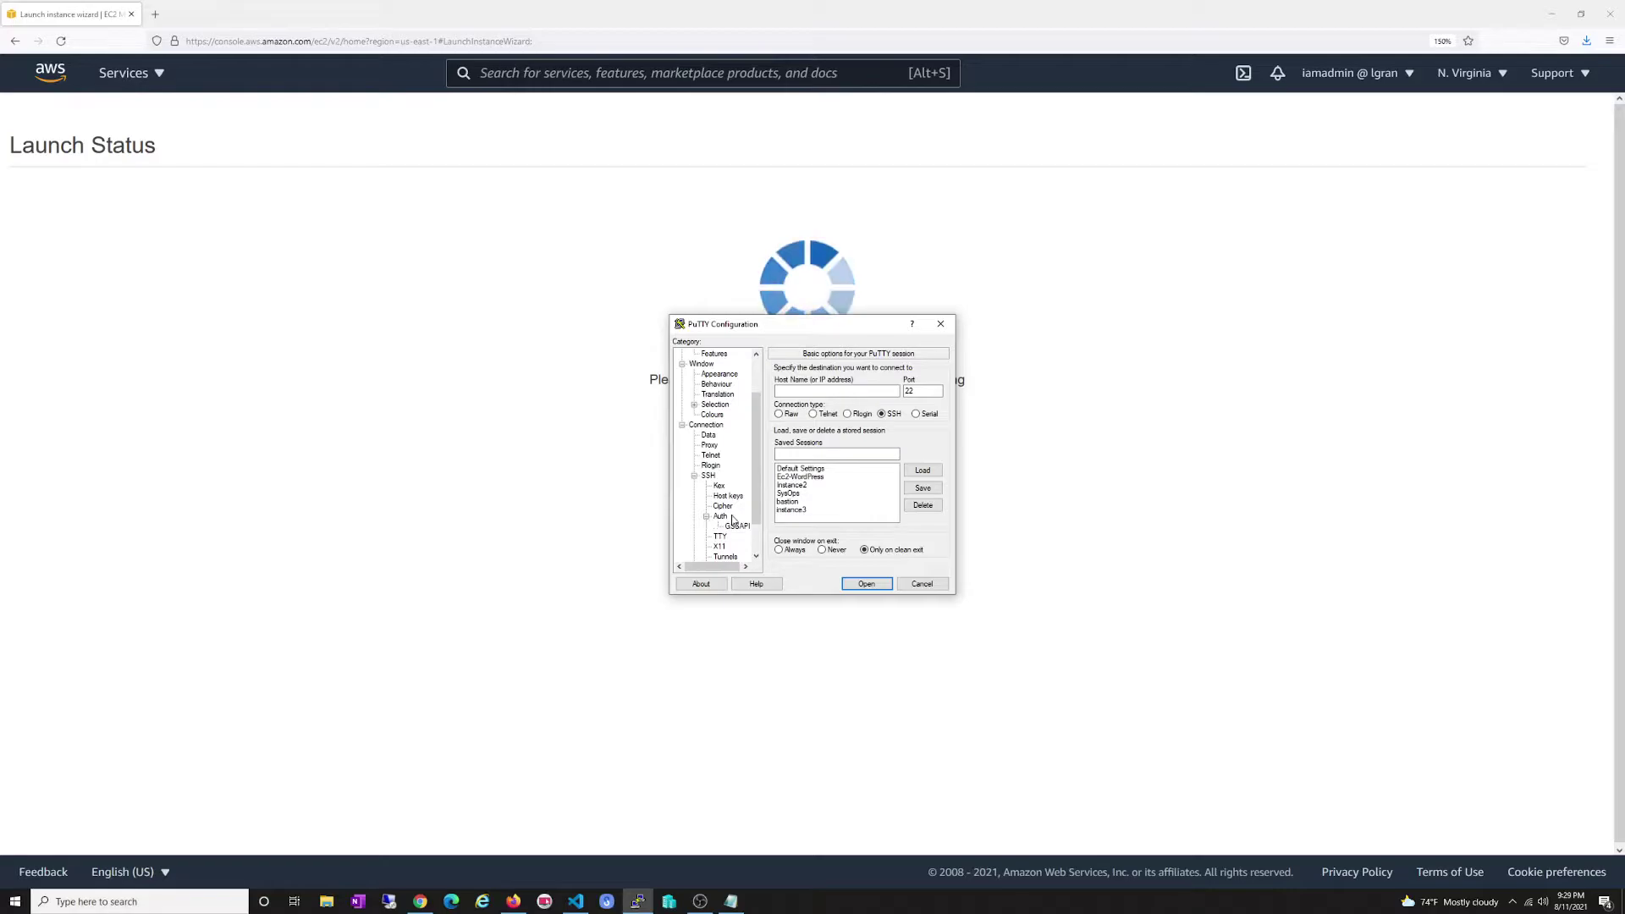
{"action": "left_click", "coordinate": [720, 516]}
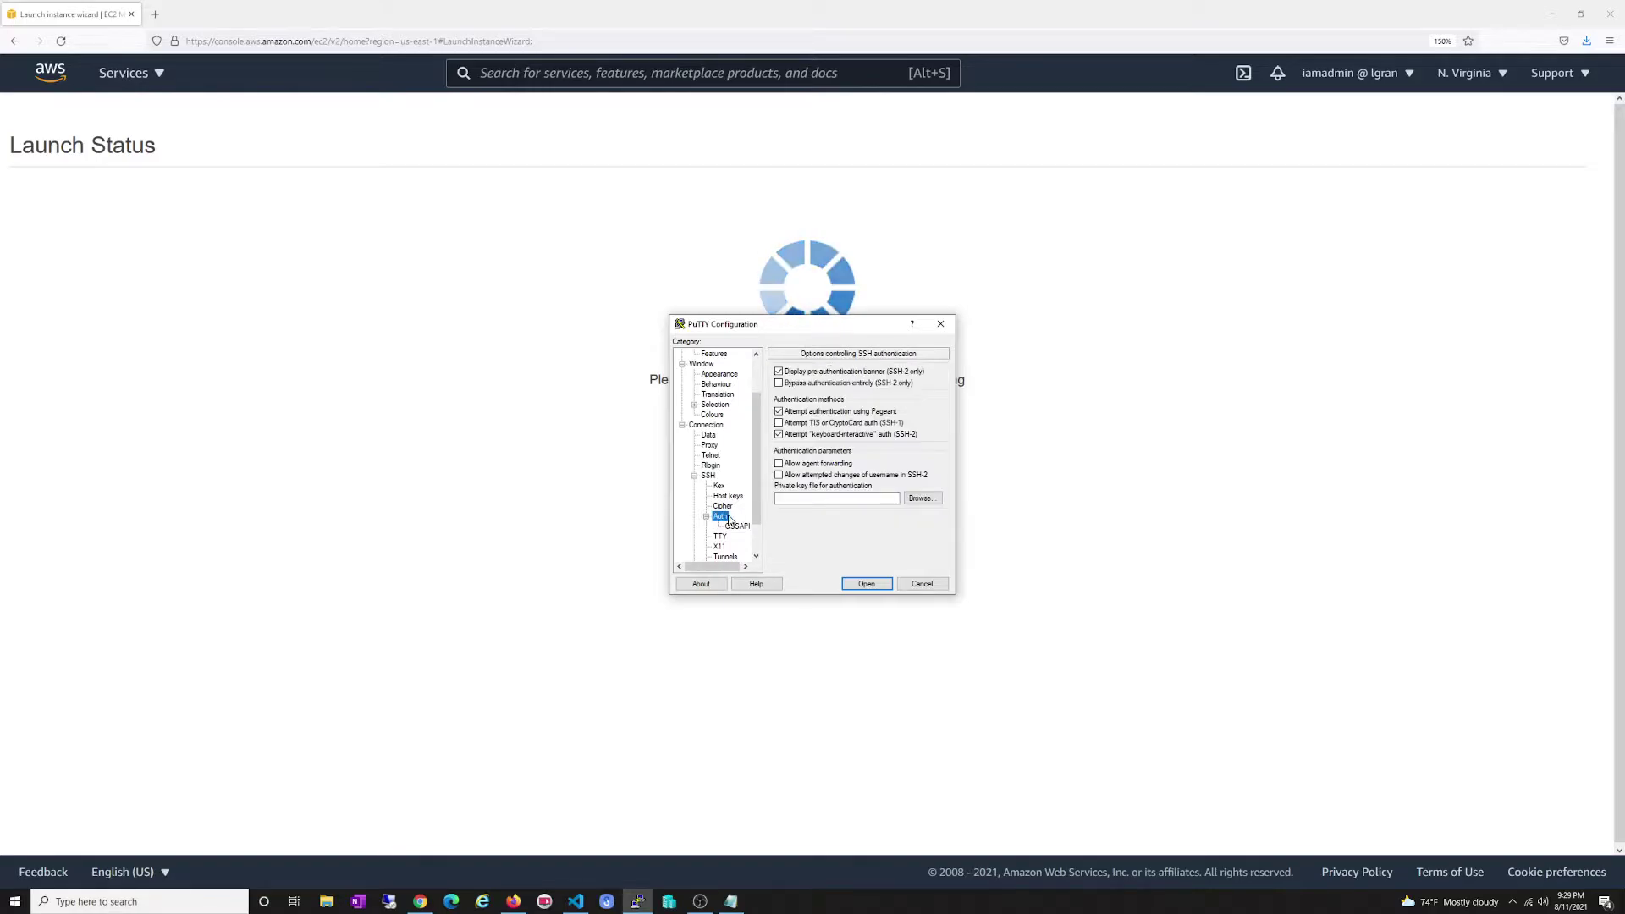
{"action": "left_click", "coordinate": [918, 499]}
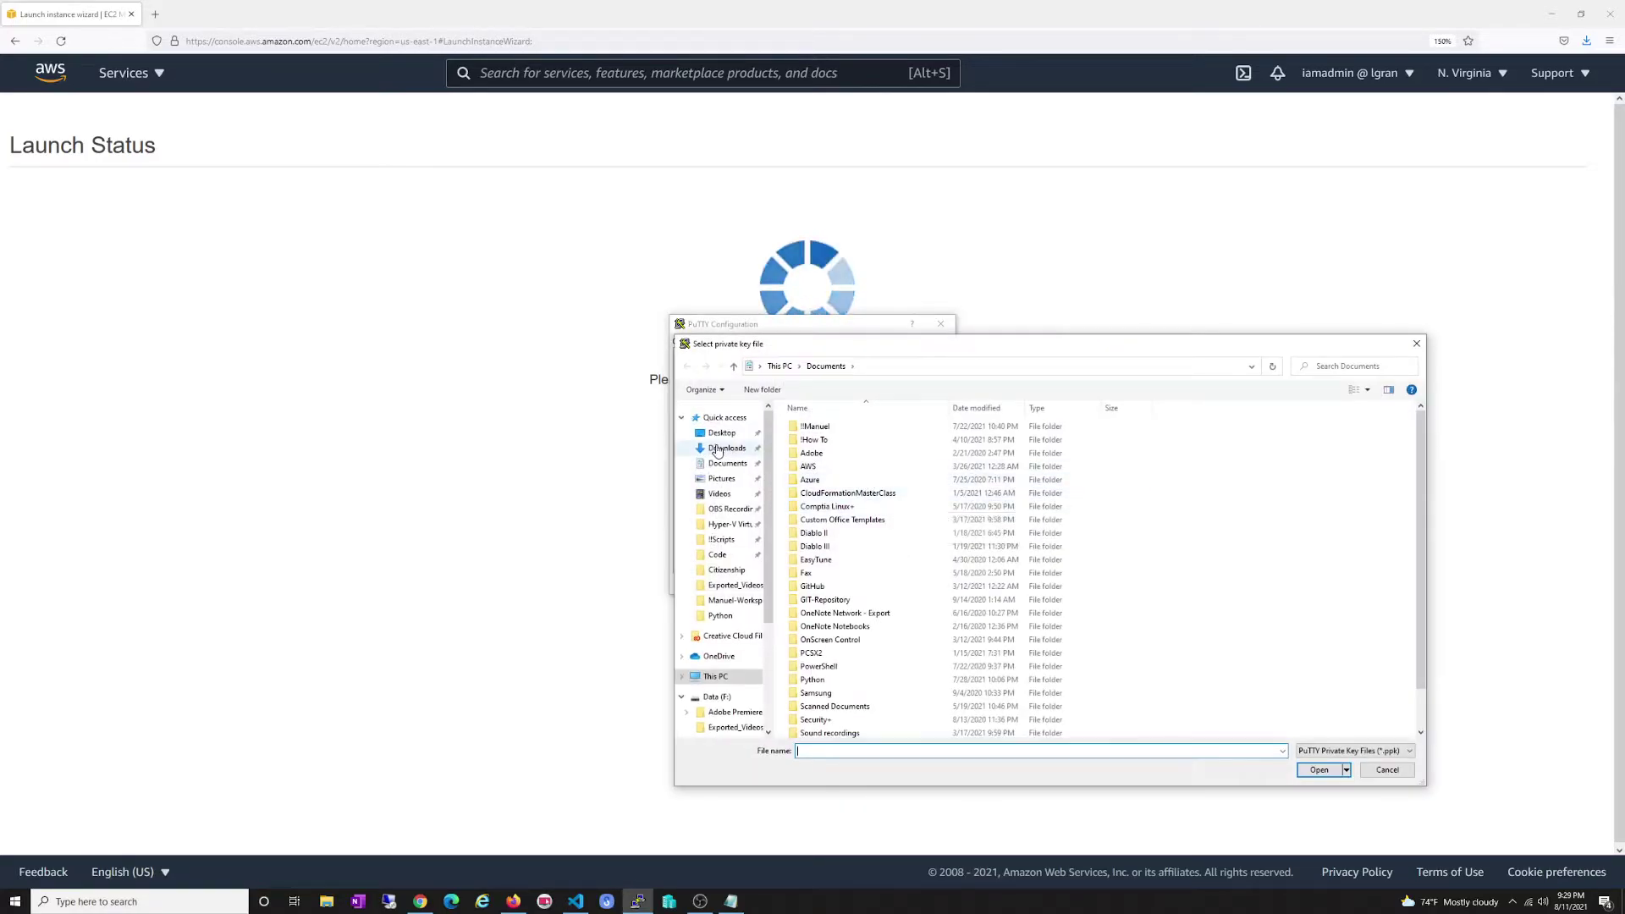
{"action": "left_click", "coordinate": [727, 448]}
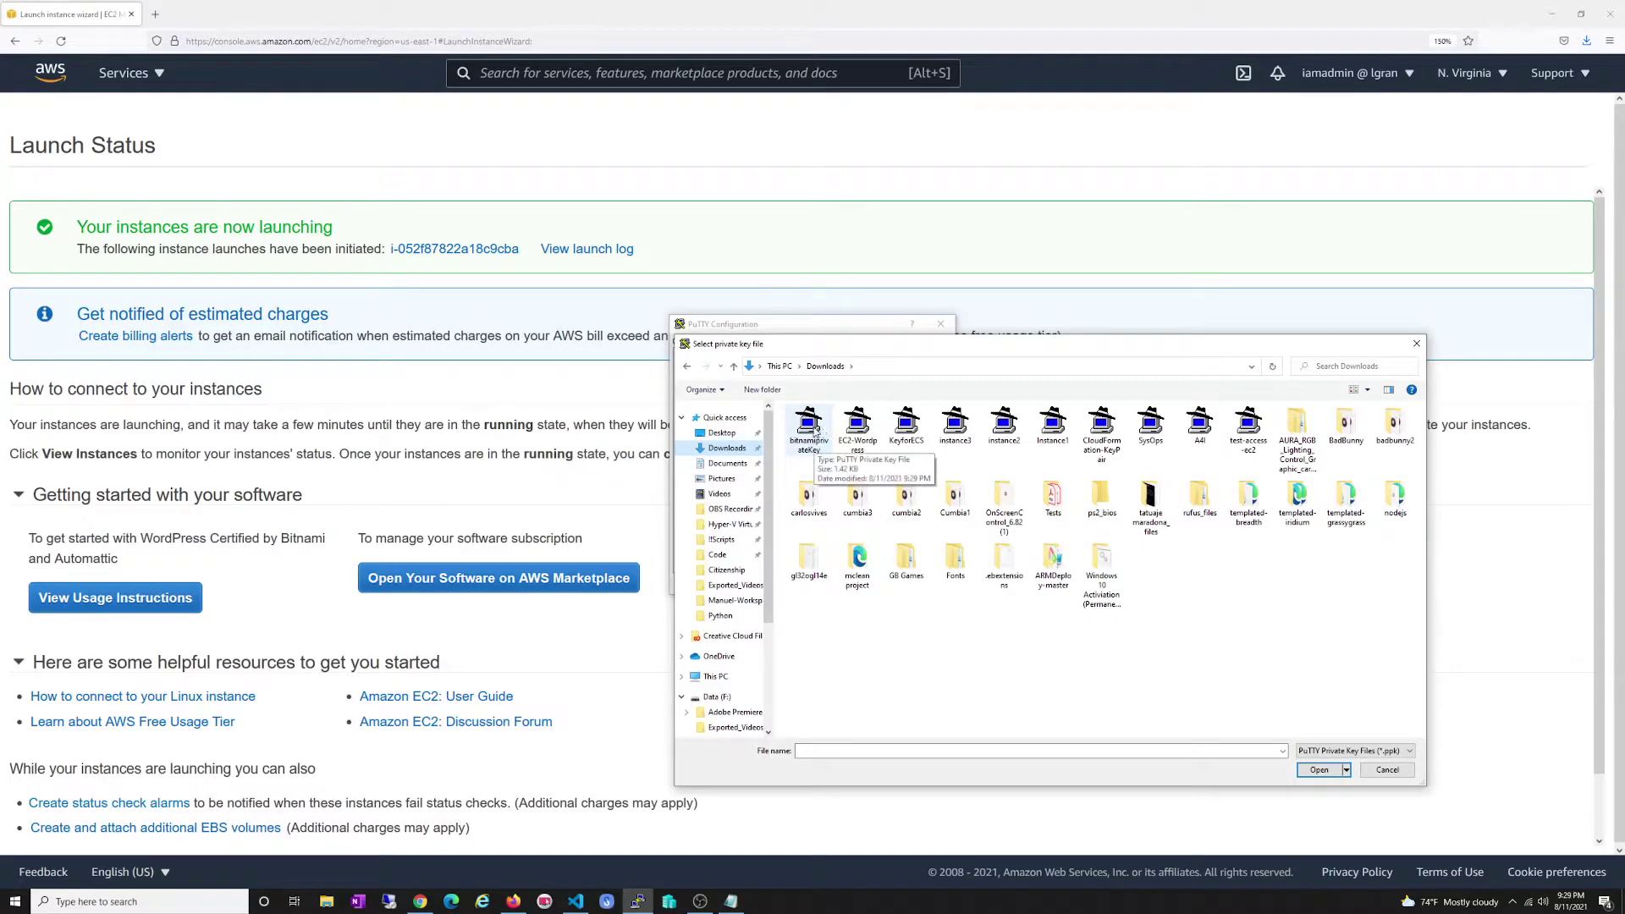
{"action": "double_click", "coordinate": [808, 427]}
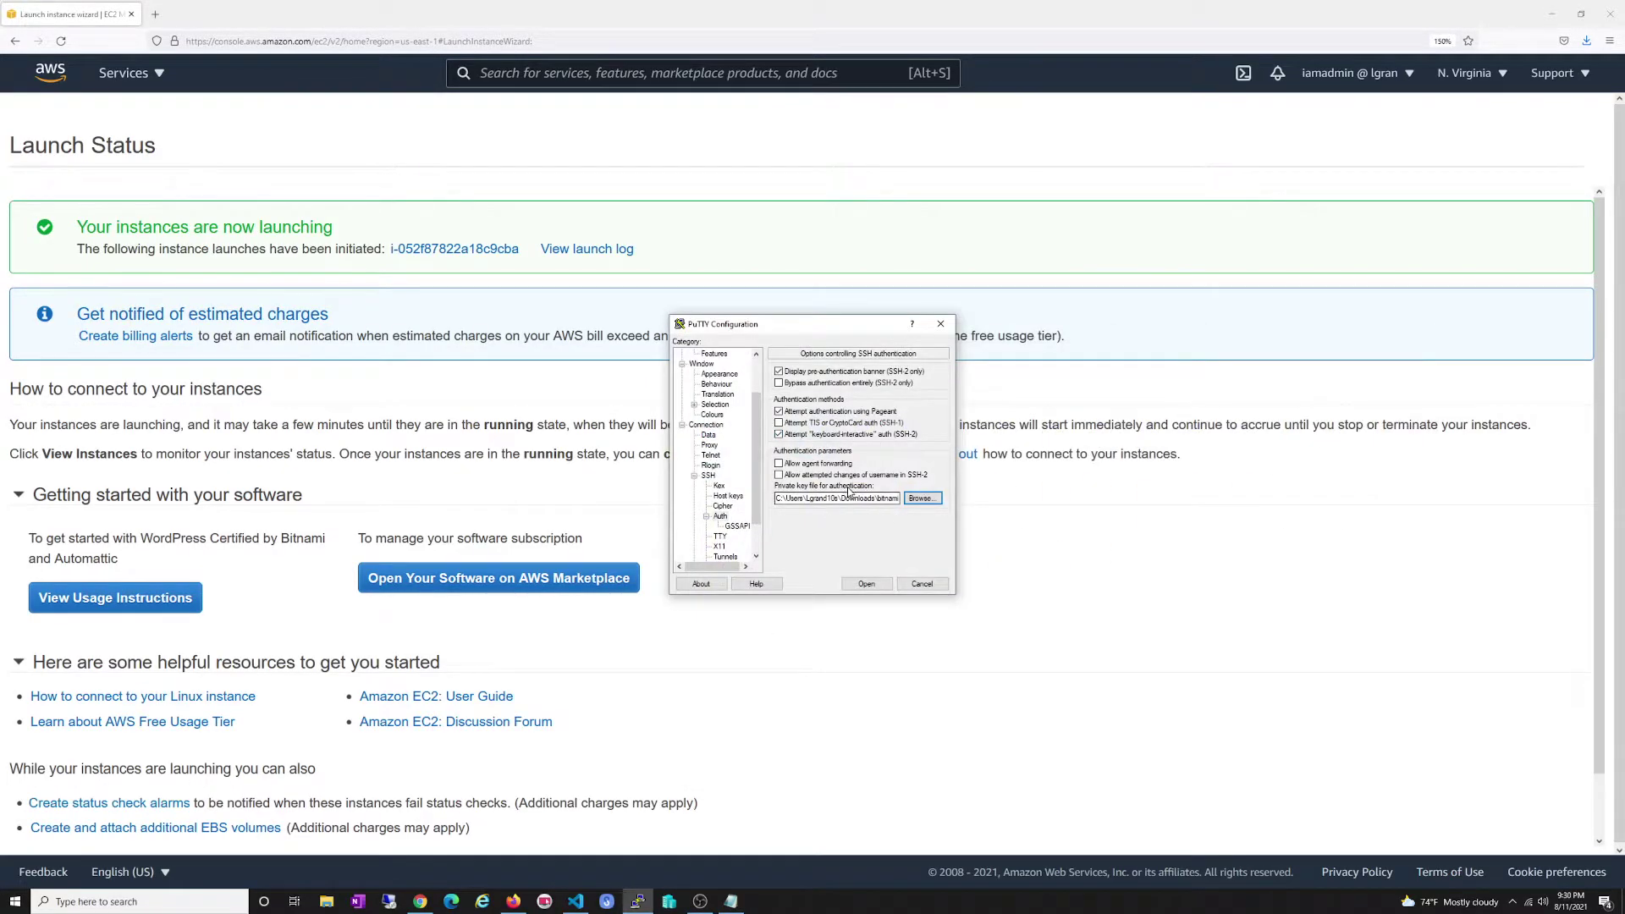
- Save the current PuTTY settings as a session named Bitnami-WordPress and select it among the saved sessions
{"action": "scroll", "coordinate": [728, 457], "scroll_direction": "up", "scroll_amount": 2}
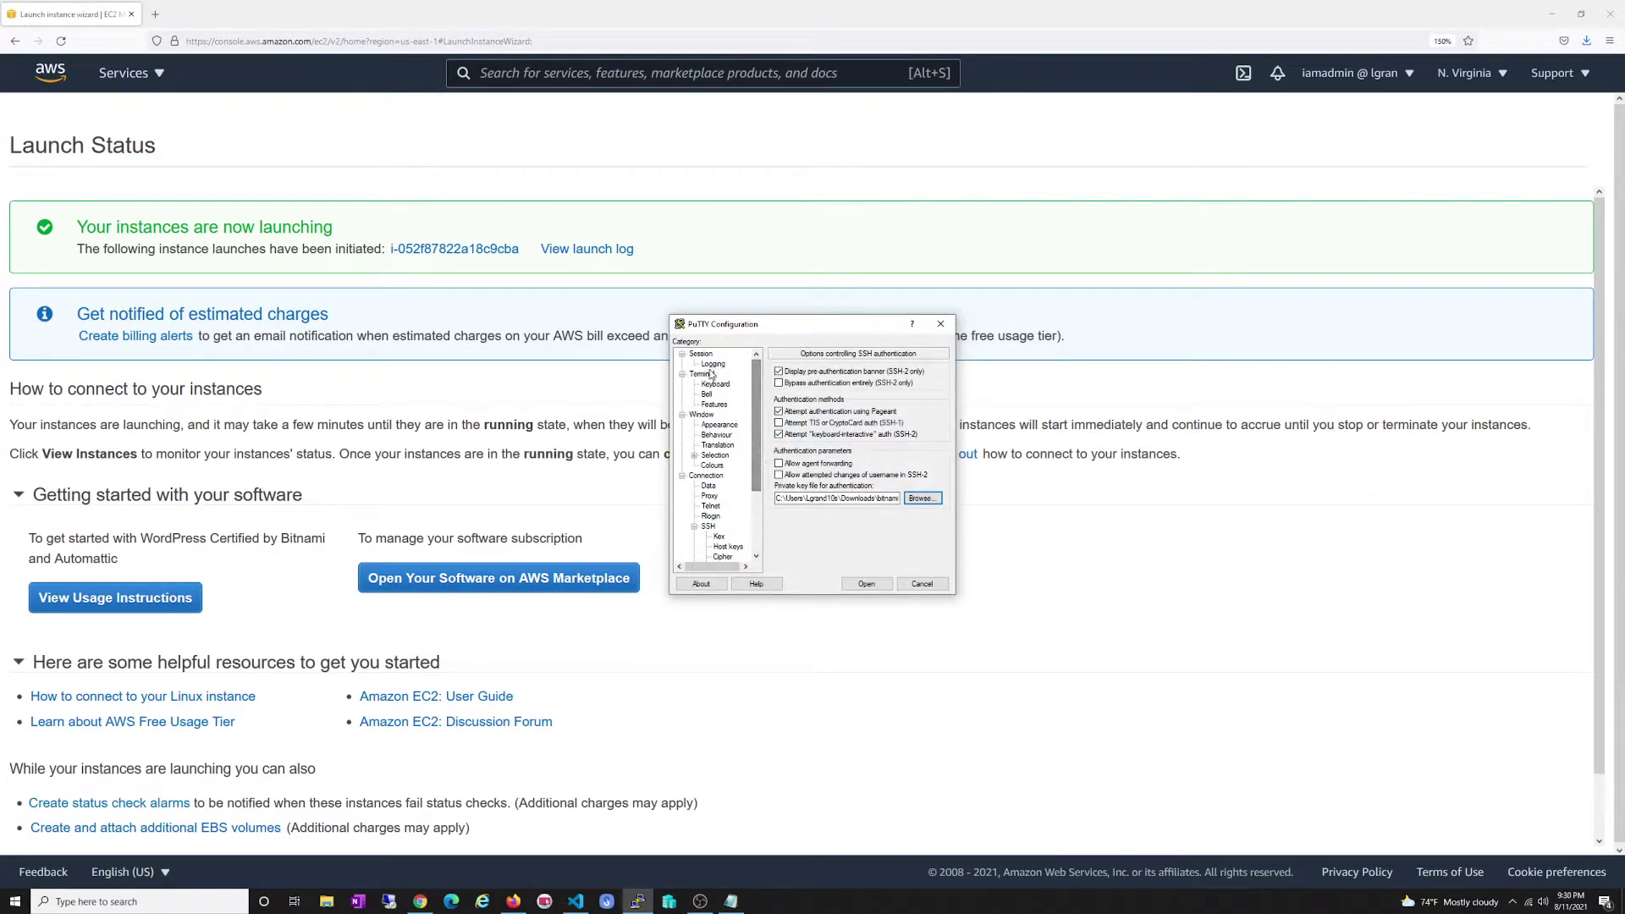
{"action": "left_click", "coordinate": [701, 354]}
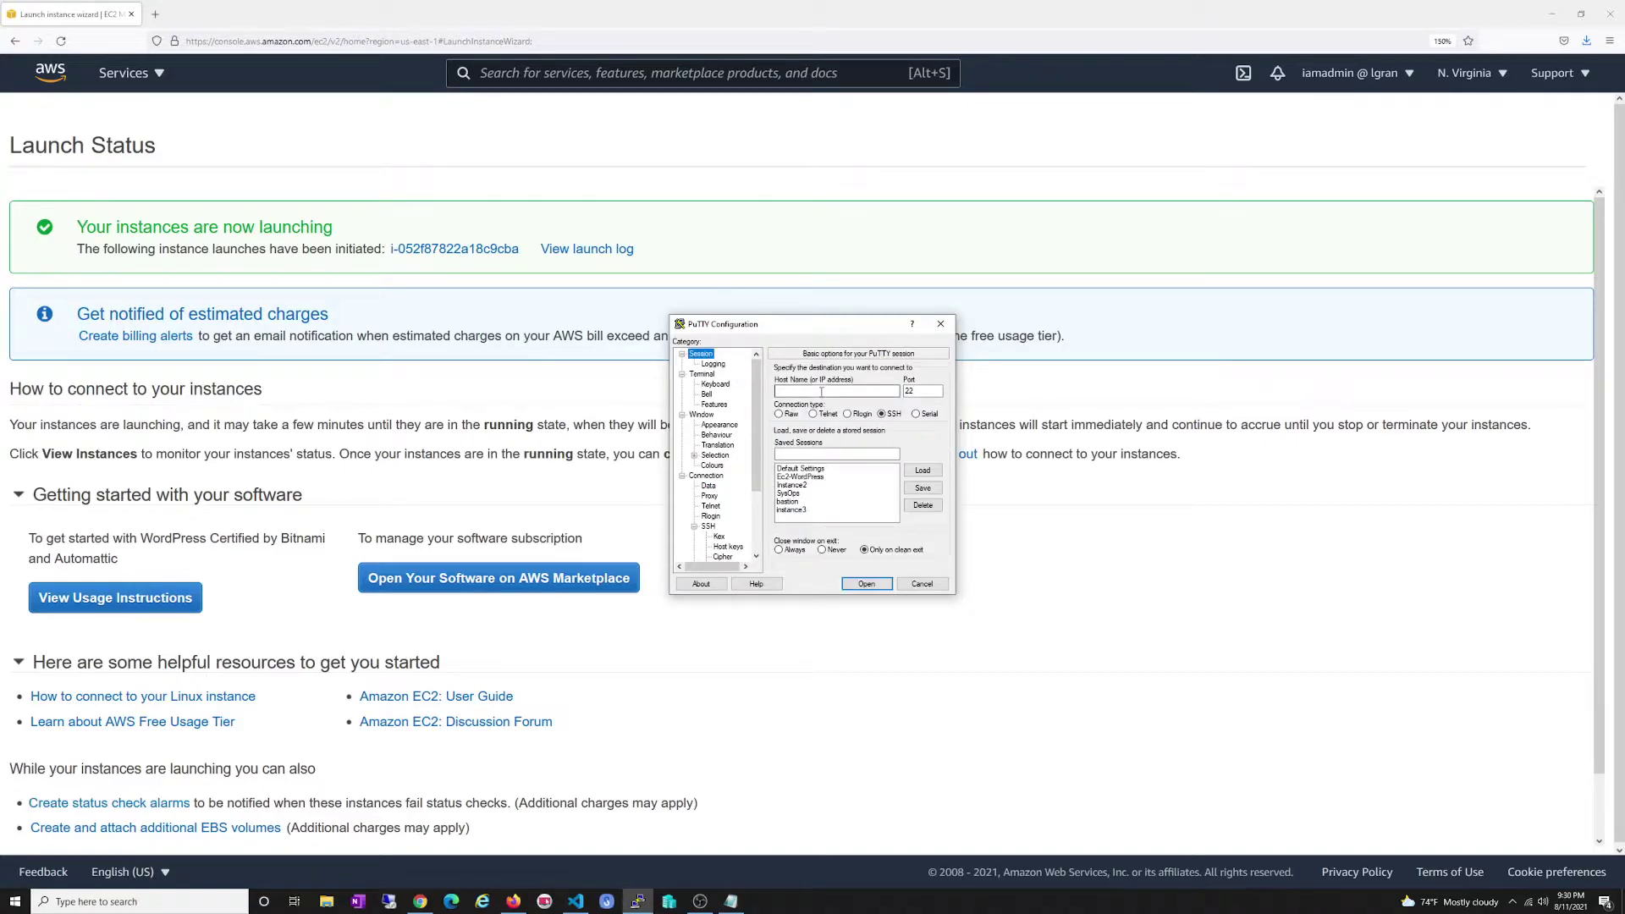
{"action": "left_click", "coordinate": [838, 454]}
{"action": "type", "text": "E"}
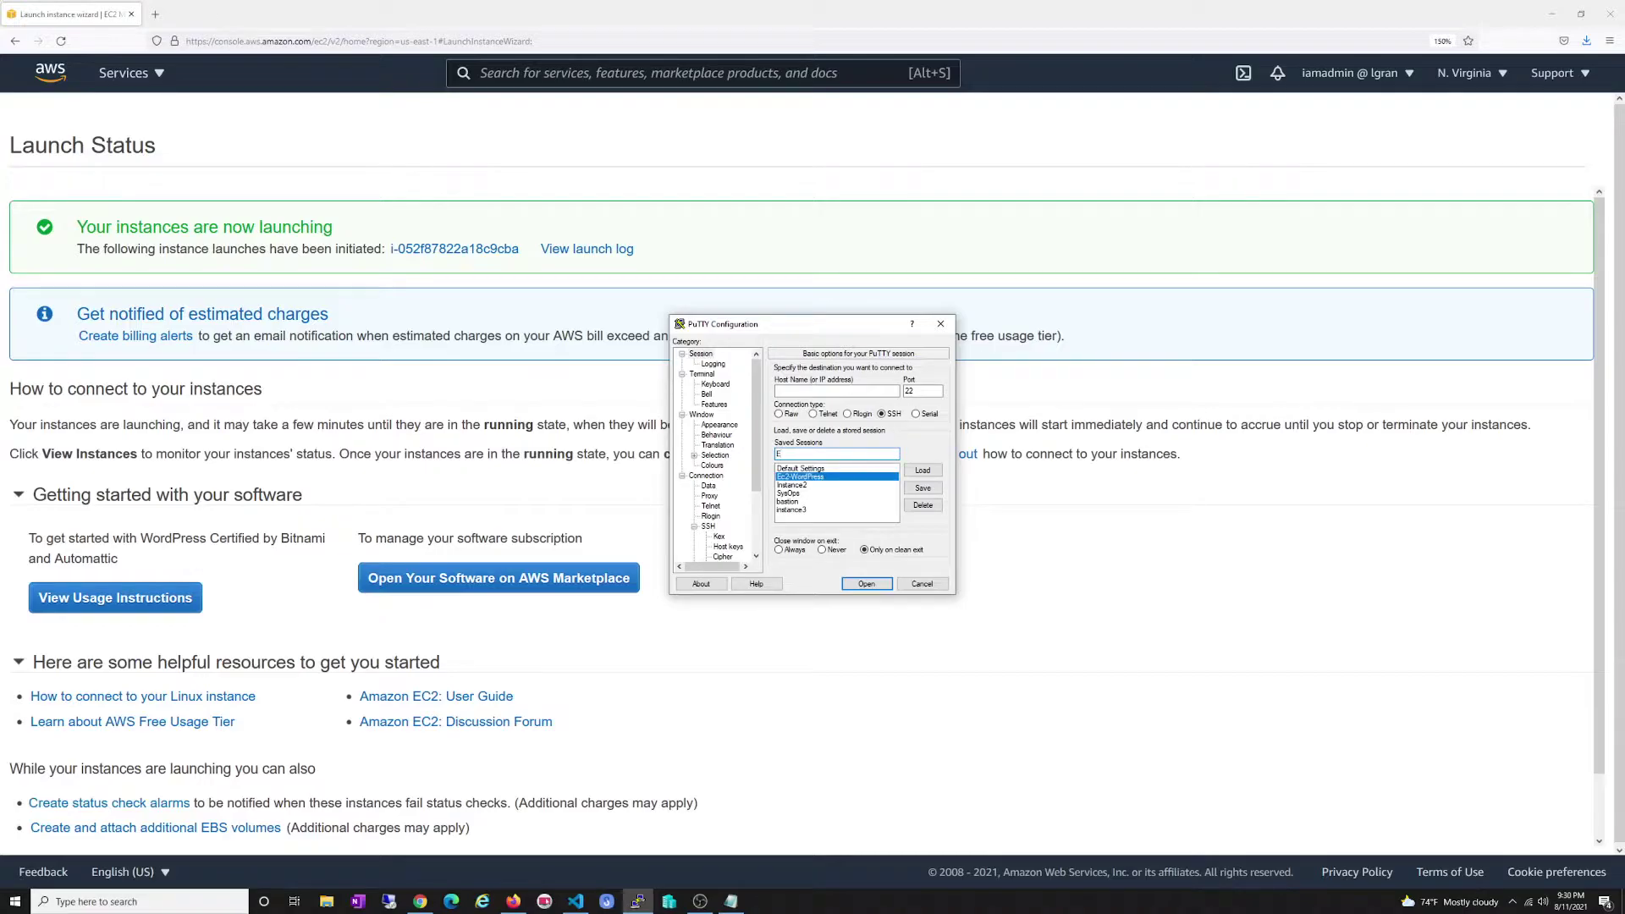
{"action": "key", "text": "BackSpace"}
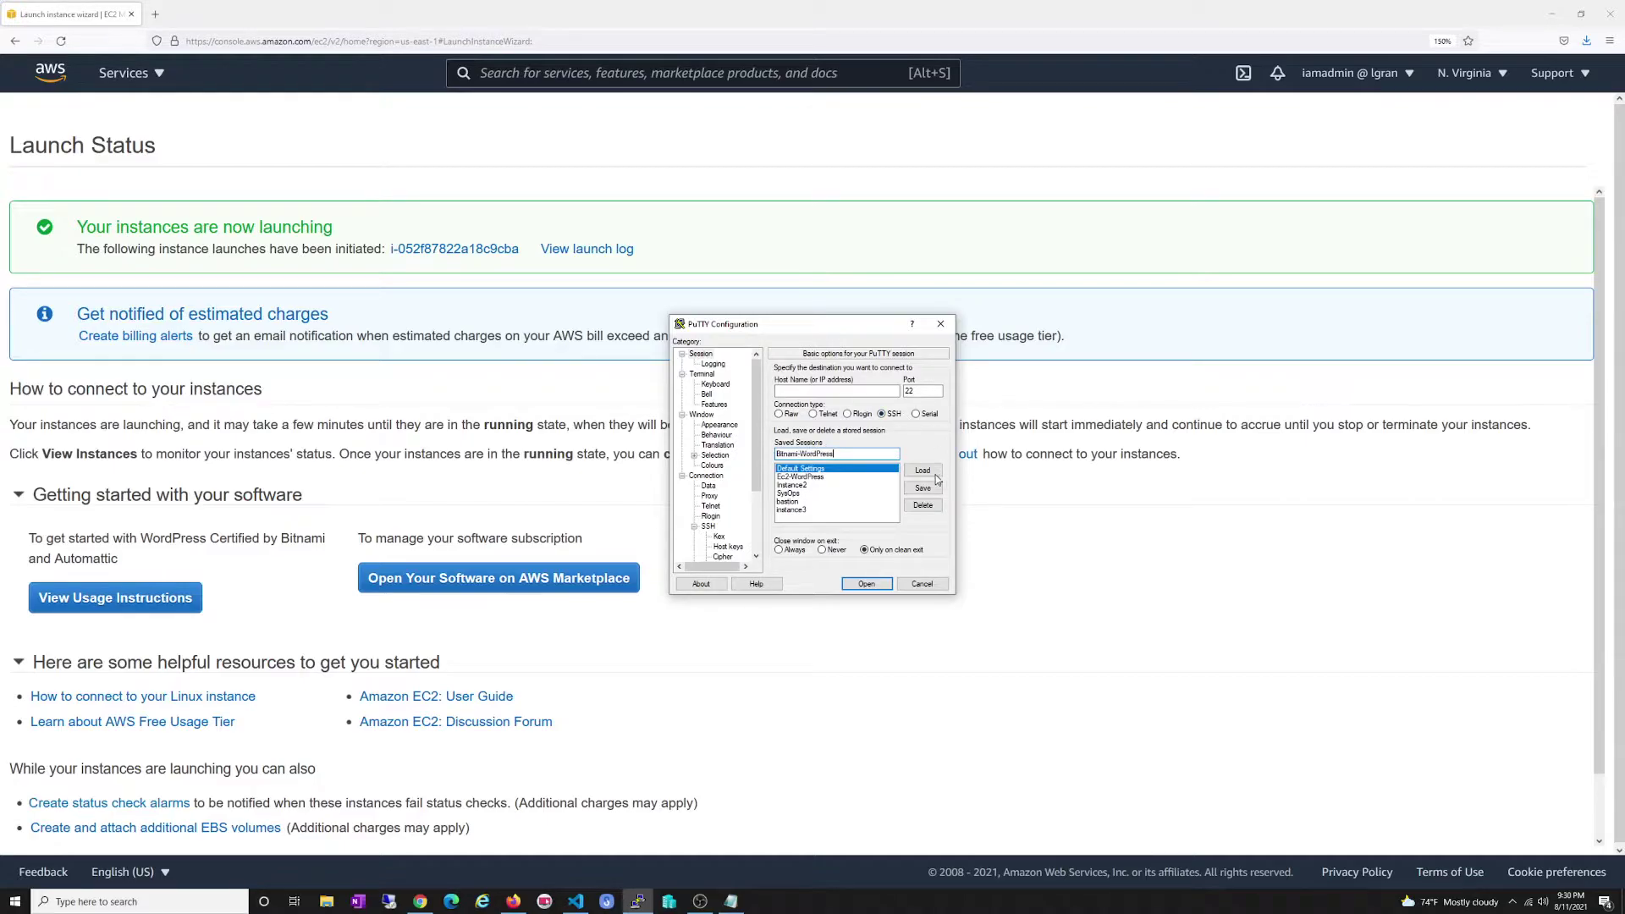
{"action": "left_click", "coordinate": [921, 488]}
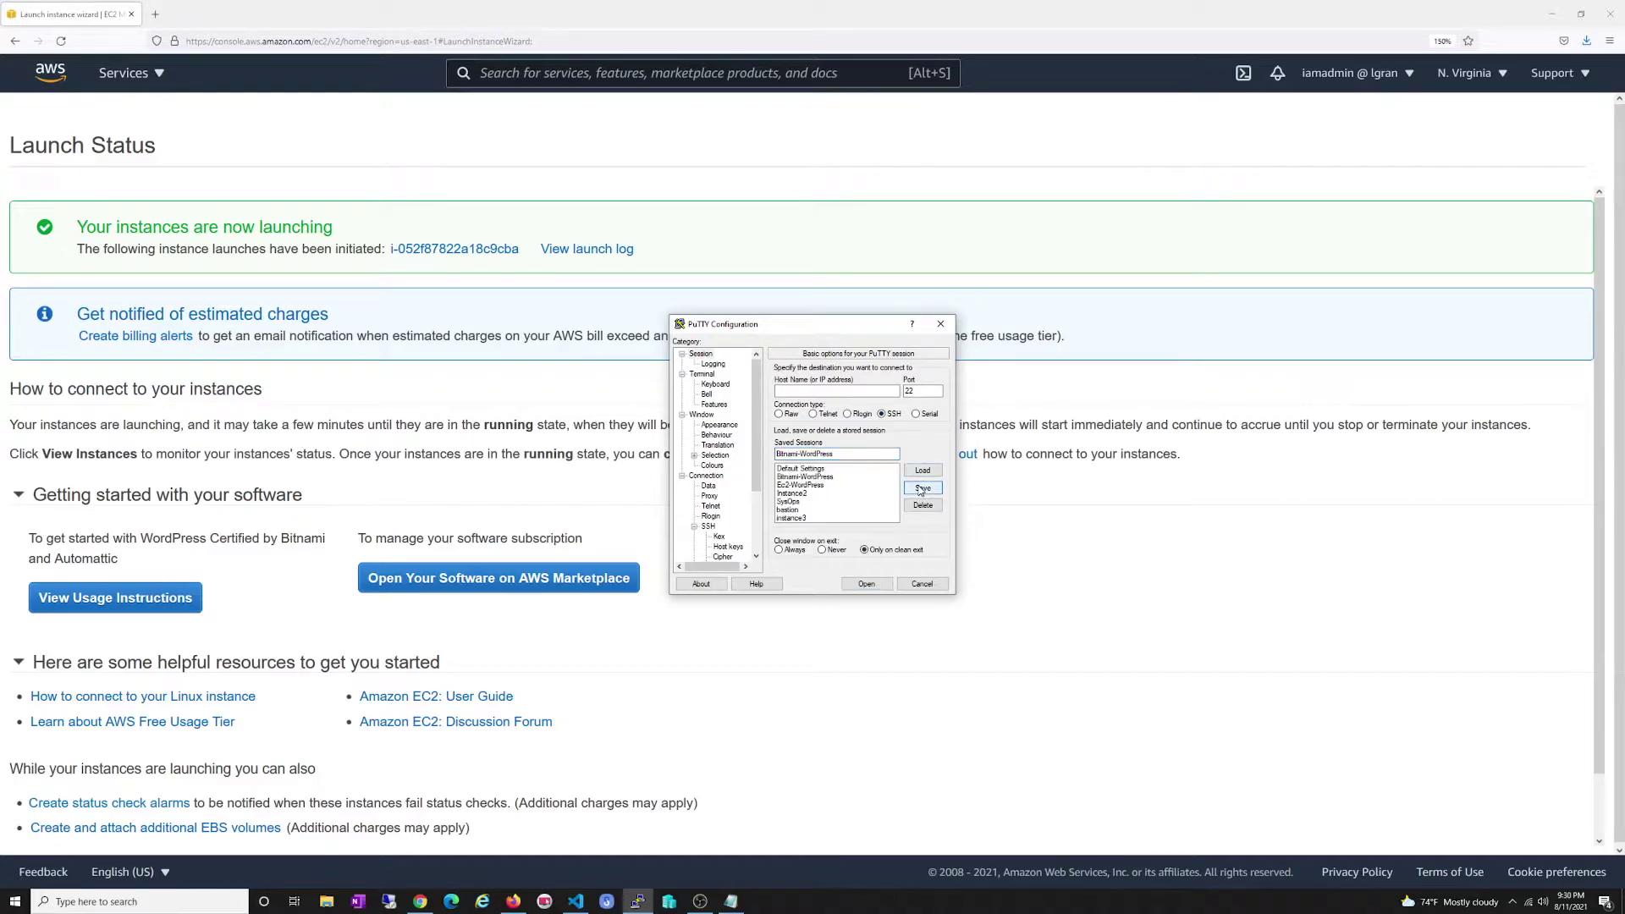
{"action": "left_click", "coordinate": [813, 478]}
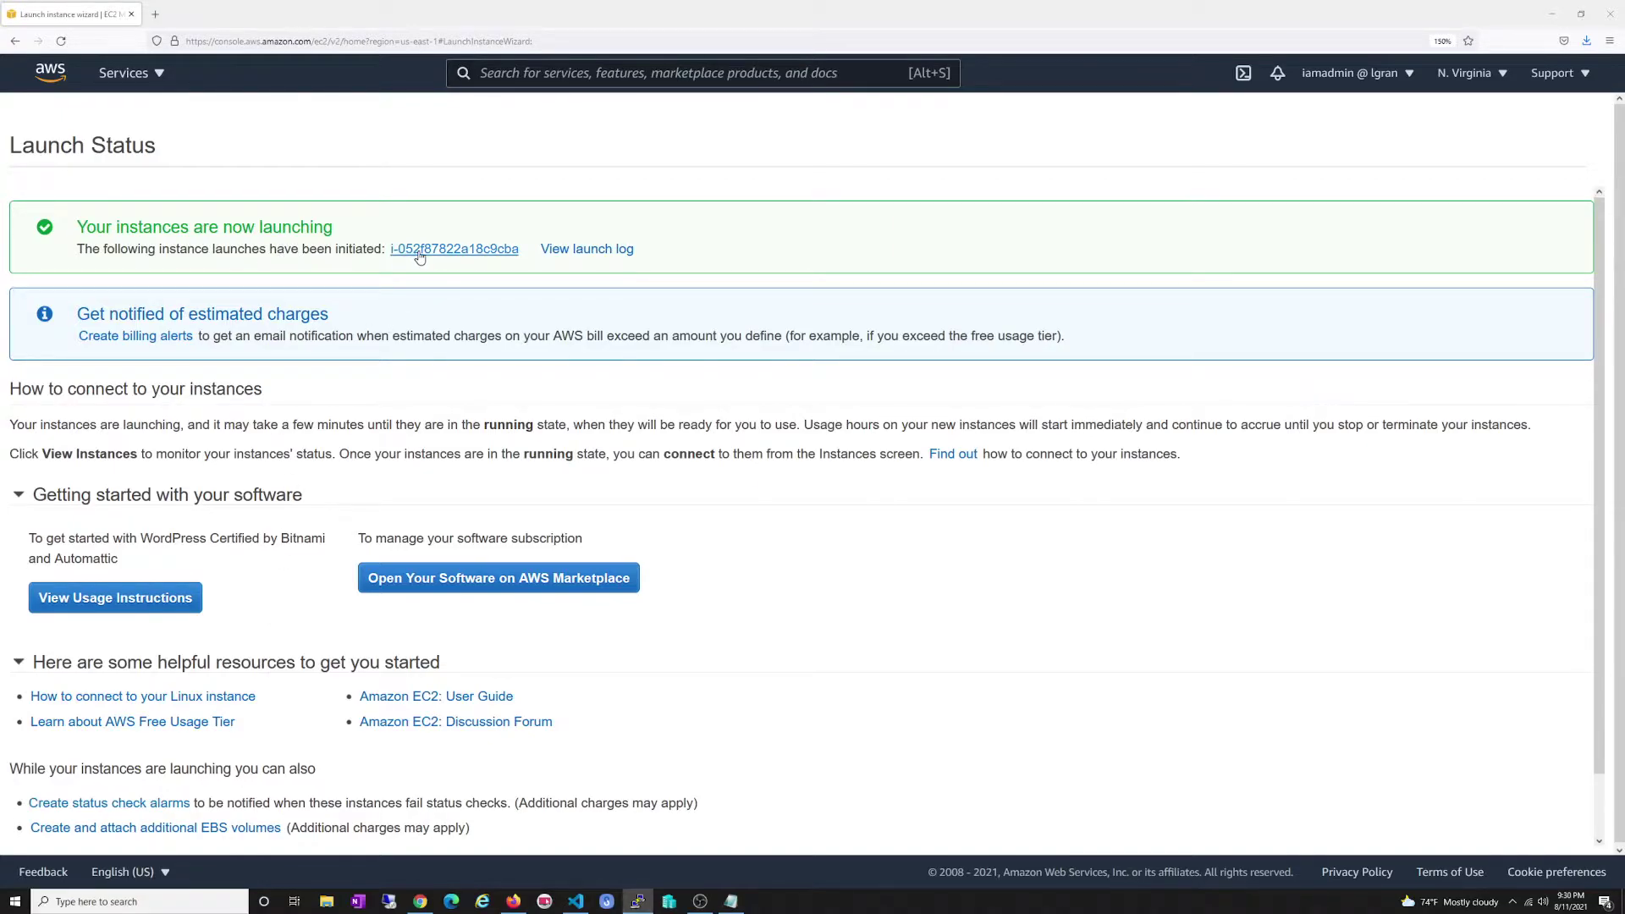
- Open the newly launched instance in the EC2 instances list and view the details of Wordpress Bitnami
{"action": "left_click", "coordinate": [454, 248]}
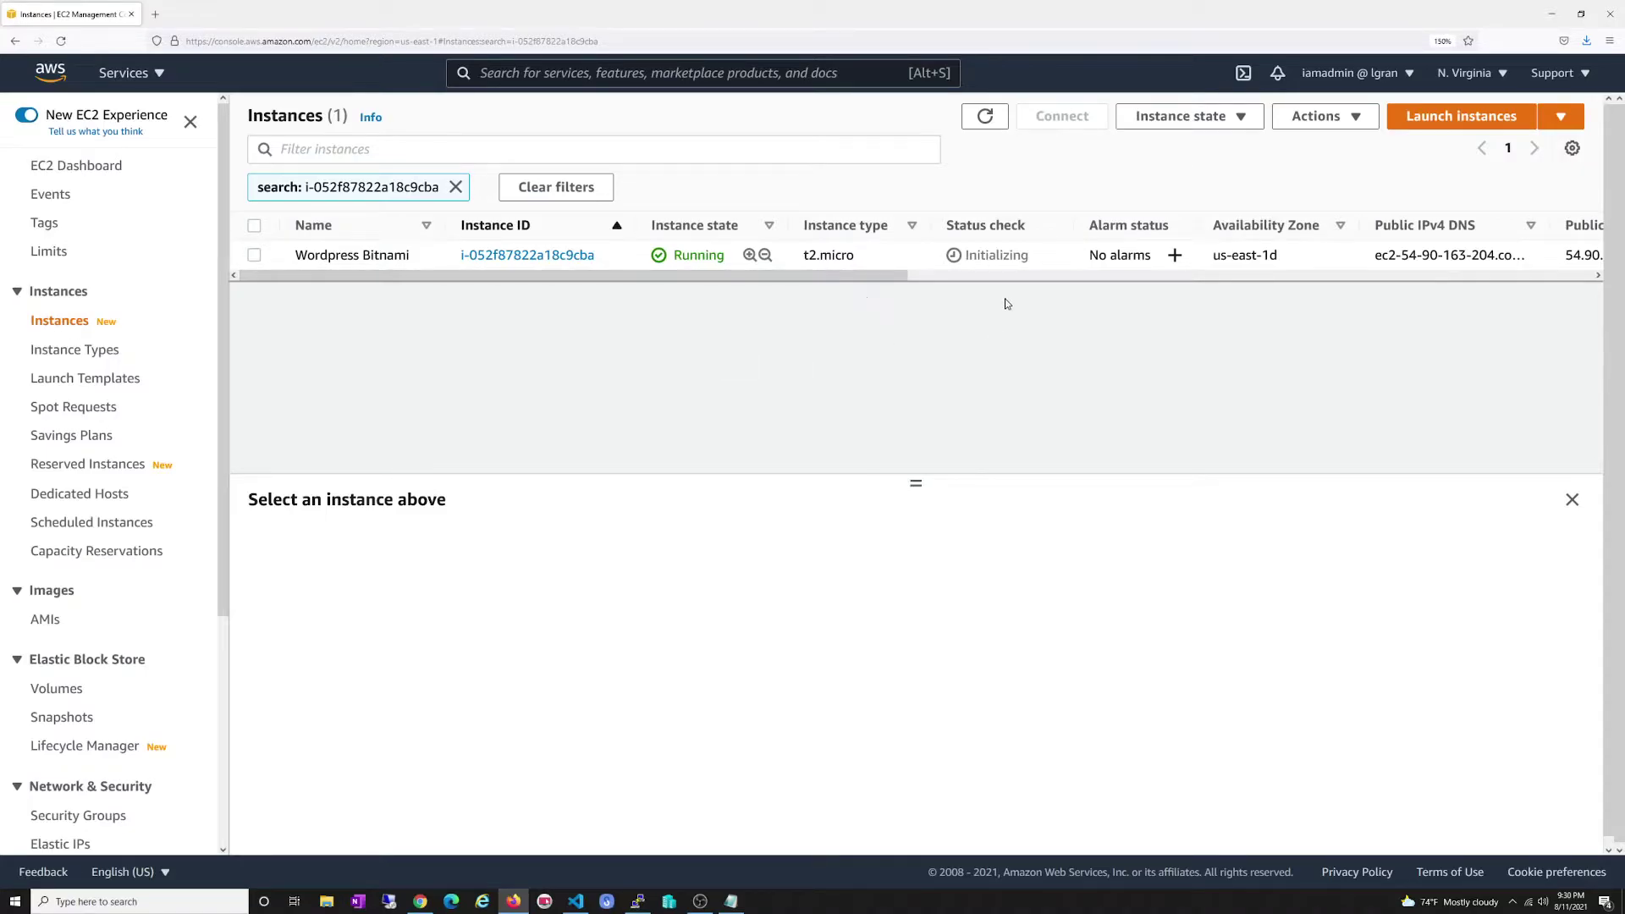
{"action": "left_click", "coordinate": [286, 259]}
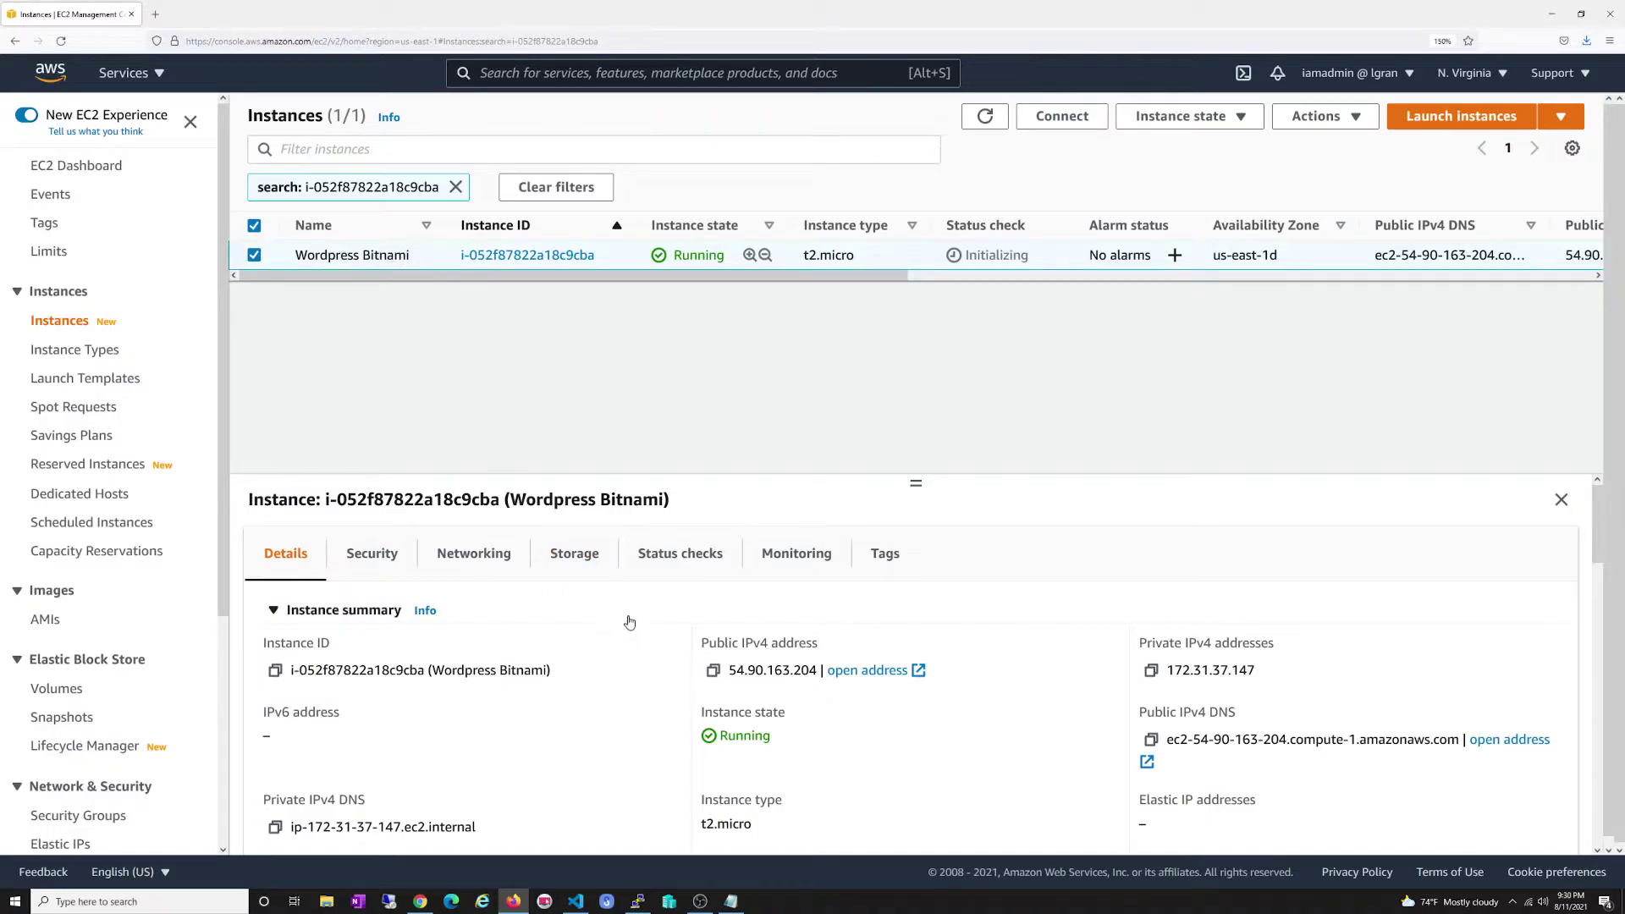
{"action": "scroll", "coordinate": [653, 643], "scroll_direction": "down", "scroll_amount": 1}
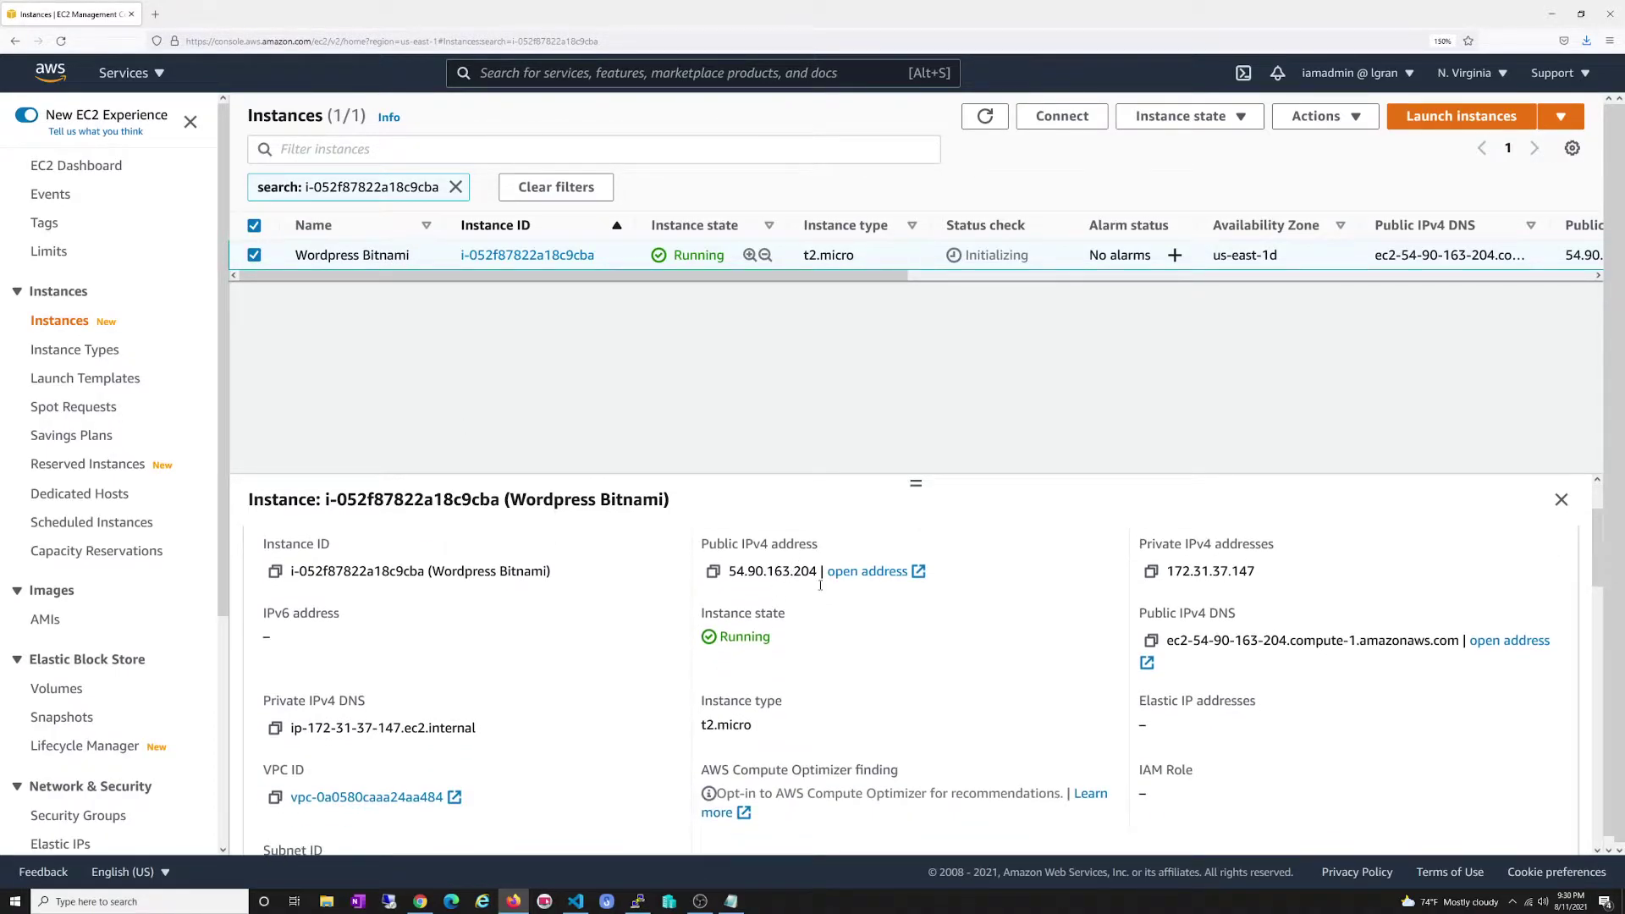
{"action": "scroll", "coordinate": [678, 645], "scroll_direction": "up", "scroll_amount": 1}
{"action": "scroll", "coordinate": [635, 639], "scroll_direction": "down", "scroll_amount": 1}
{"action": "scroll", "coordinate": [711, 647], "scroll_direction": "up", "scroll_amount": 1}
- Copy the instance's public IPv4 DNS and load it in a new browser tab
{"action": "left_click", "coordinate": [1153, 740]}
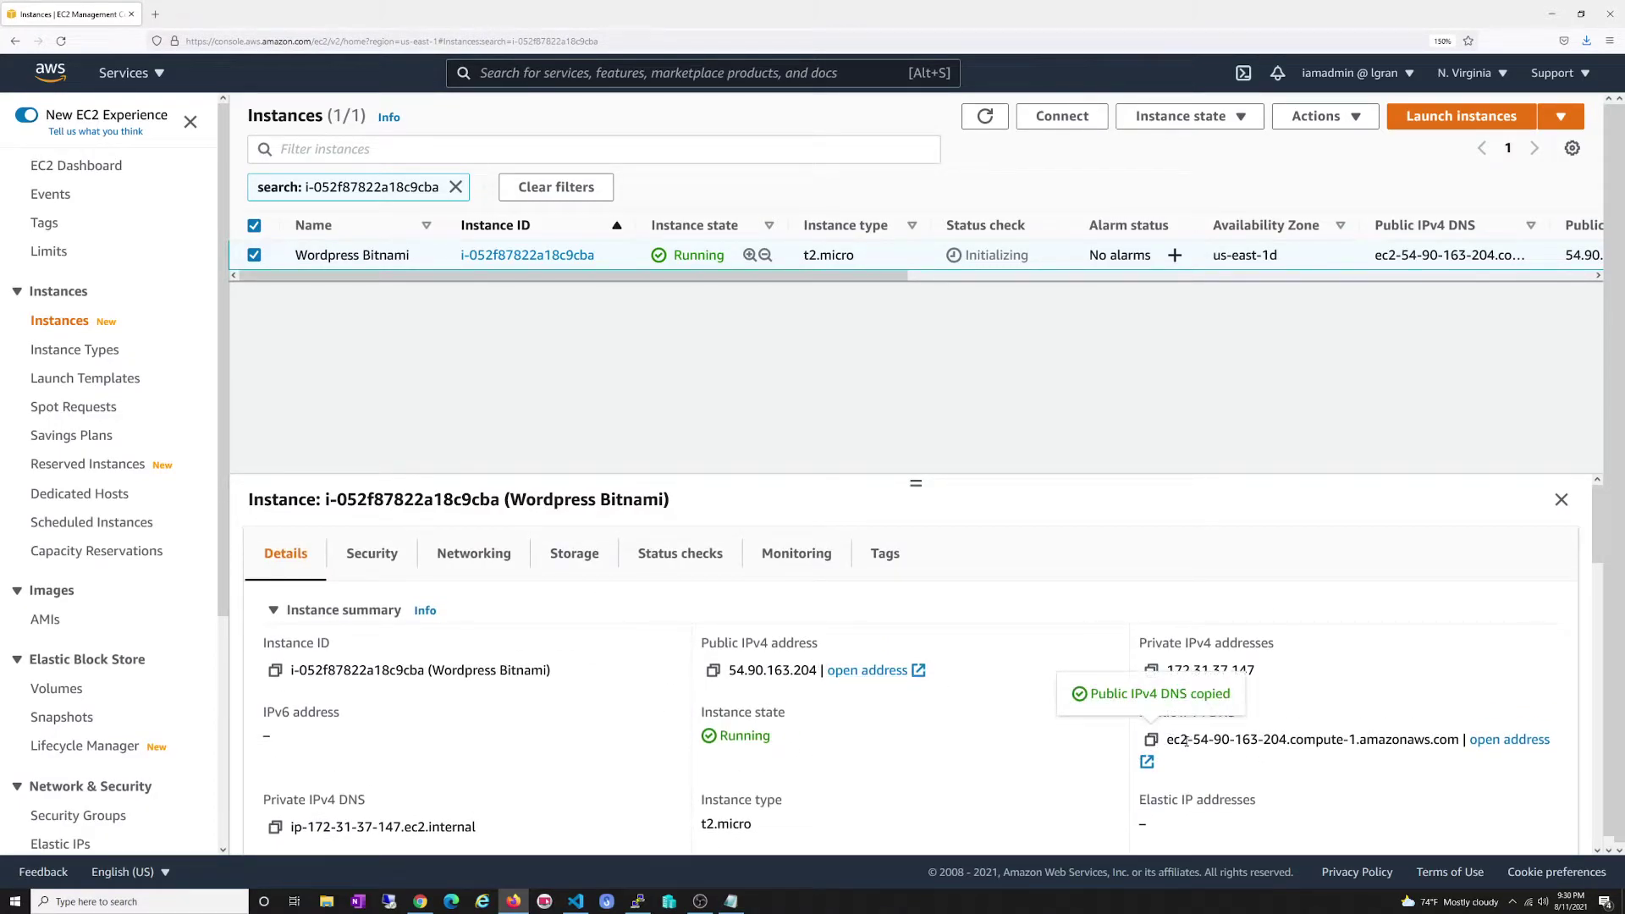
{"action": "left_click", "coordinate": [154, 14]}
{"action": "key", "text": "ctrl+v"}
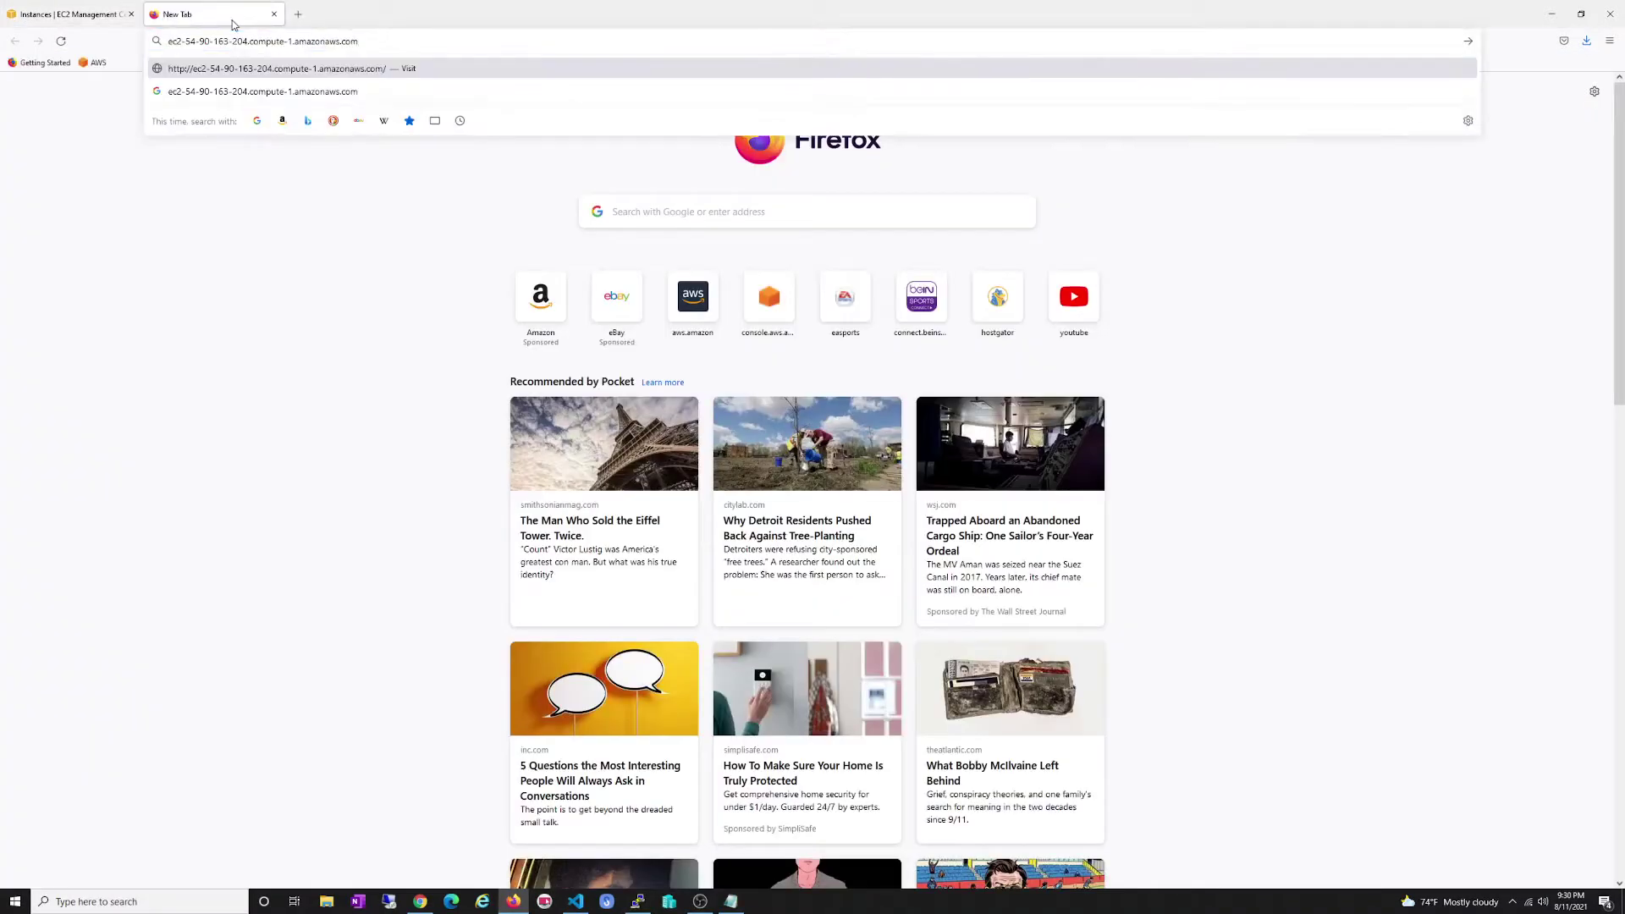
{"action": "key", "text": "Return"}
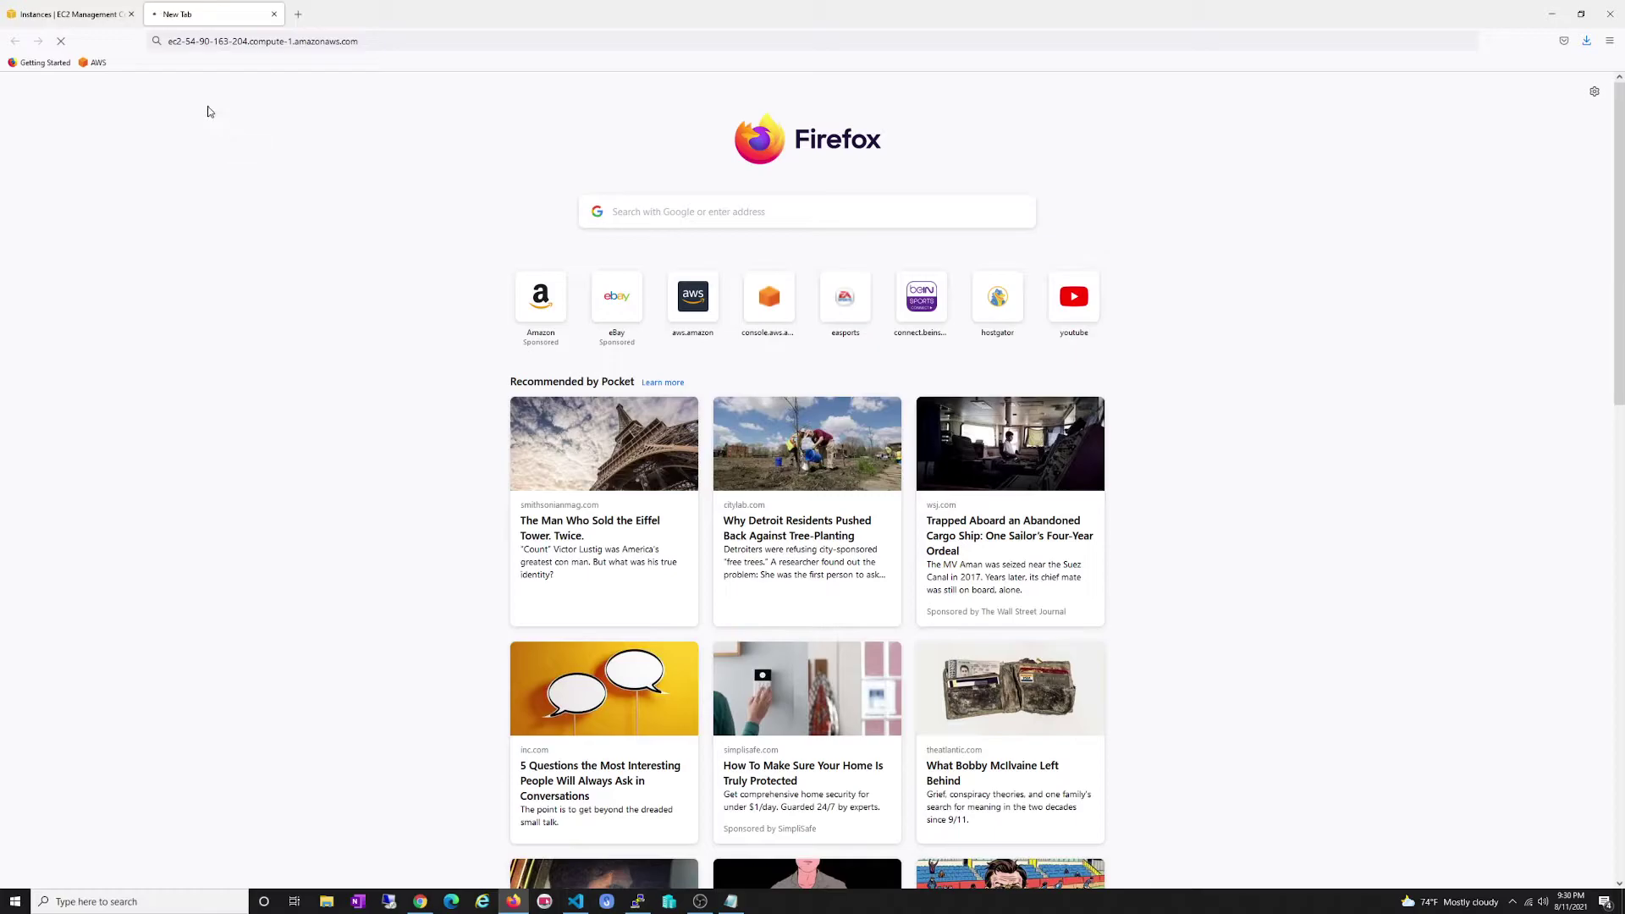
- Return to the instances list, refresh it to check the status, and reselect the Wordpress Bitnami instance
{"action": "left_click", "coordinate": [102, 14]}
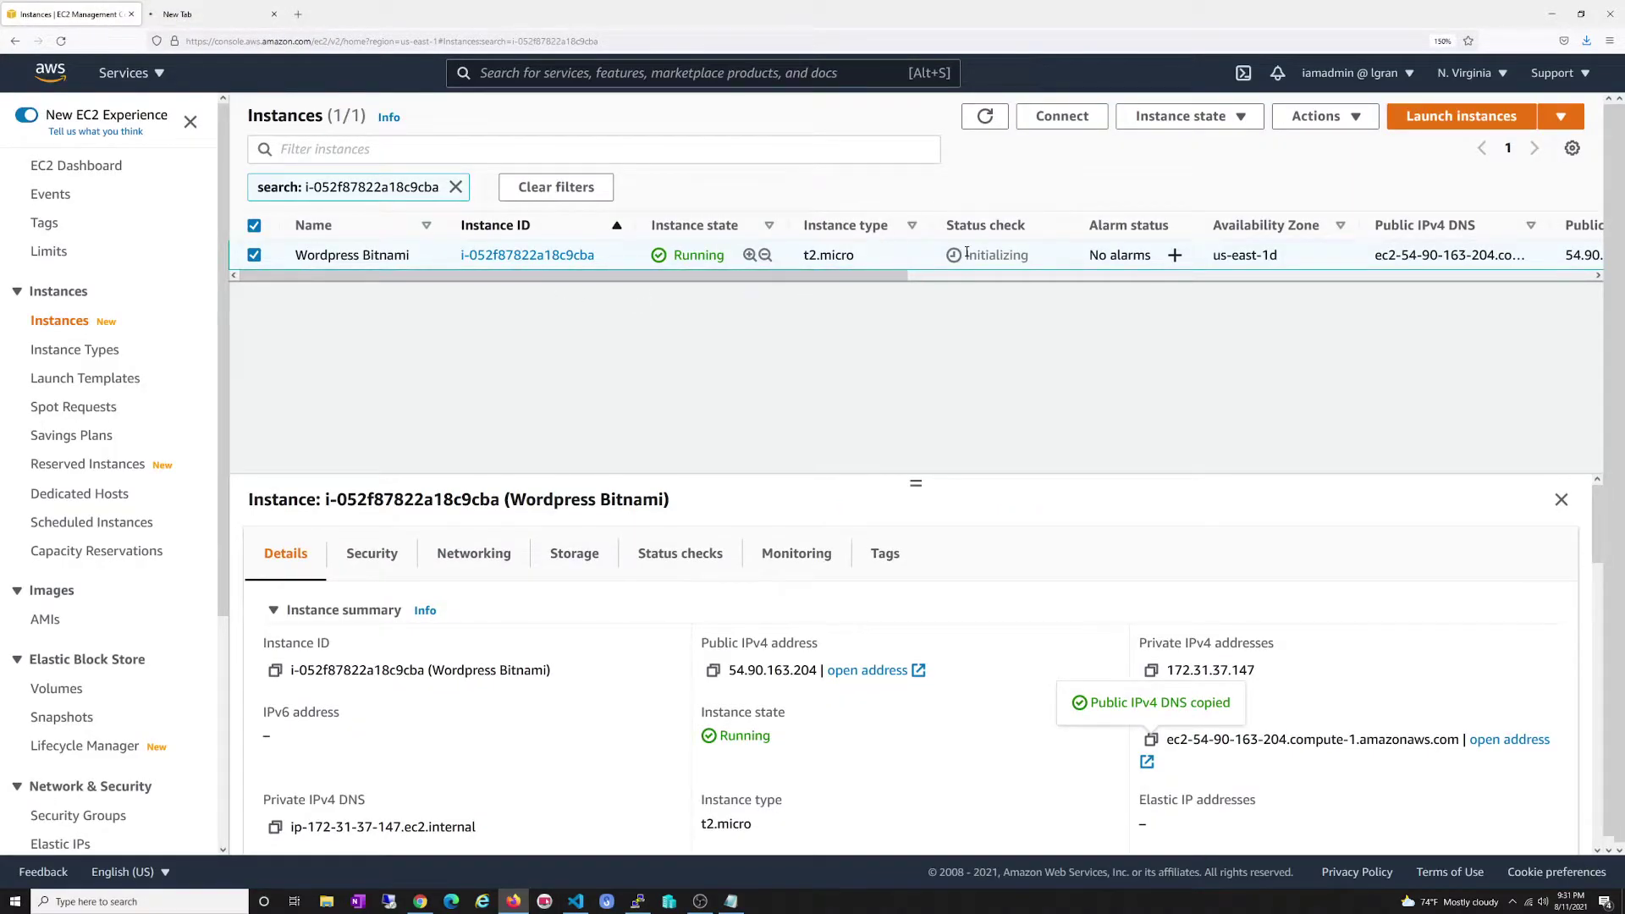
{"action": "left_click", "coordinate": [983, 118]}
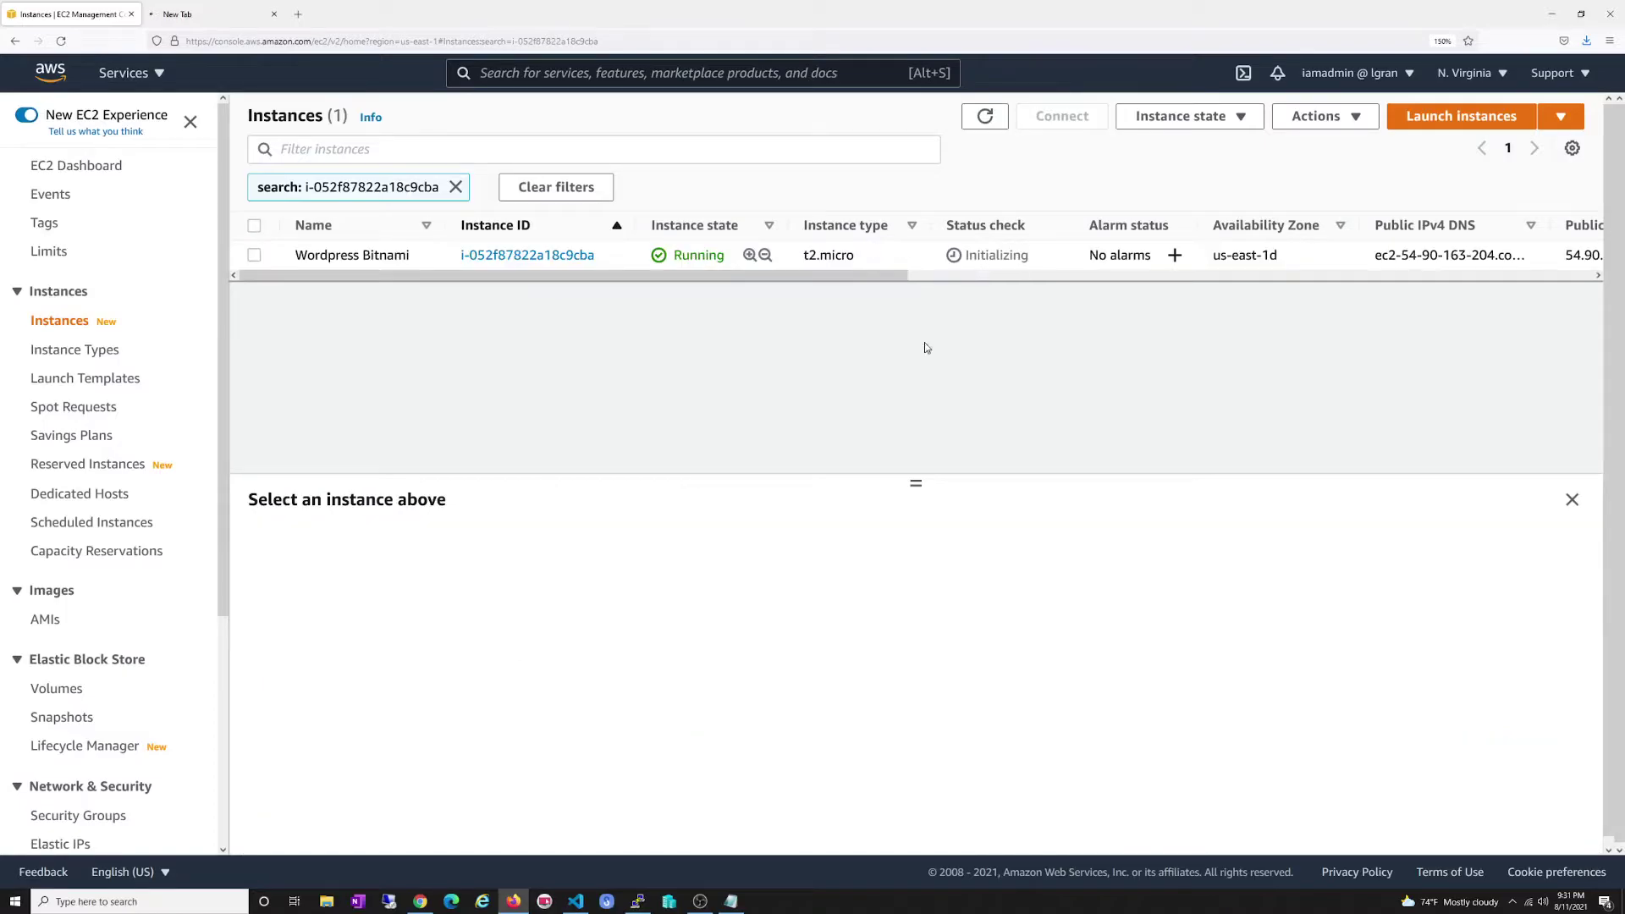
{"action": "left_click", "coordinate": [288, 258]}
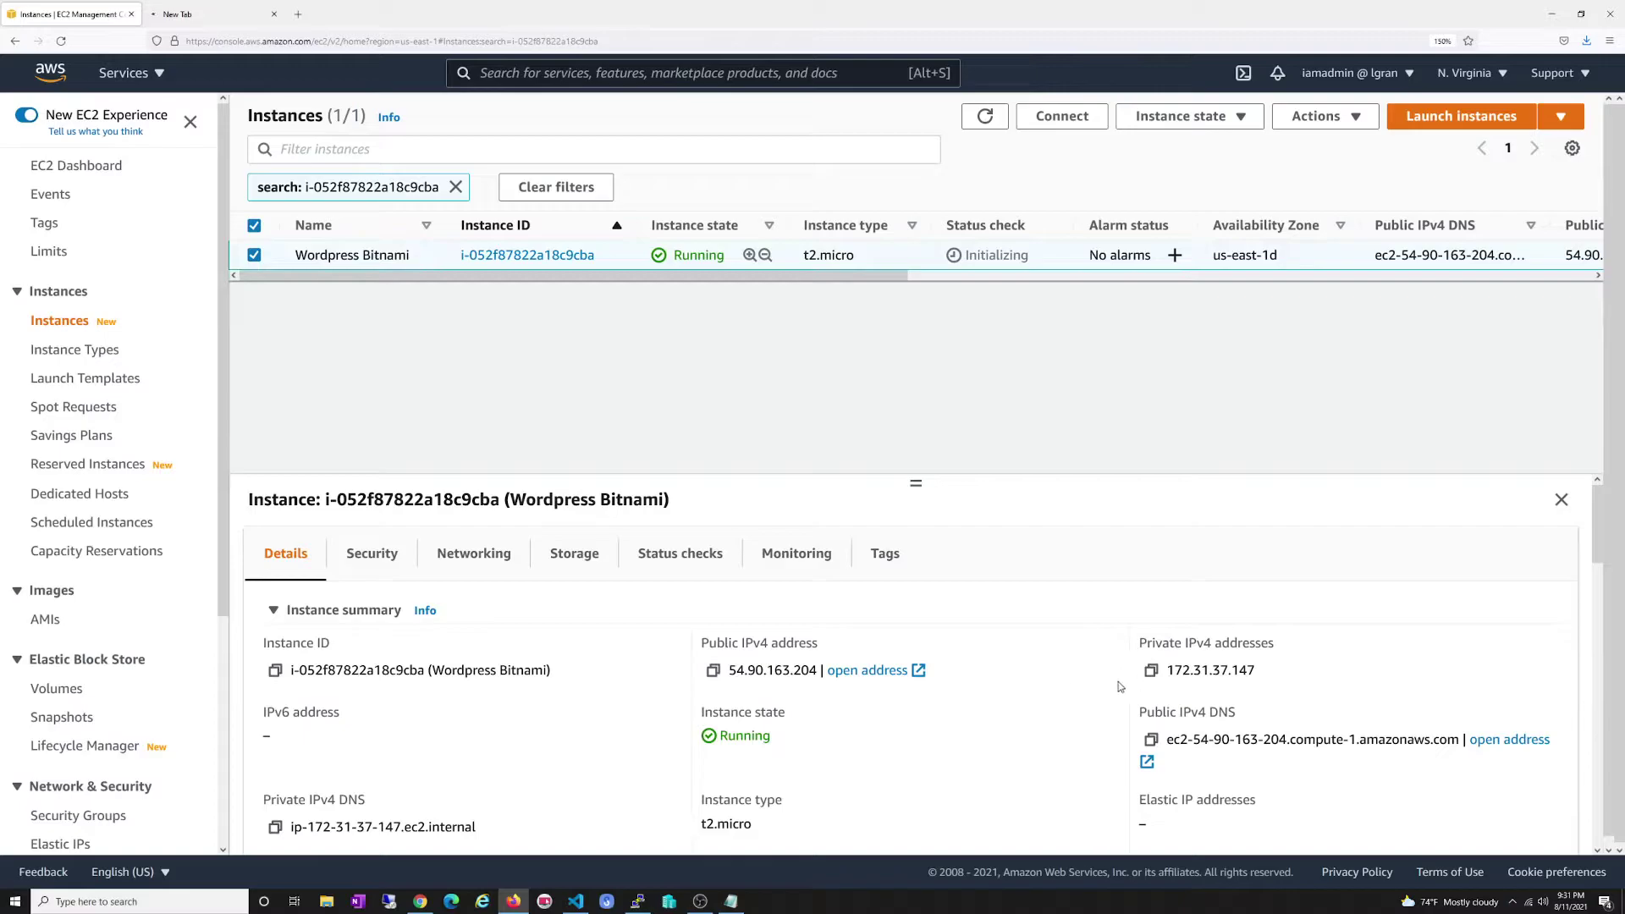
- Load the instance's public IPv4 address in a new browser tab and reload the public DNS page
{"action": "left_click", "coordinate": [713, 670]}
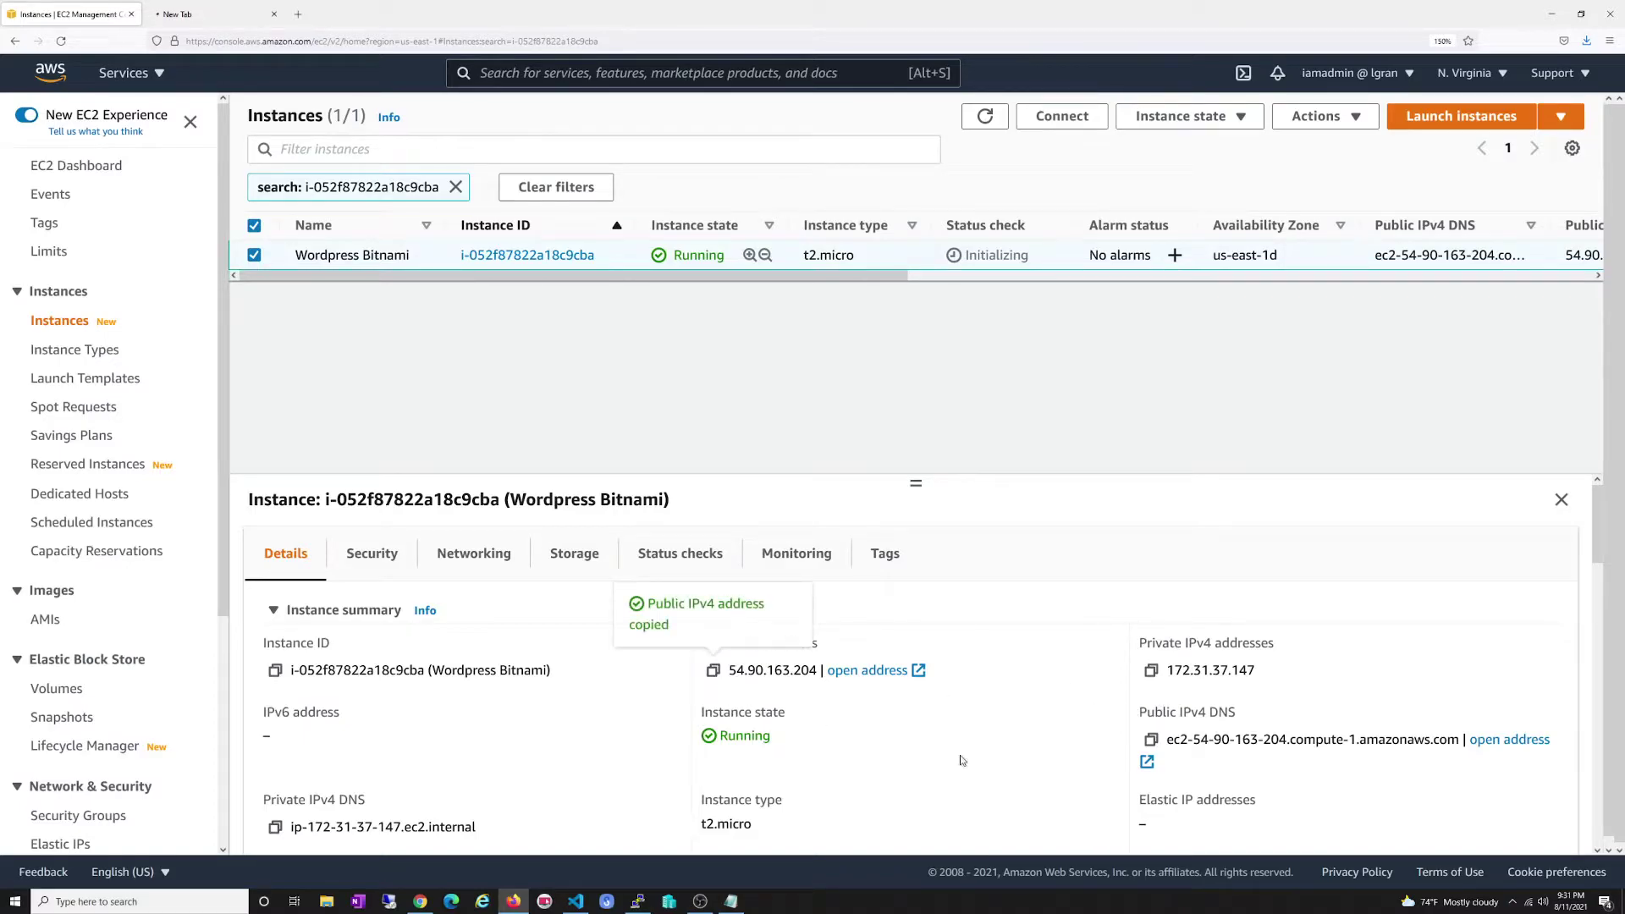
{"action": "left_click", "coordinate": [298, 14]}
{"action": "key", "text": "ctrl+v"}
{"action": "key", "text": "Return"}
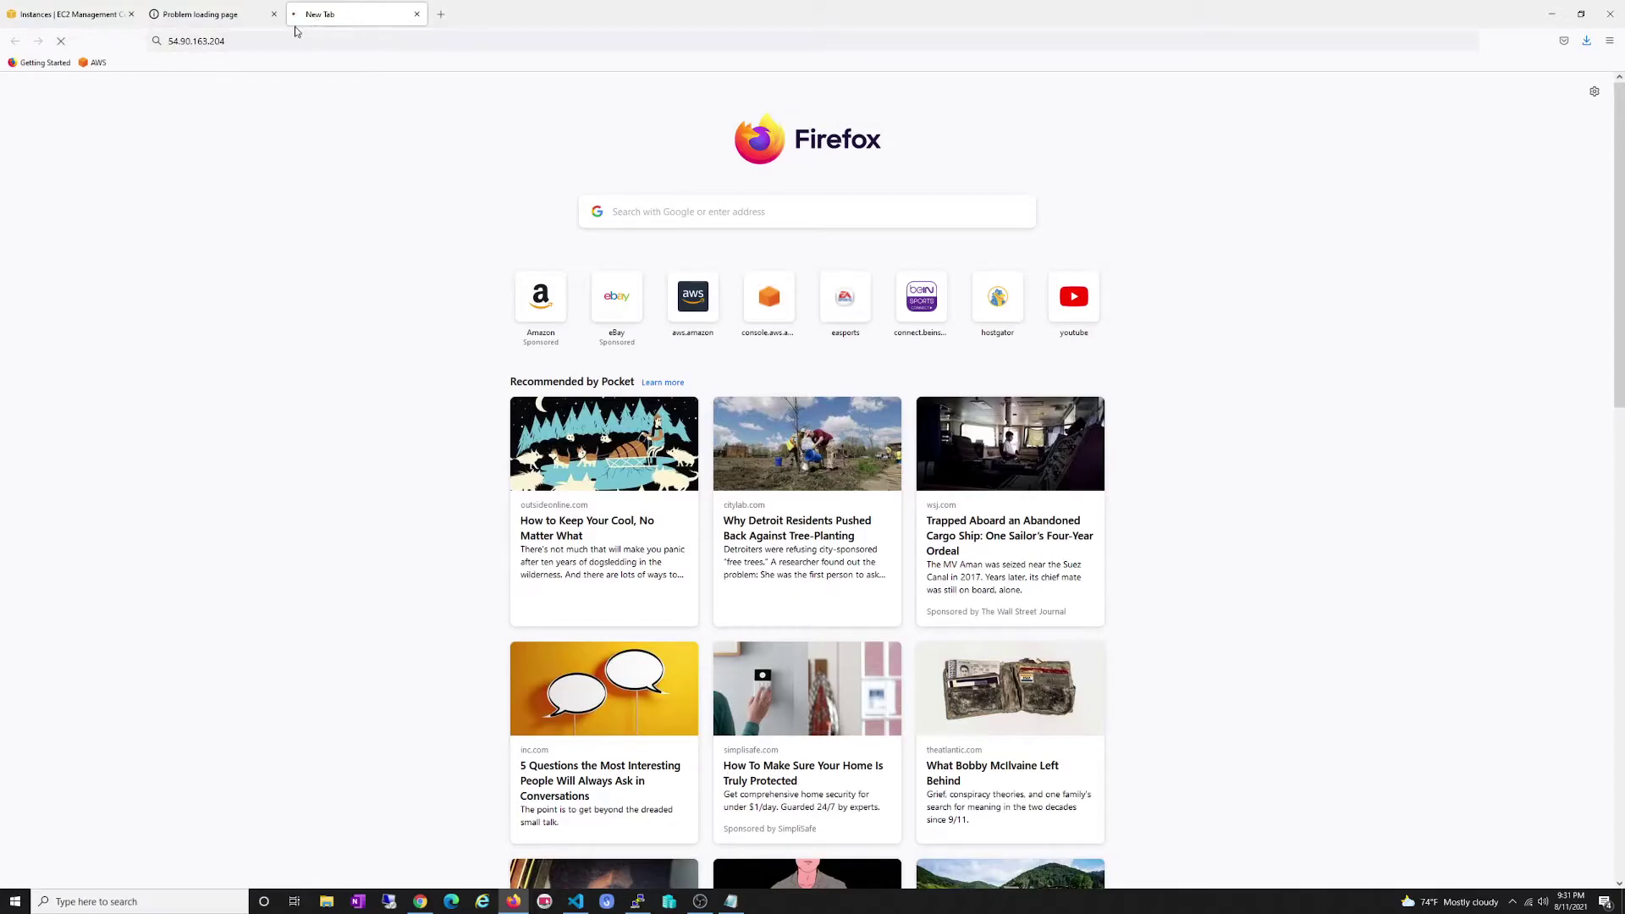
{"action": "left_click", "coordinate": [243, 19]}
{"action": "left_click", "coordinate": [63, 42]}
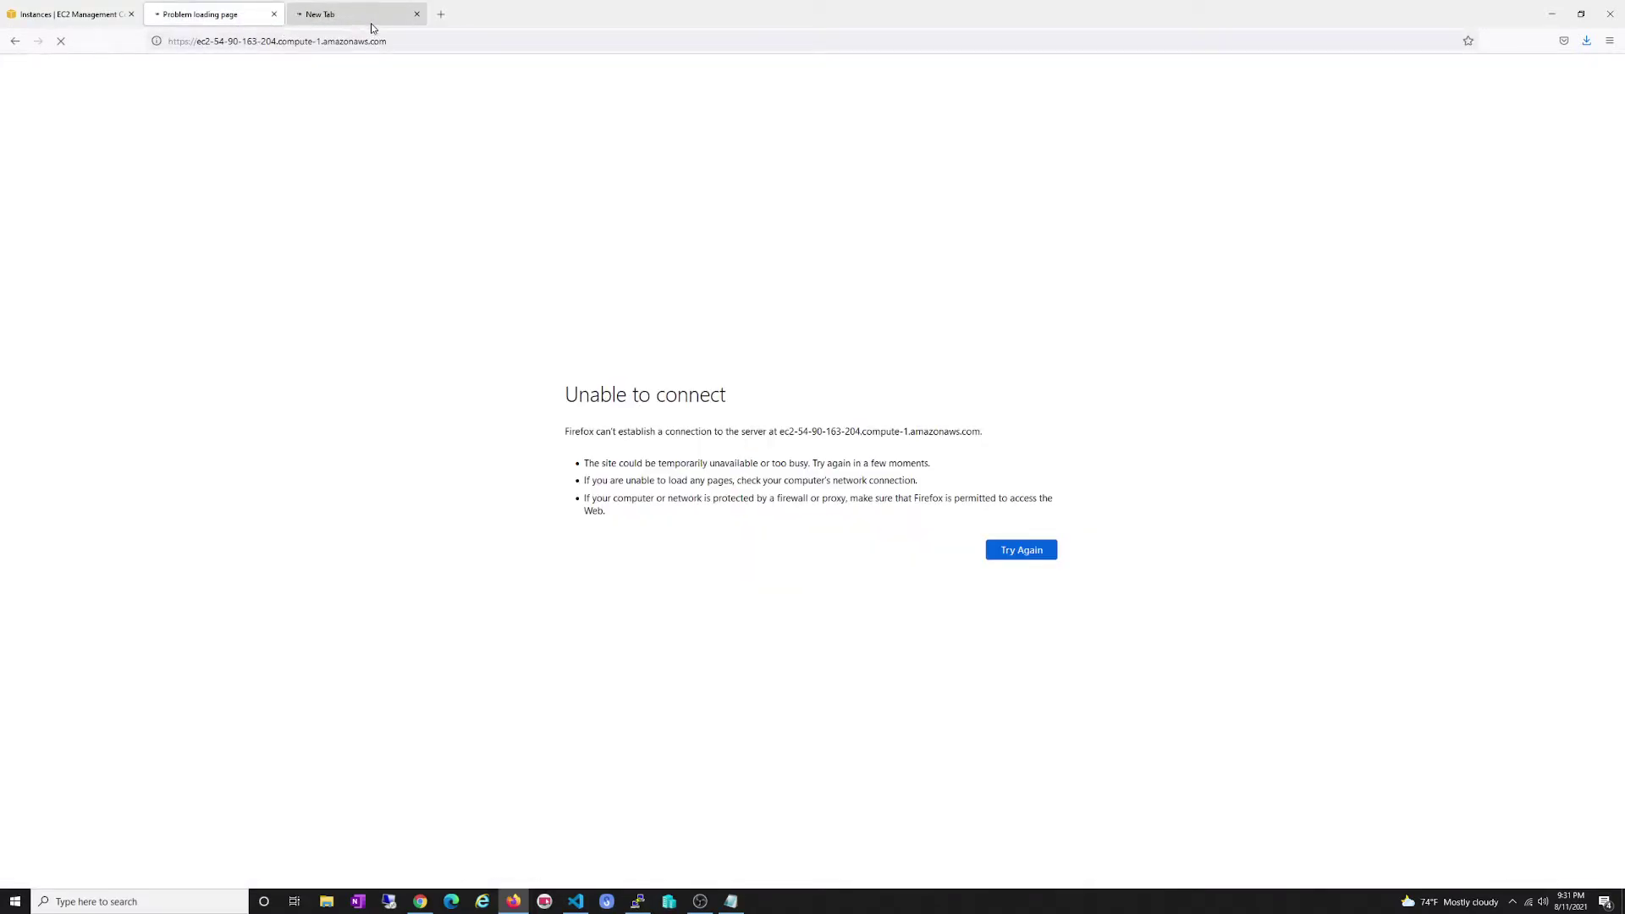
- Check the inbound security rules of the Wordpress Bitnami instance in the EC2 console
{"action": "left_click", "coordinate": [100, 16]}
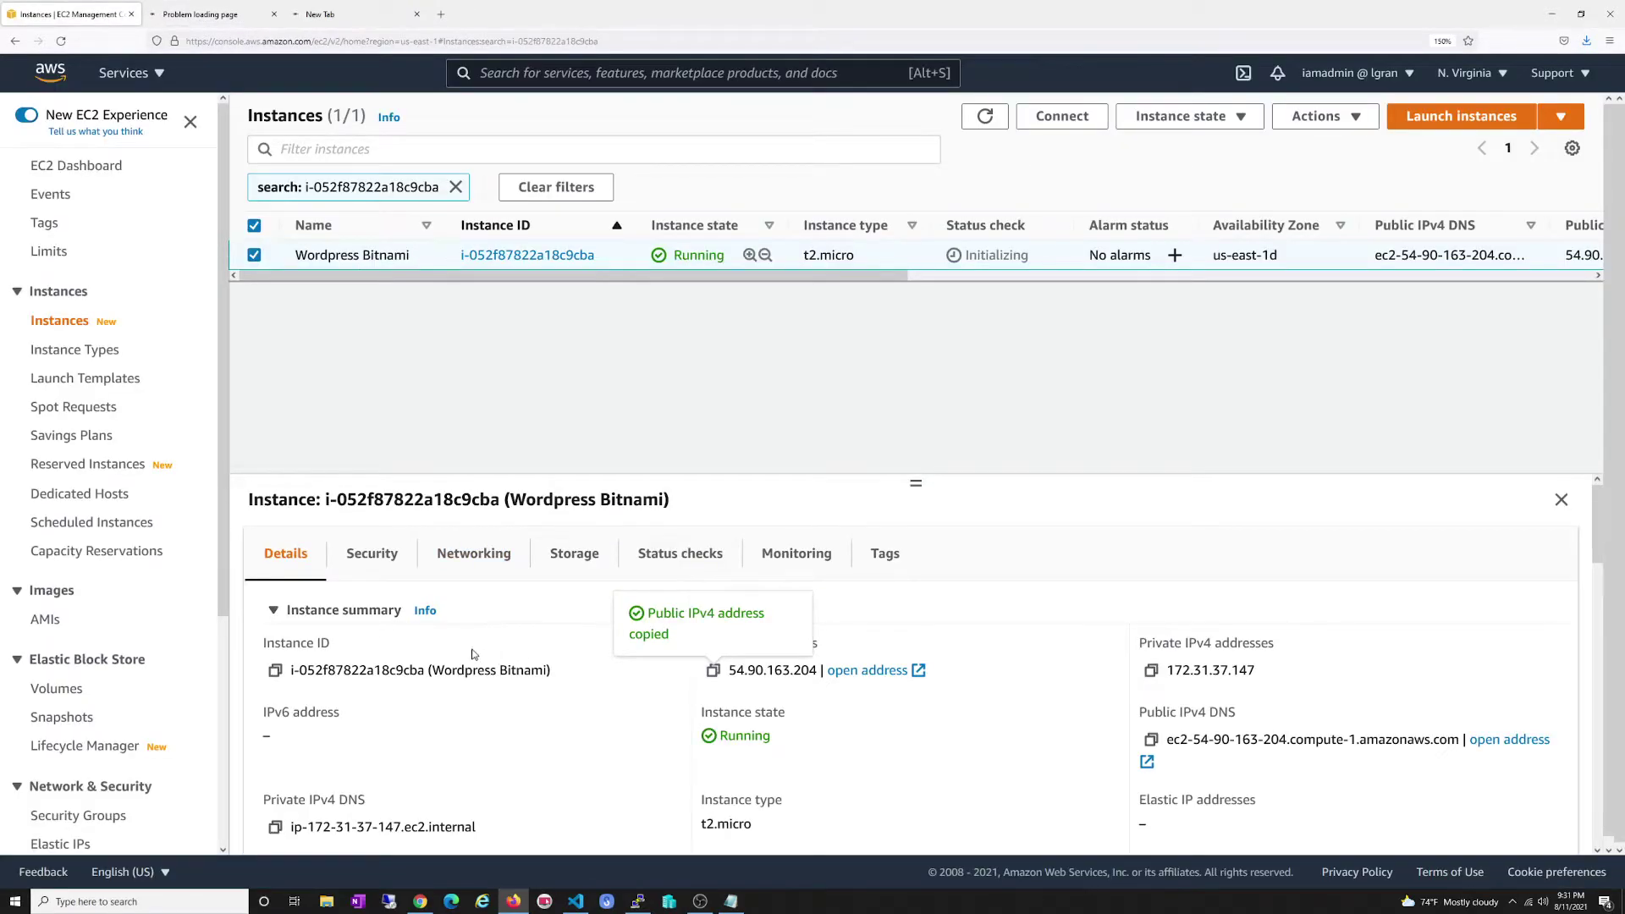
{"action": "left_click", "coordinate": [372, 558]}
{"action": "scroll", "coordinate": [454, 617], "scroll_direction": "down", "scroll_amount": 3}
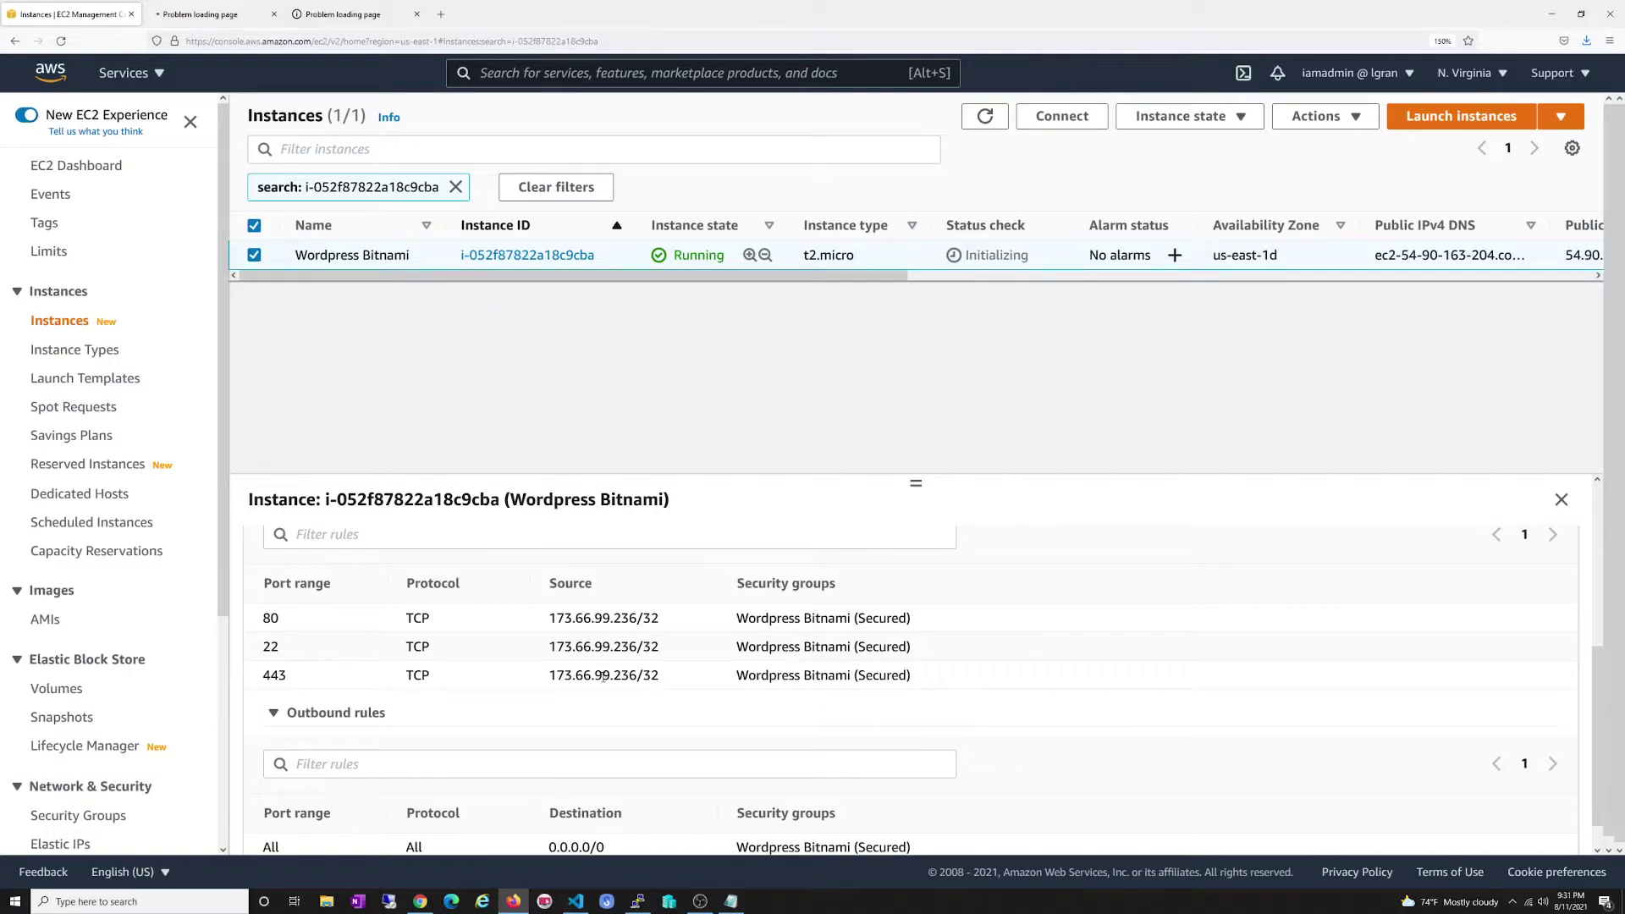
- Refresh the instances list to recheck the status check, and show the Wordpress Bitnami instance's details again
{"action": "left_click_drag", "start_coordinate": [965, 254], "coordinate": [1031, 254]}
{"action": "left_click", "coordinate": [1029, 255]}
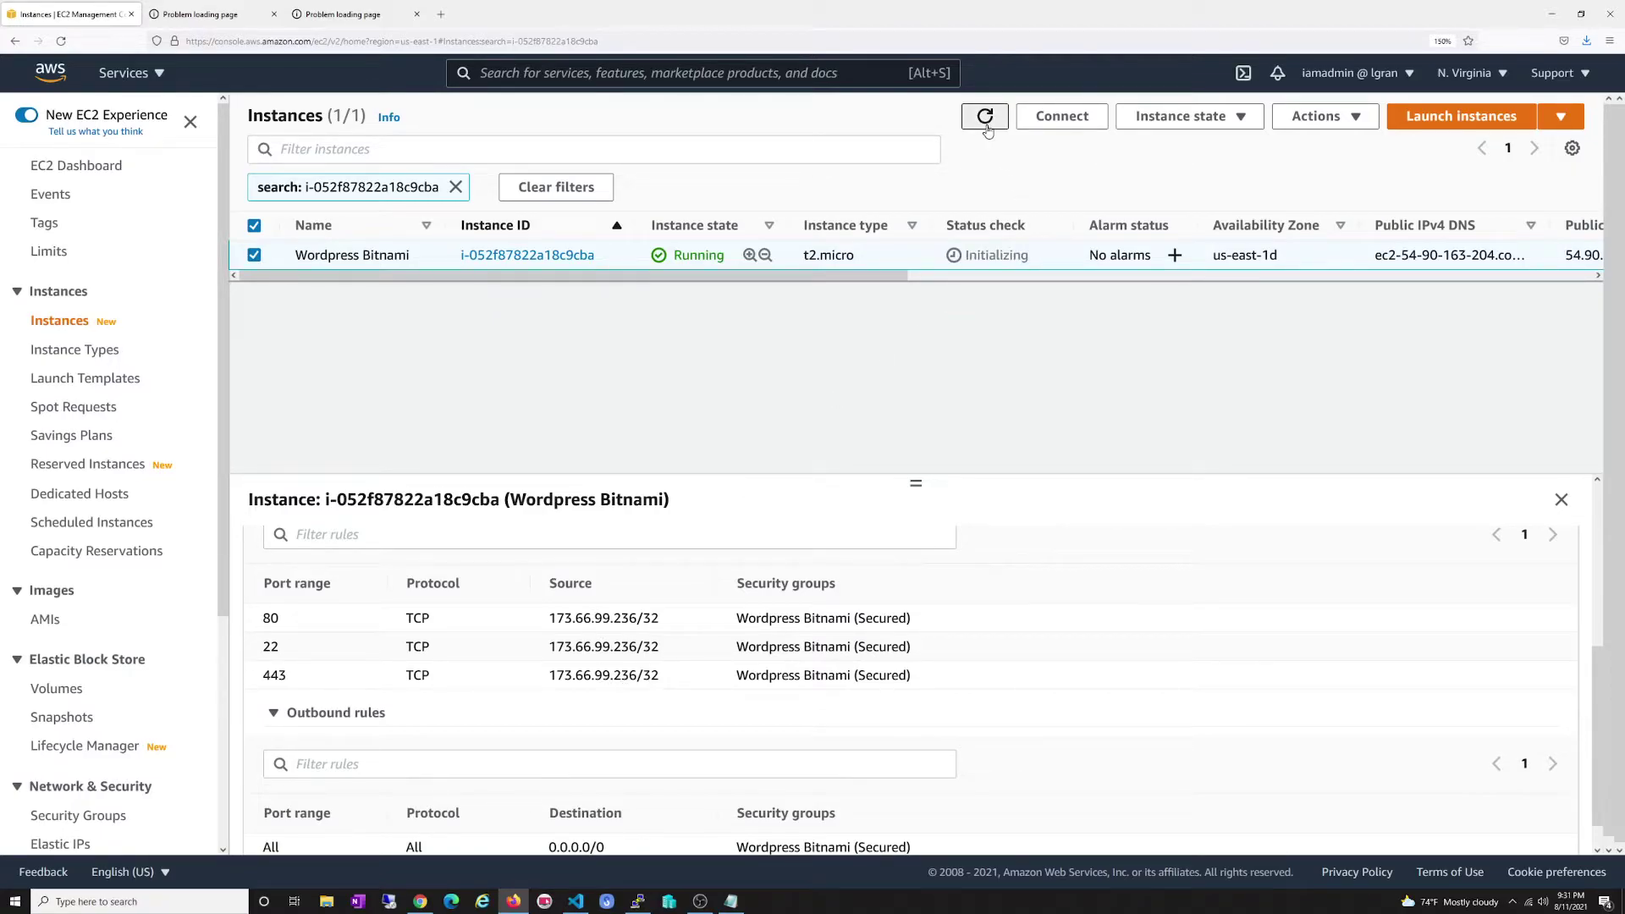
{"action": "left_click", "coordinate": [986, 125]}
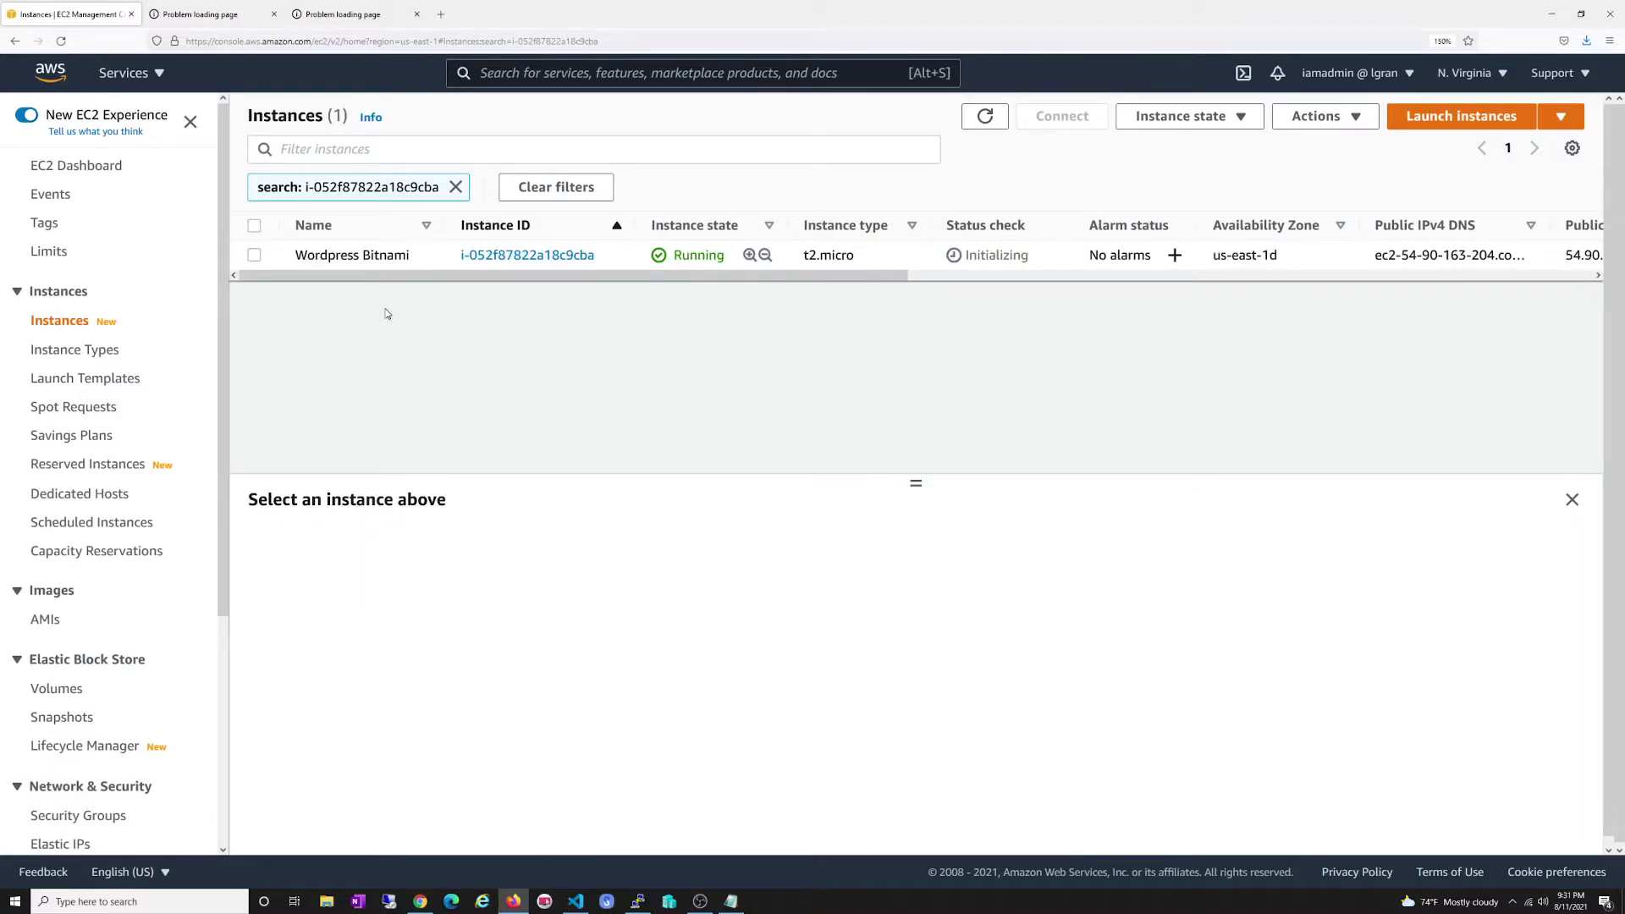
{"action": "left_click", "coordinate": [284, 259]}
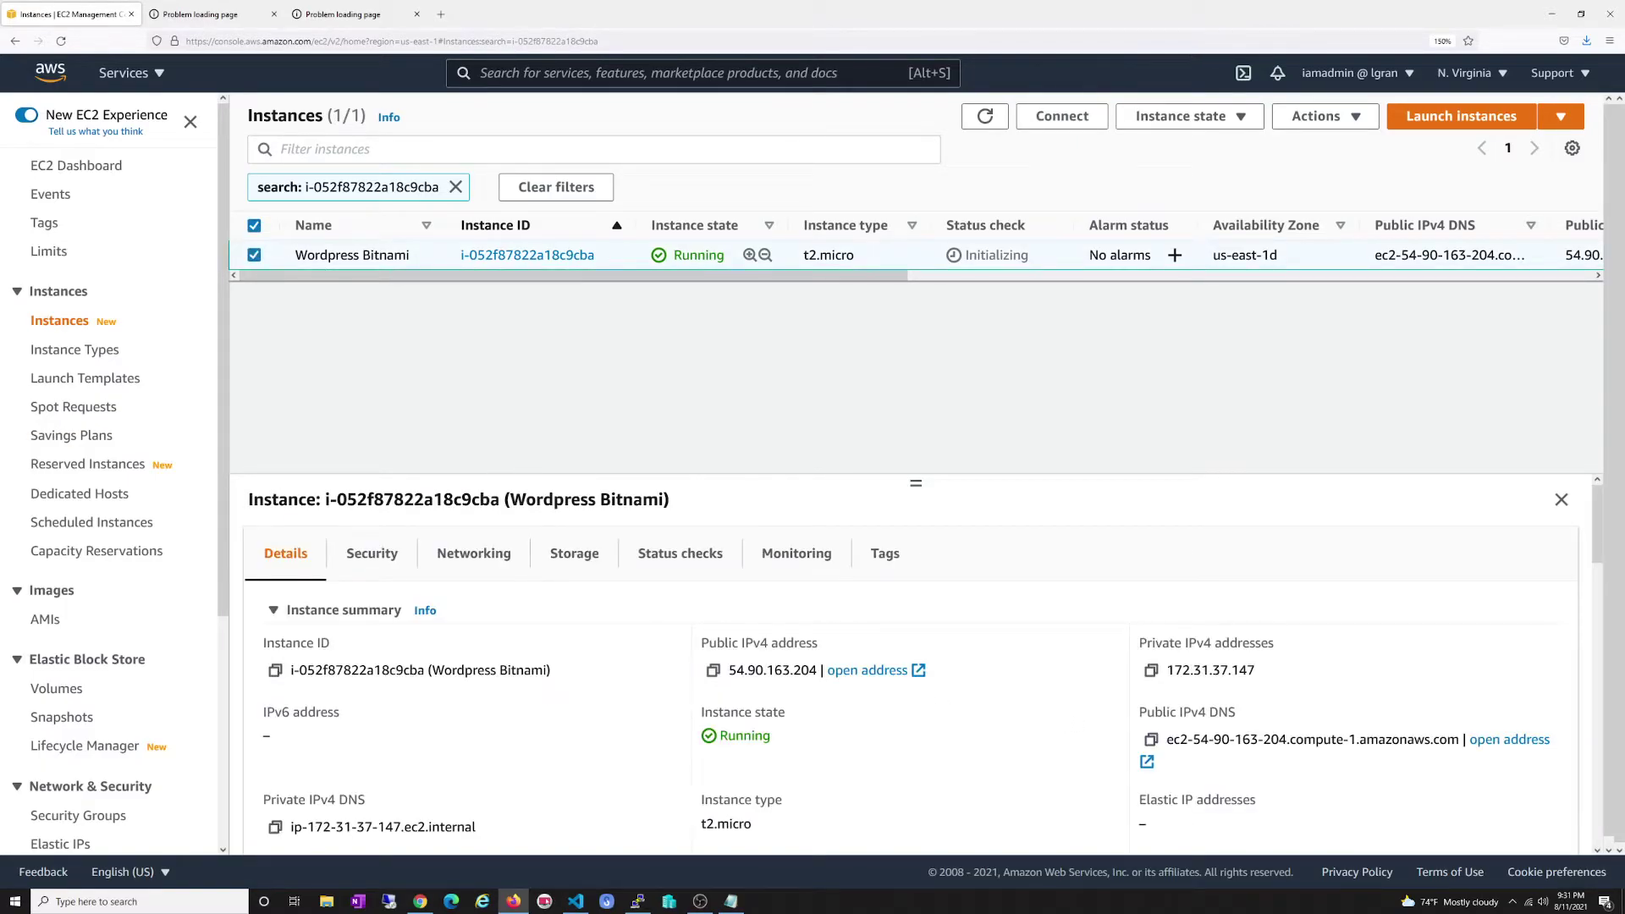
{"action": "left_click", "coordinate": [638, 902]}
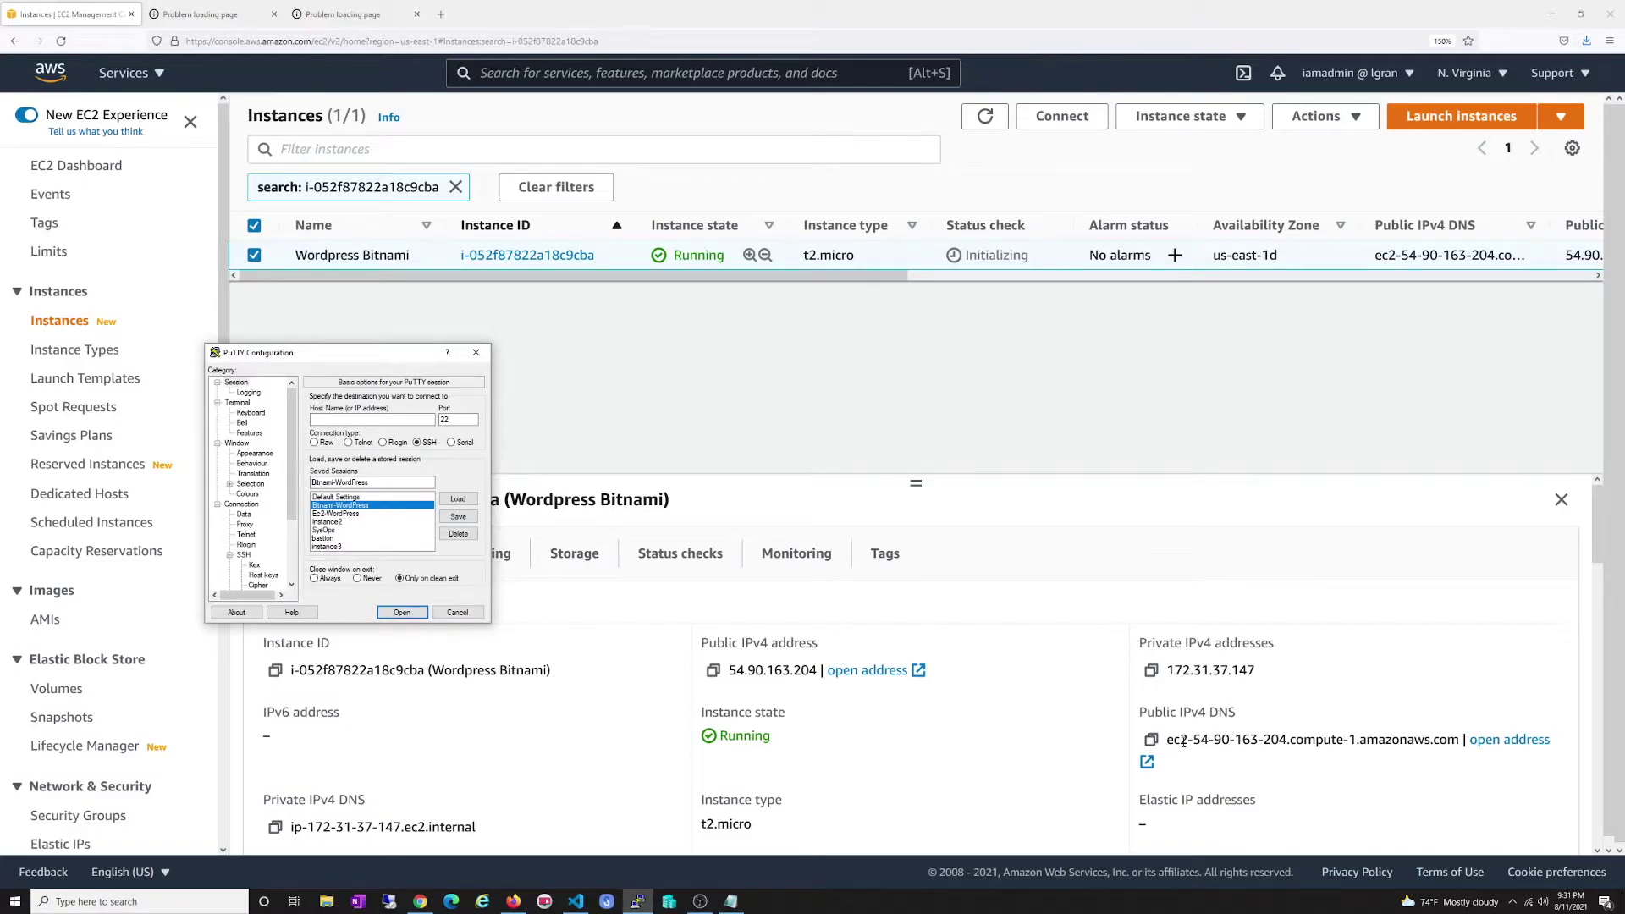
{"action": "left_click", "coordinate": [1150, 739]}
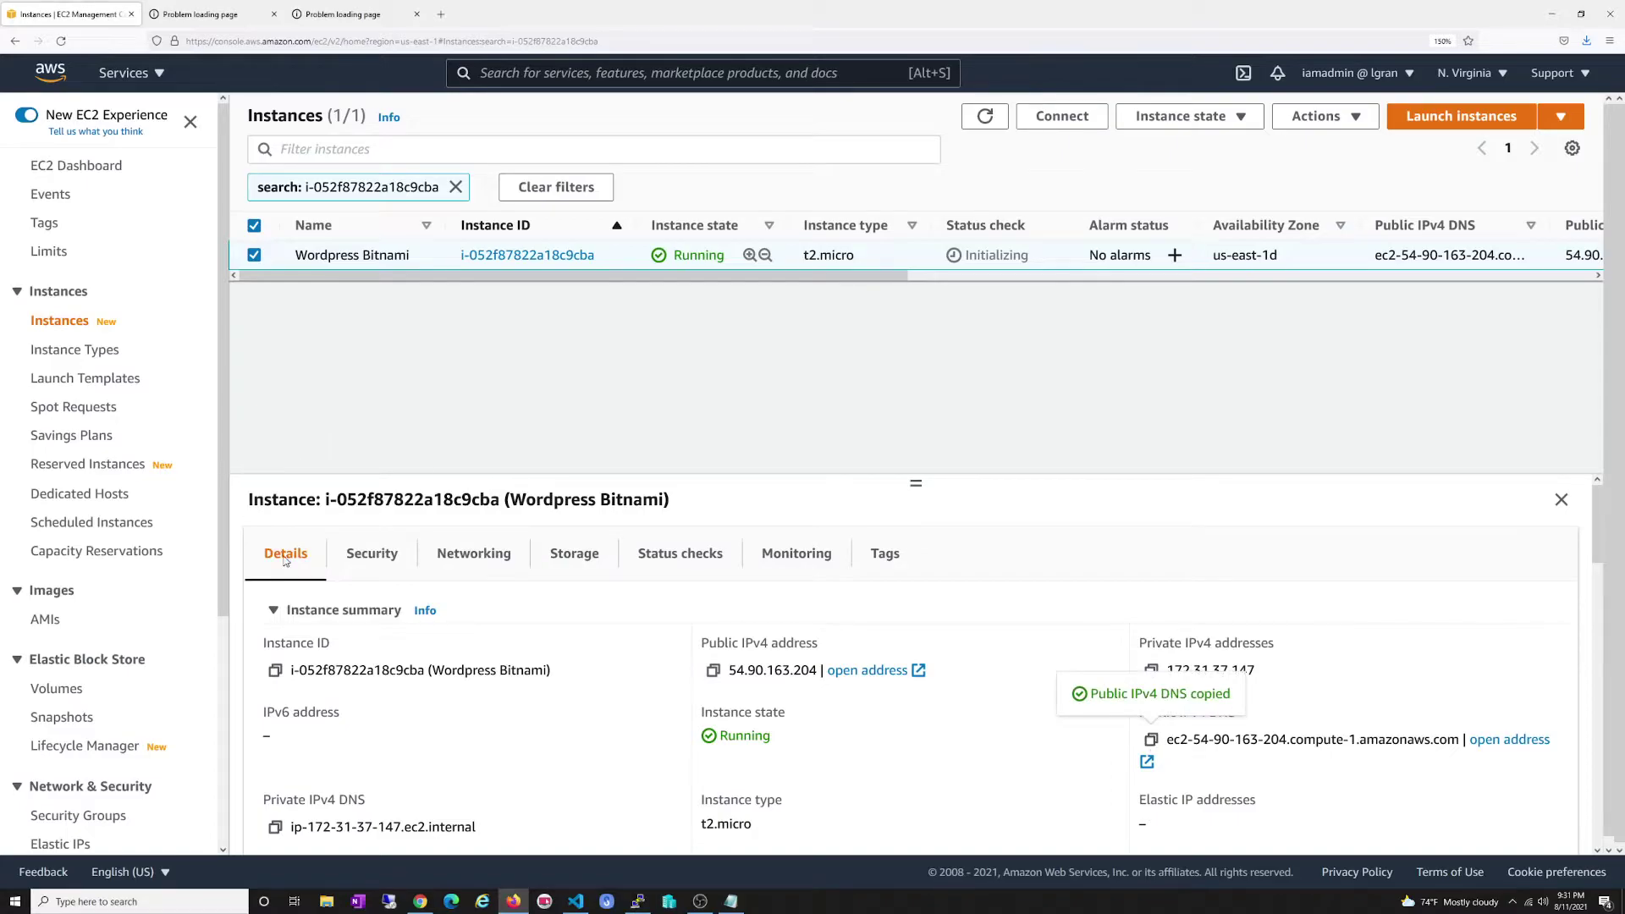
{"action": "left_click", "coordinate": [637, 902]}
{"action": "left_click", "coordinate": [357, 420]}
{"action": "key", "text": "ctrl+v"}
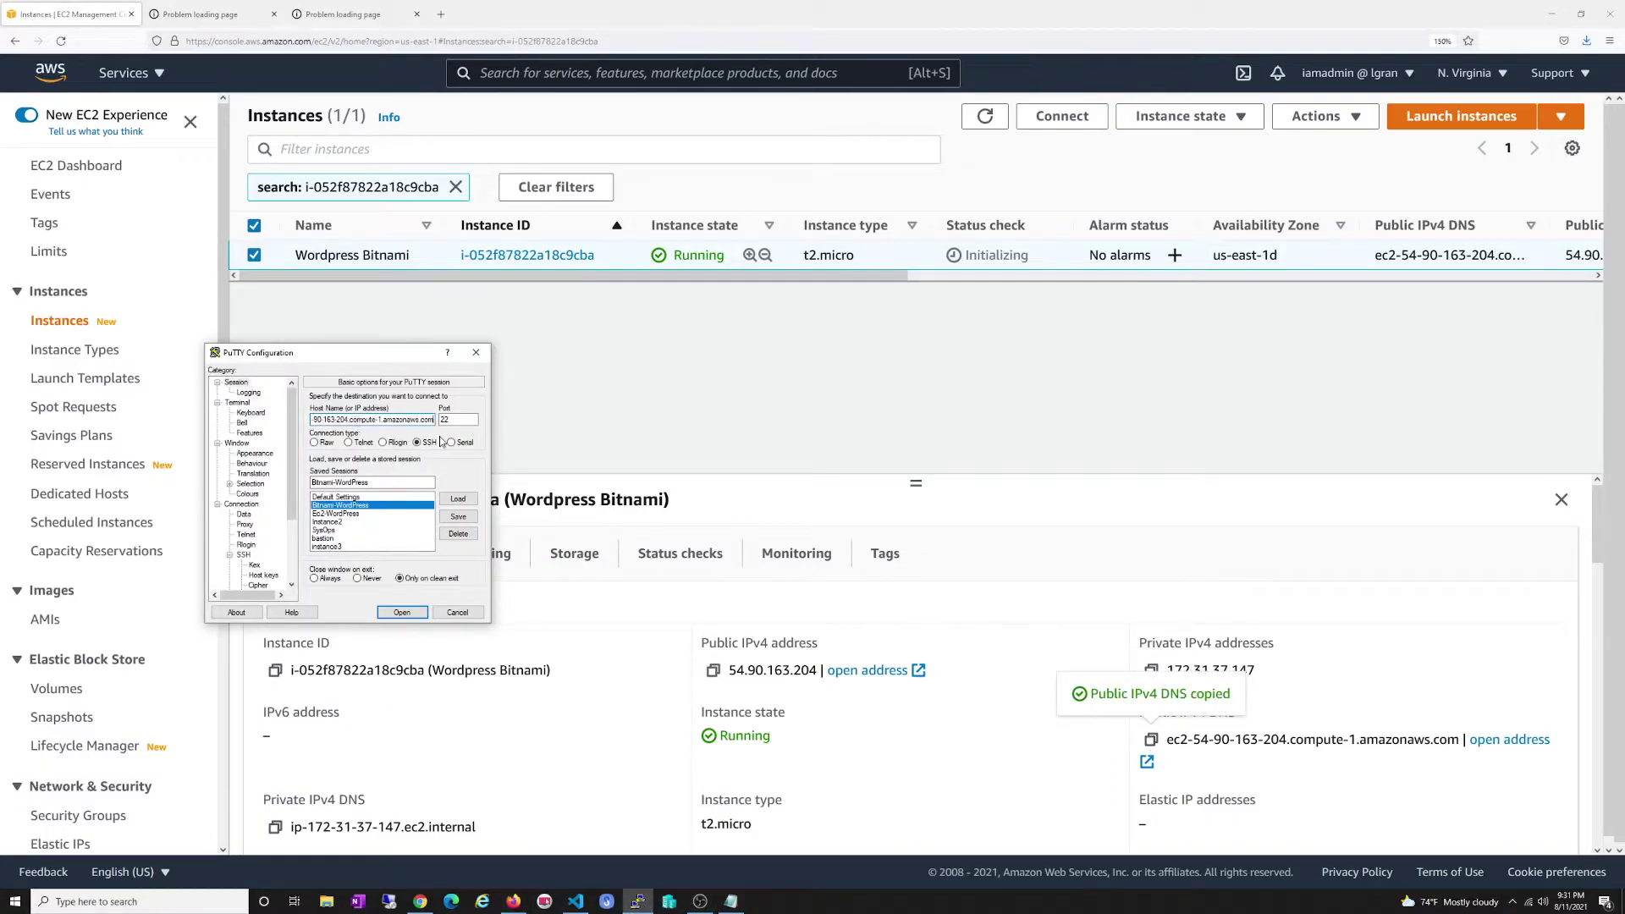
{"action": "key", "text": "Home"}
{"action": "type", "text": "bitnami@"}
{"action": "left_click", "coordinate": [453, 517]}
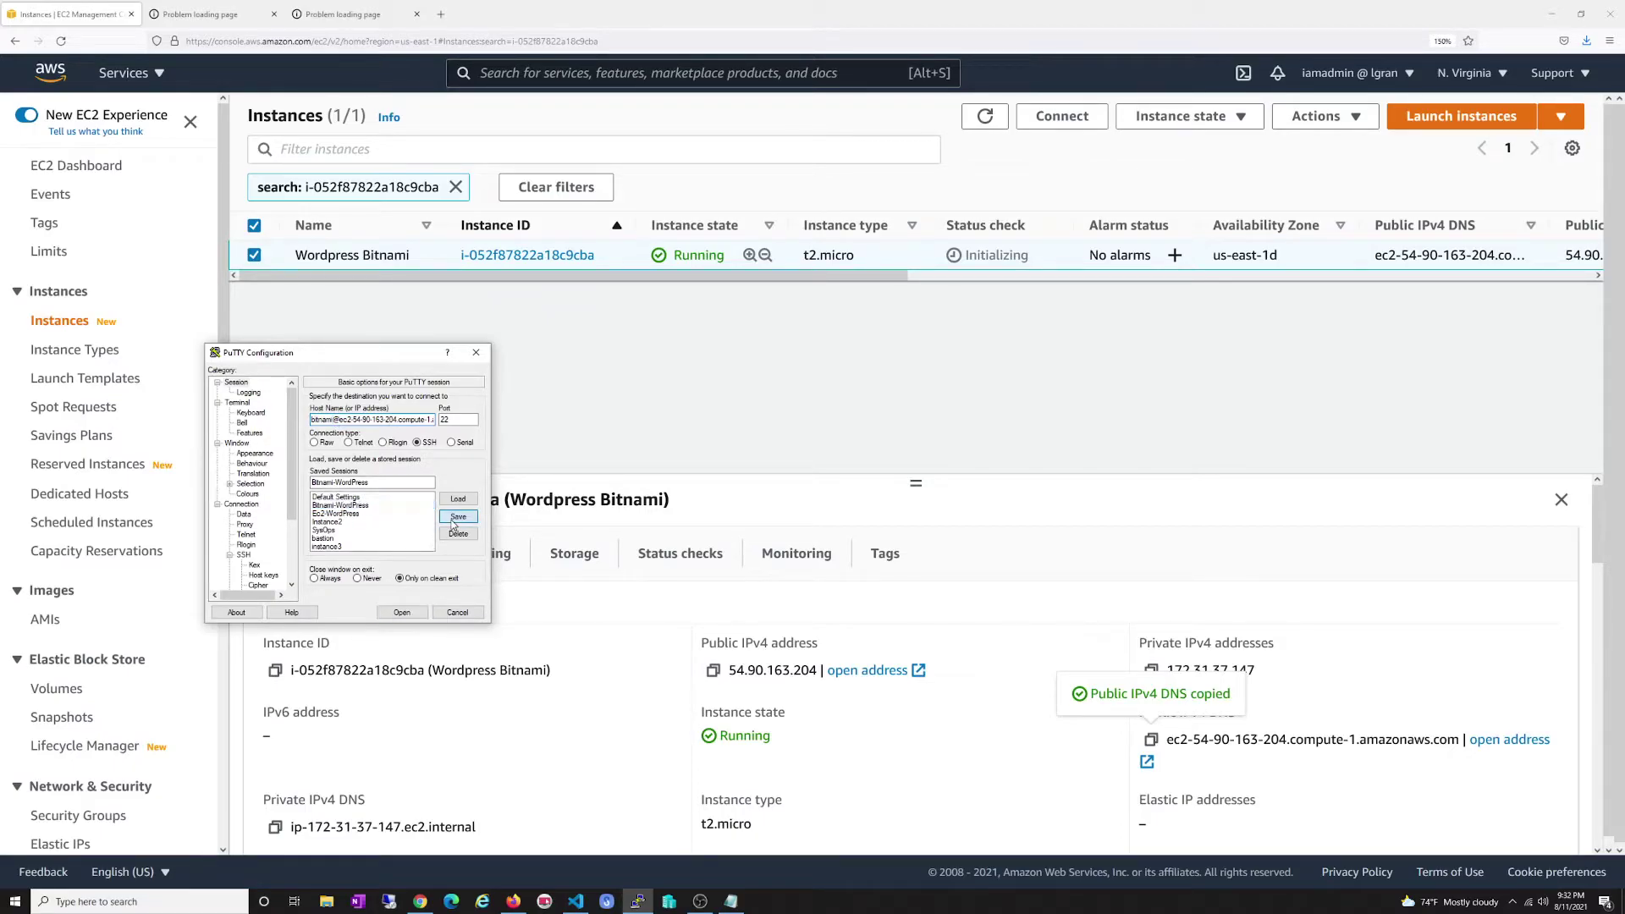
- Open the SSH connection, accept the server's host key into the cache, and move the terminal window clear of the browser
{"action": "left_click", "coordinate": [401, 613]}
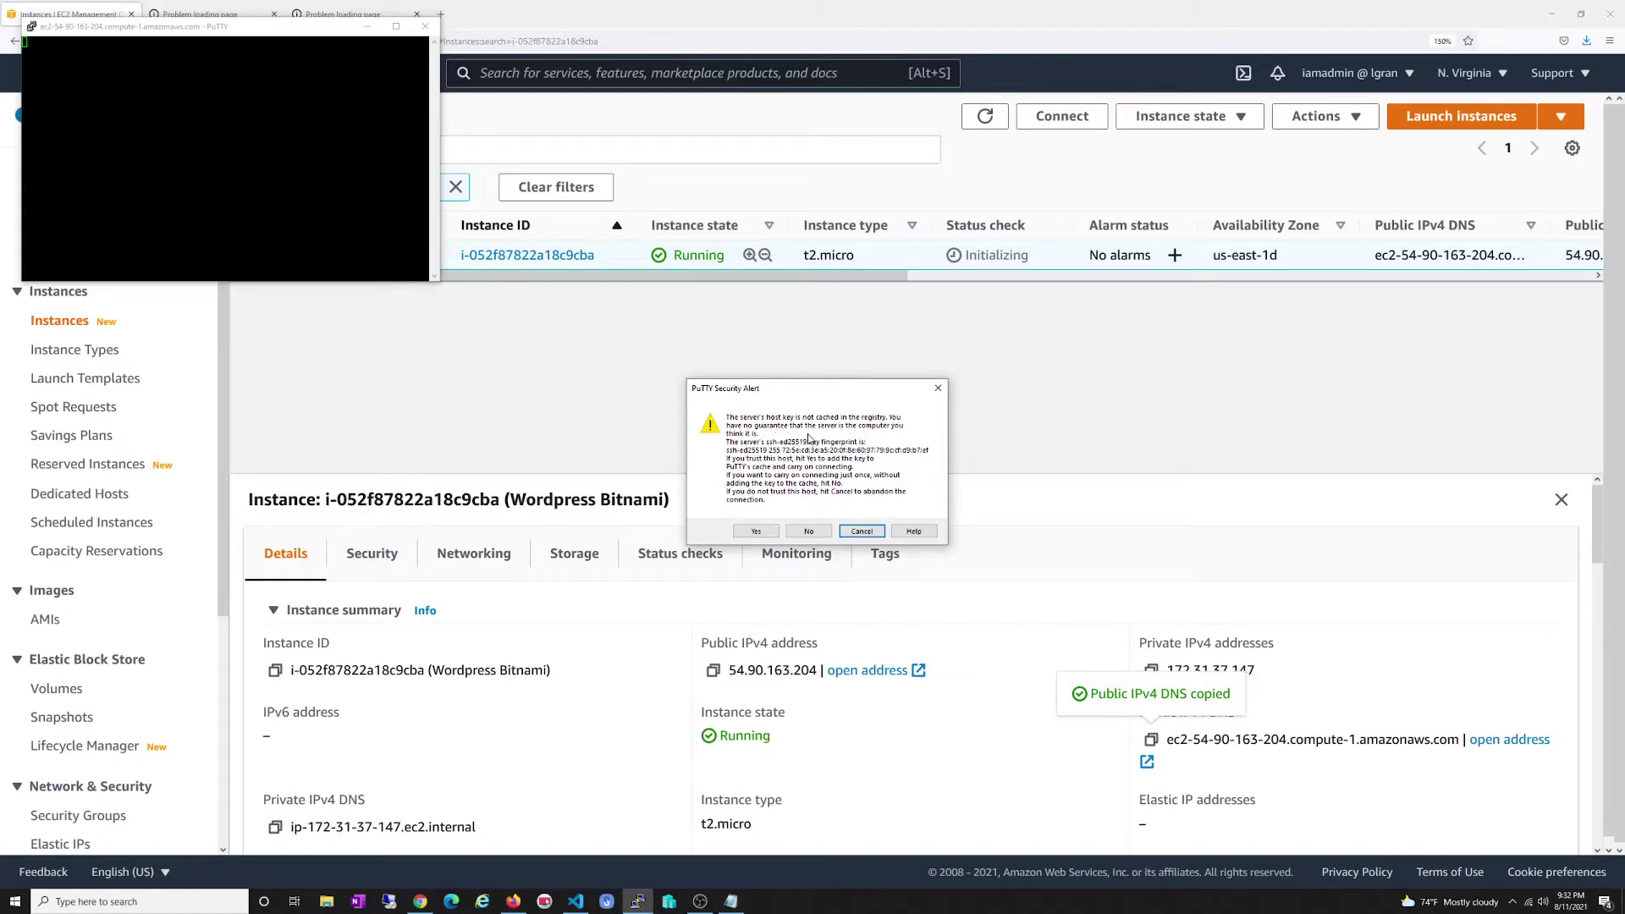
{"action": "left_click", "coordinate": [756, 531]}
{"action": "left_click_drag", "start_coordinate": [268, 33], "coordinate": [696, 258]}
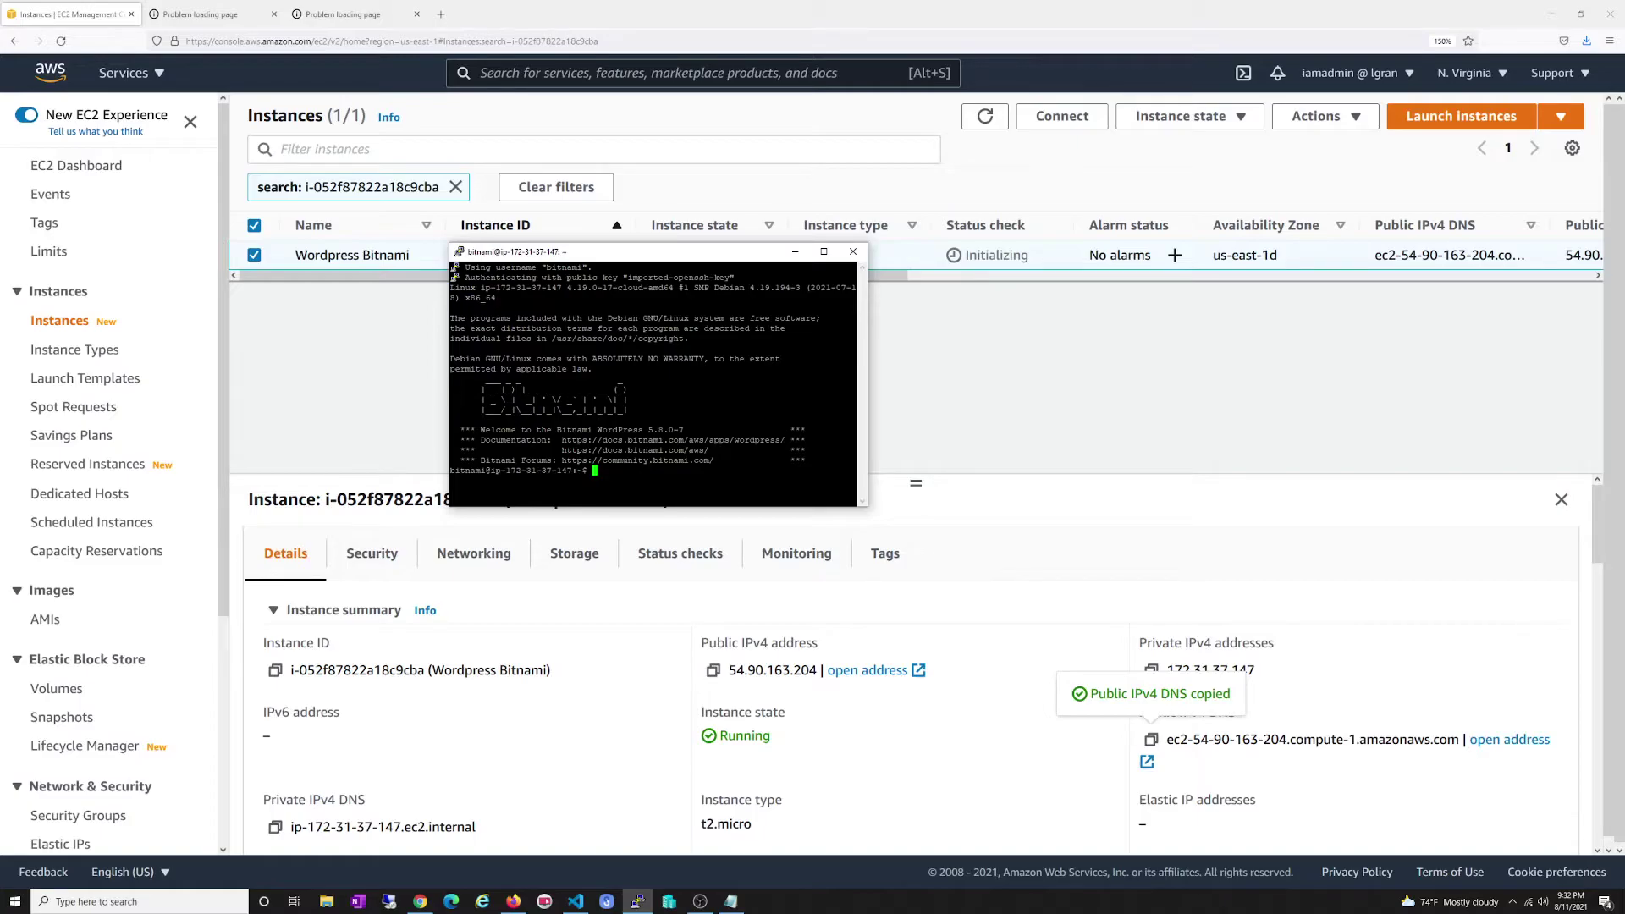
{"action": "left_click_drag", "start_coordinate": [694, 255], "coordinate": [485, 302]}
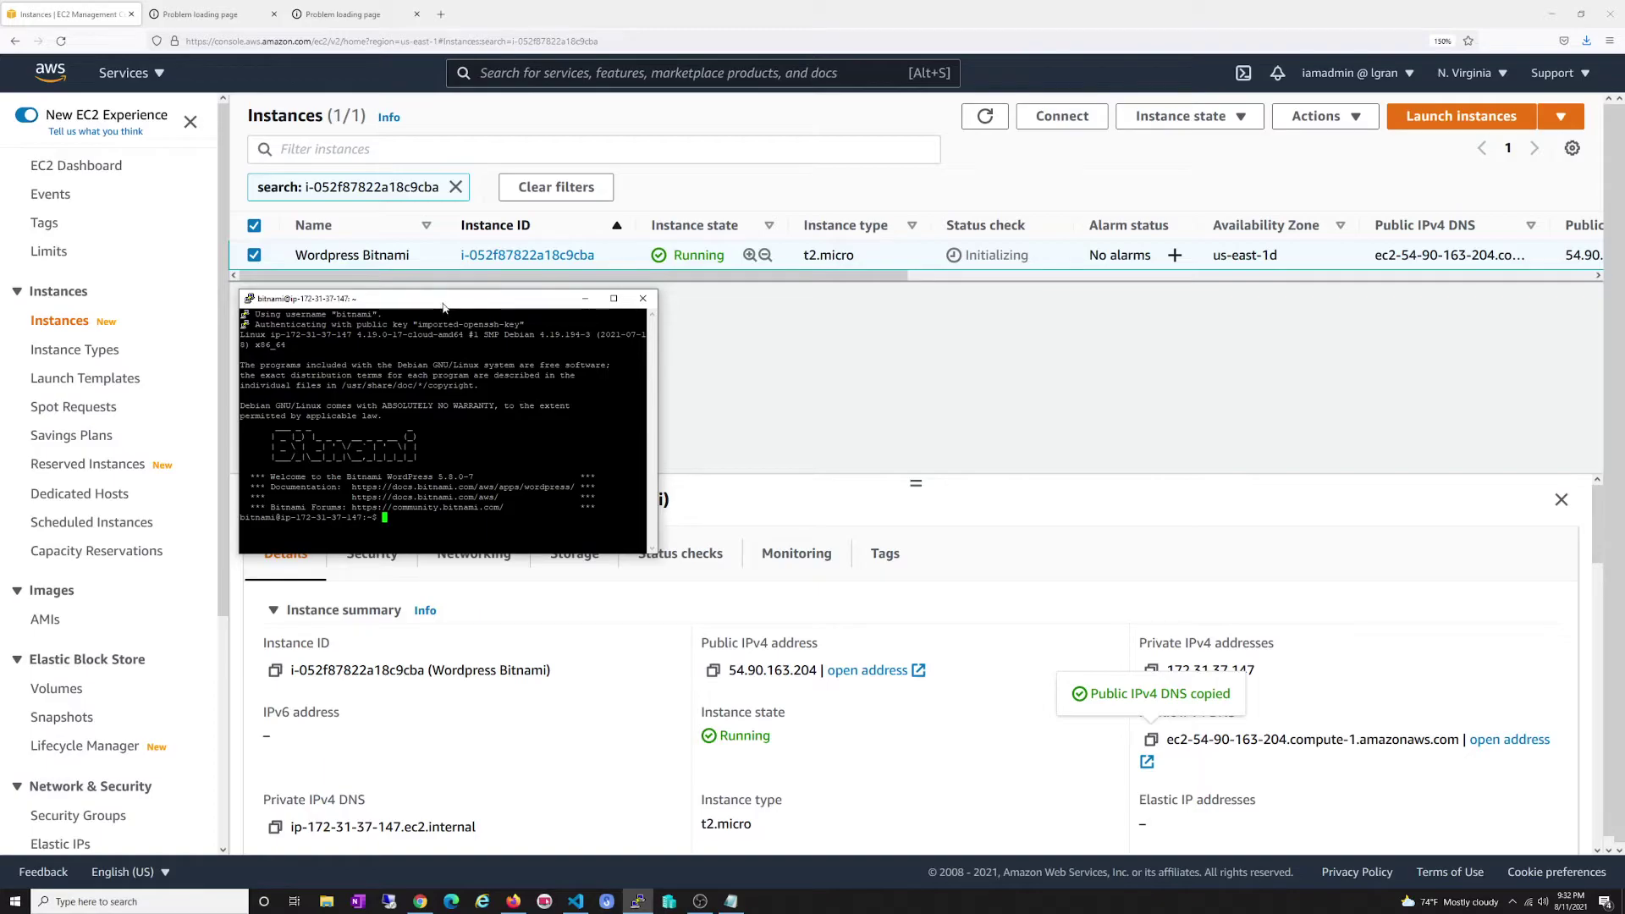
{"action": "left_click_drag", "start_coordinate": [440, 305], "coordinate": [436, 301]}
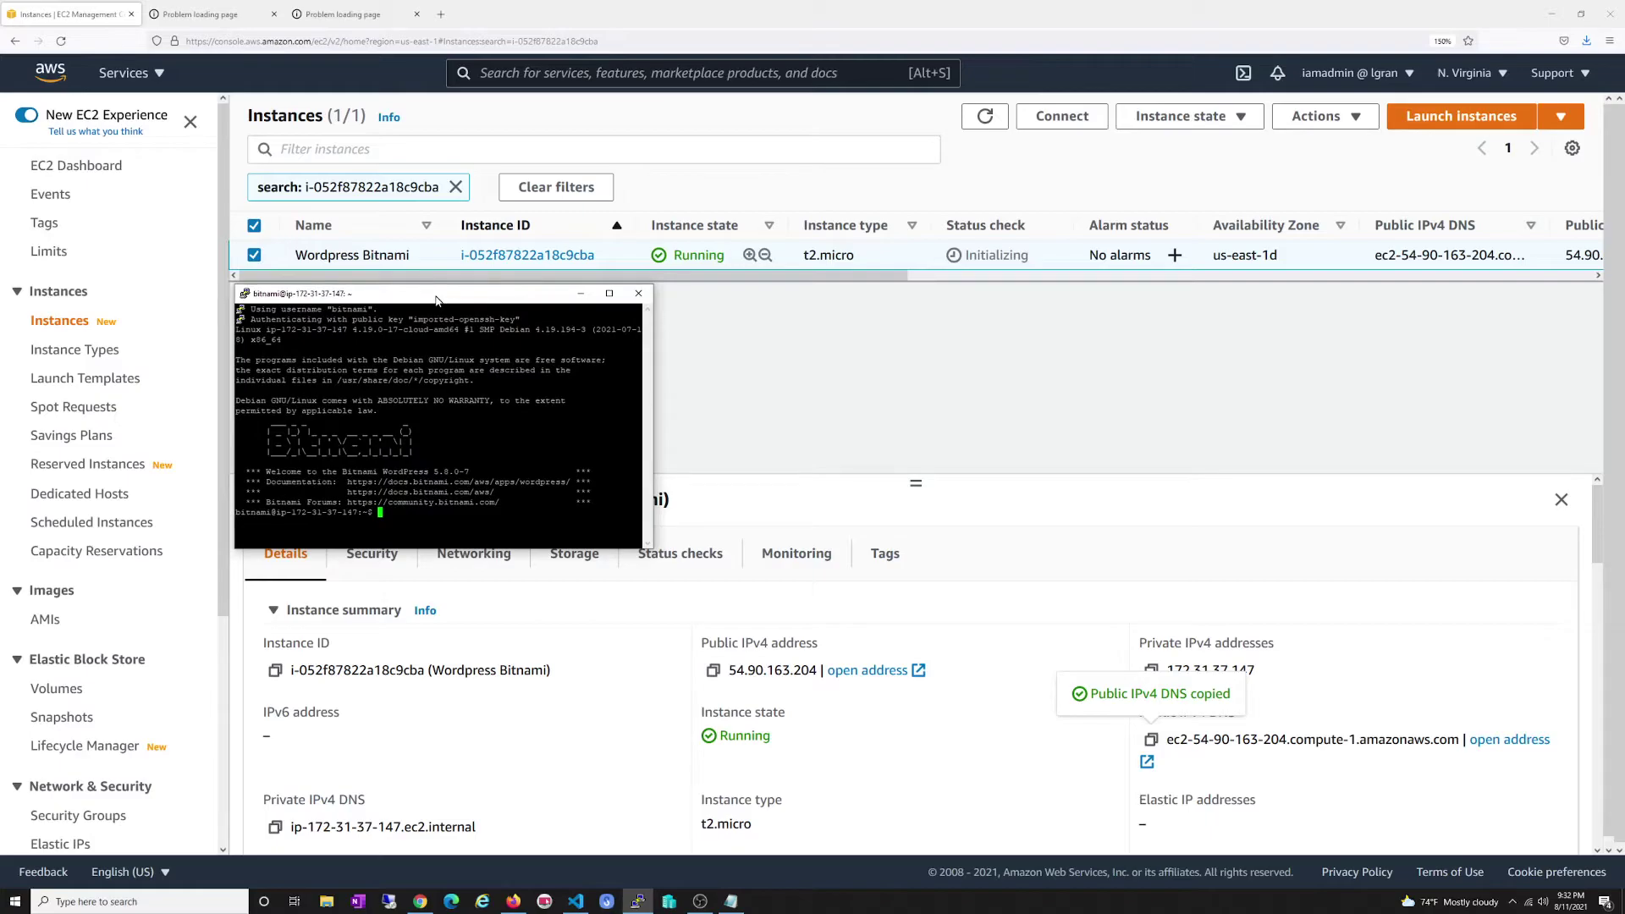
{"action": "left_click_drag", "start_coordinate": [436, 300], "coordinate": [0, 311]}
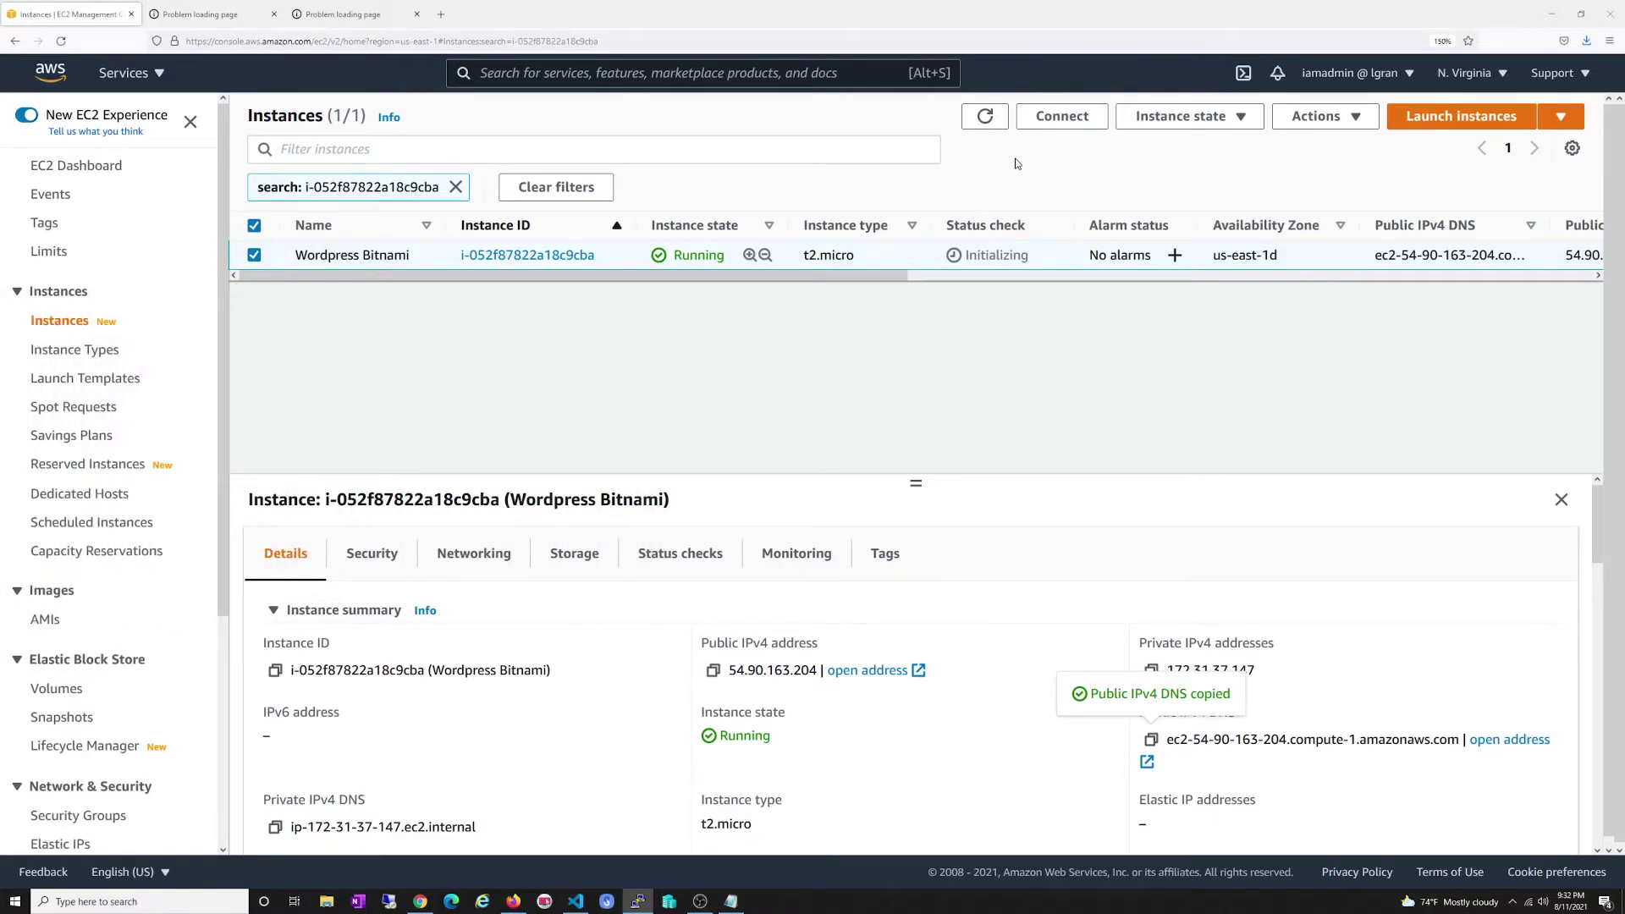
- Refresh the instance's status in the EC2 console and reload the pages for its public DNS and public IPv4 address
{"action": "left_click", "coordinate": [983, 116]}
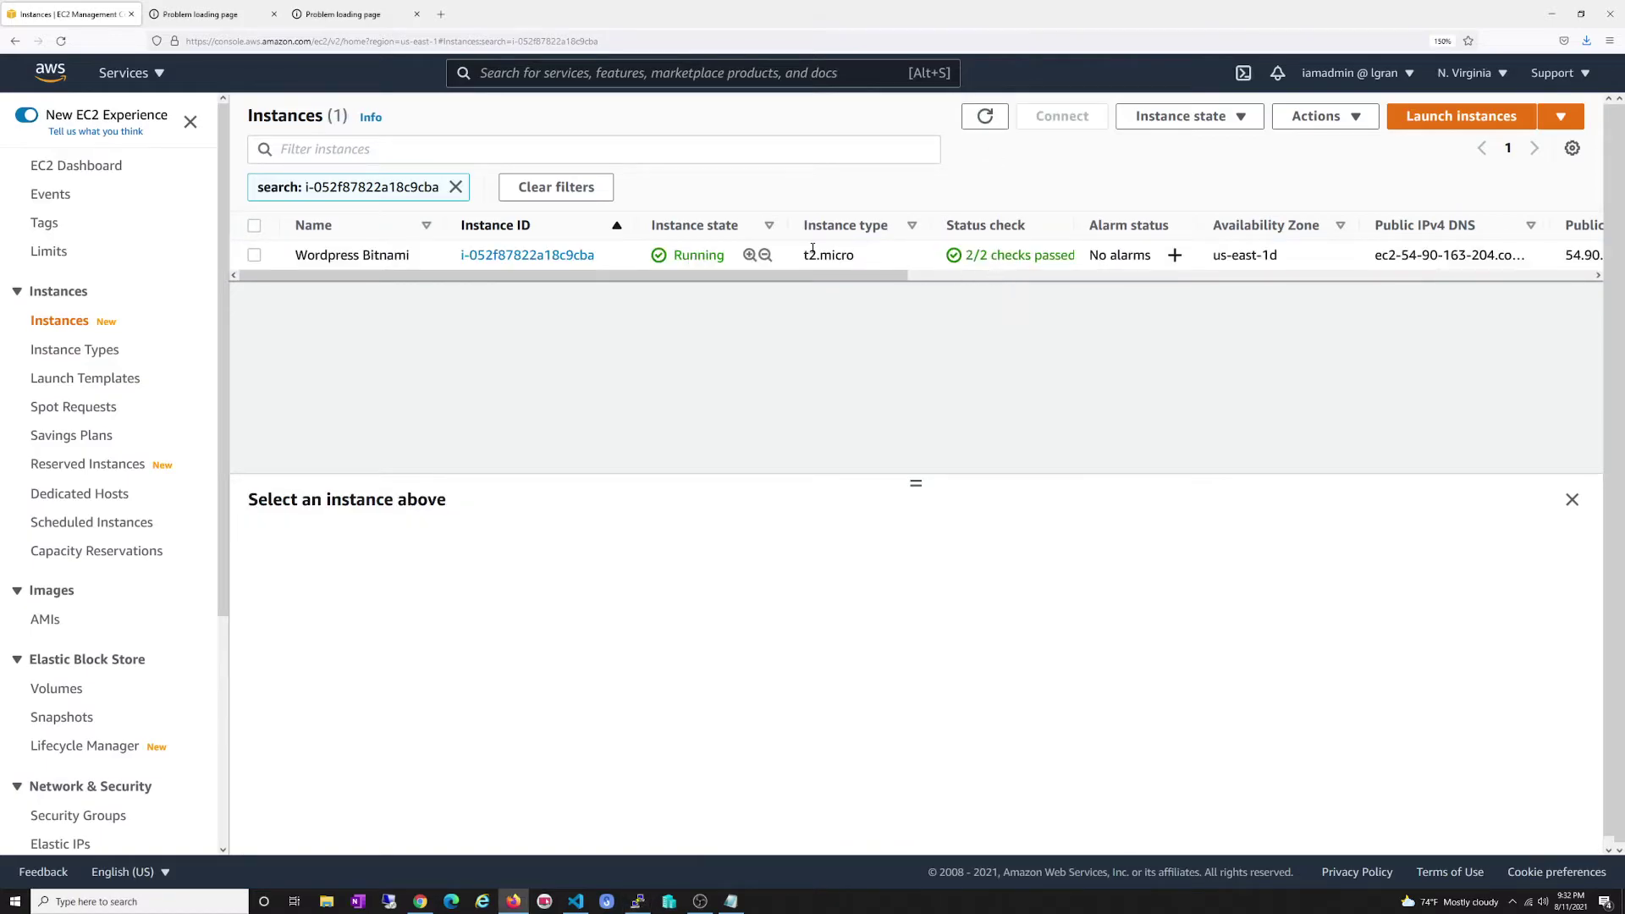
{"action": "left_click", "coordinate": [214, 15]}
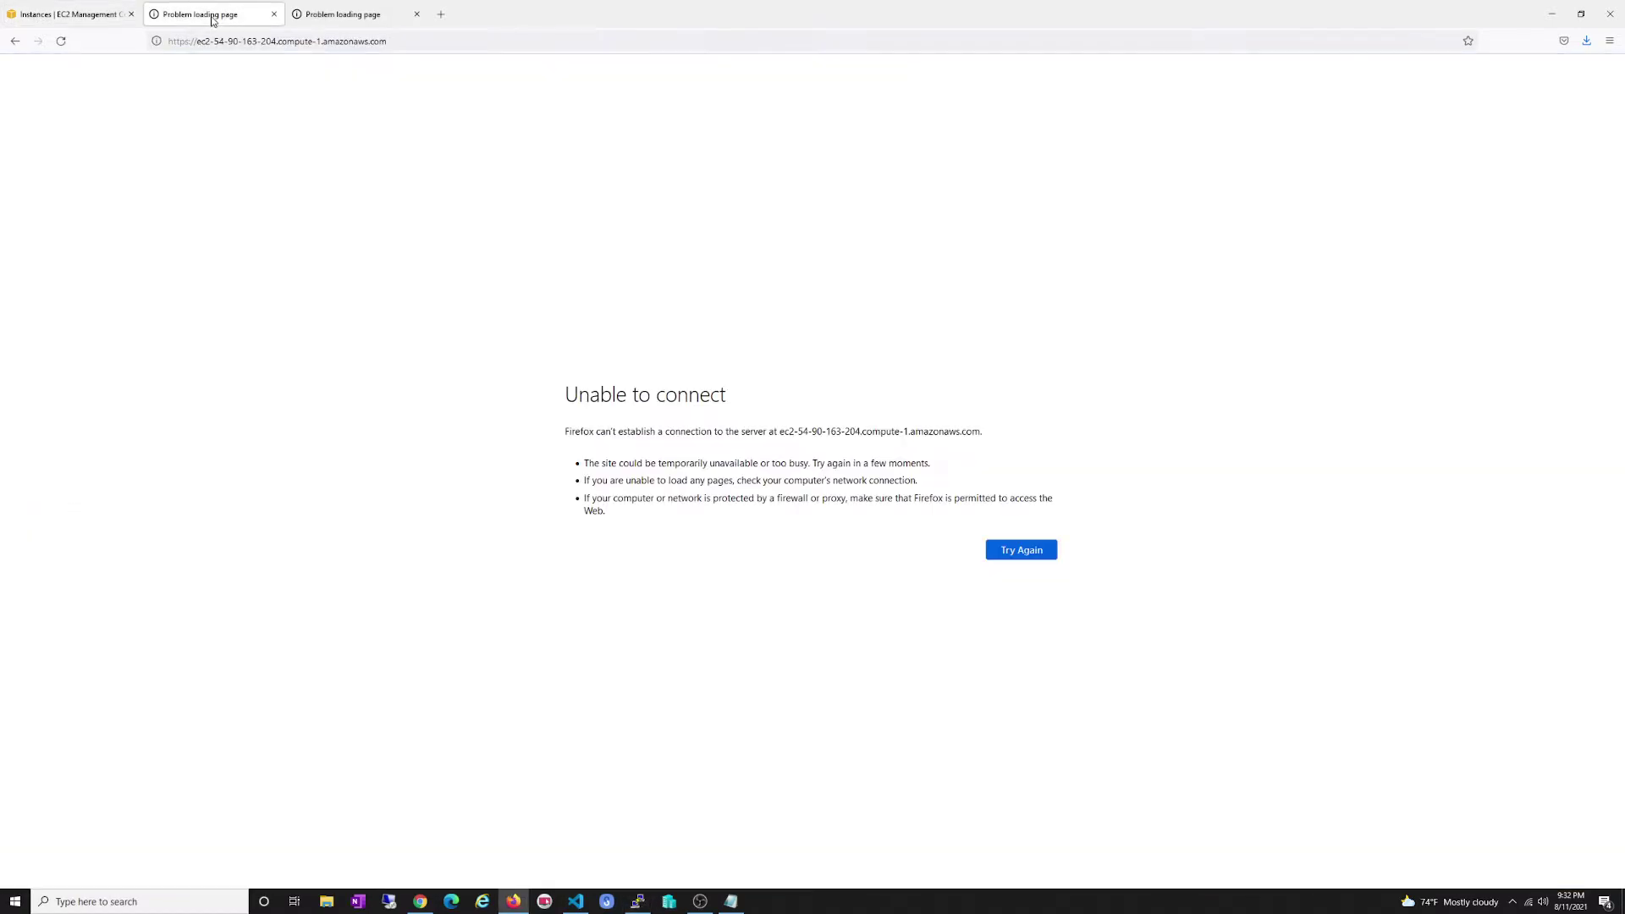
{"action": "left_click", "coordinate": [364, 15]}
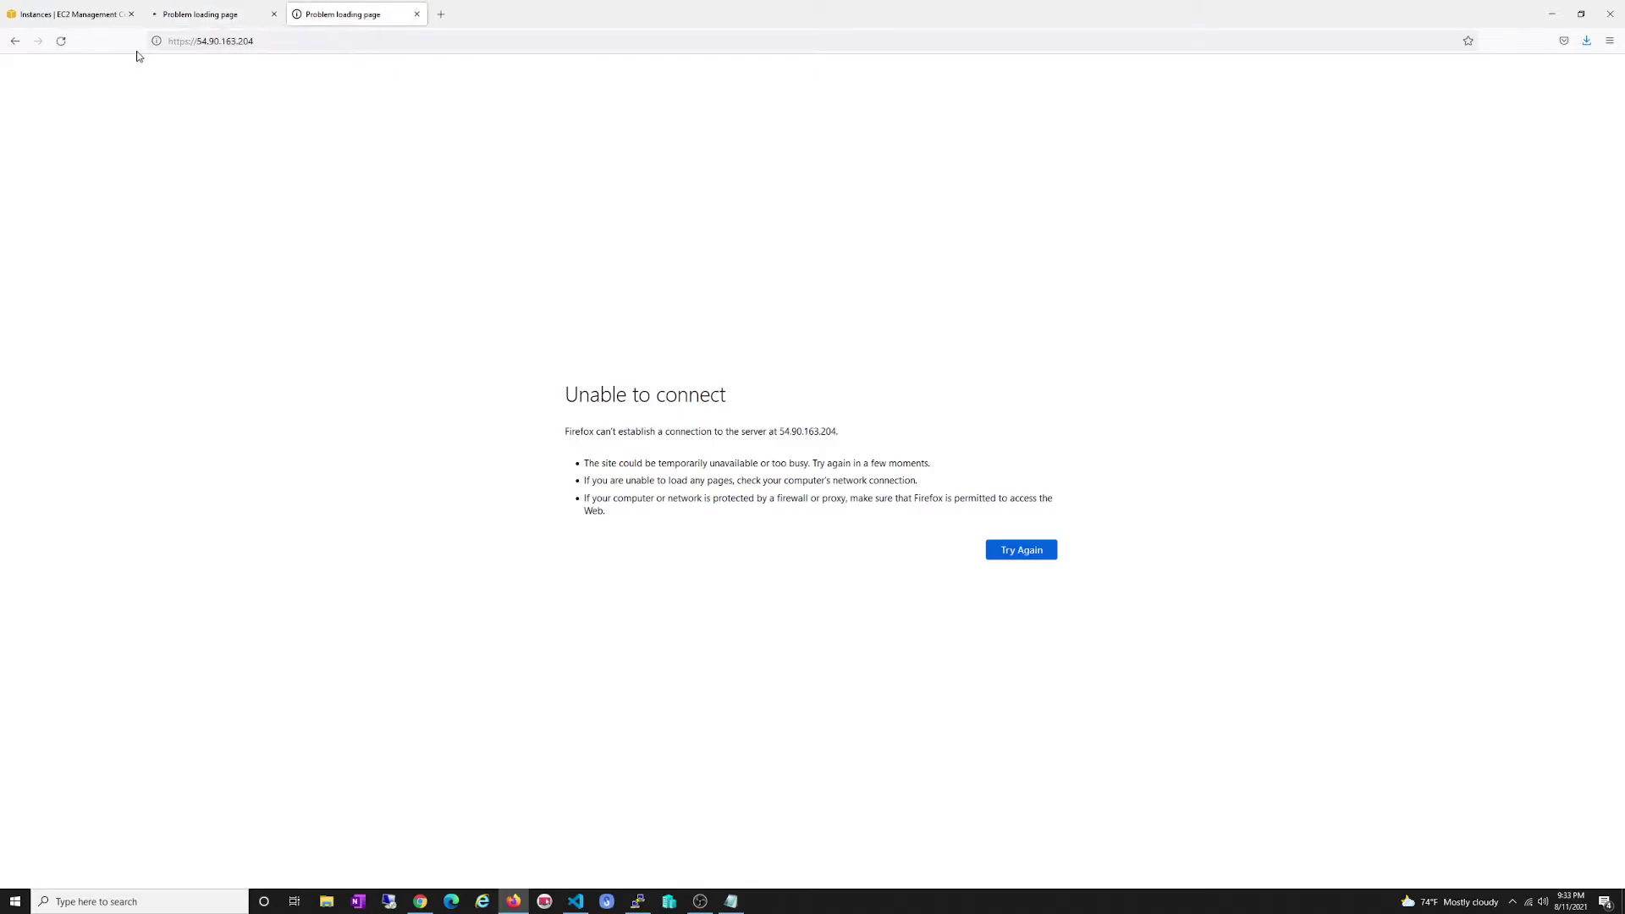
{"action": "left_click", "coordinate": [60, 41]}
{"action": "left_click", "coordinate": [229, 19]}
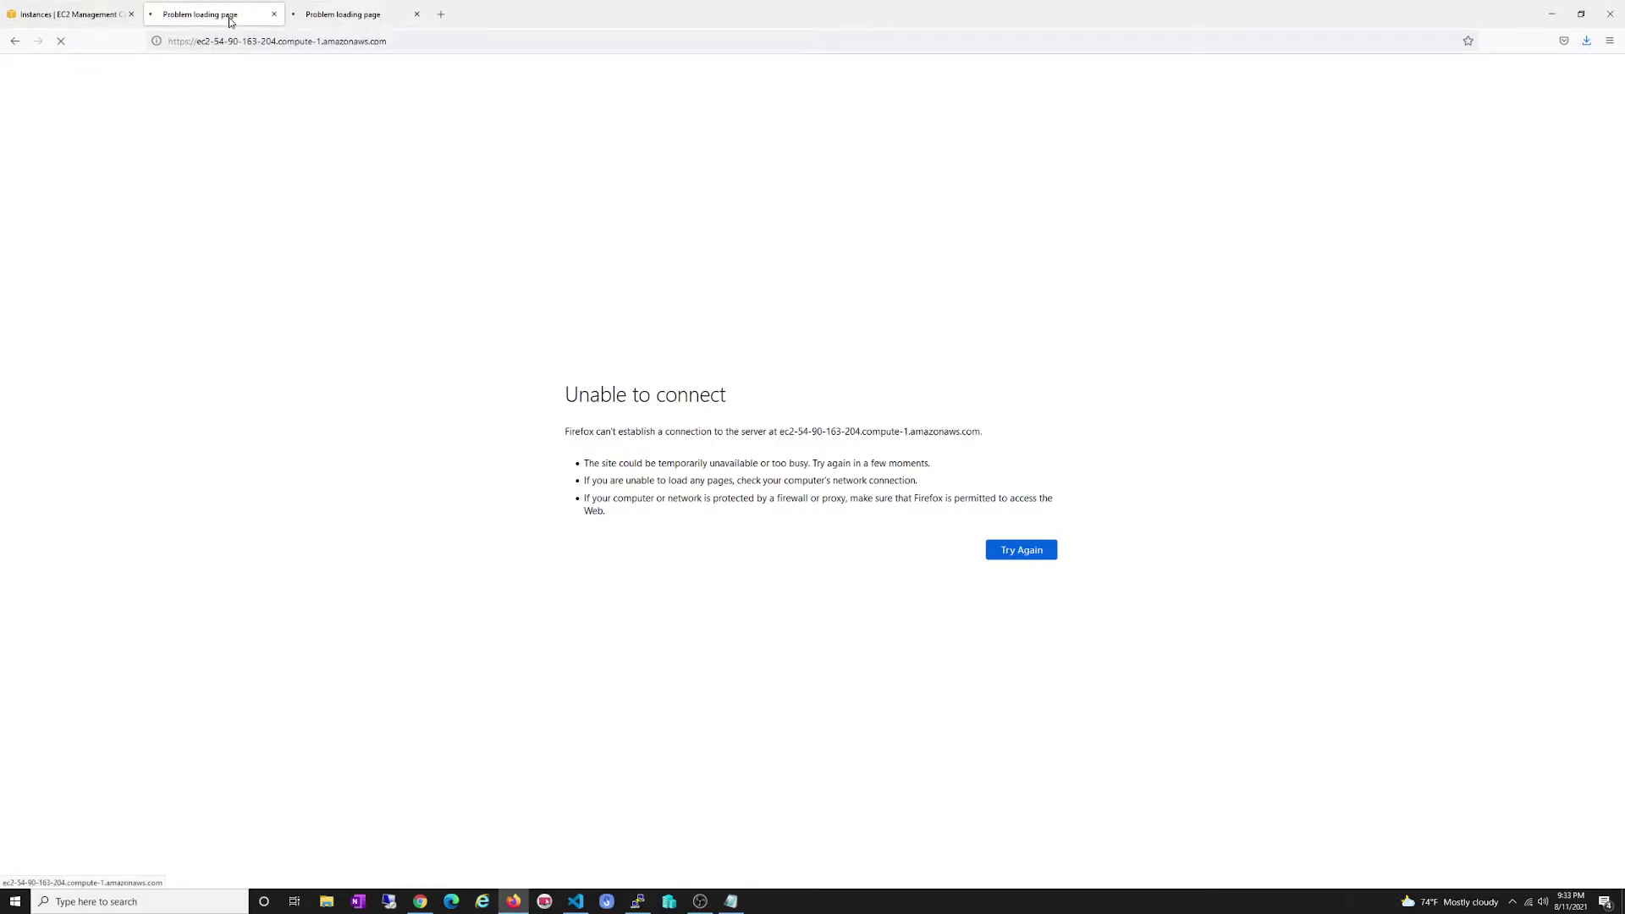
{"action": "left_click", "coordinate": [338, 19]}
- Reselect the Wordpress Bitnami instance and examine its security group and the ports and sources of the inbound rules
{"action": "left_click", "coordinate": [85, 15]}
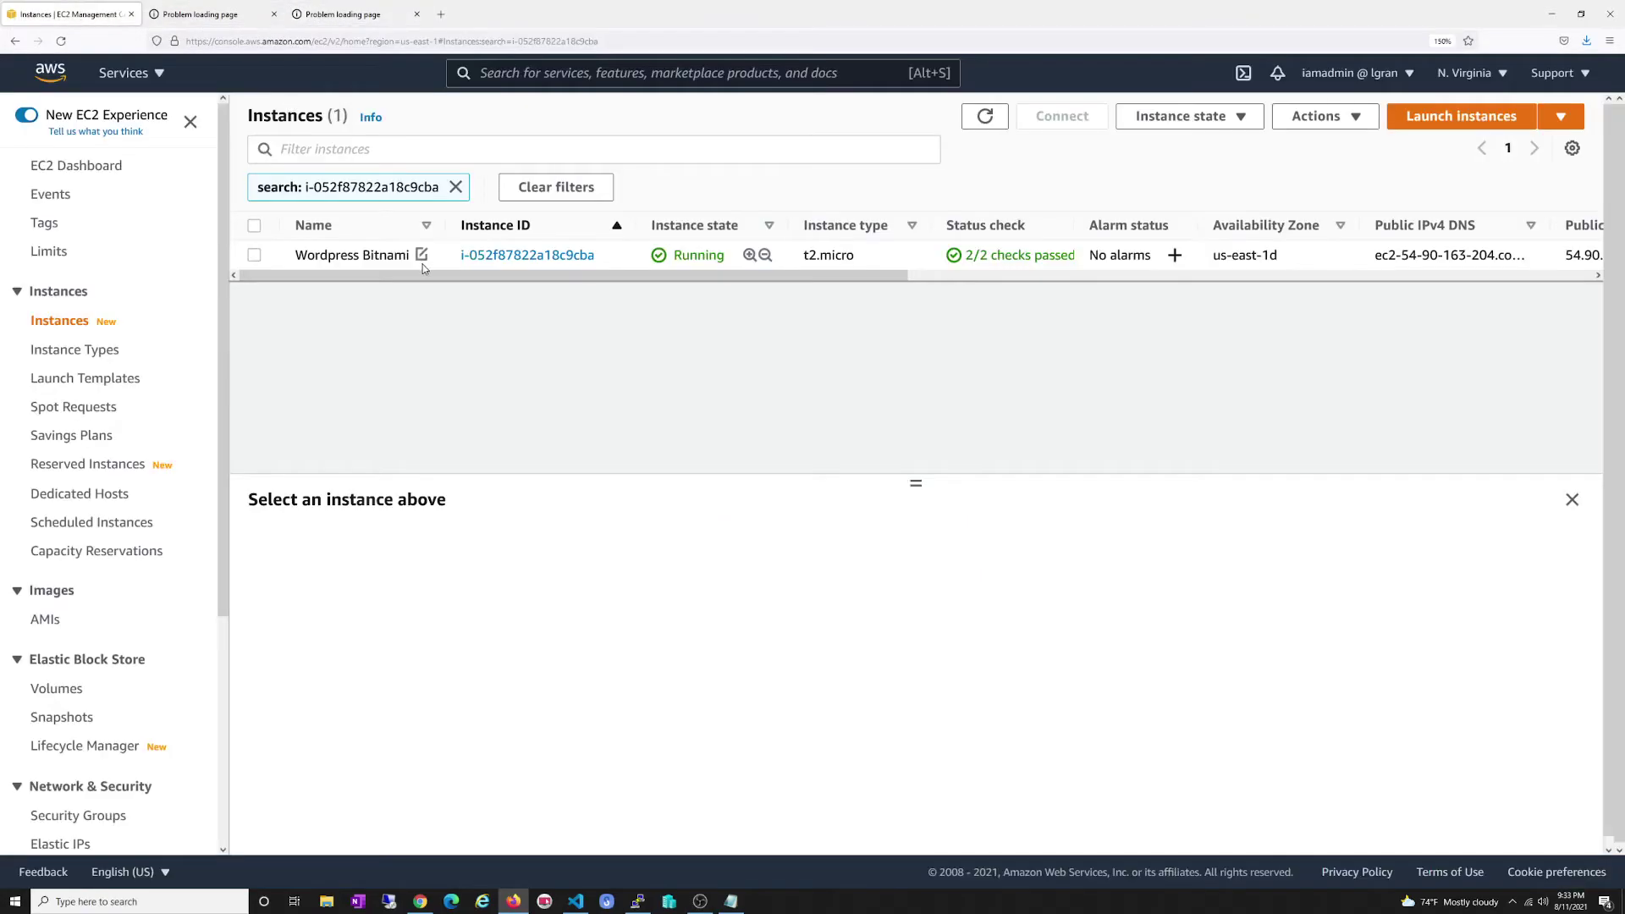
{"action": "left_click", "coordinate": [288, 255]}
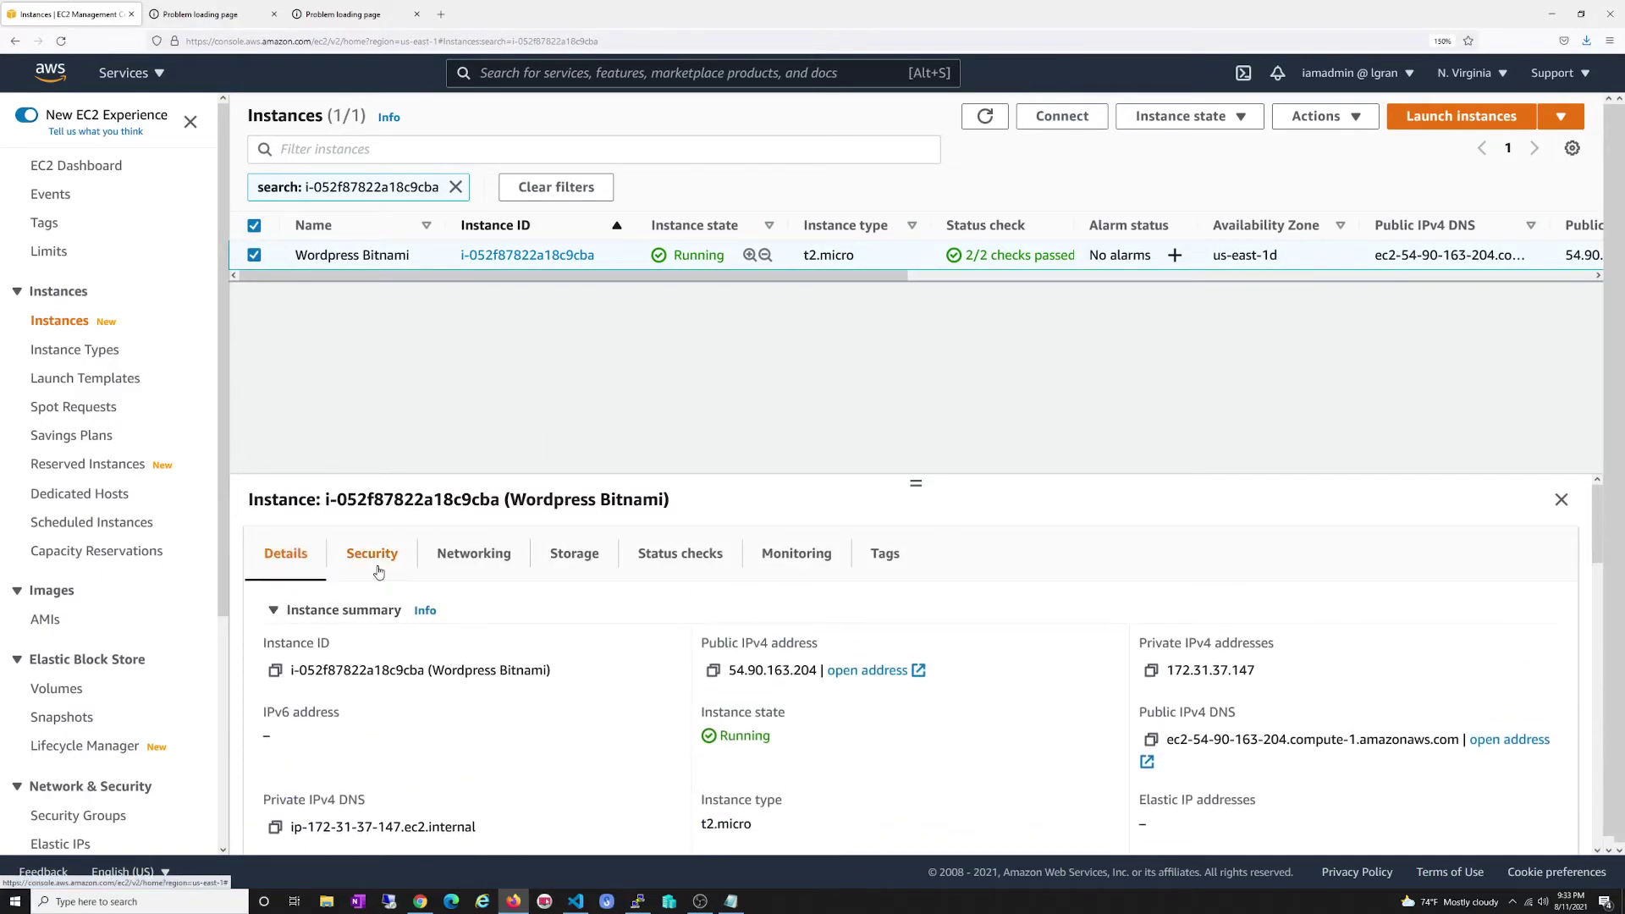
{"action": "scroll", "coordinate": [429, 588], "scroll_direction": "down", "scroll_amount": 2}
{"action": "scroll", "coordinate": [428, 587], "scroll_direction": "up", "scroll_amount": 2}
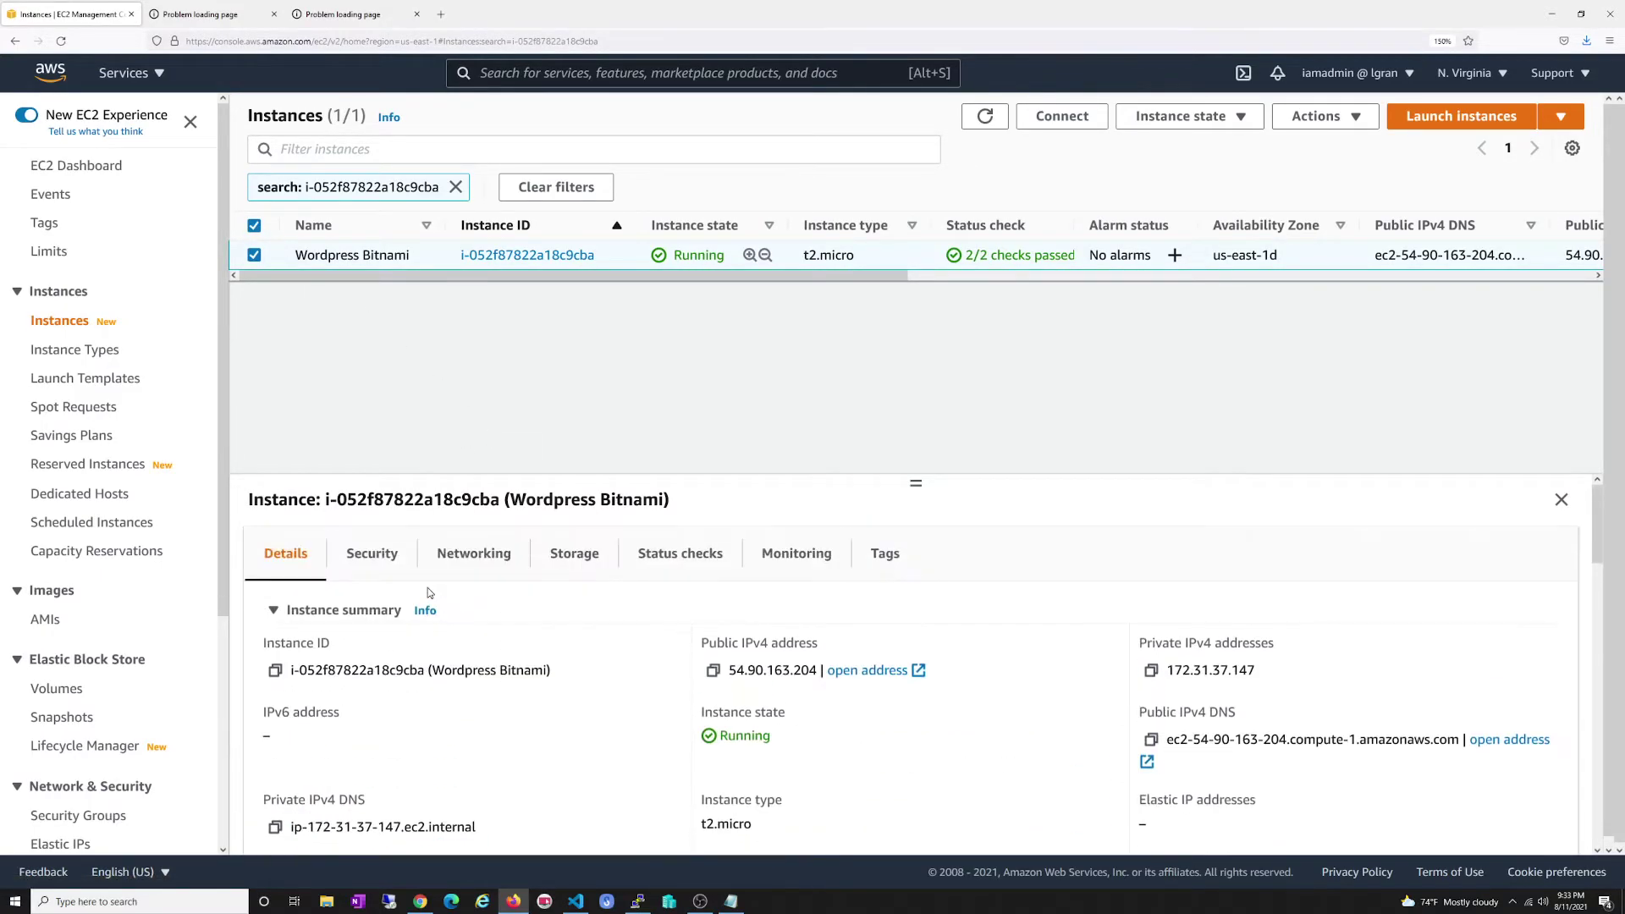
{"action": "left_click", "coordinate": [378, 557]}
{"action": "scroll", "coordinate": [432, 601], "scroll_direction": "down", "scroll_amount": 3}
{"action": "scroll", "coordinate": [432, 601], "scroll_direction": "up", "scroll_amount": 1}
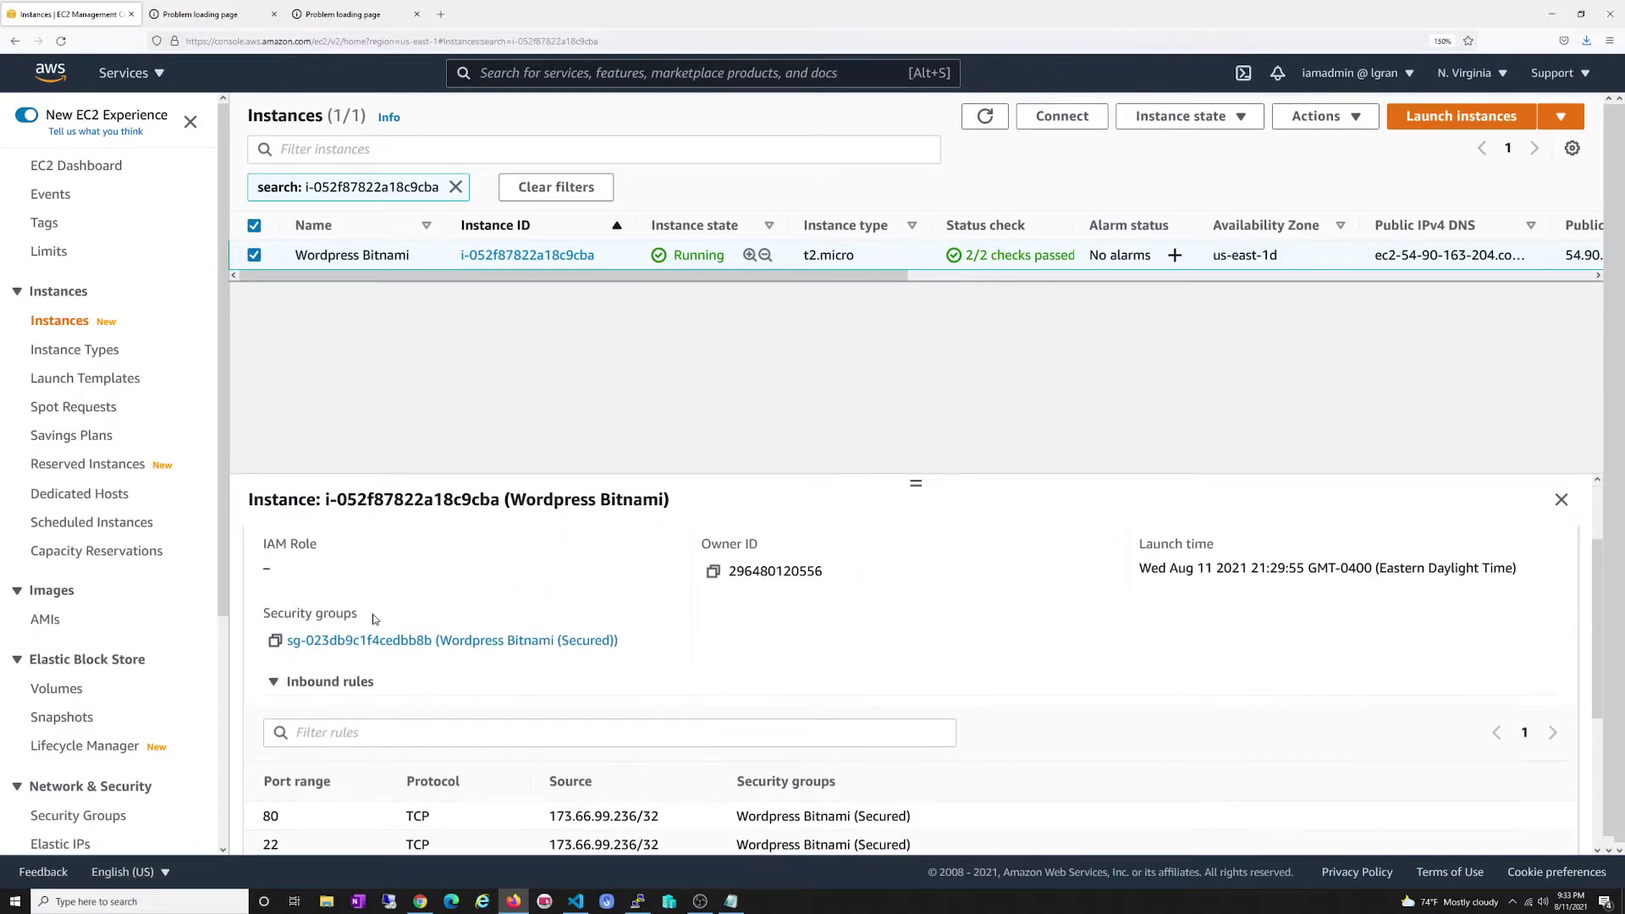
{"action": "scroll", "coordinate": [419, 678], "scroll_direction": "down", "scroll_amount": 1}
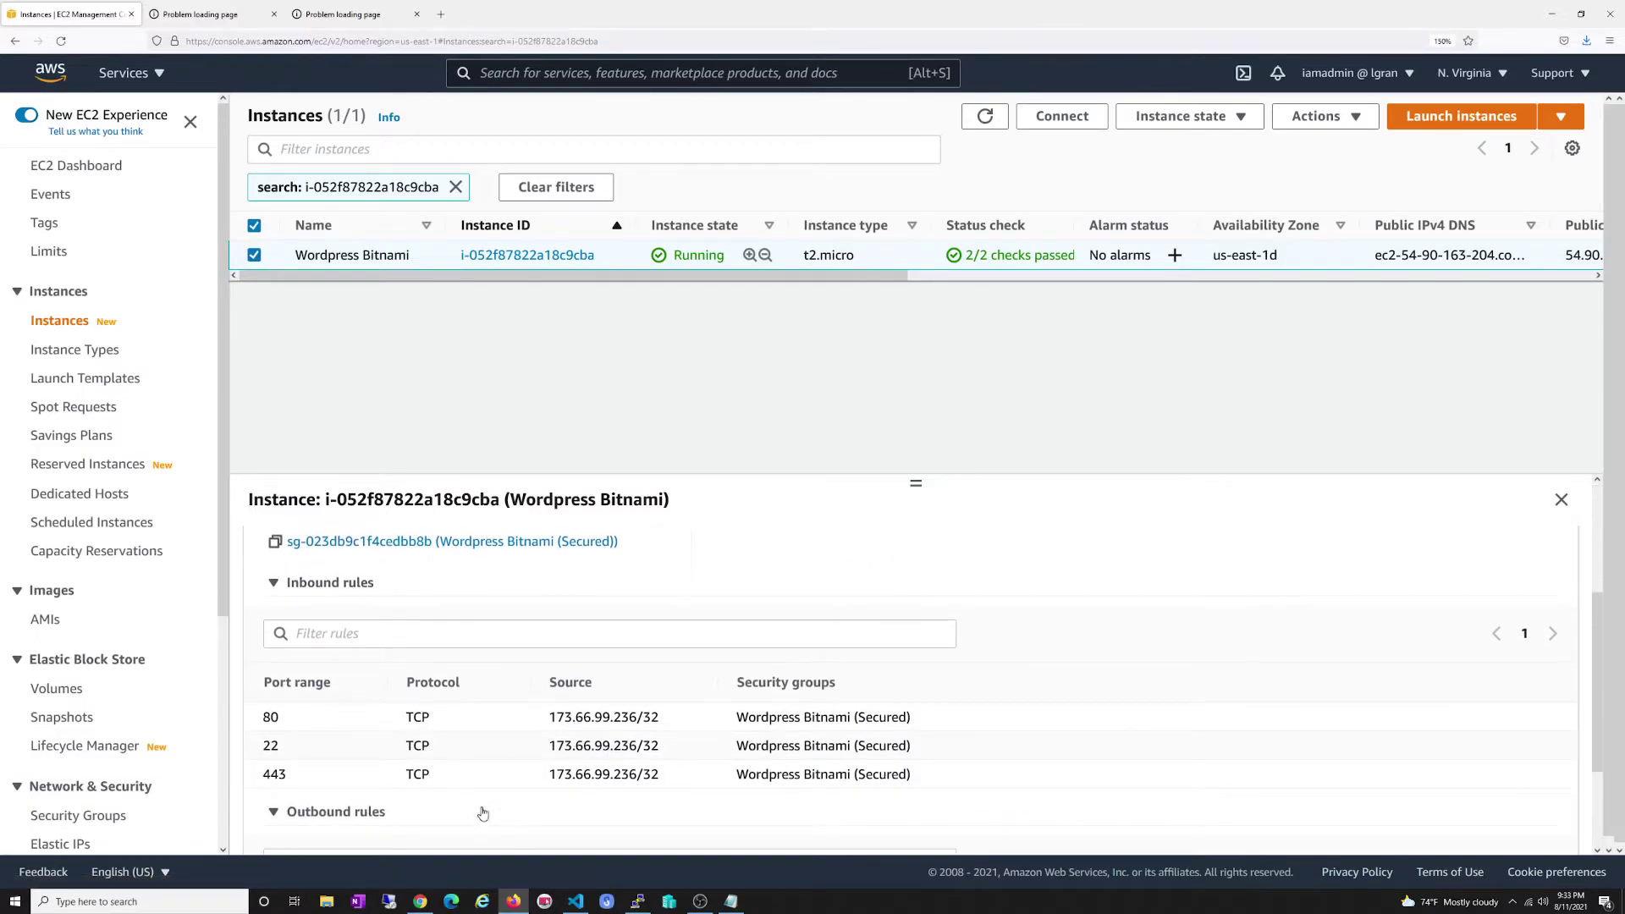
- Set the source of the HTTP and HTTPS inbound rules in the instance's security group to Anywhere-IPv4, and save the rules
{"action": "scroll", "coordinate": [453, 749], "scroll_direction": "up", "scroll_amount": 3}
{"action": "left_click", "coordinate": [446, 748]}
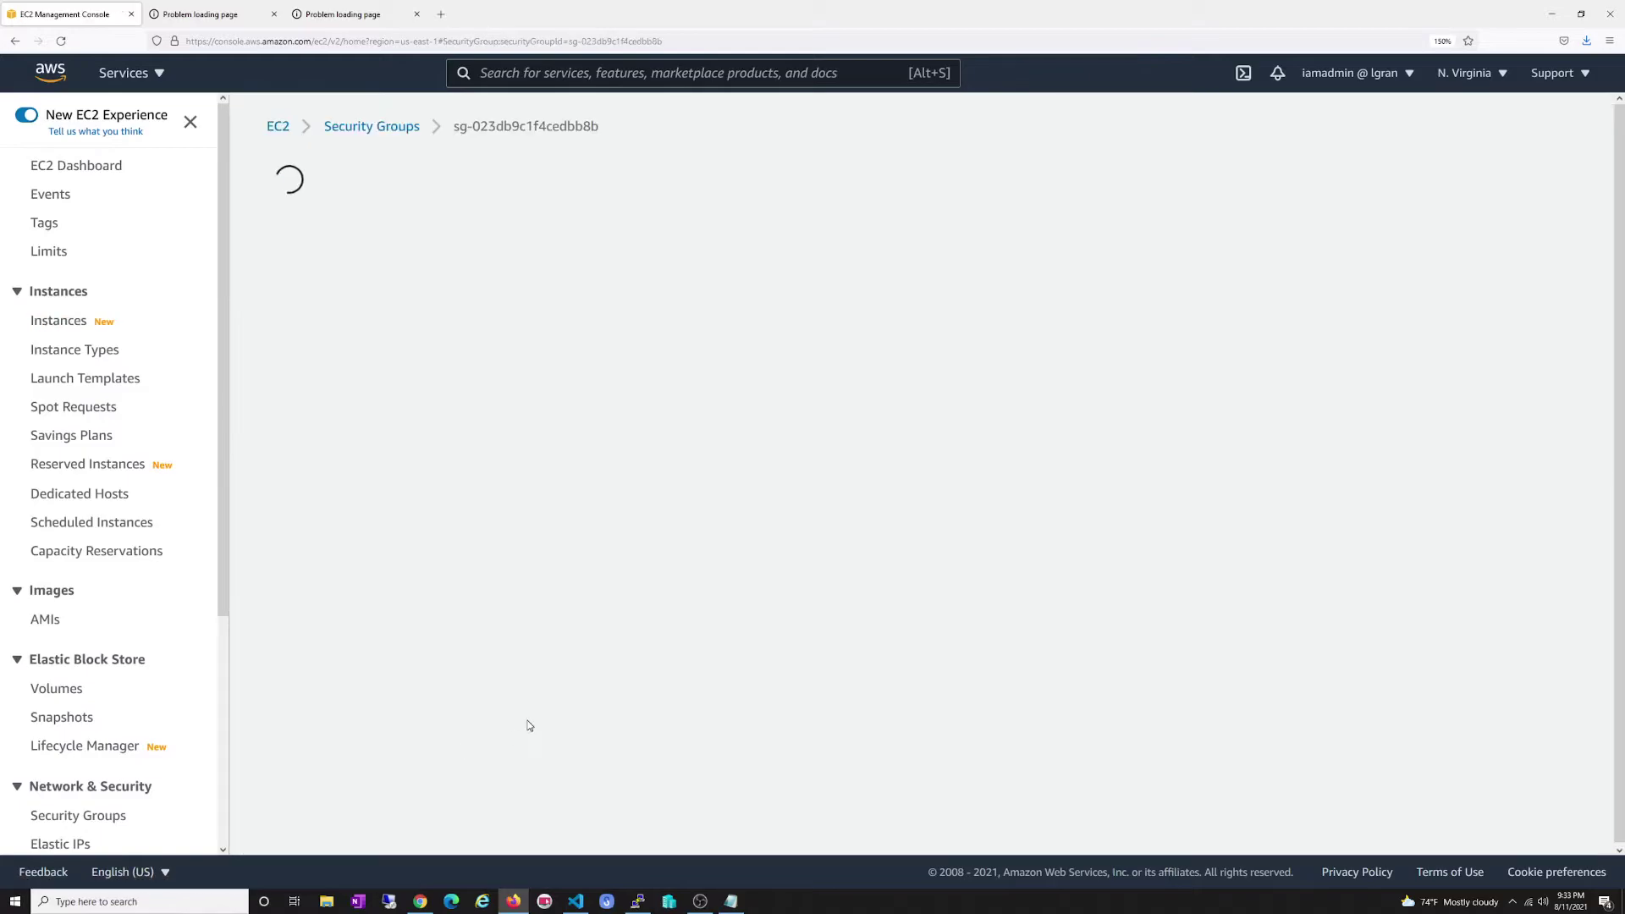
{"action": "scroll", "coordinate": [944, 701], "scroll_direction": "down", "scroll_amount": 1}
{"action": "left_click", "coordinate": [1490, 612]}
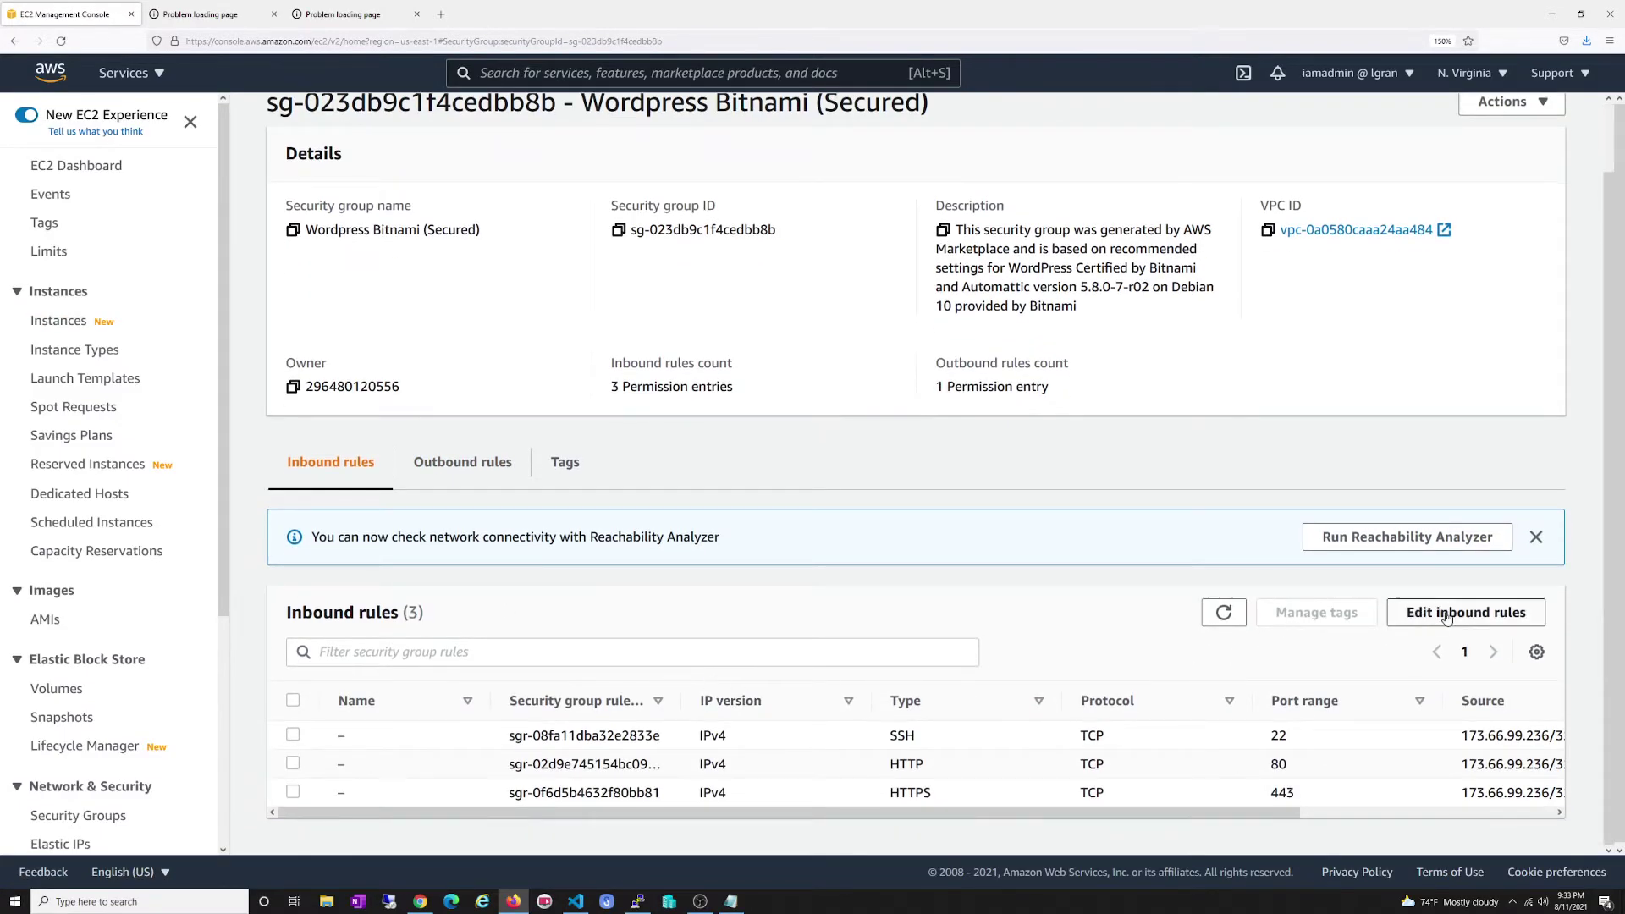
{"action": "left_click", "coordinate": [880, 431]}
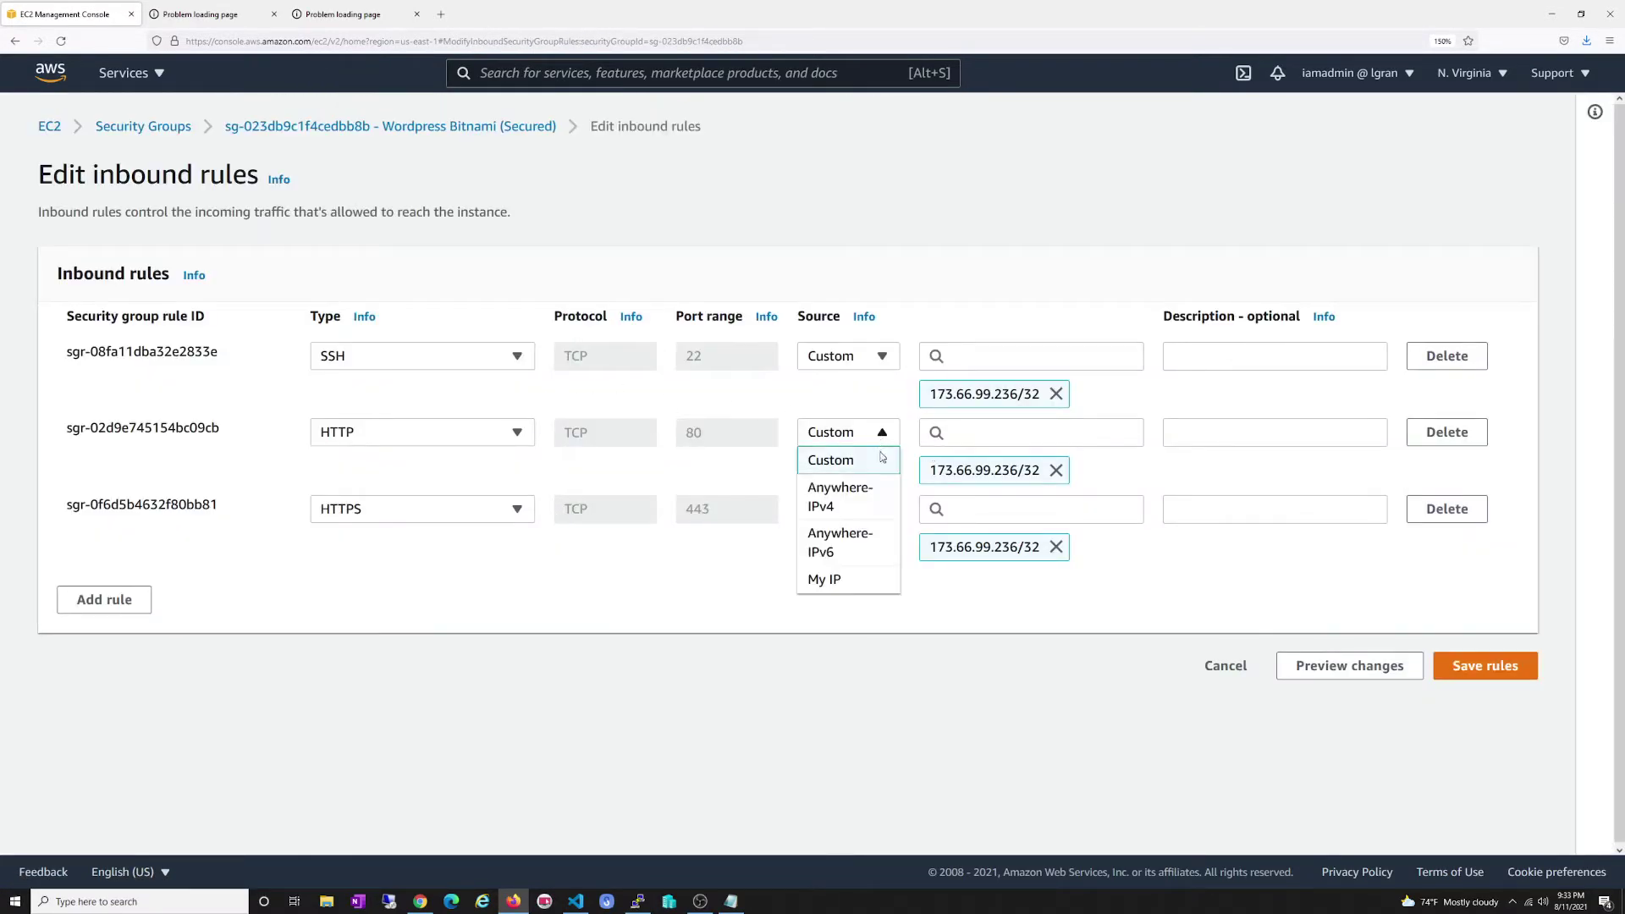
{"action": "left_click", "coordinate": [842, 499]}
{"action": "left_click", "coordinate": [856, 511]}
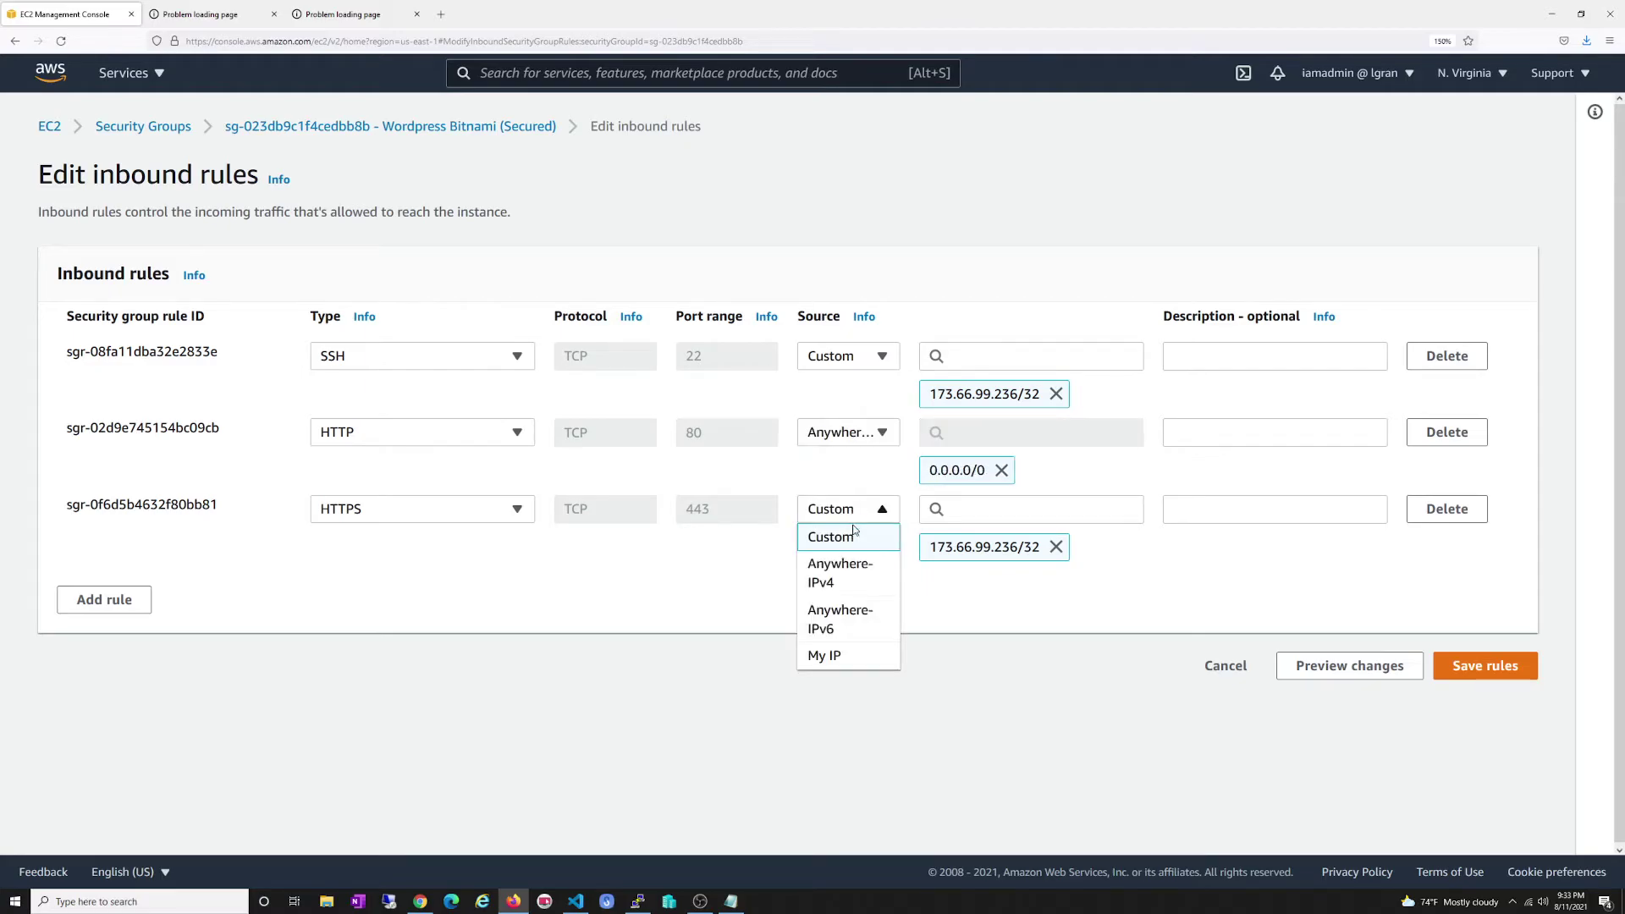
{"action": "left_click", "coordinate": [857, 580]}
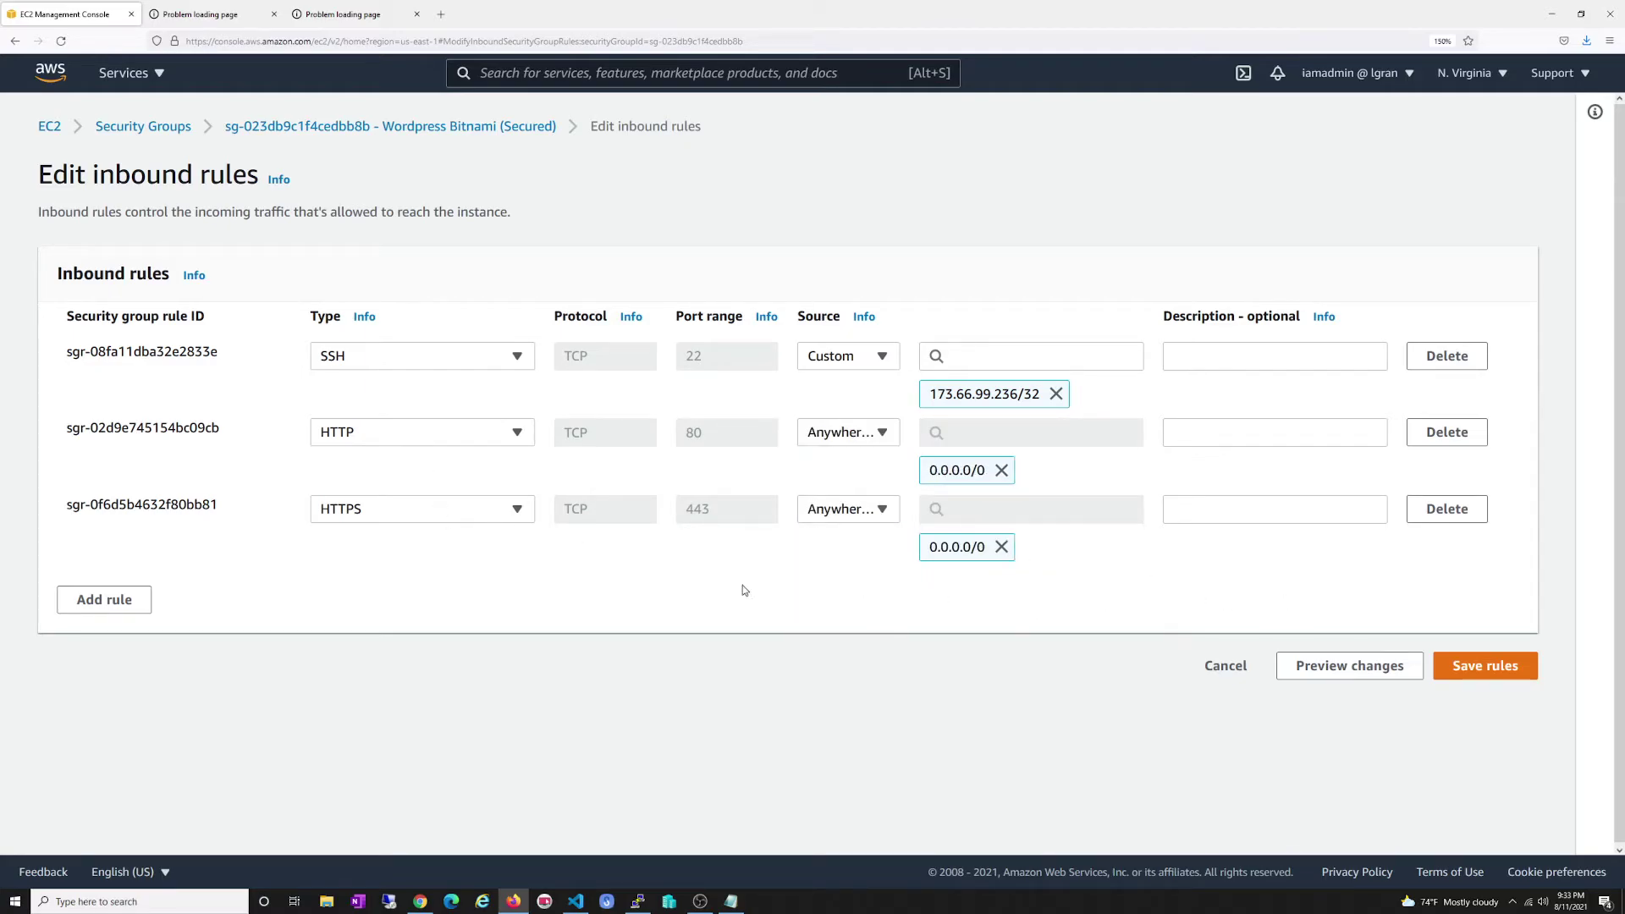
{"action": "left_click", "coordinate": [1491, 667]}
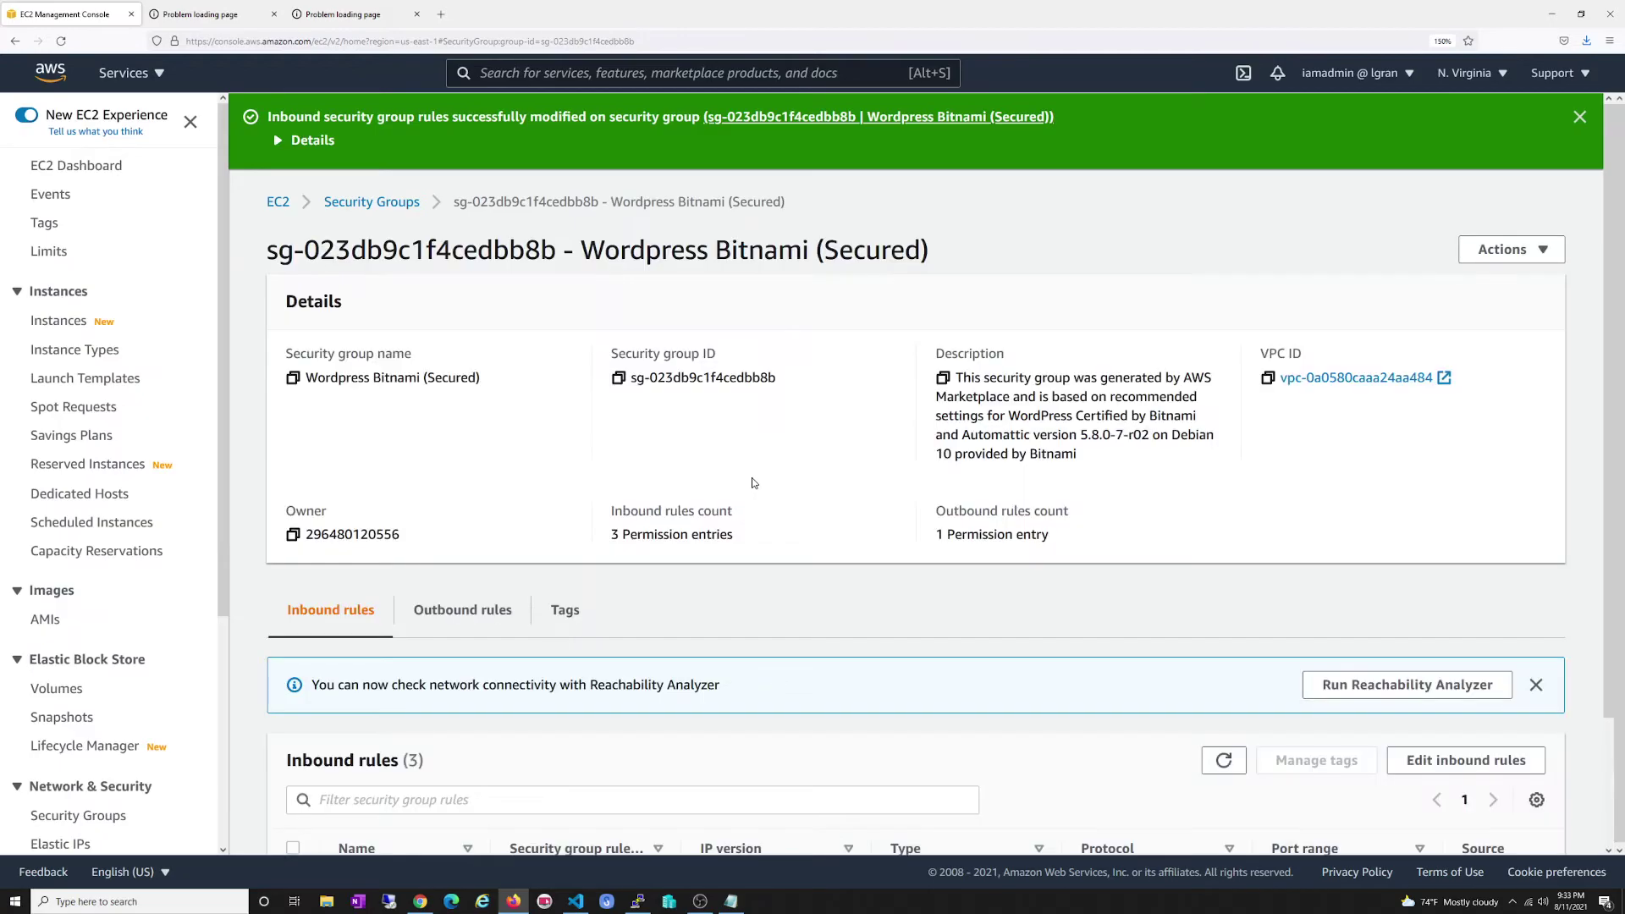
- Return to the running instances, enlarge the Wordpress Bitnami details, and check its inbound and outbound rules after refreshing the list
{"action": "left_click", "coordinate": [278, 203]}
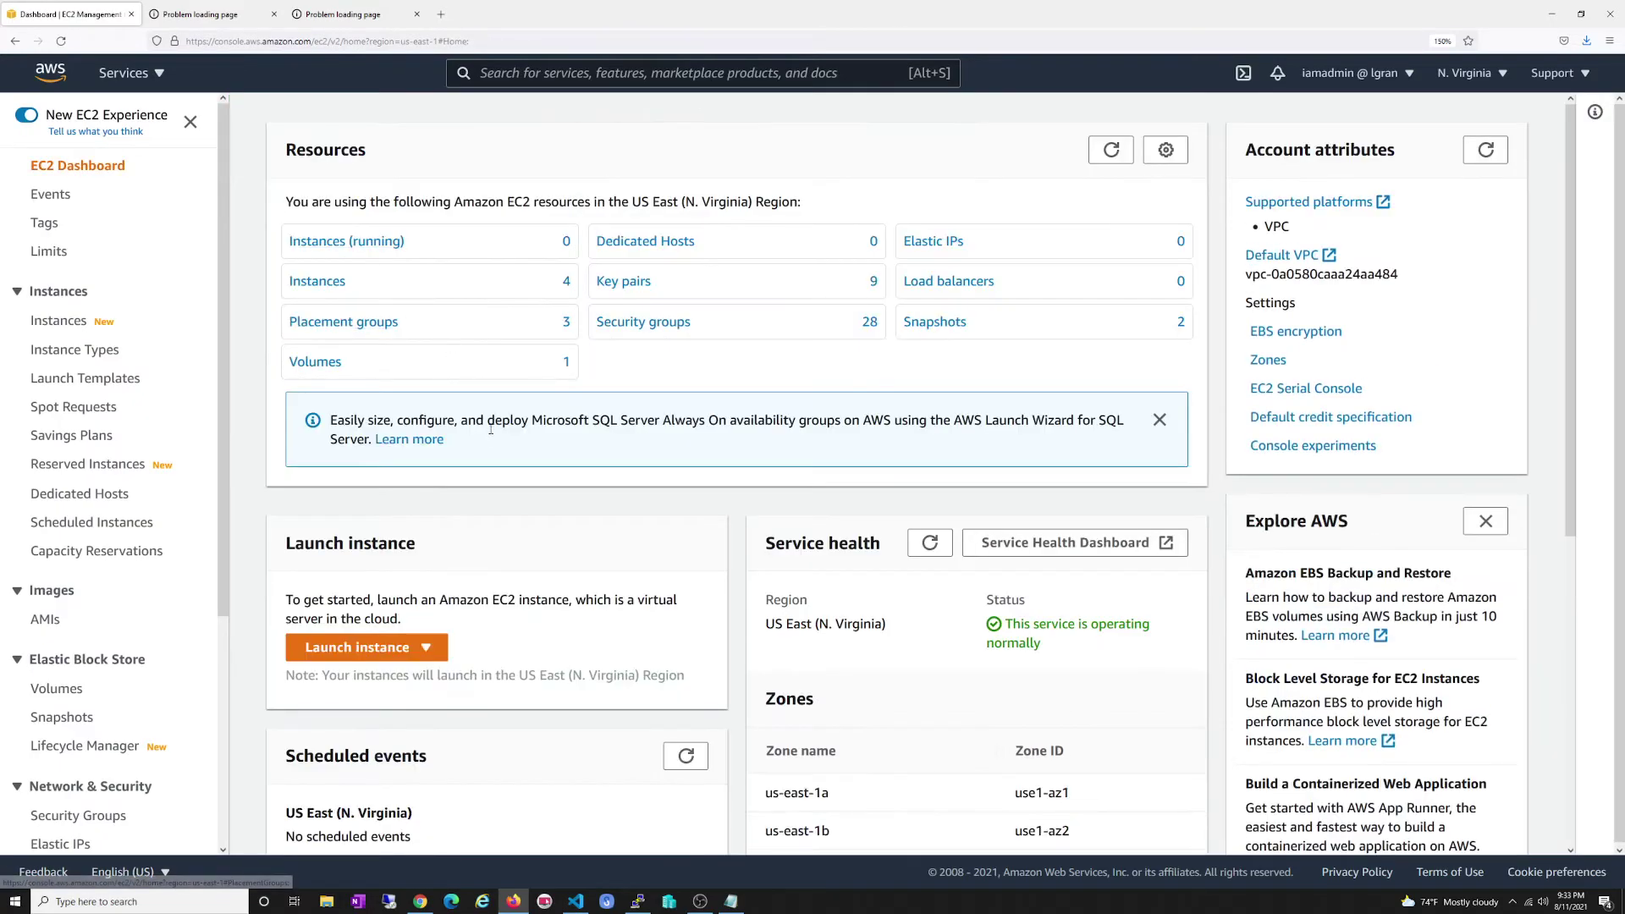
{"action": "left_click", "coordinate": [347, 242]}
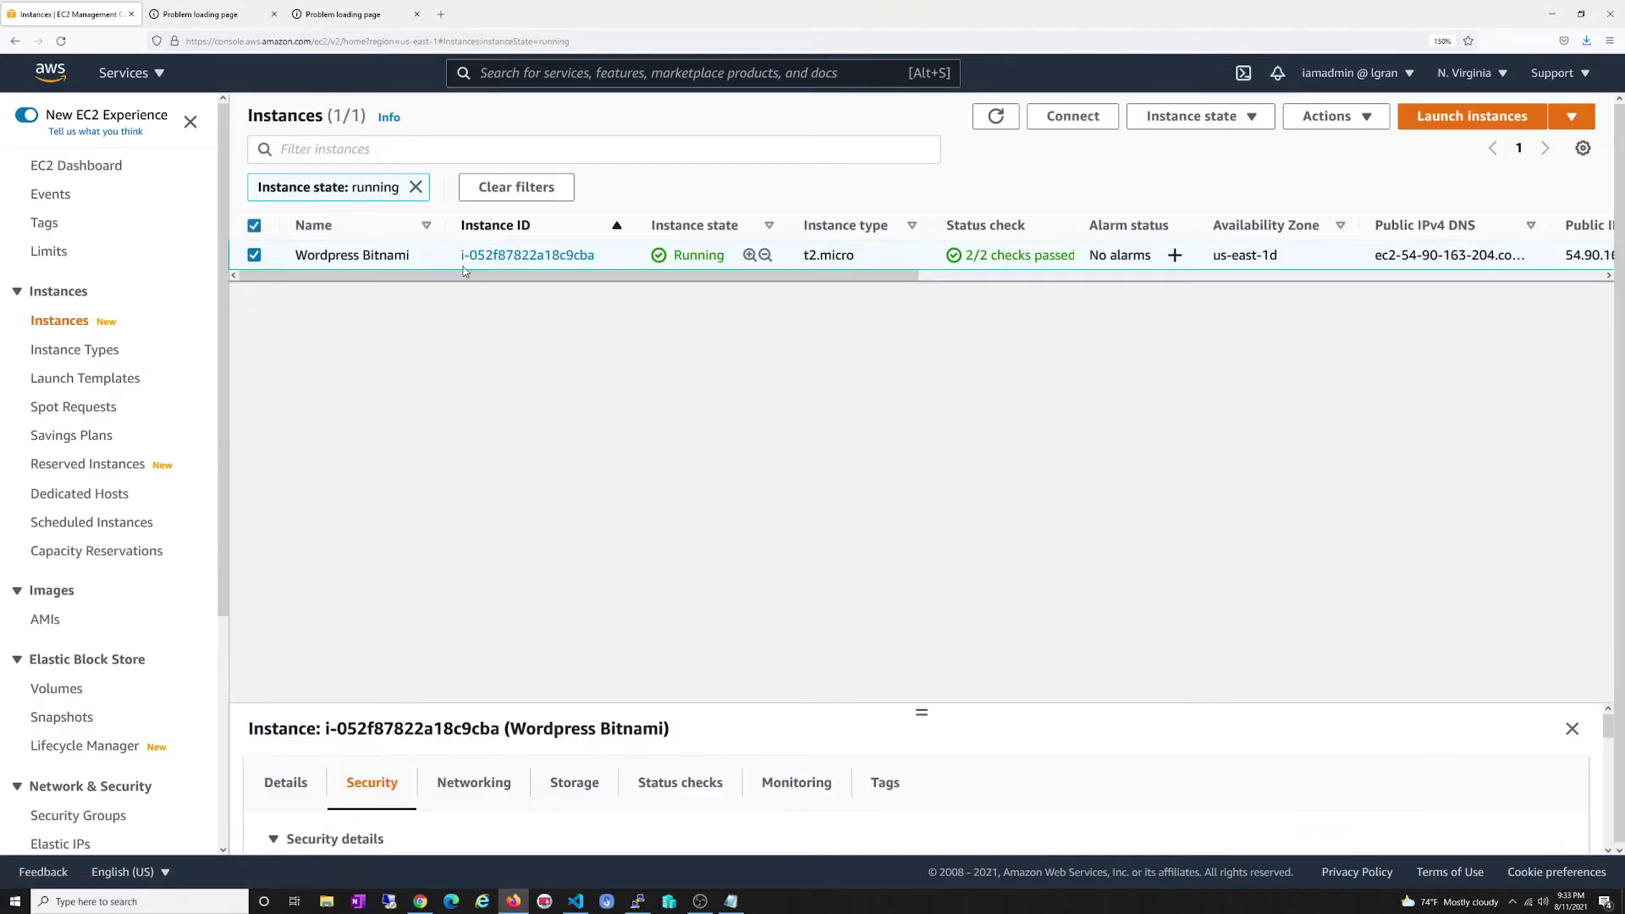
{"action": "left_click_drag", "start_coordinate": [913, 714], "coordinate": [919, 558]}
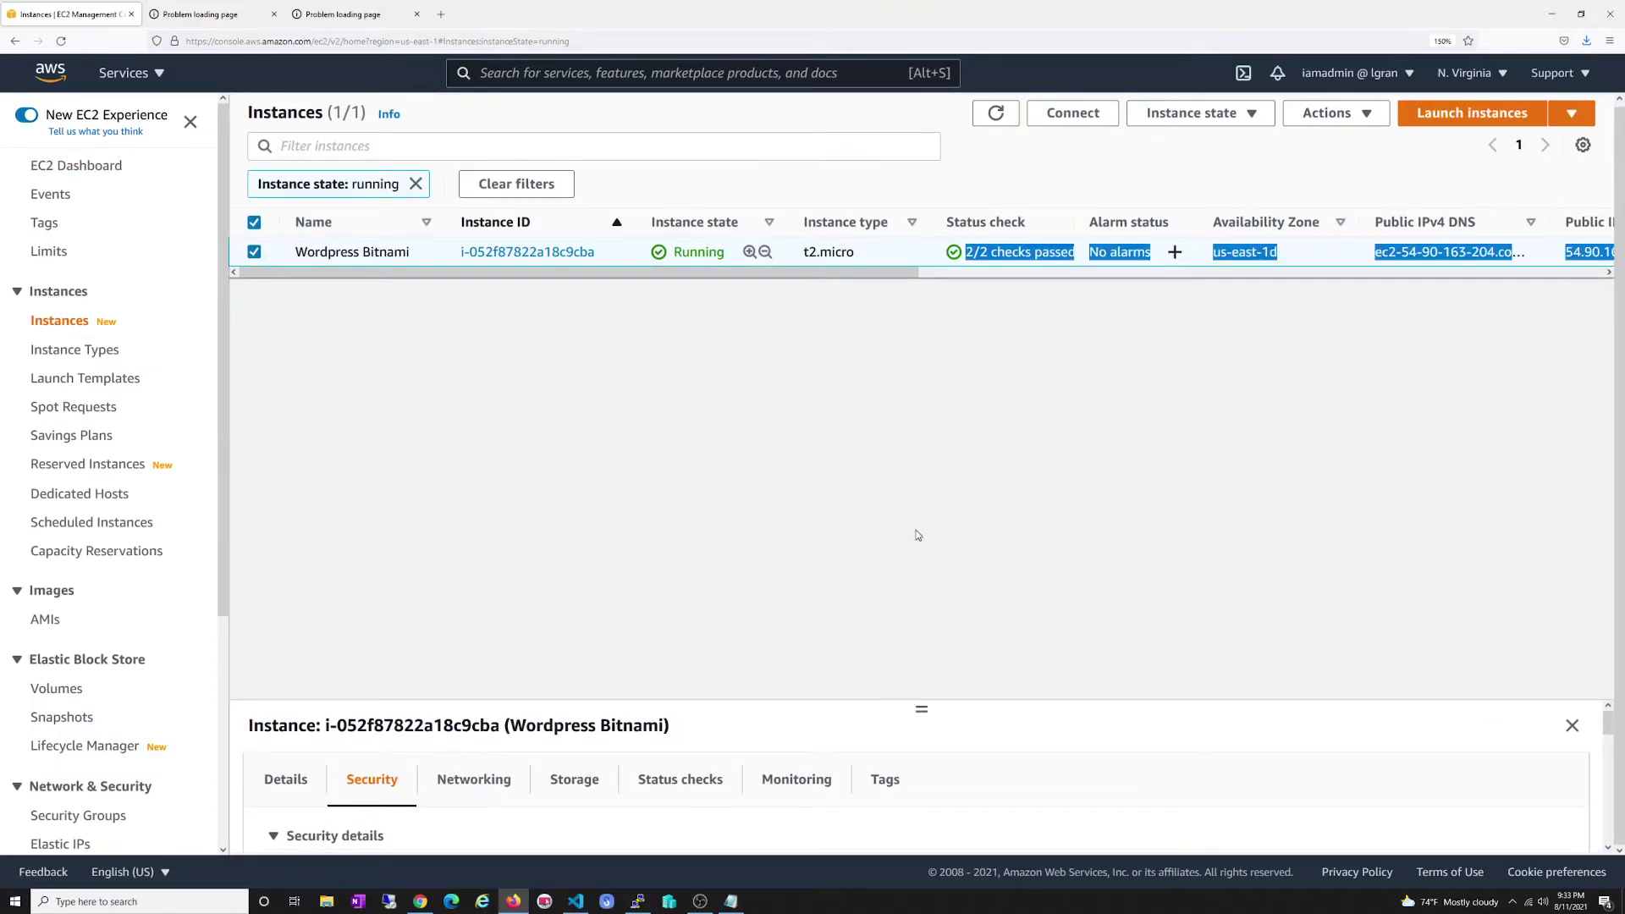
{"action": "left_click_drag", "start_coordinate": [921, 709], "coordinate": [921, 338]}
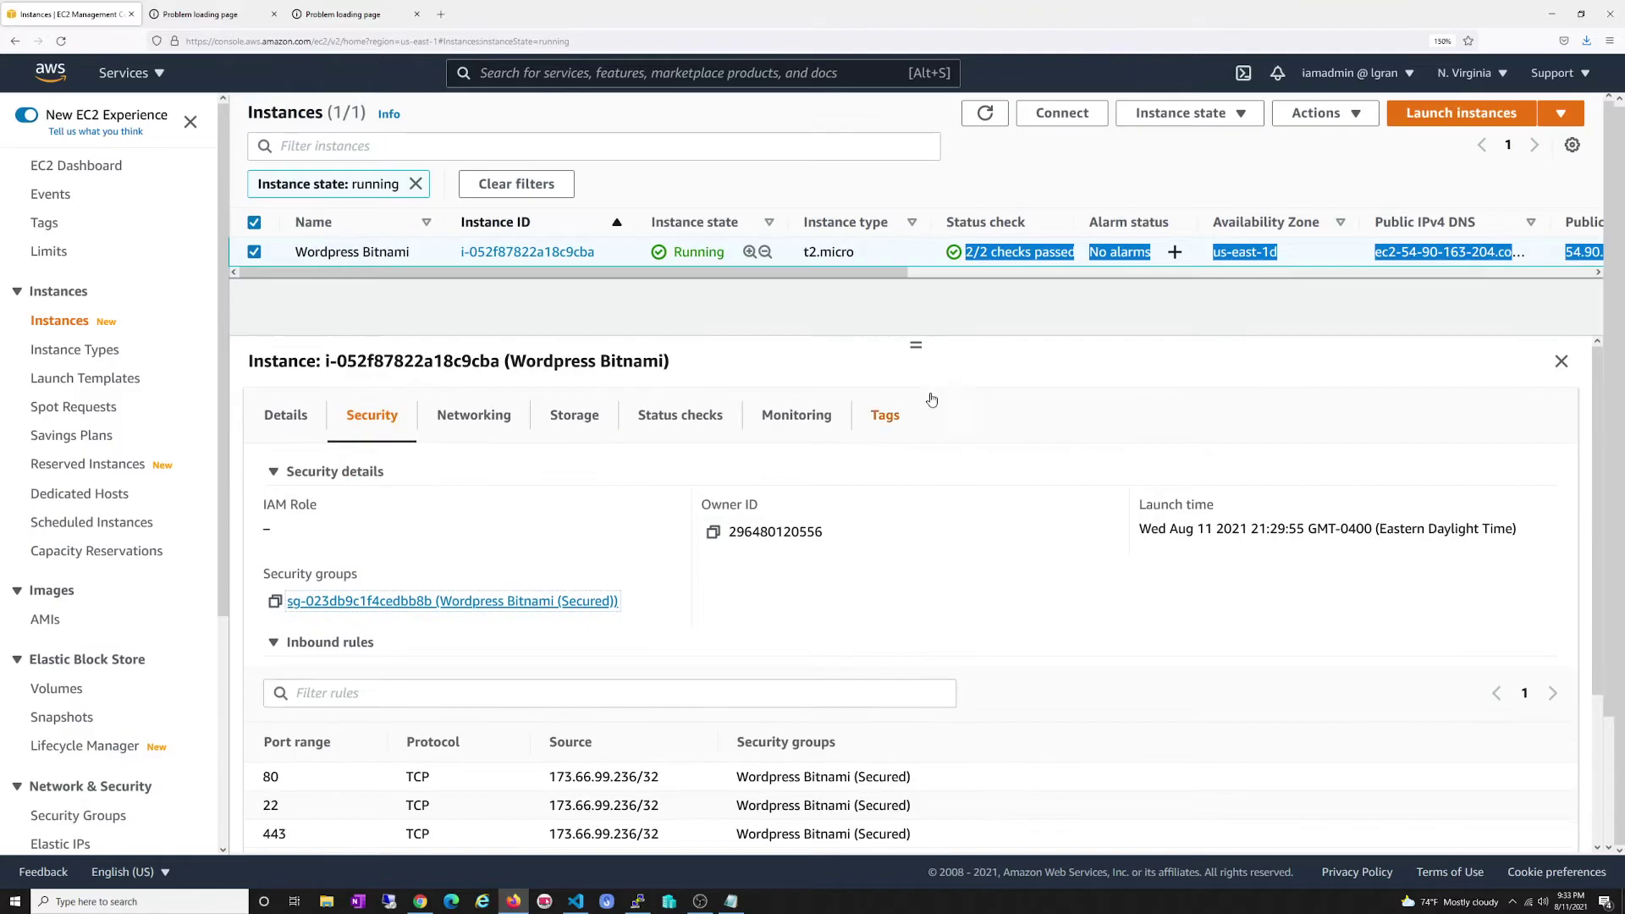
{"action": "left_click", "coordinate": [1001, 378]}
{"action": "scroll", "coordinate": [999, 378], "scroll_direction": "down", "scroll_amount": 3}
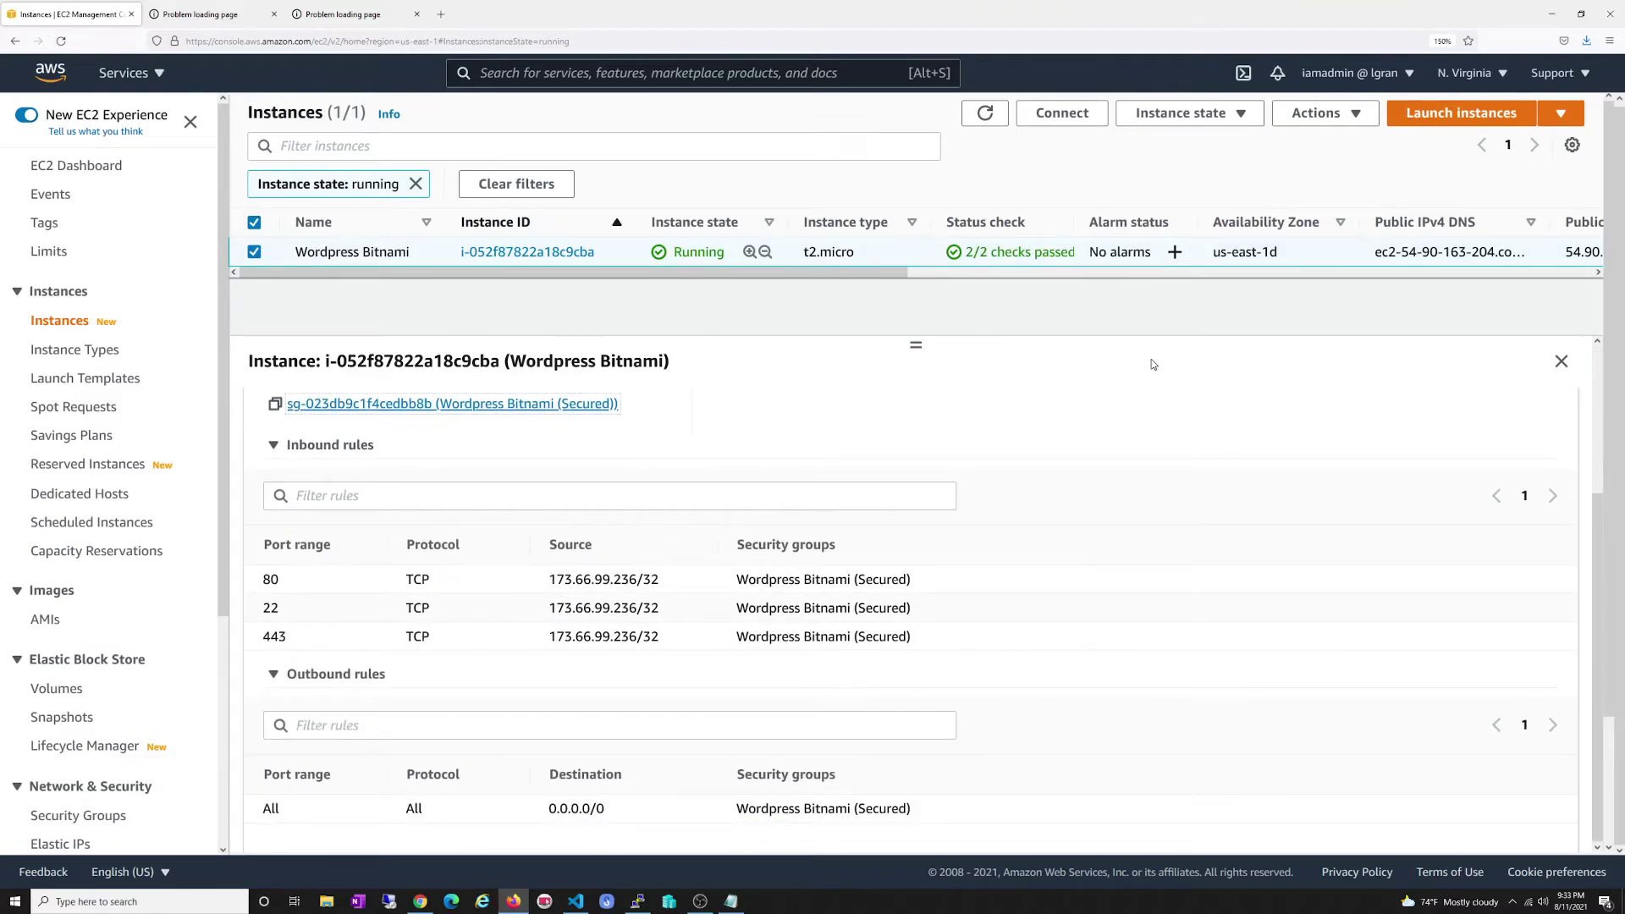
{"action": "left_click", "coordinate": [971, 113]}
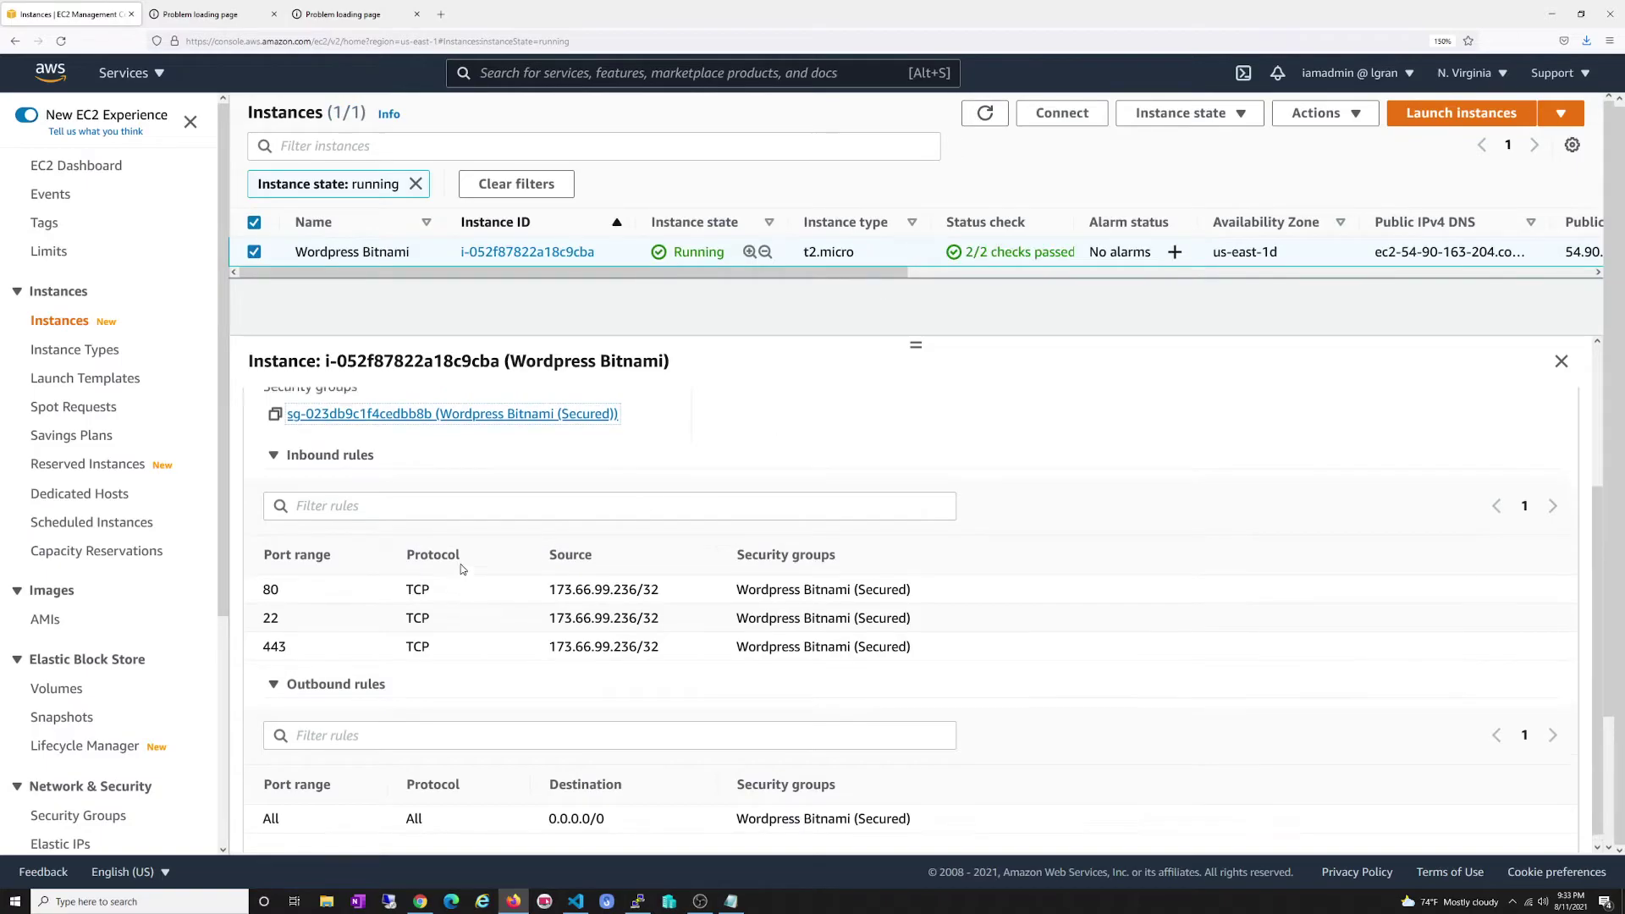
{"action": "scroll", "coordinate": [463, 570], "scroll_direction": "up", "scroll_amount": 1}
- Open the instance's security group, reload its page, and check the sources of the saved inbound rules
{"action": "left_click", "coordinate": [513, 506]}
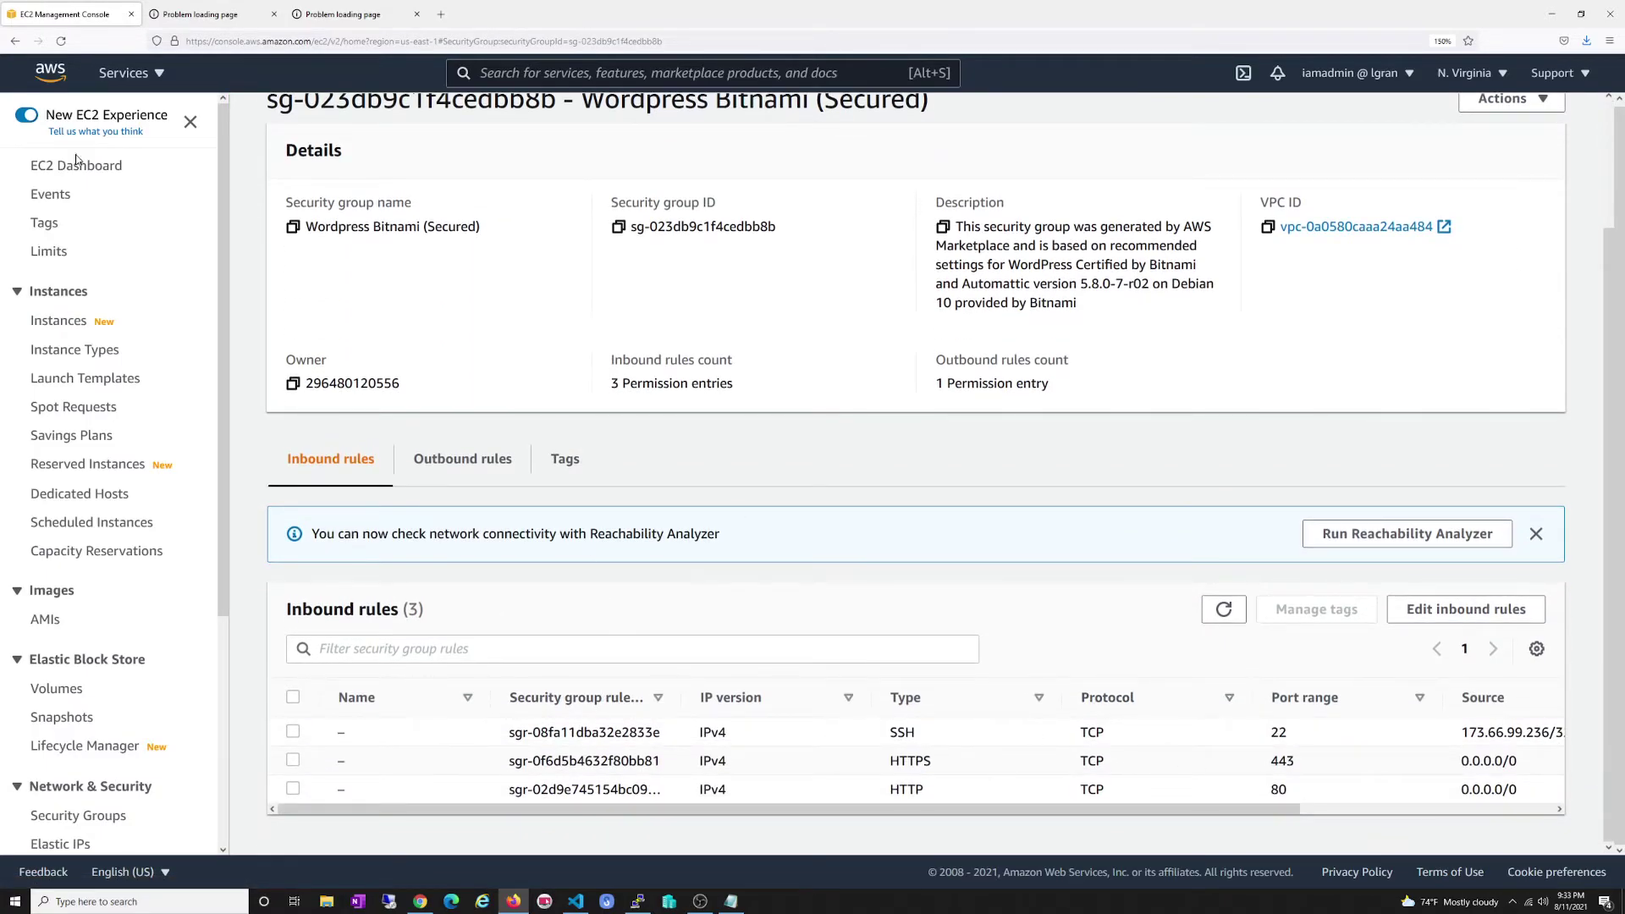
{"action": "left_click", "coordinate": [61, 41]}
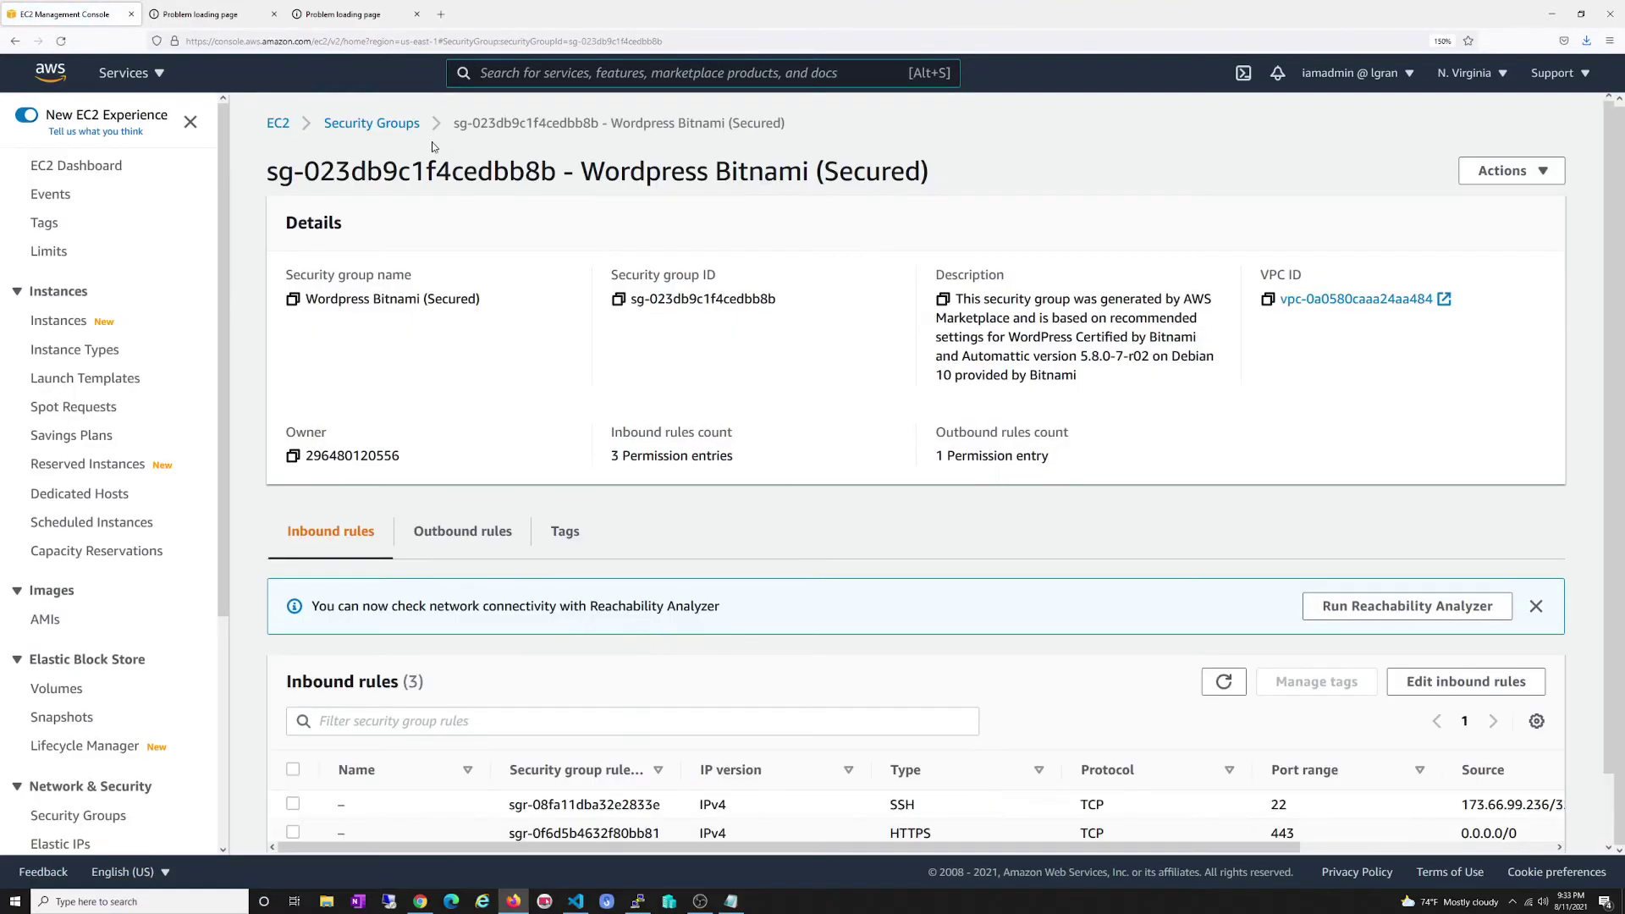
{"action": "scroll", "coordinate": [592, 559], "scroll_direction": "down", "scroll_amount": 1}
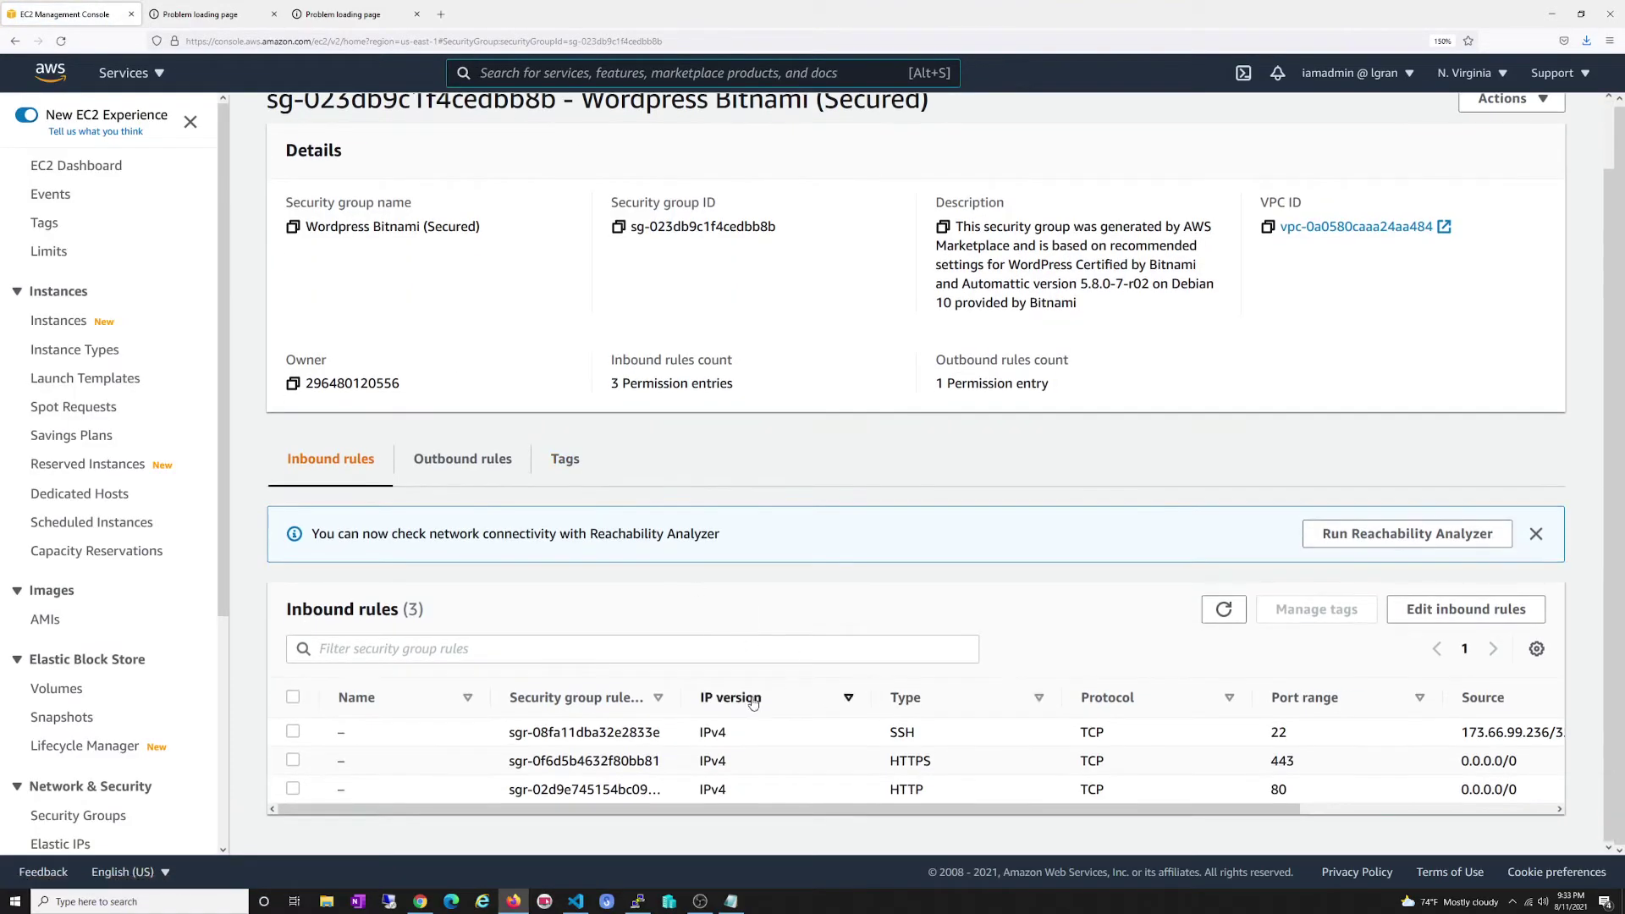
{"action": "scroll", "coordinate": [551, 423], "scroll_direction": "up", "scroll_amount": 1}
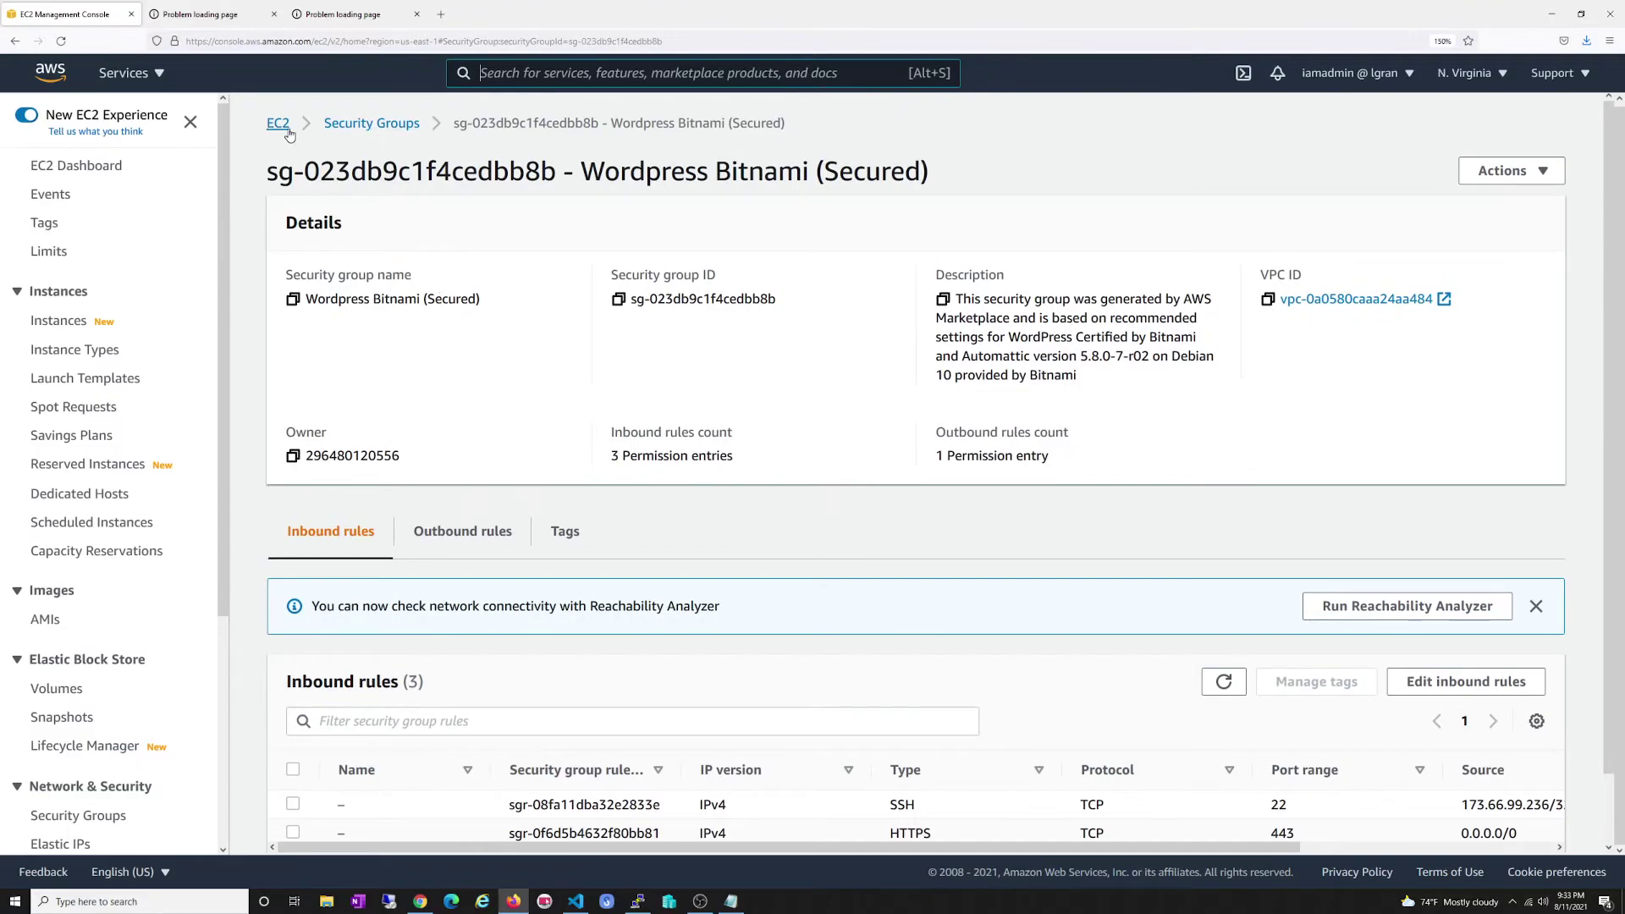
- Go back through the EC2 dashboard to the running instances, reselect Wordpress Bitnami, and review its security rules
{"action": "left_click", "coordinate": [279, 123]}
{"action": "left_click", "coordinate": [392, 236]}
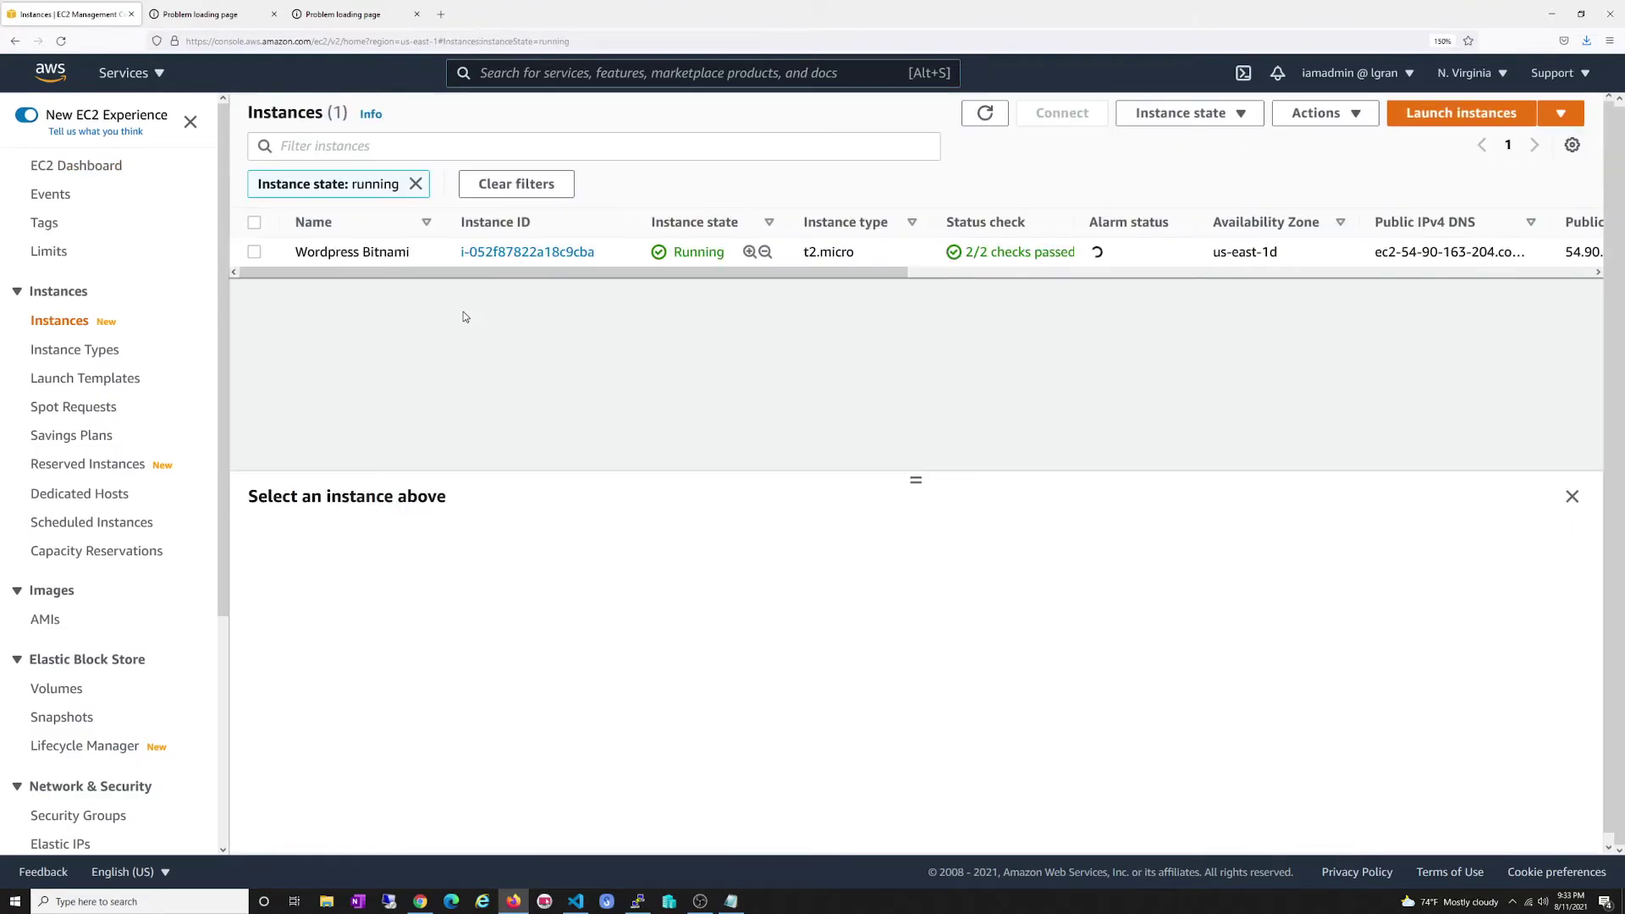
{"action": "left_click", "coordinate": [254, 251]}
{"action": "scroll", "coordinate": [462, 545], "scroll_direction": "up", "scroll_amount": 2}
{"action": "left_click", "coordinate": [373, 552]}
{"action": "scroll", "coordinate": [496, 624], "scroll_direction": "down", "scroll_amount": 1}
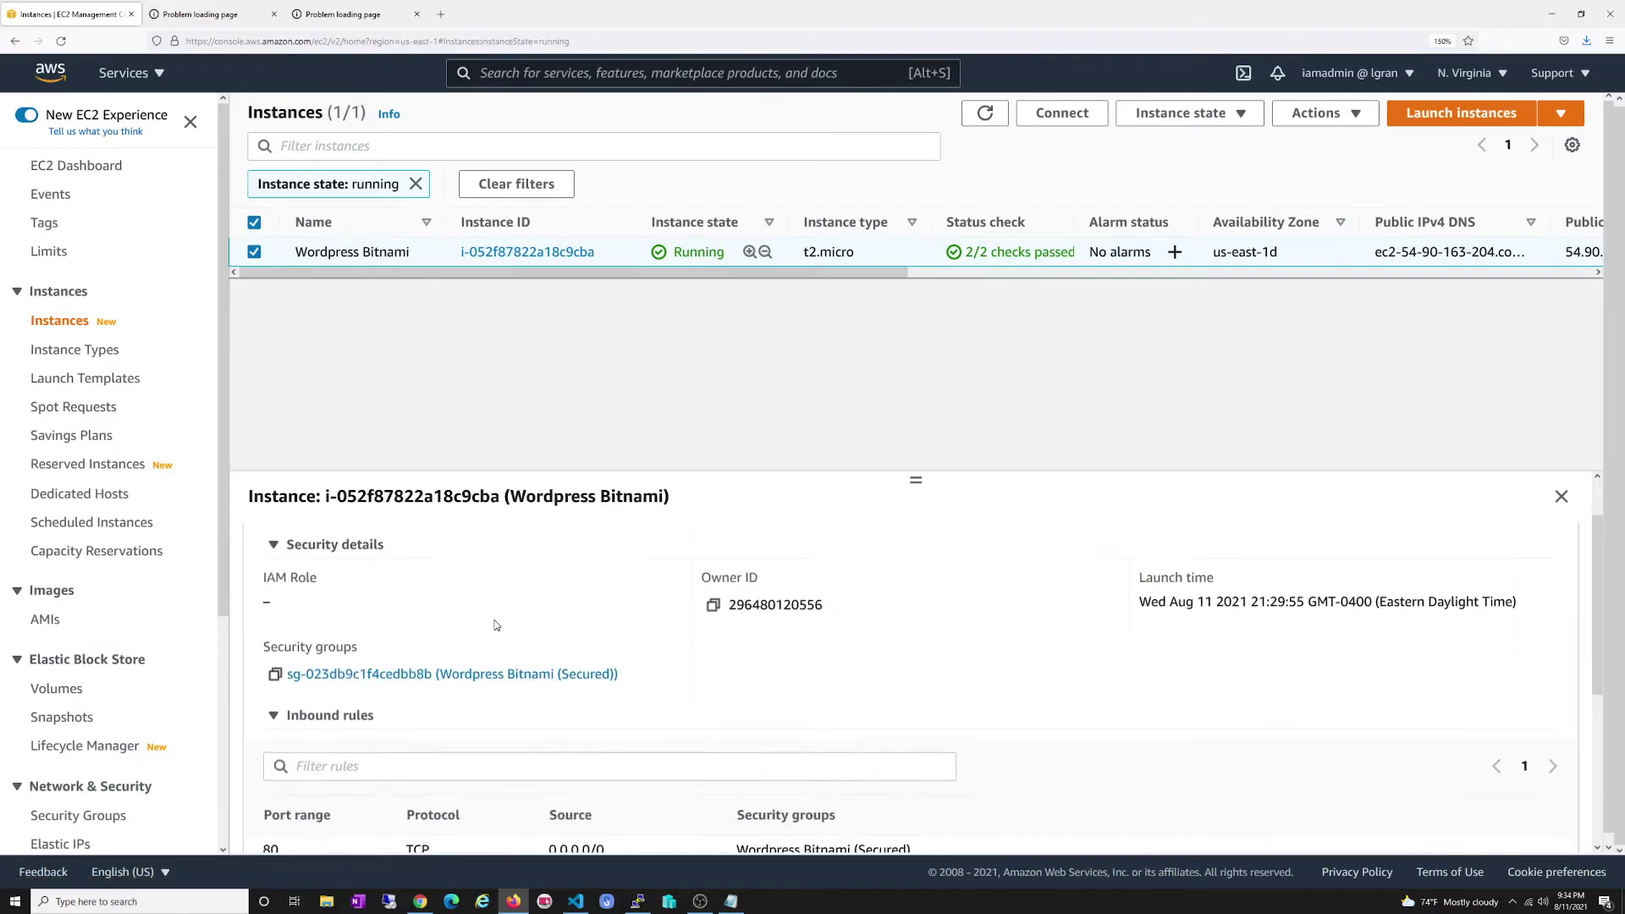
{"action": "scroll", "coordinate": [496, 625], "scroll_direction": "down", "scroll_amount": 3}
- Reload the site at the instance's public DNS address and accept the self-signed certificate risk to continue to it
{"action": "left_click", "coordinate": [203, 14]}
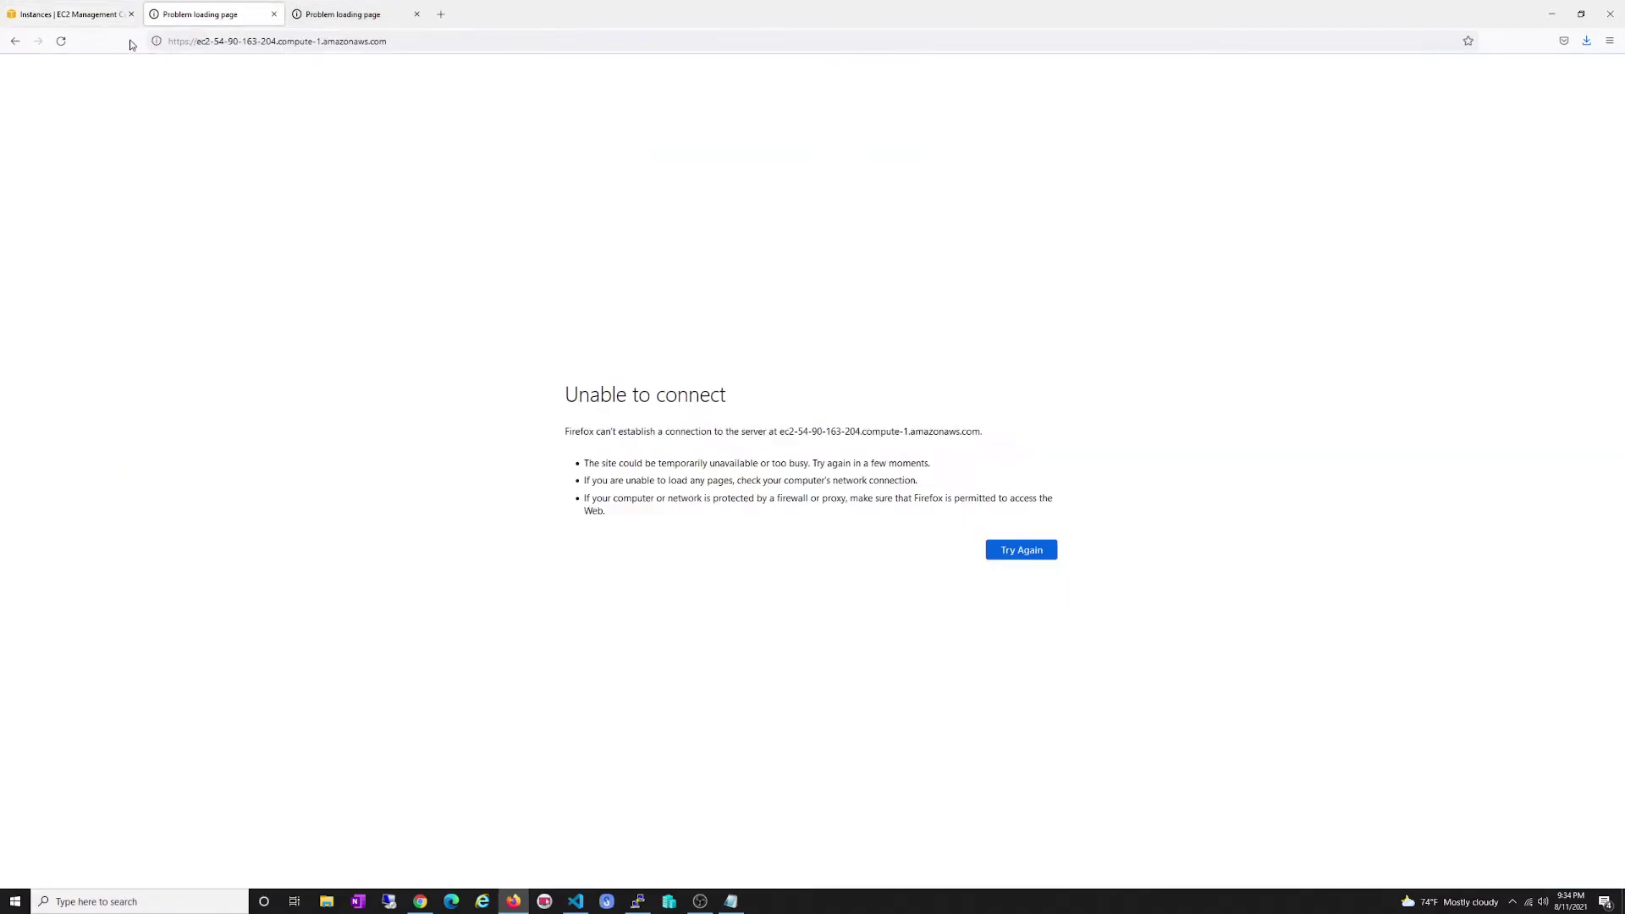
{"action": "left_click", "coordinate": [61, 40]}
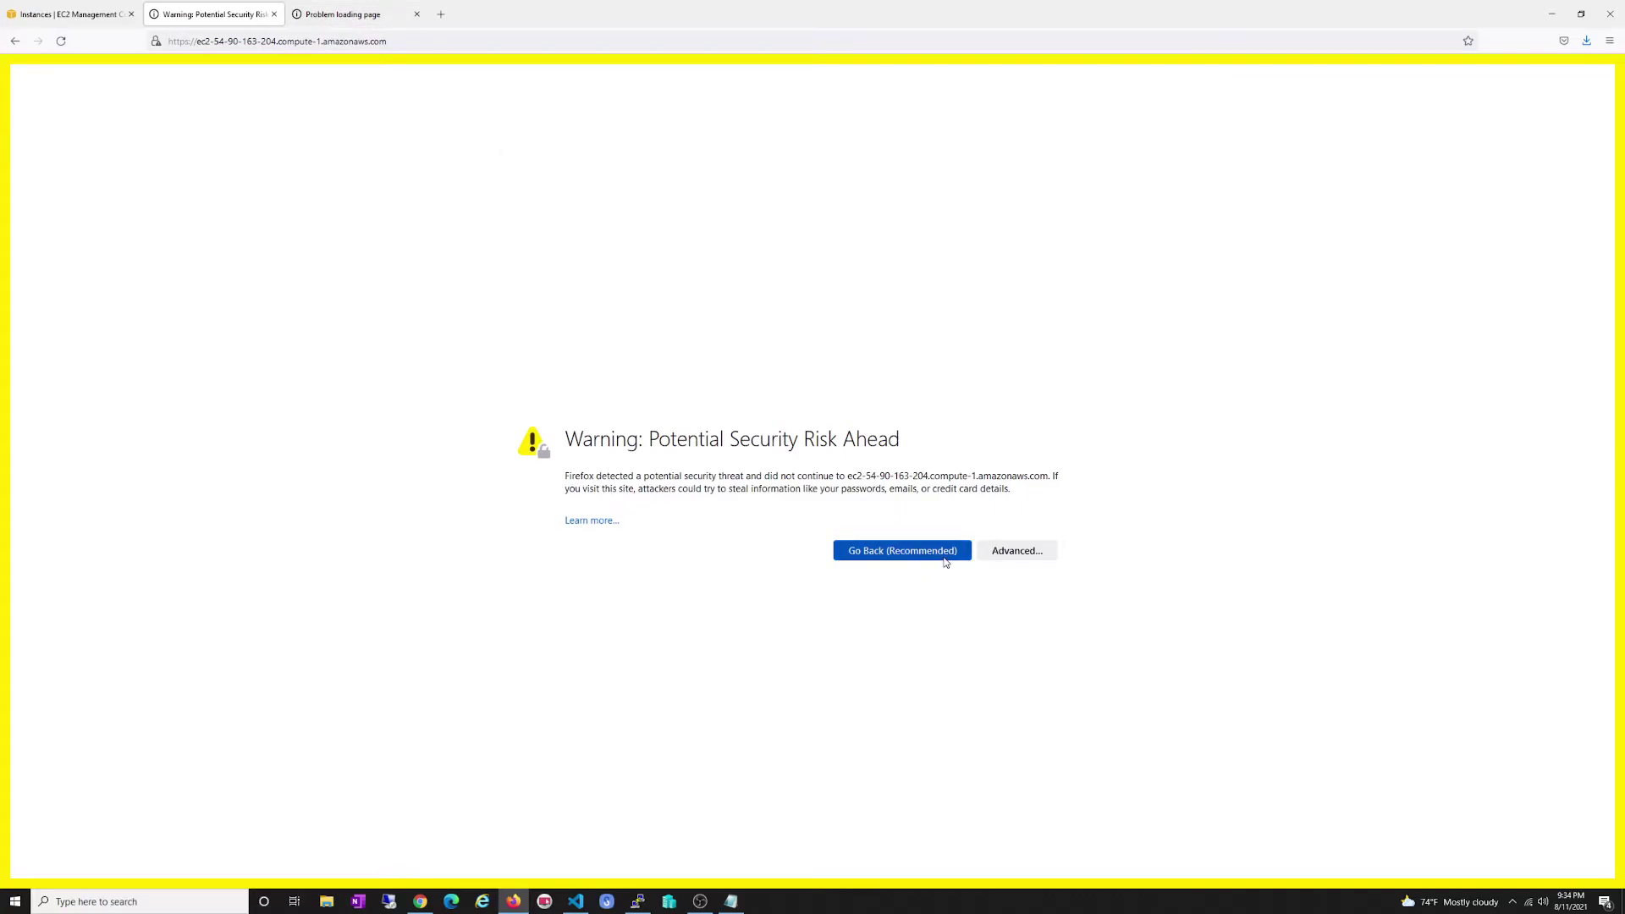
{"action": "left_click", "coordinate": [1011, 551]}
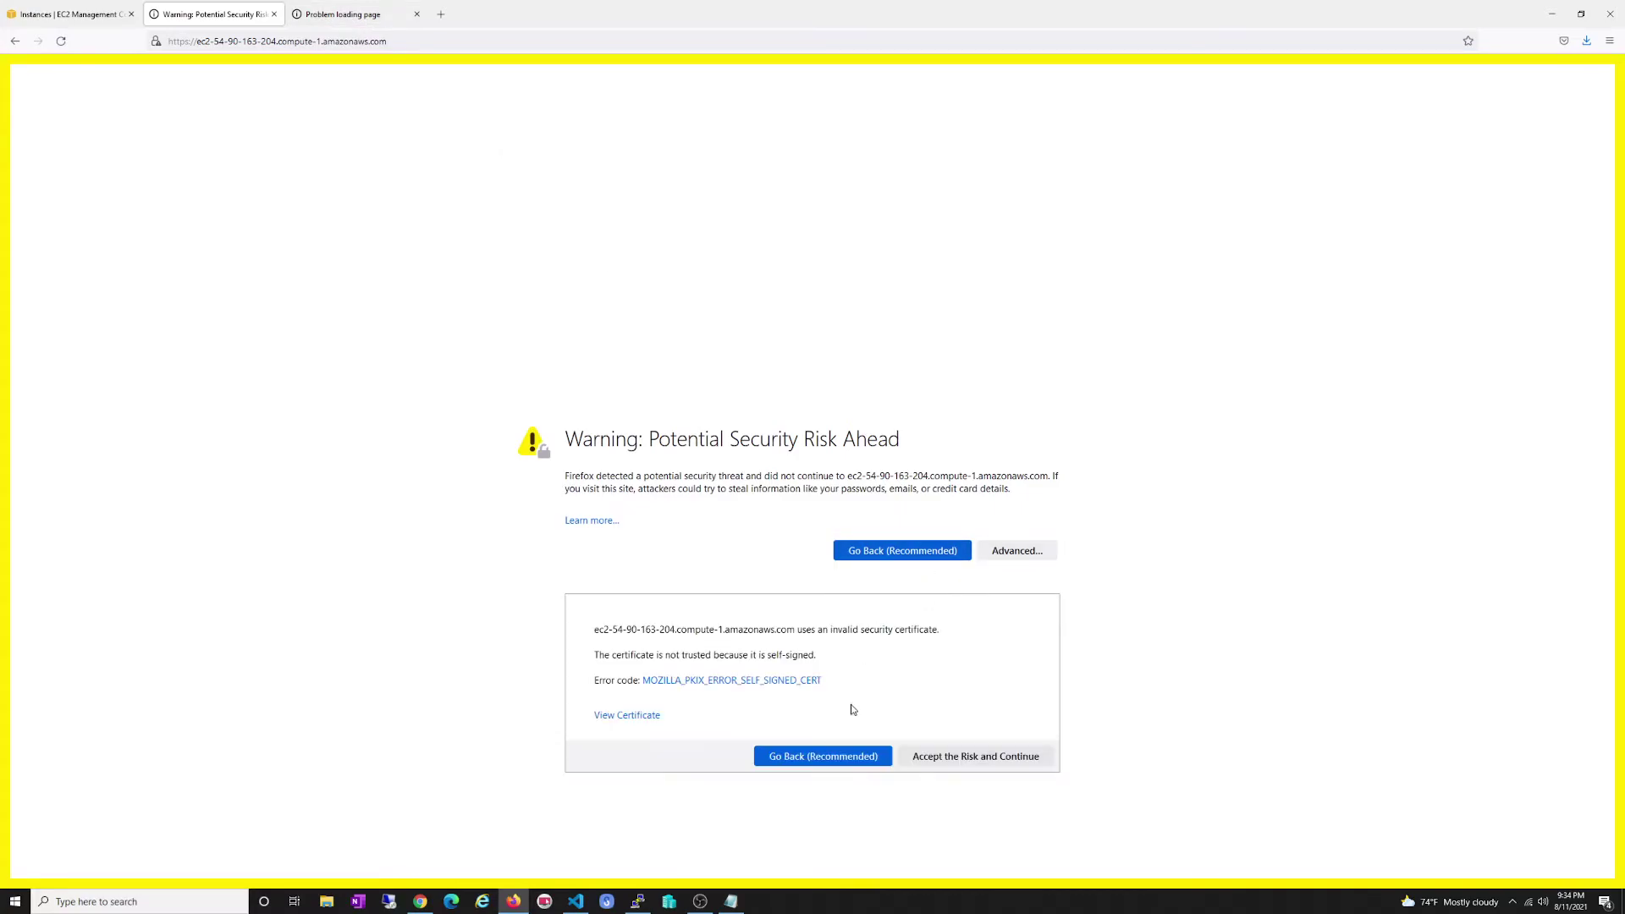
{"action": "left_click", "coordinate": [926, 759]}
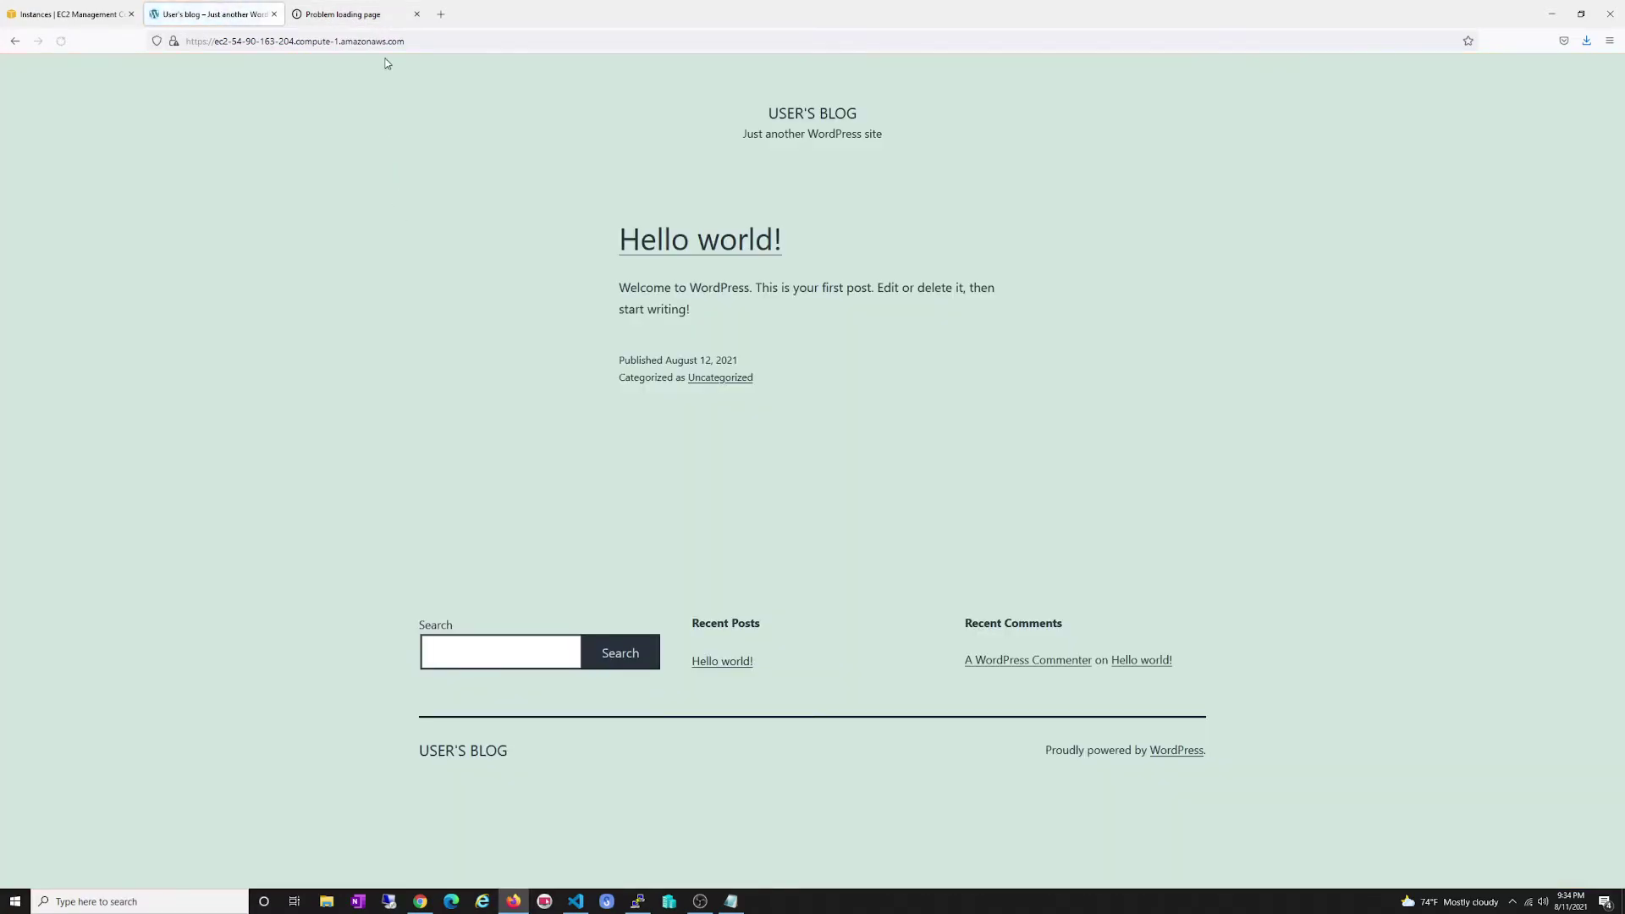
- Reload the site at 54.90.163.204 and accept its certificate risk to continue to the page
{"action": "left_click", "coordinate": [338, 13]}
{"action": "left_click", "coordinate": [61, 41]}
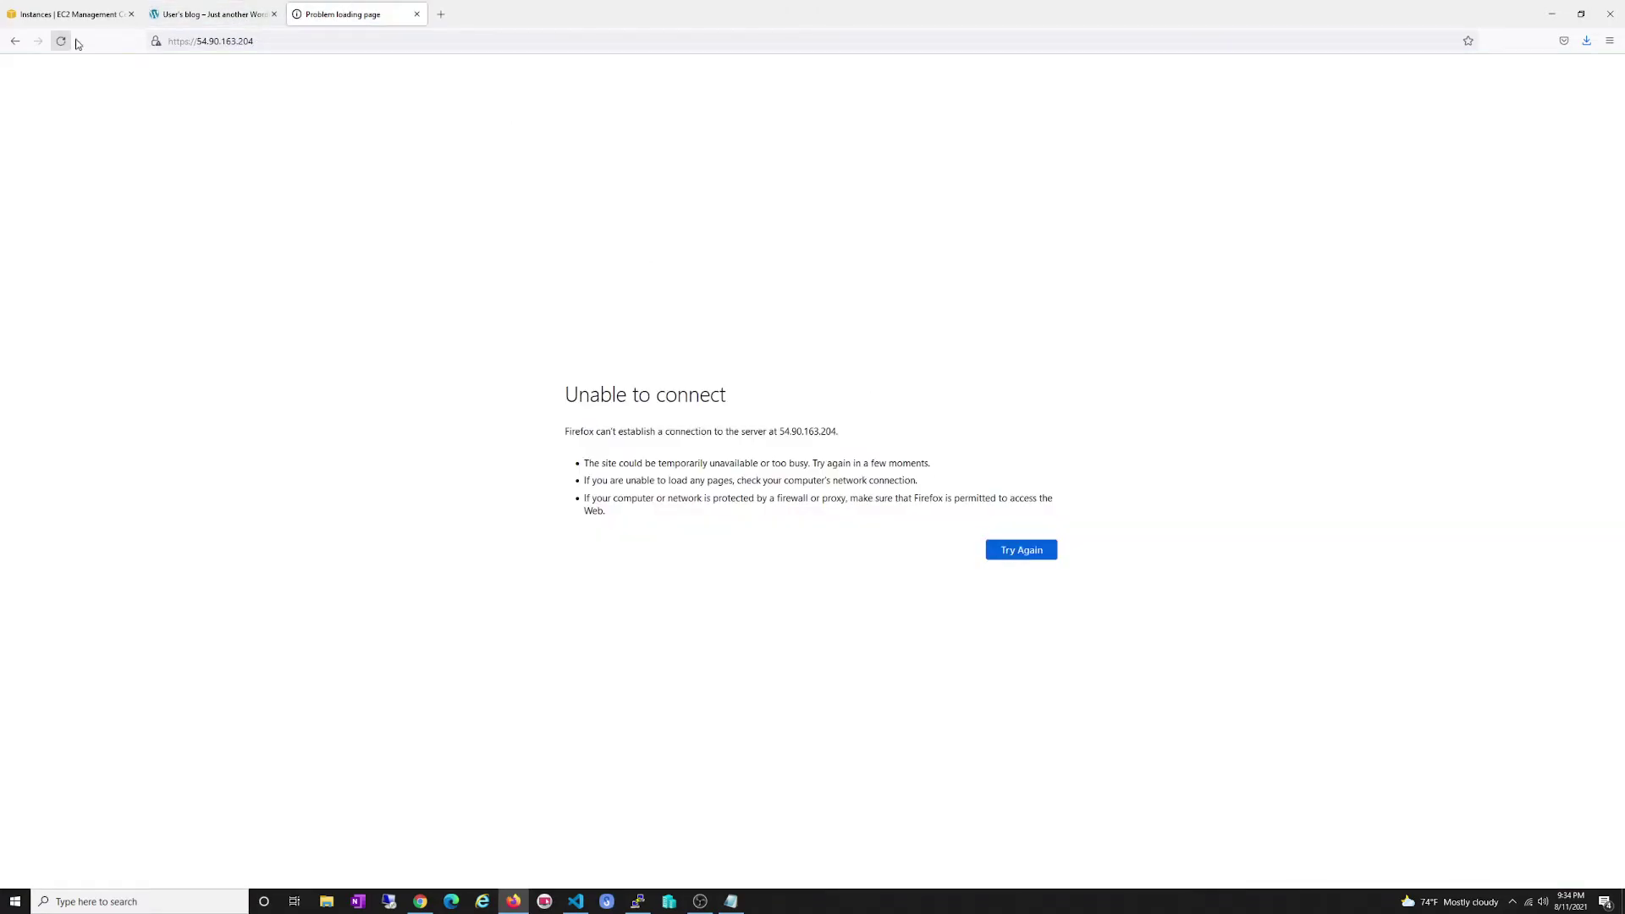
{"action": "left_click", "coordinate": [1015, 552]}
{"action": "left_click", "coordinate": [970, 769]}
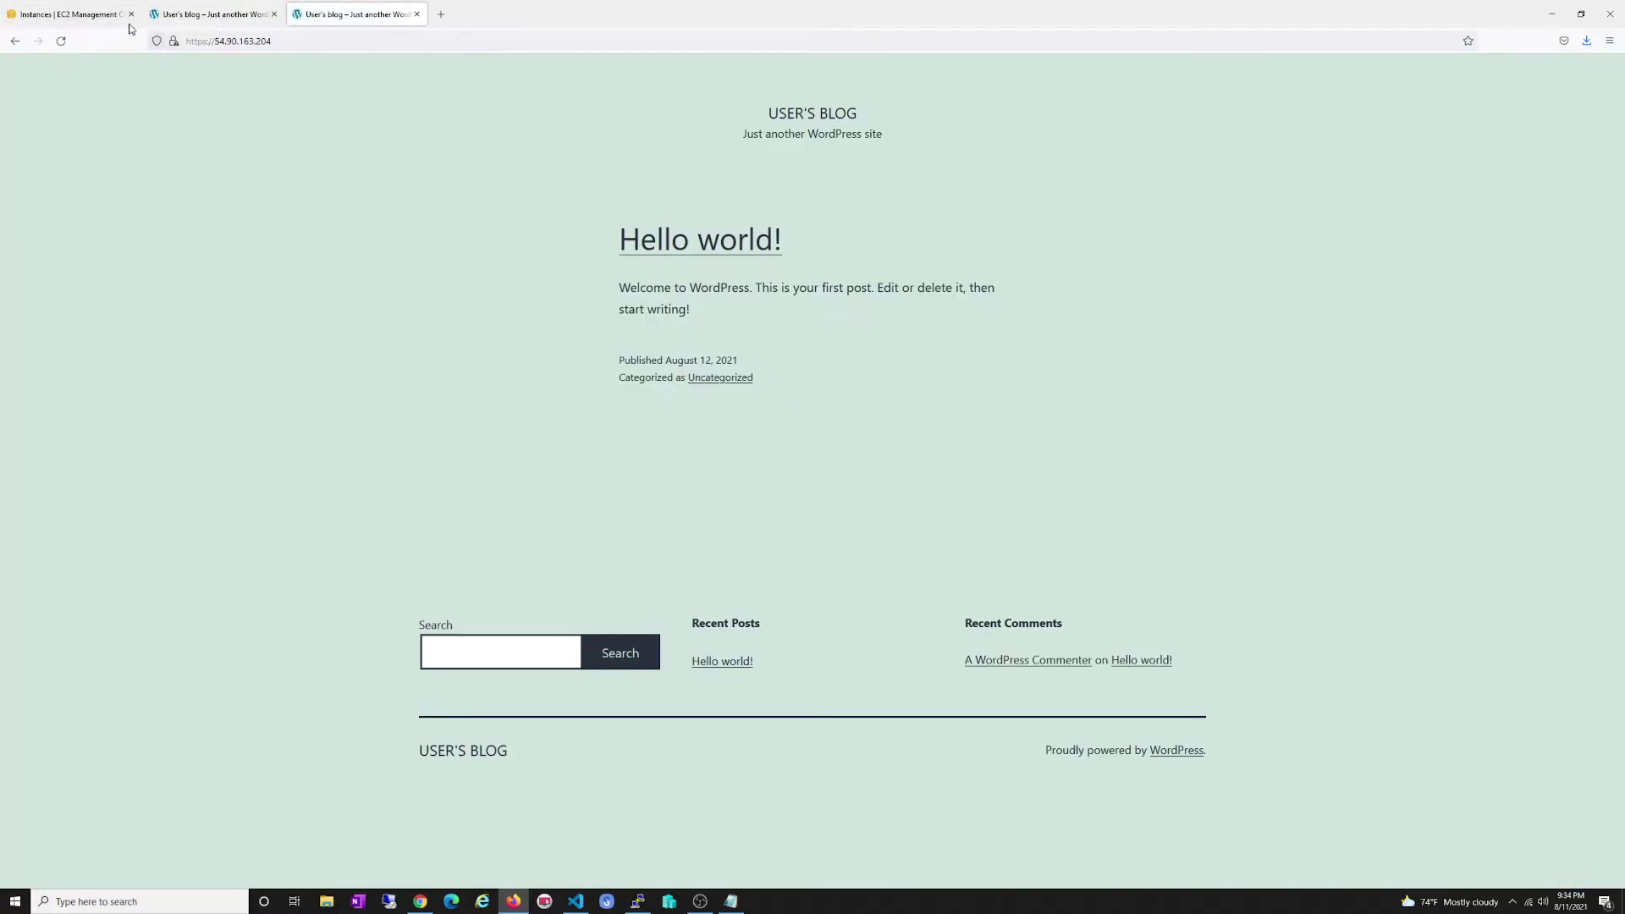
- Return to the EC2 console, enlarge the instance details, and examine the source of the port 80 inbound rule
{"action": "left_click", "coordinate": [83, 16]}
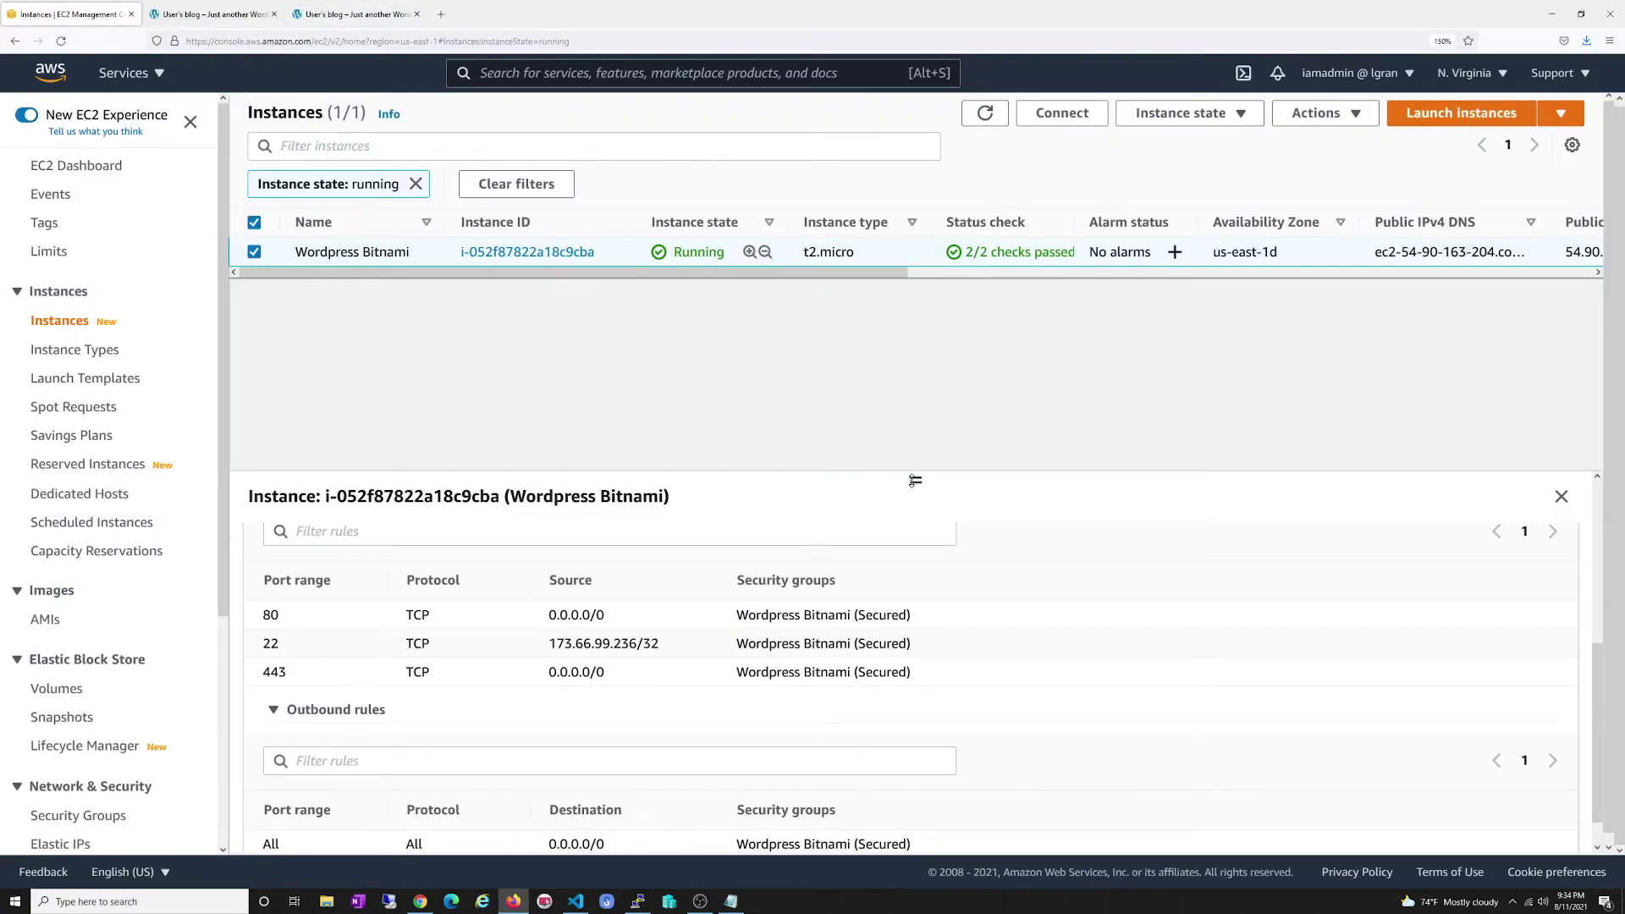
{"action": "left_click_drag", "start_coordinate": [912, 479], "coordinate": [890, 352]}
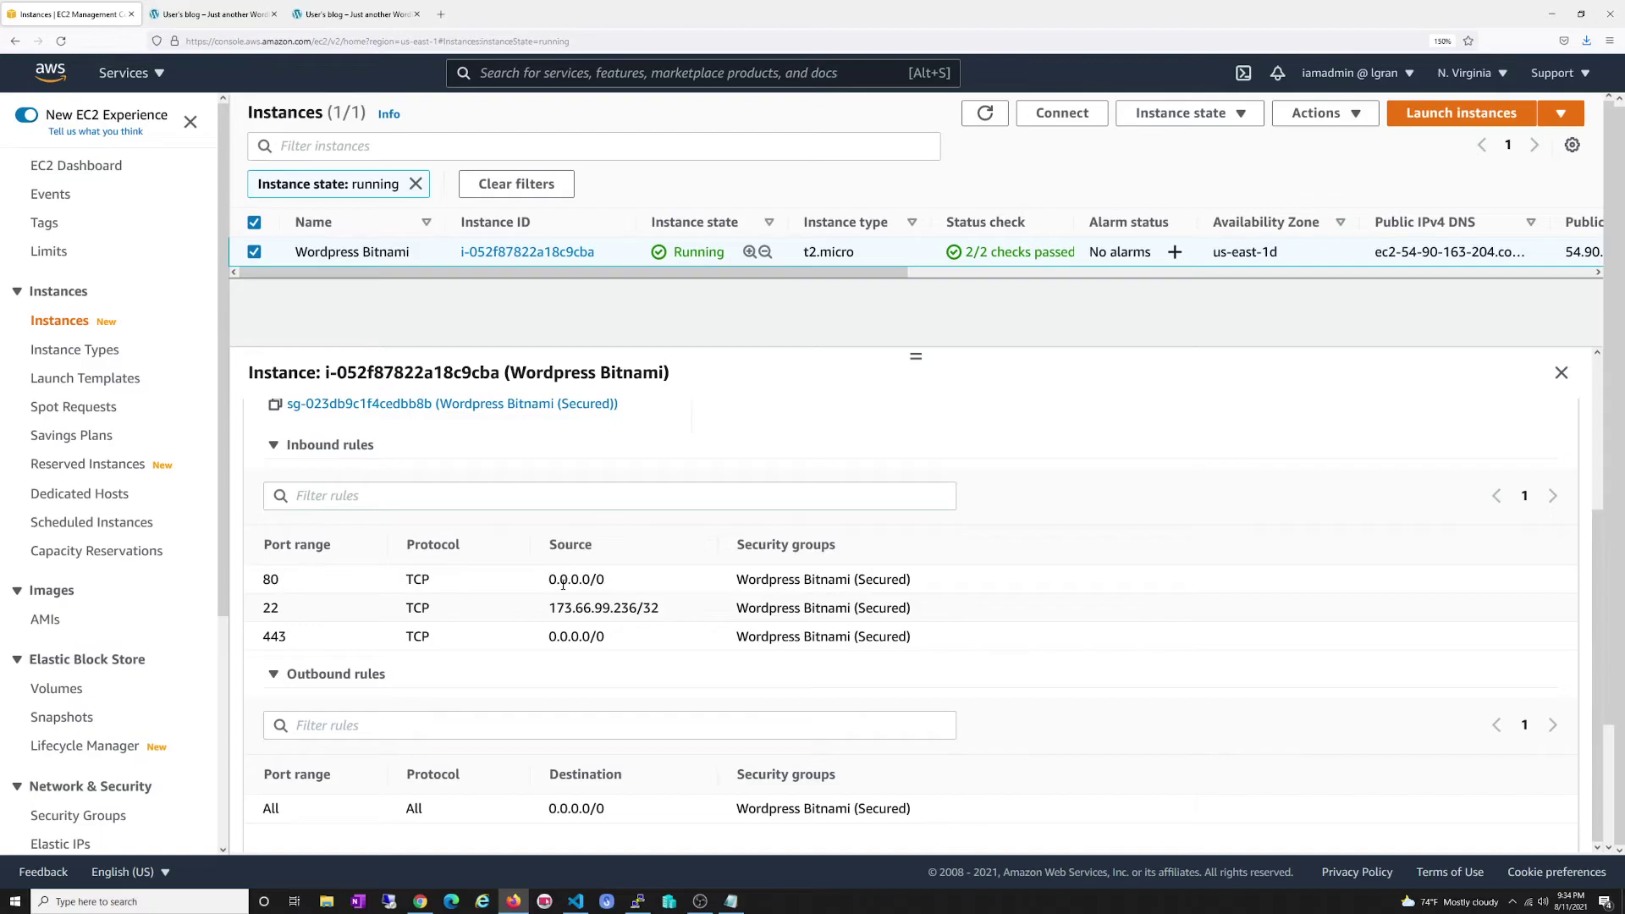
{"action": "left_click_drag", "start_coordinate": [544, 586], "coordinate": [606, 585]}
{"action": "left_click", "coordinate": [608, 586]}
- Open the WordPress login page by adding /admin to the site's public DNS address
{"action": "left_click", "coordinate": [232, 19]}
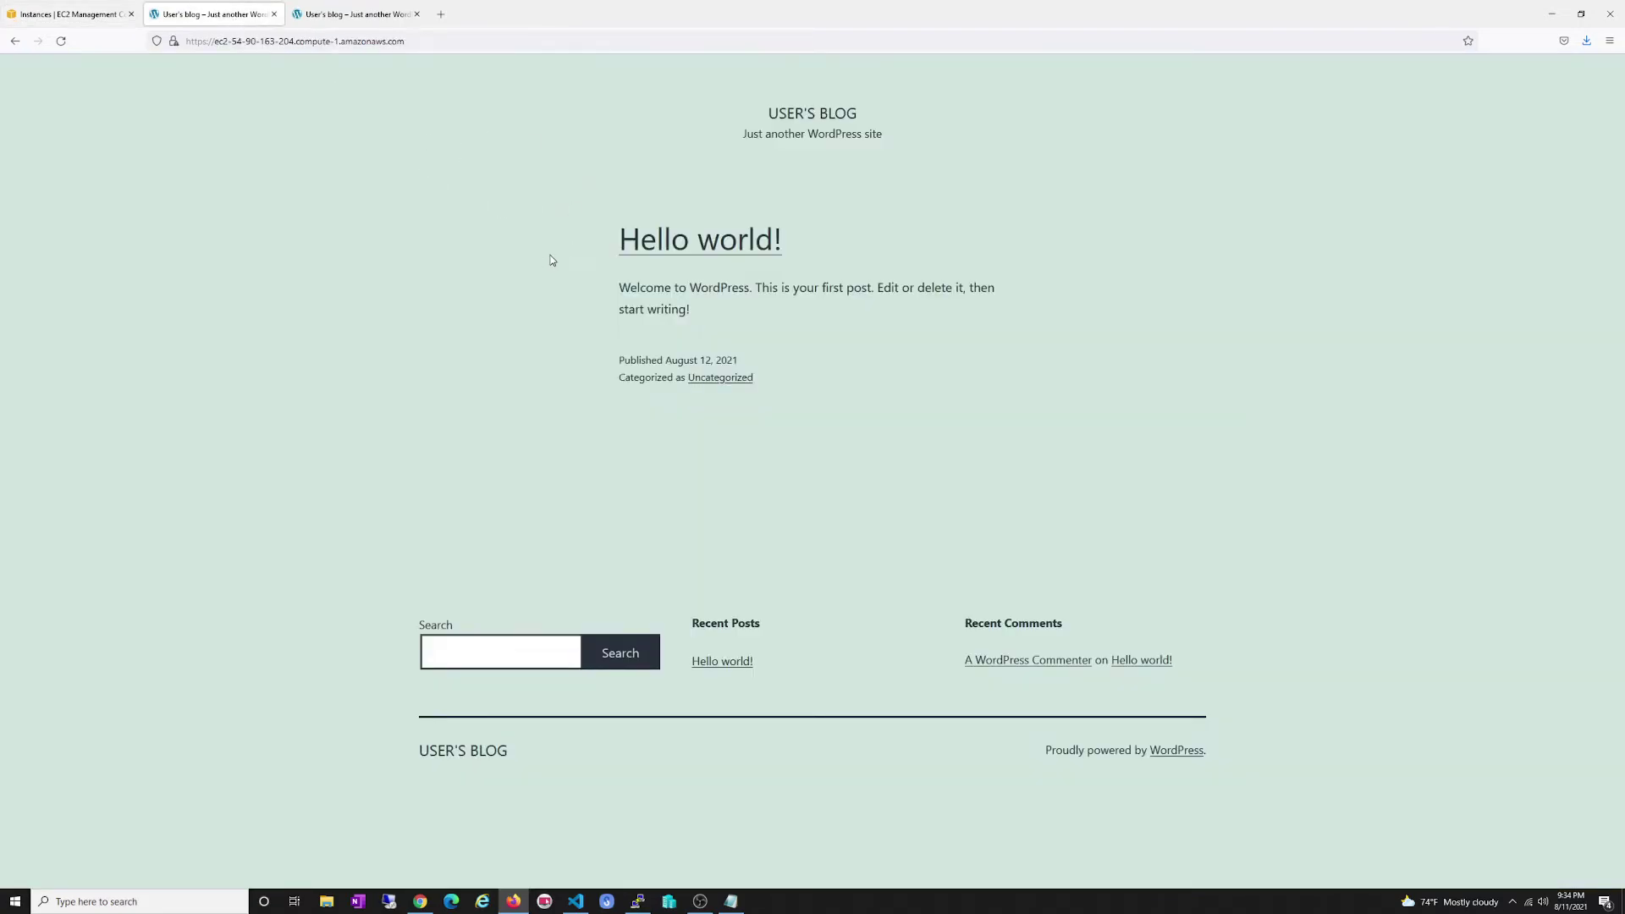
{"action": "left_click", "coordinate": [468, 38]}
{"action": "left_click", "coordinate": [590, 41]}
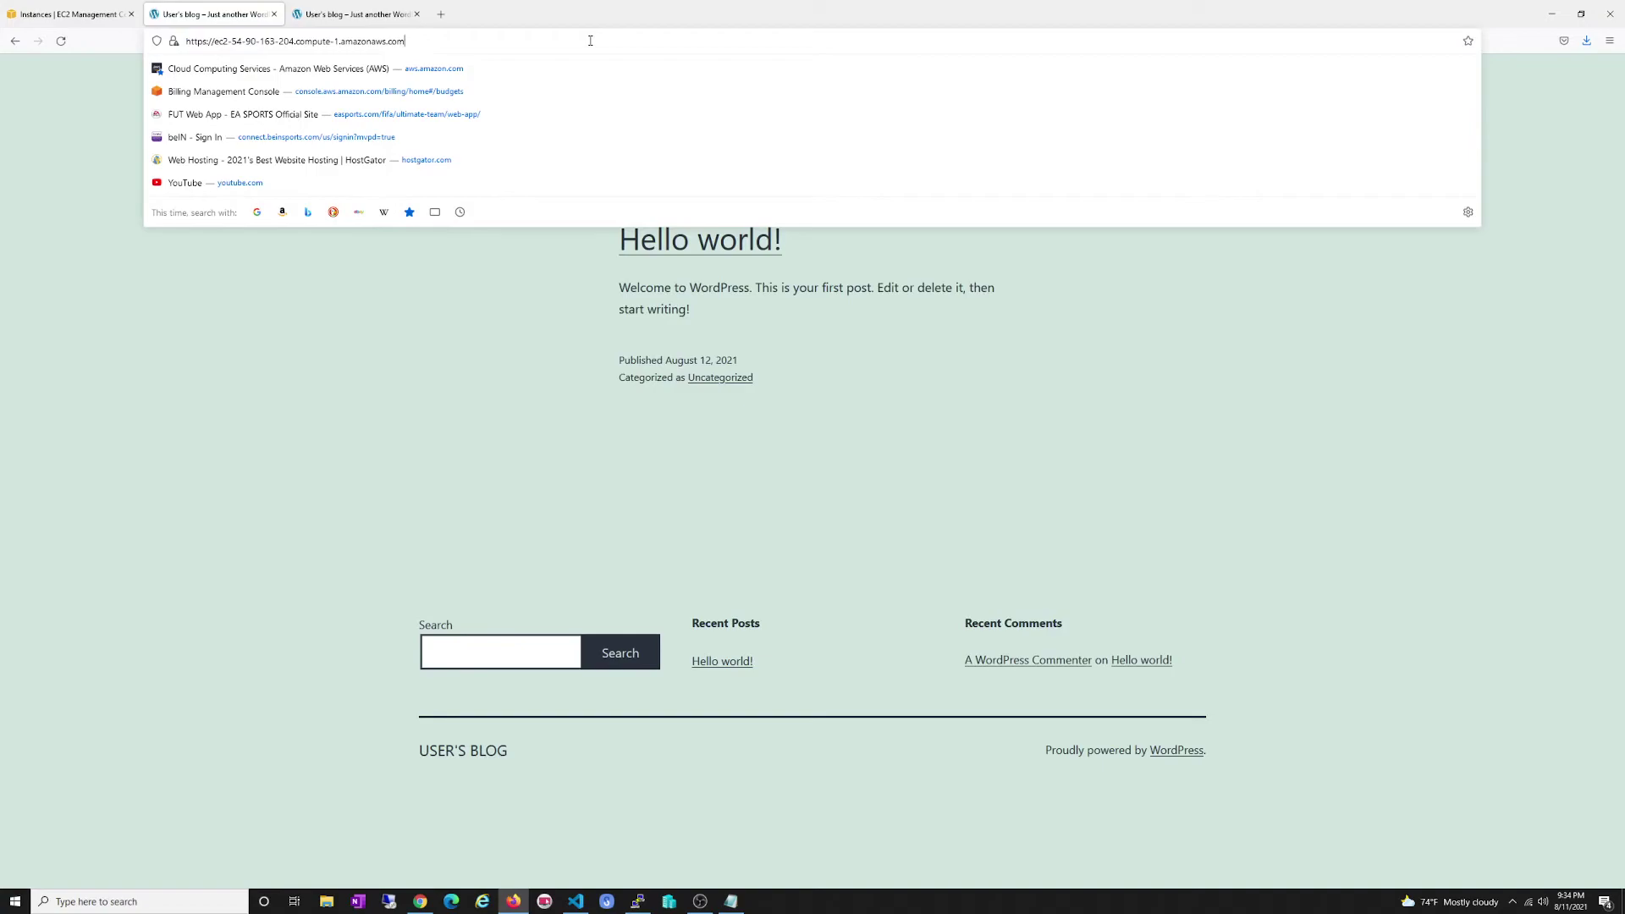
{"action": "type", "text": "/admin"}
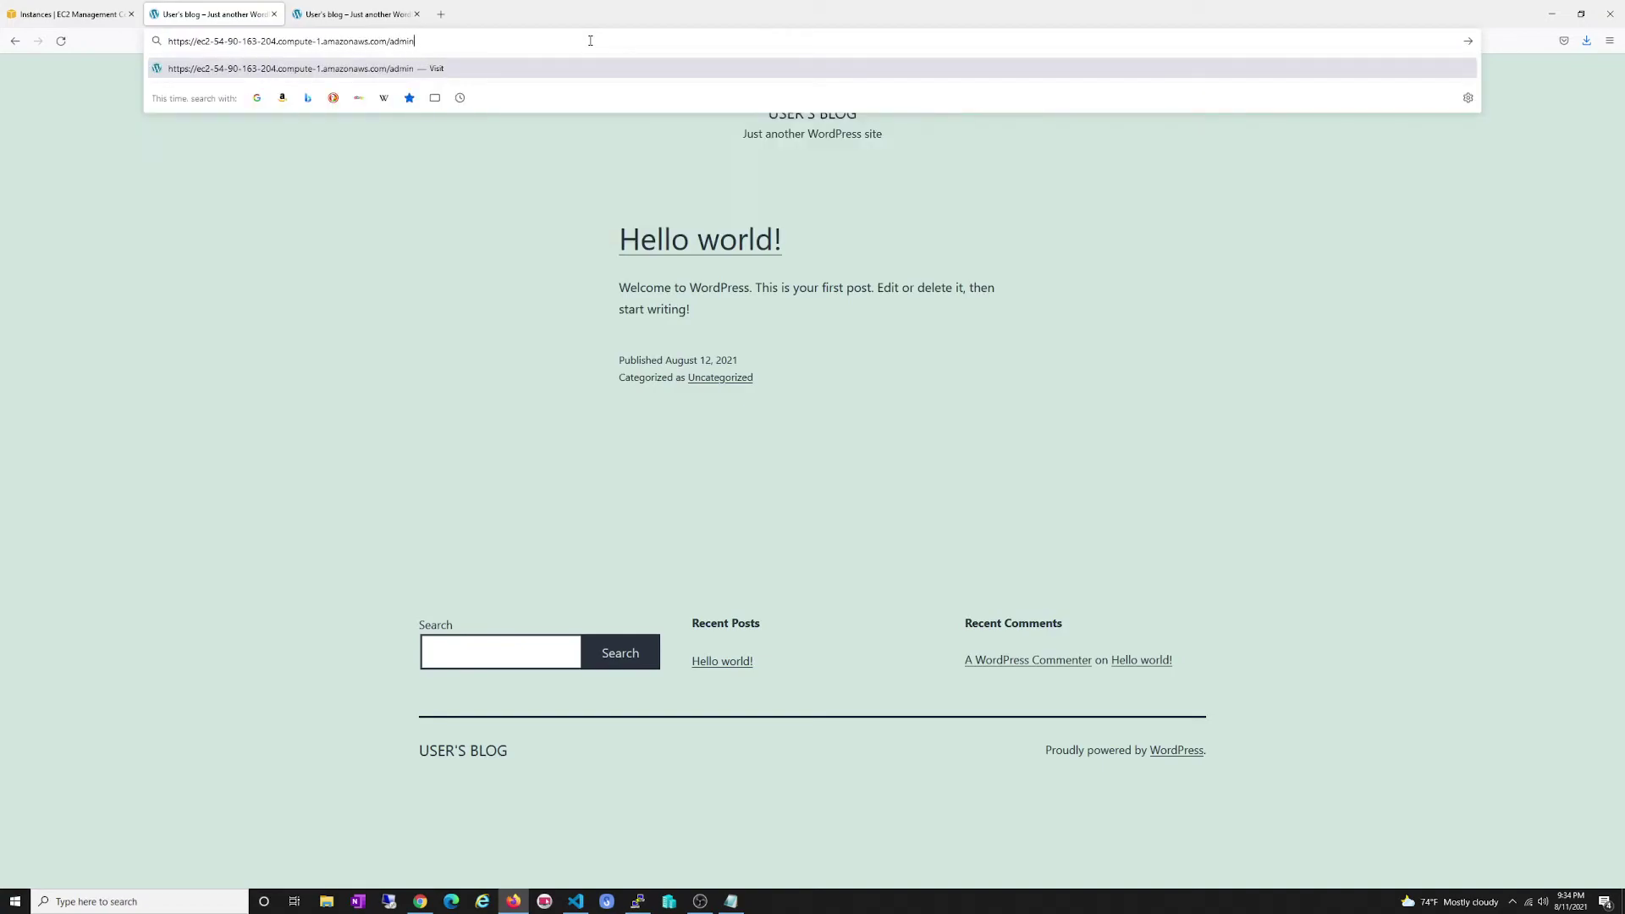
{"action": "key", "text": "Return"}
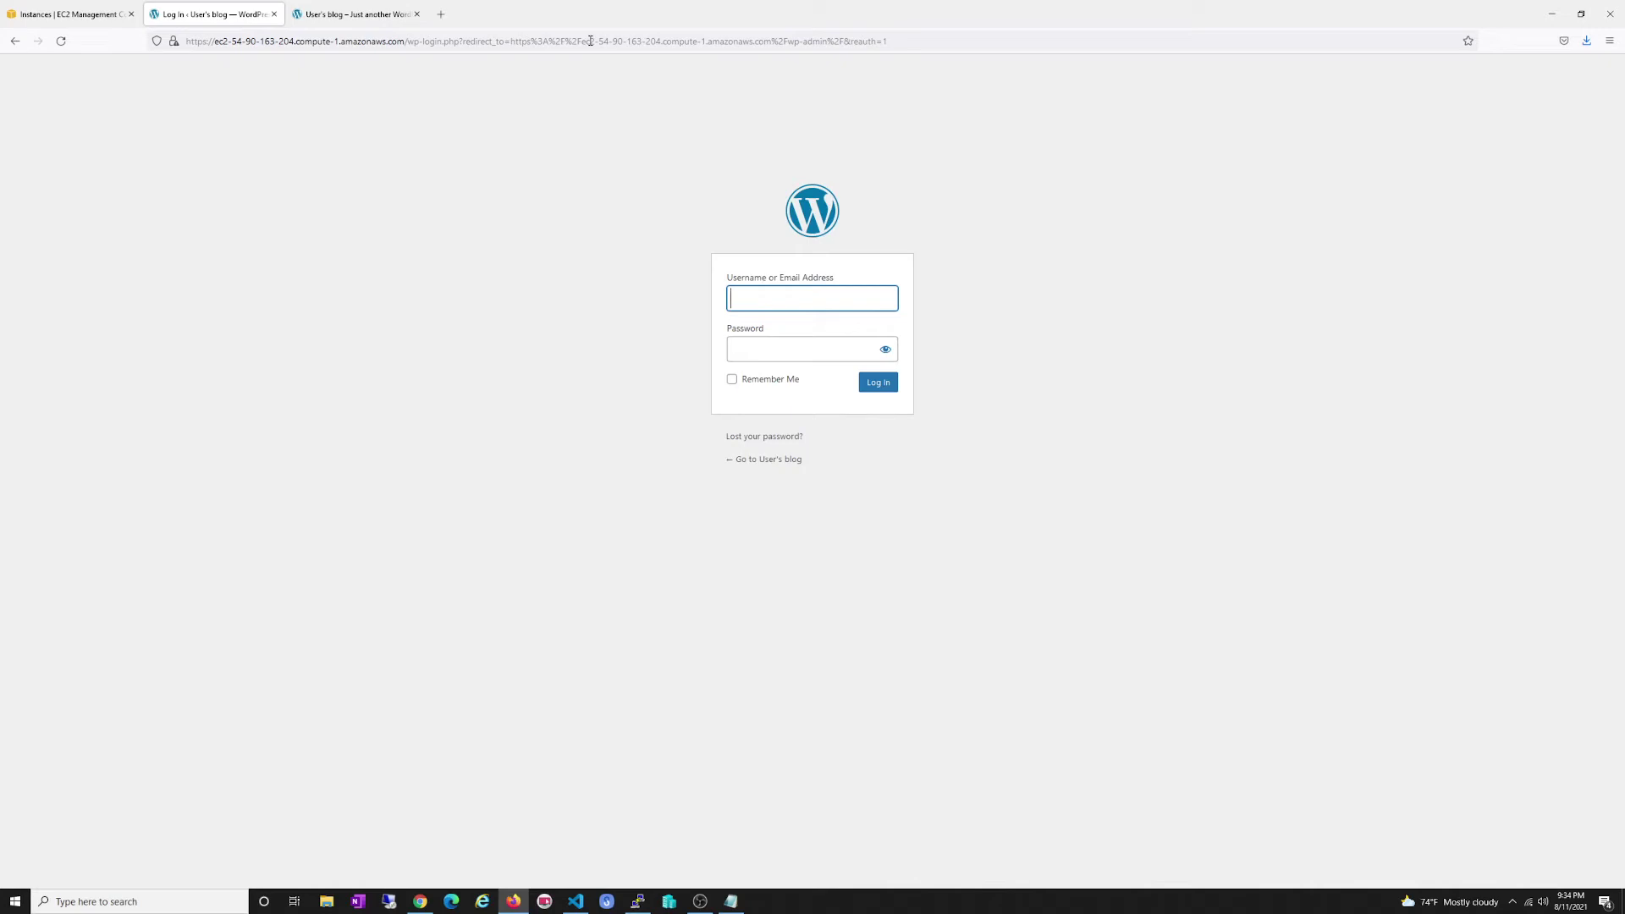
- Select the Wordpress Bitnami instance in the EC2 console and open its system log
{"action": "left_click", "coordinate": [83, 21]}
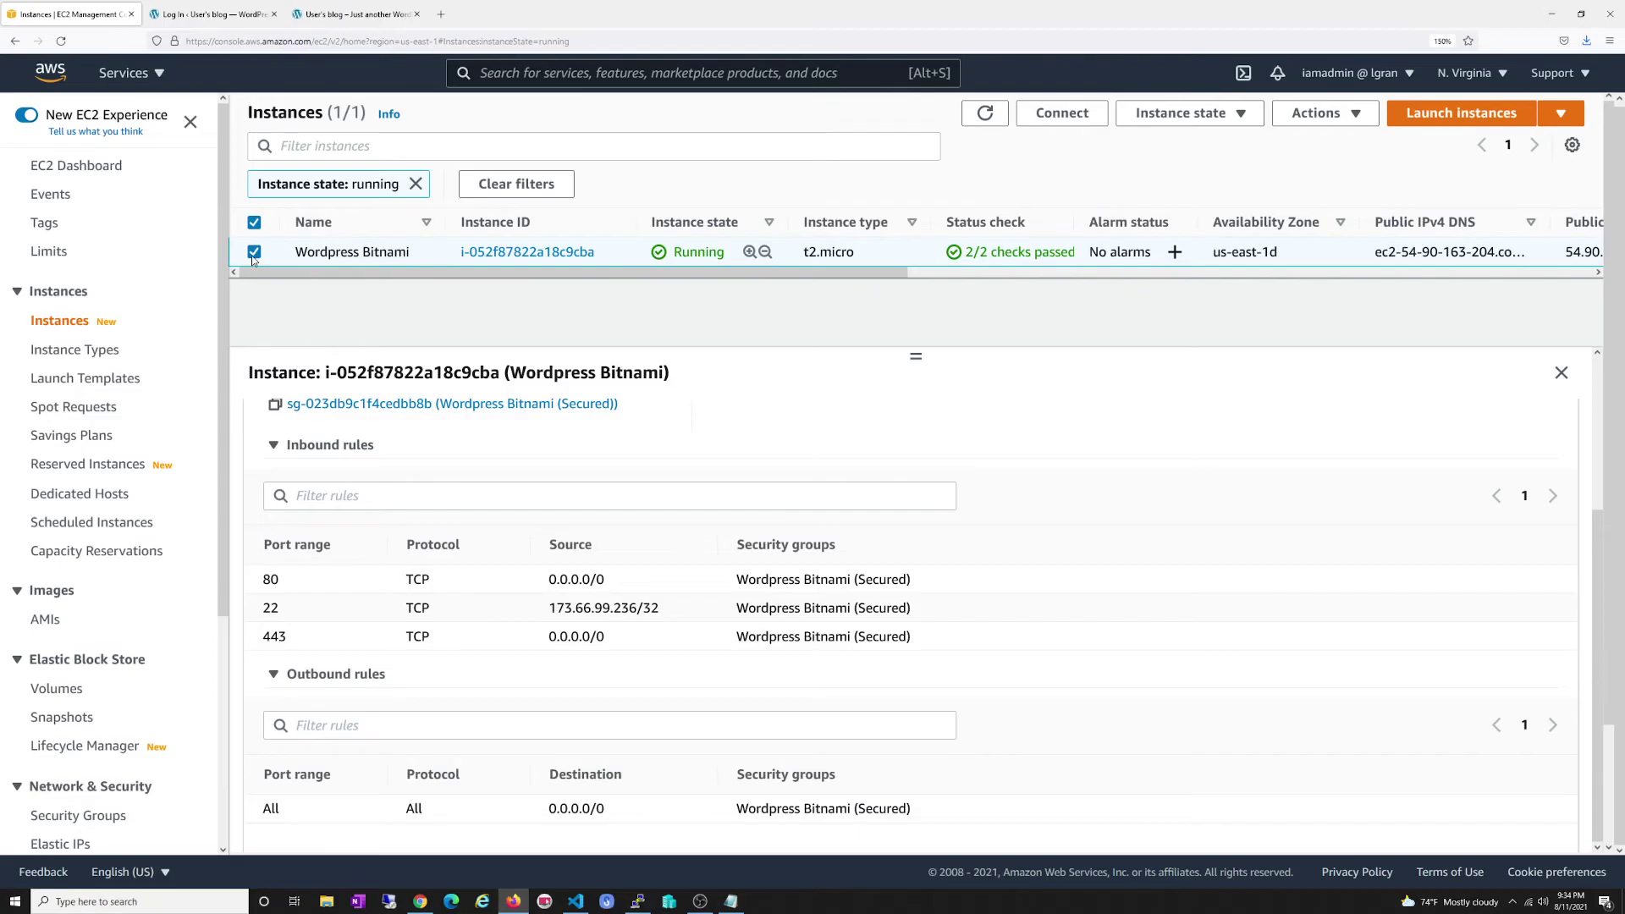
{"action": "left_click", "coordinate": [347, 251]}
{"action": "left_click", "coordinate": [347, 252]}
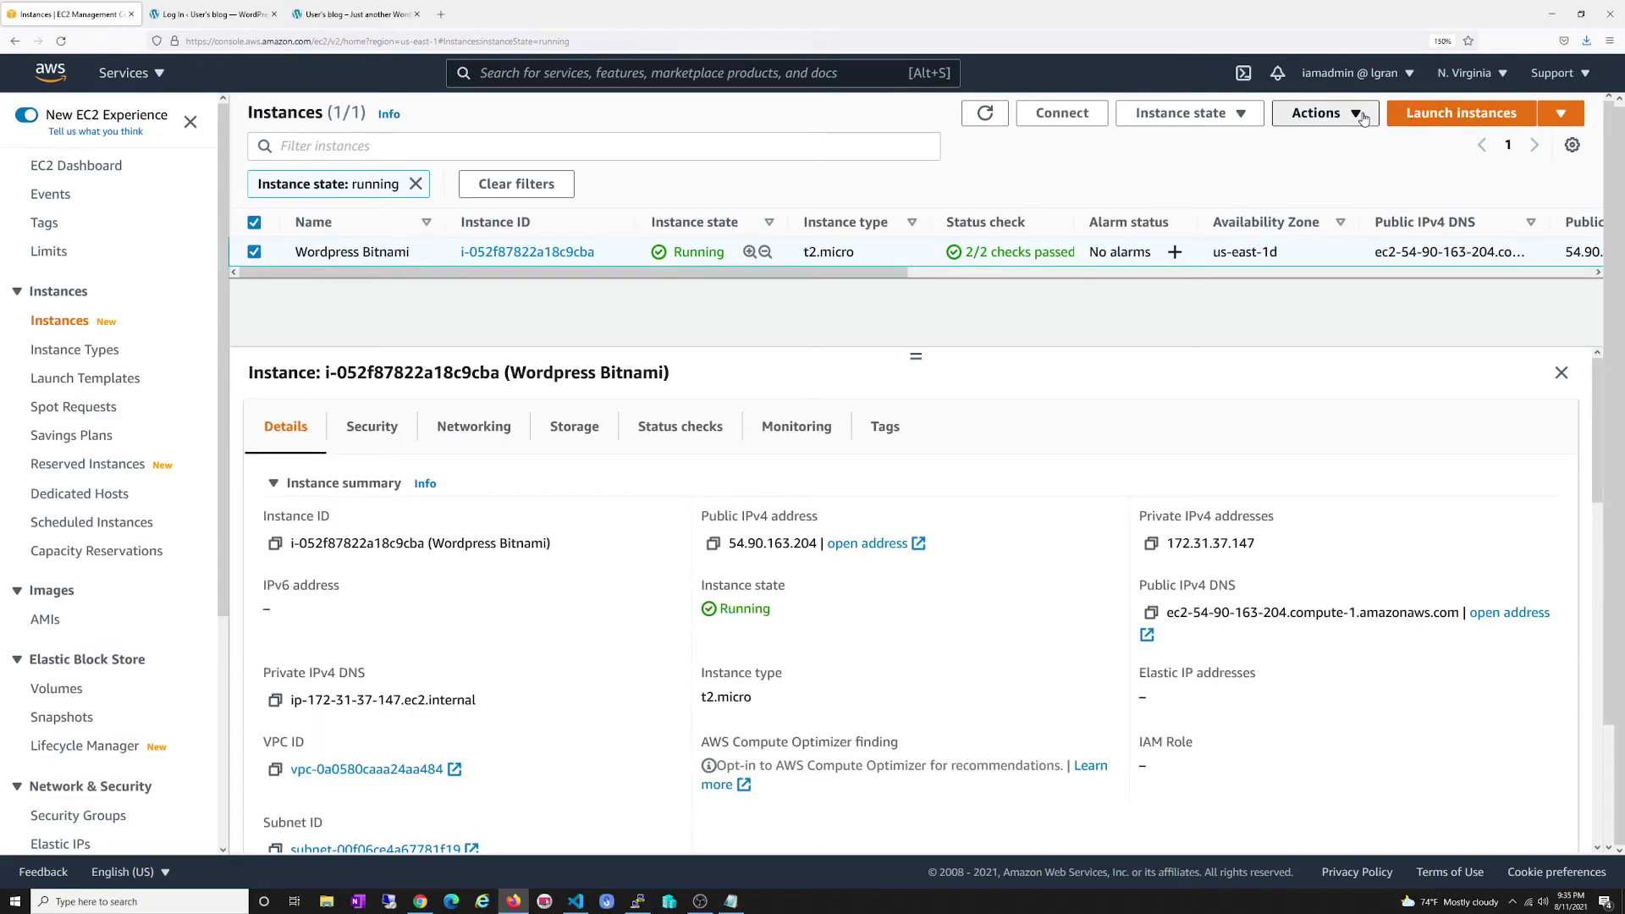
{"action": "left_click", "coordinate": [1320, 113]}
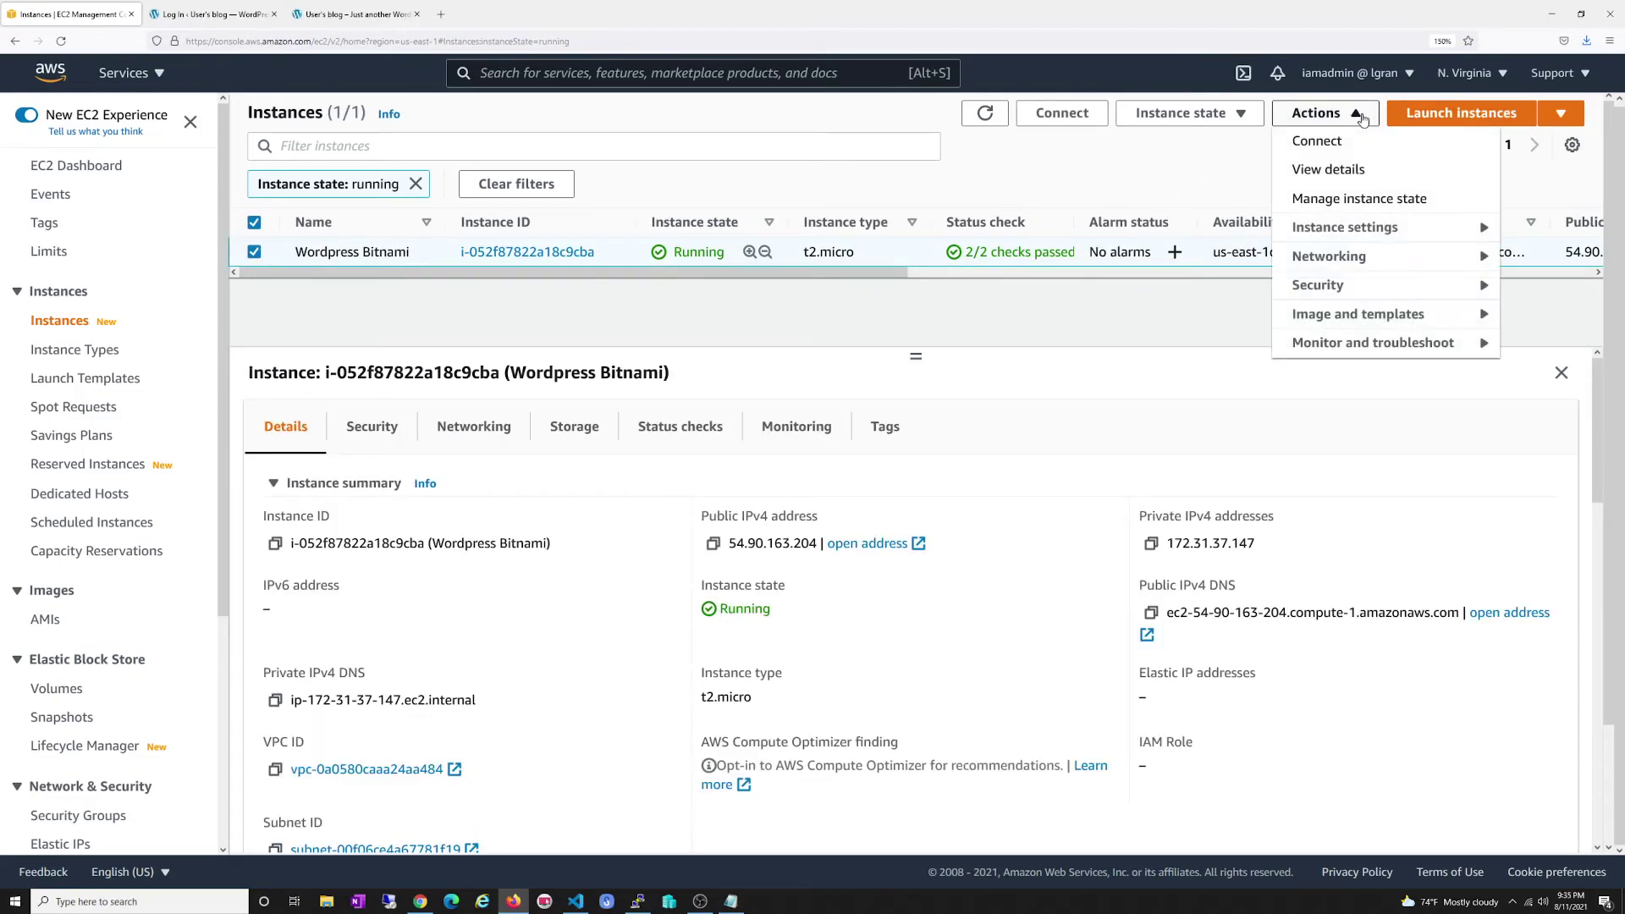
{"action": "left_click", "coordinate": [1369, 343]}
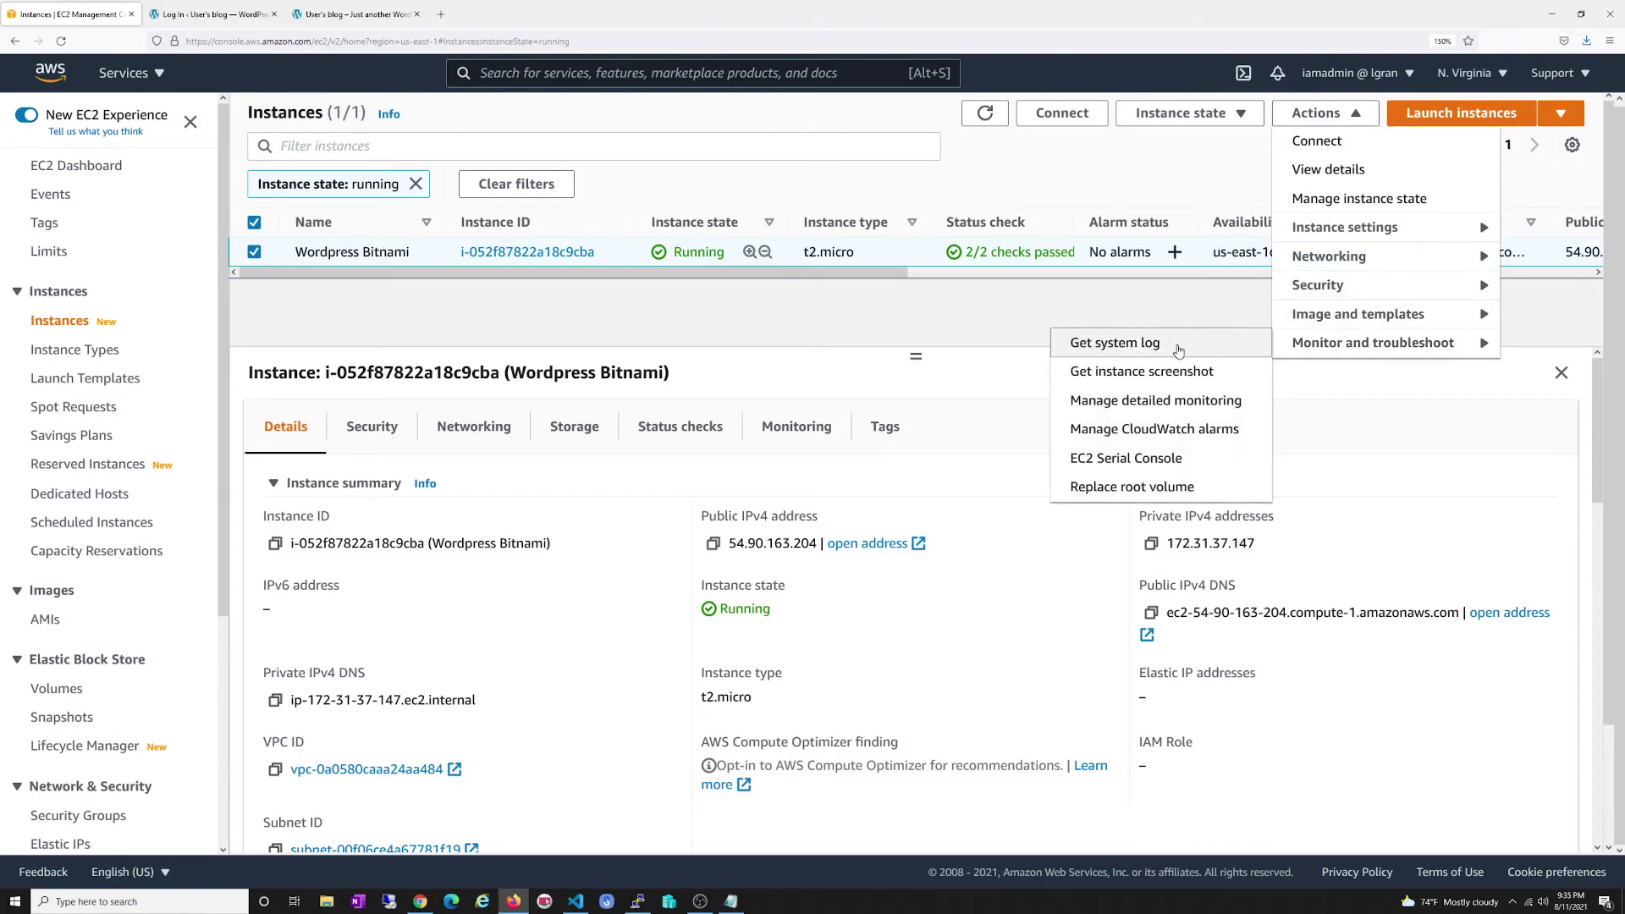
{"action": "left_click", "coordinate": [1115, 343]}
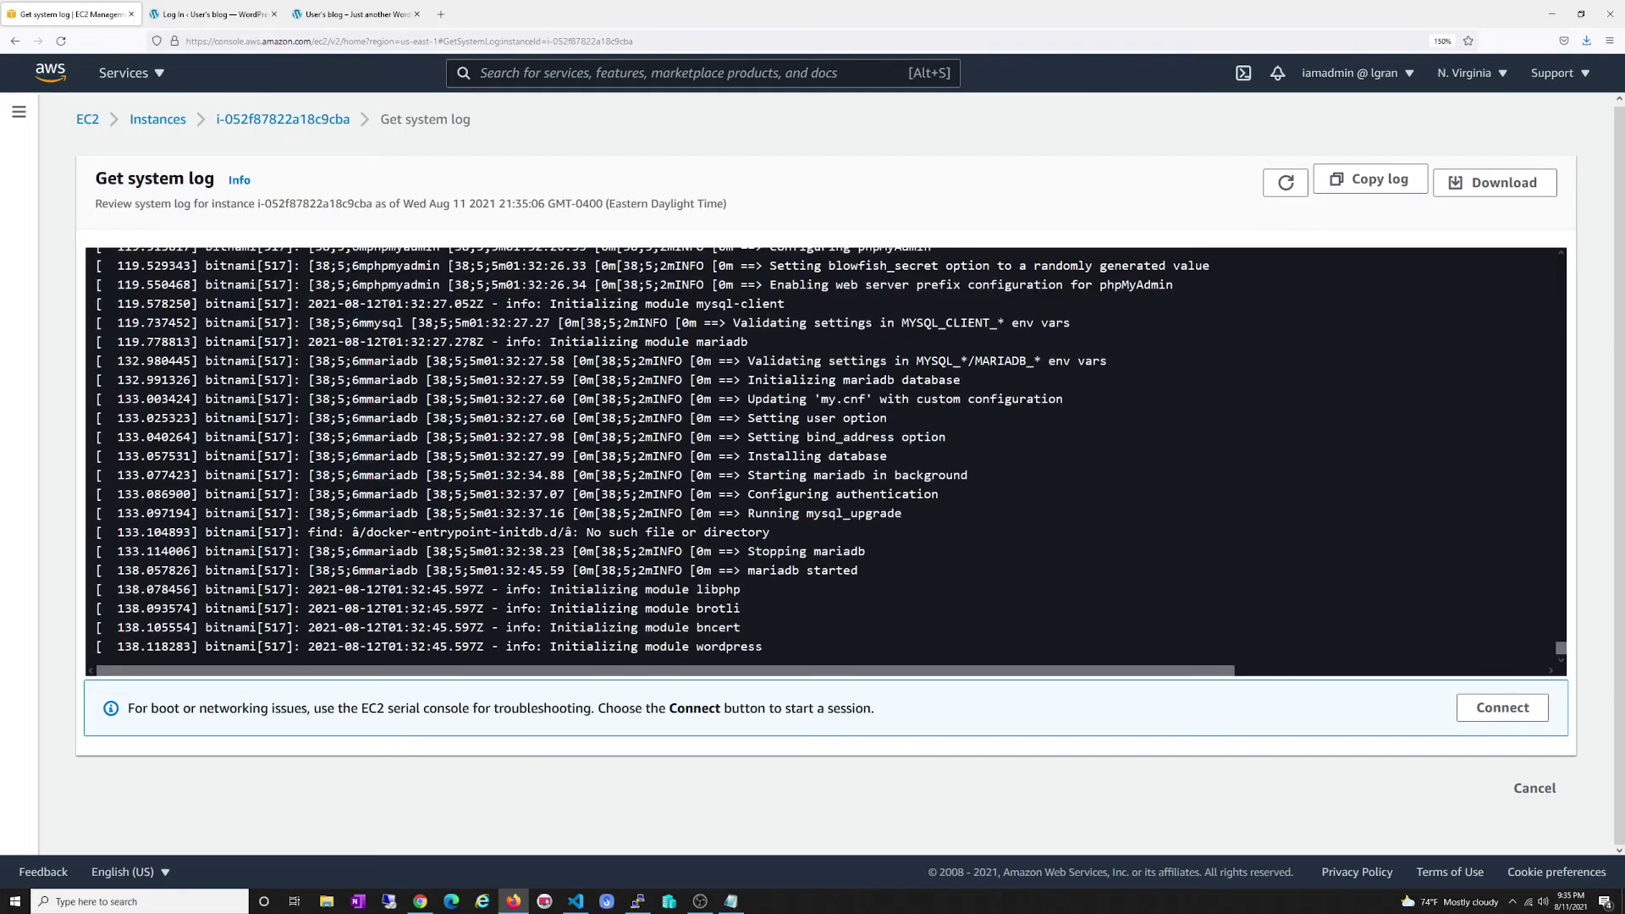
- Find the Bitnami application password in the instance's system log and copy it
{"action": "scroll", "coordinate": [741, 440], "scroll_direction": "up", "scroll_amount": 10}
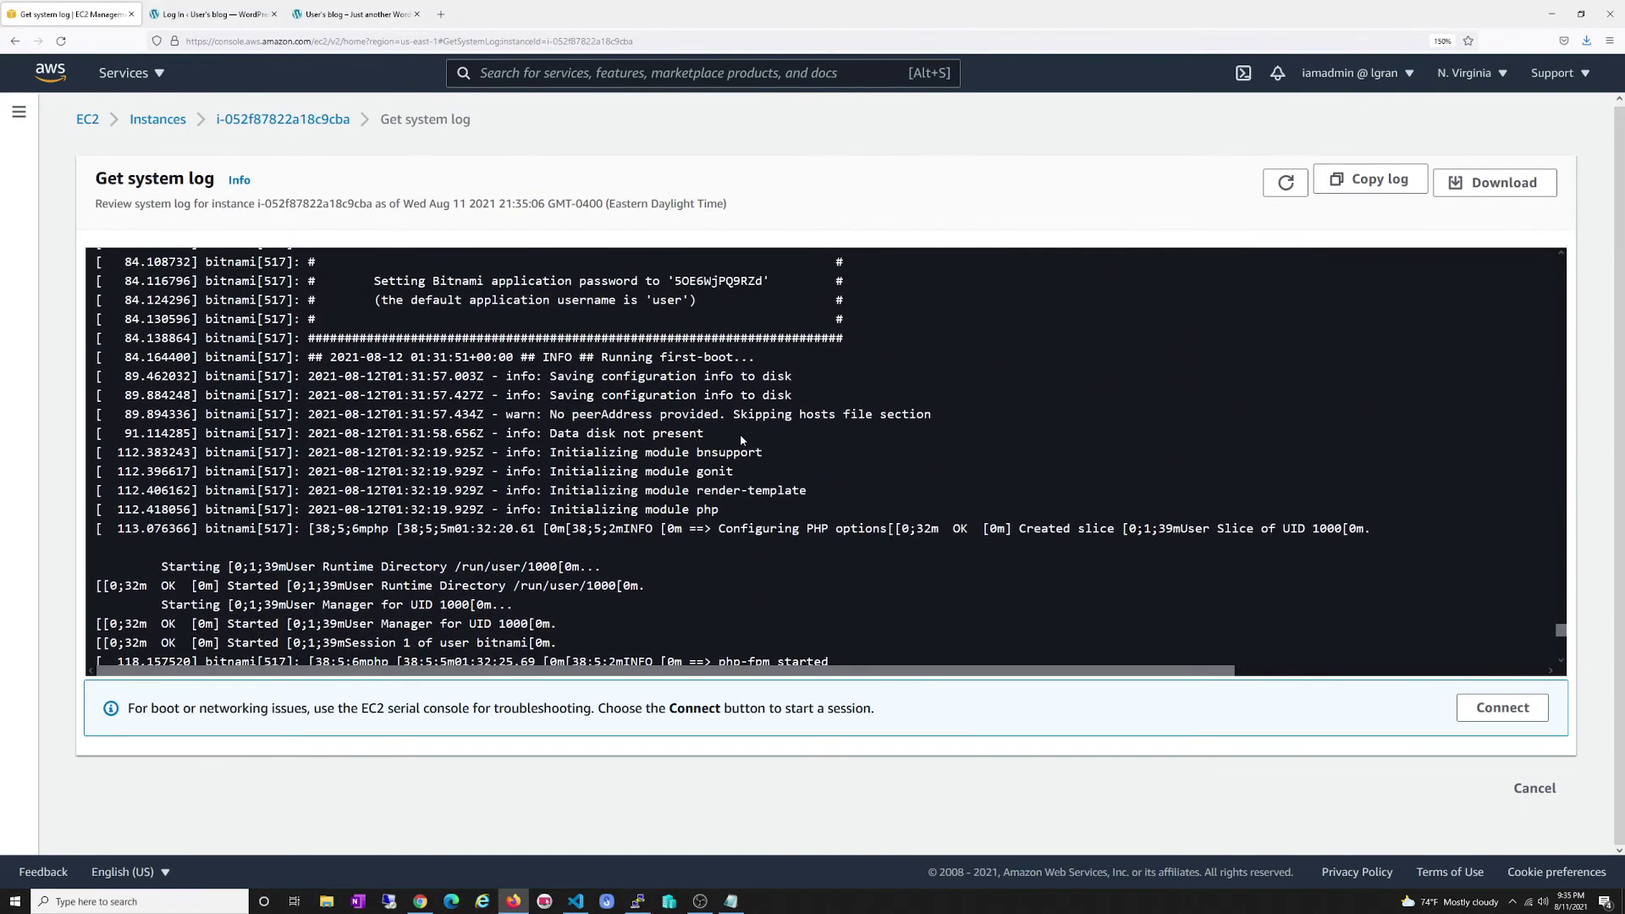
{"action": "scroll", "coordinate": [741, 439], "scroll_direction": "up", "scroll_amount": 3}
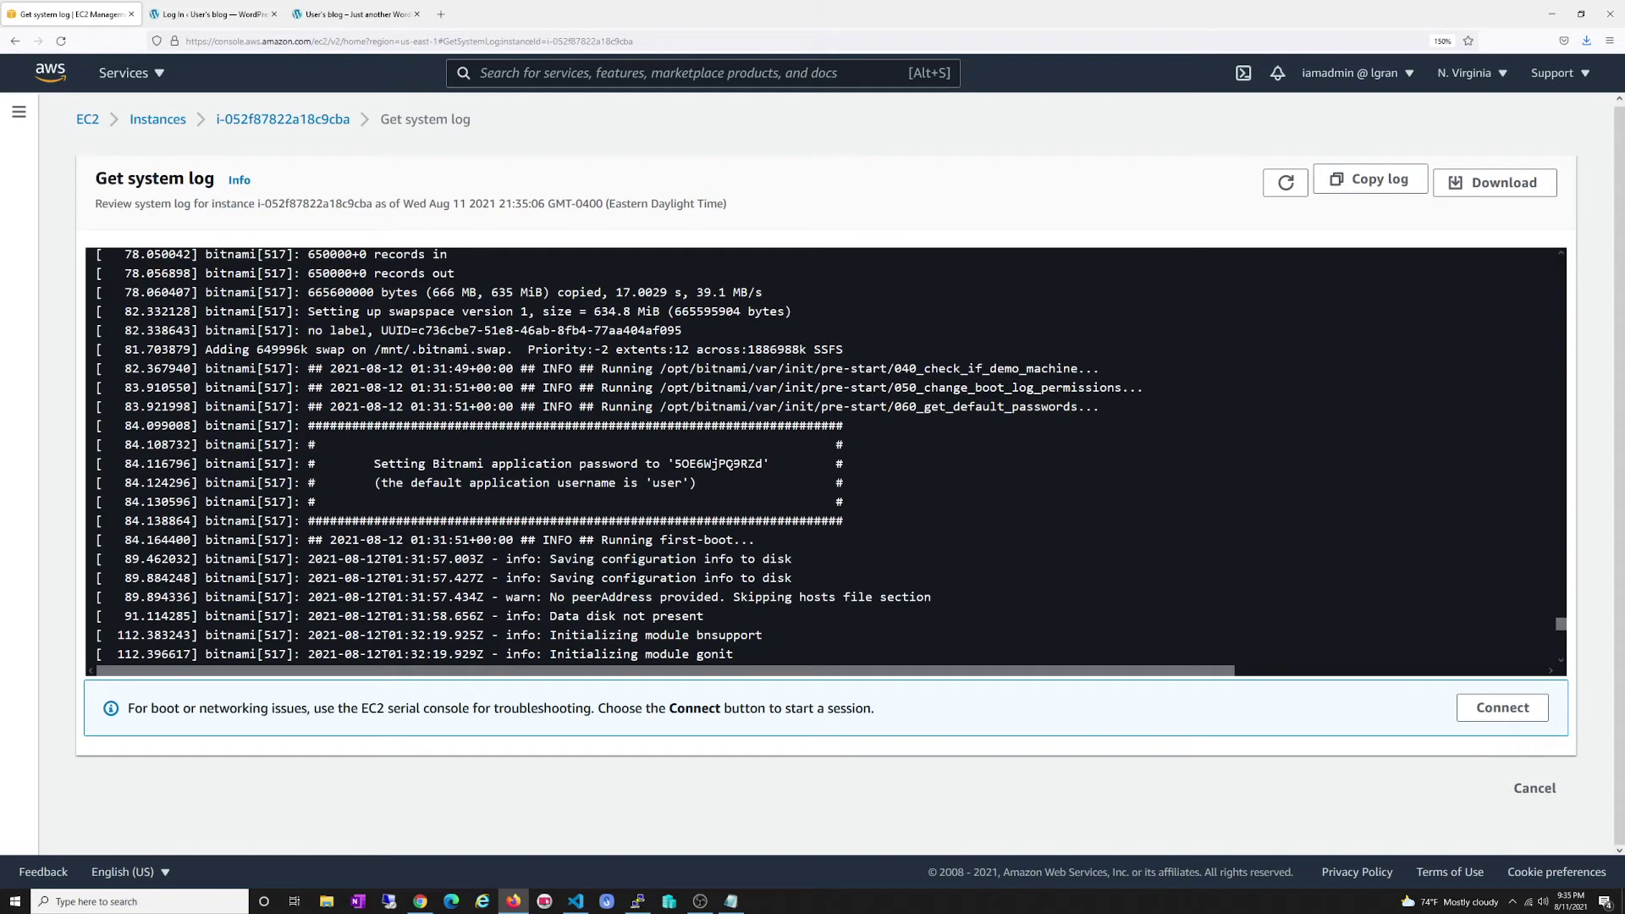
{"action": "left_click_drag", "start_coordinate": [765, 464], "coordinate": [675, 463]}
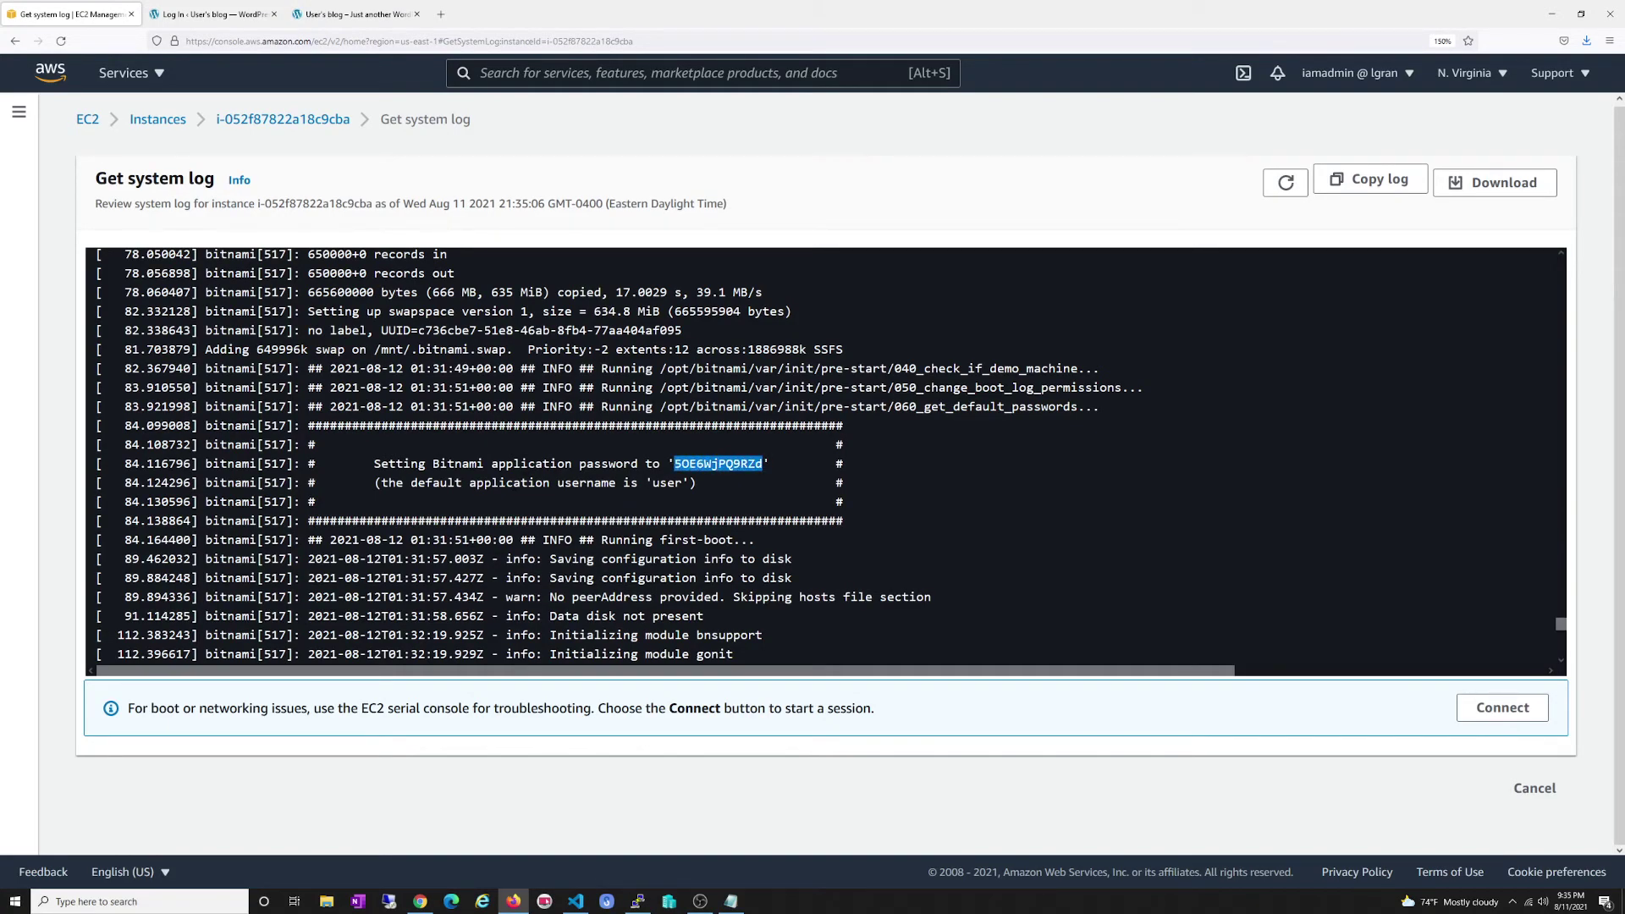
{"action": "right_click", "coordinate": [703, 463]}
{"action": "left_click", "coordinate": [736, 473]}
- Switch to the User's blog page and open its WordPress login by adding /admin to the 54.90.163.204 address
{"action": "left_click", "coordinate": [224, 25]}
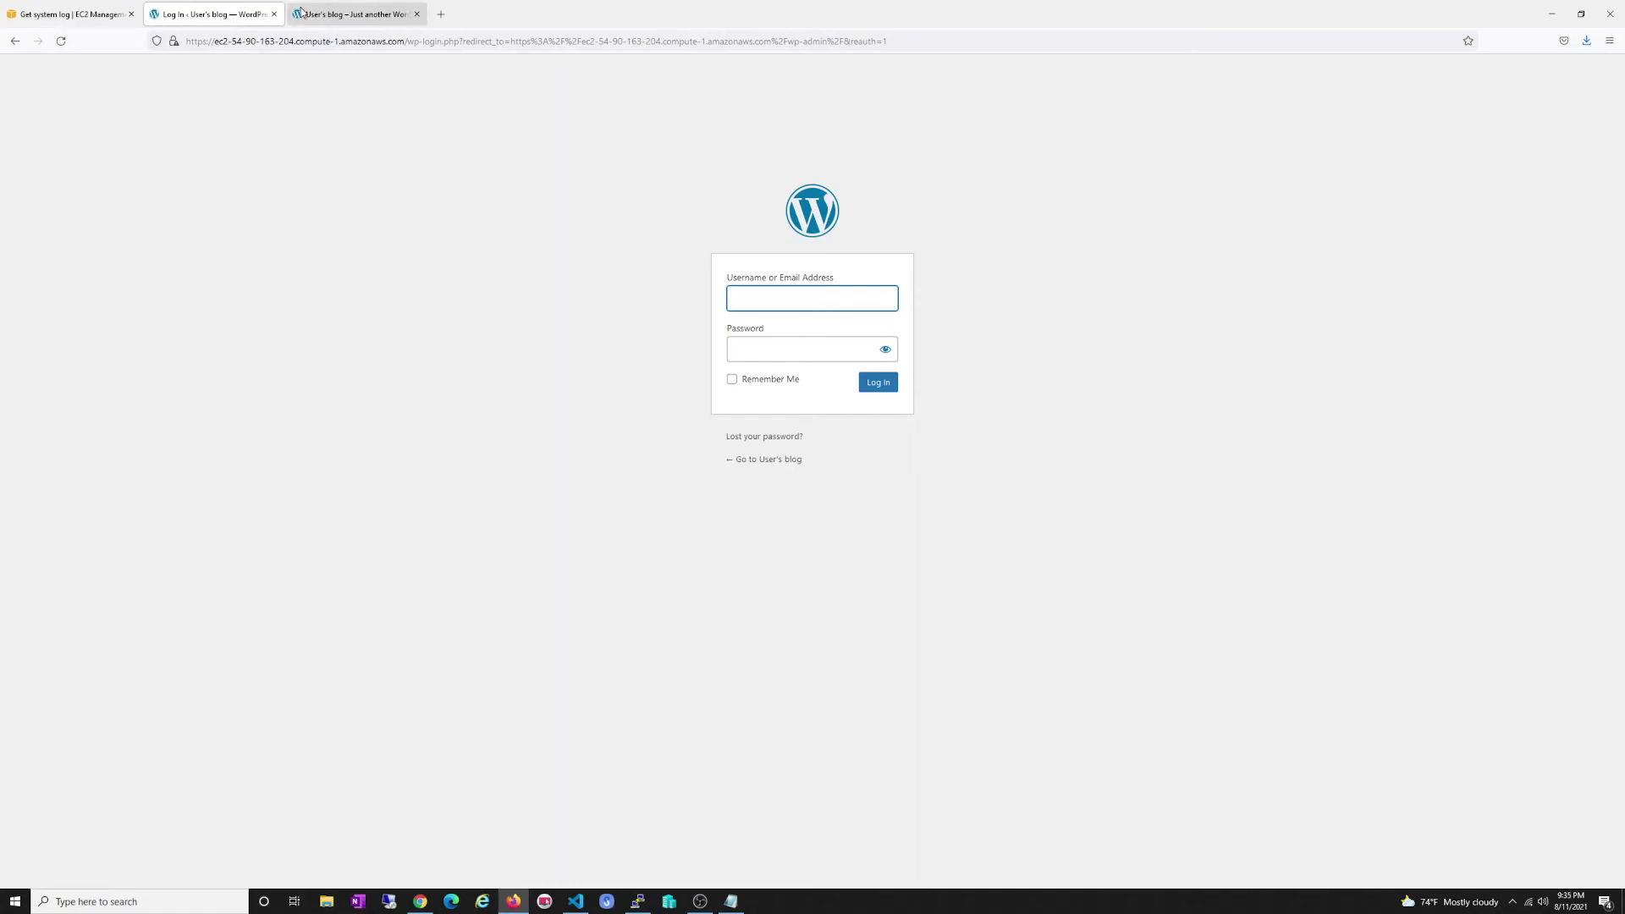
{"action": "left_click", "coordinate": [324, 17]}
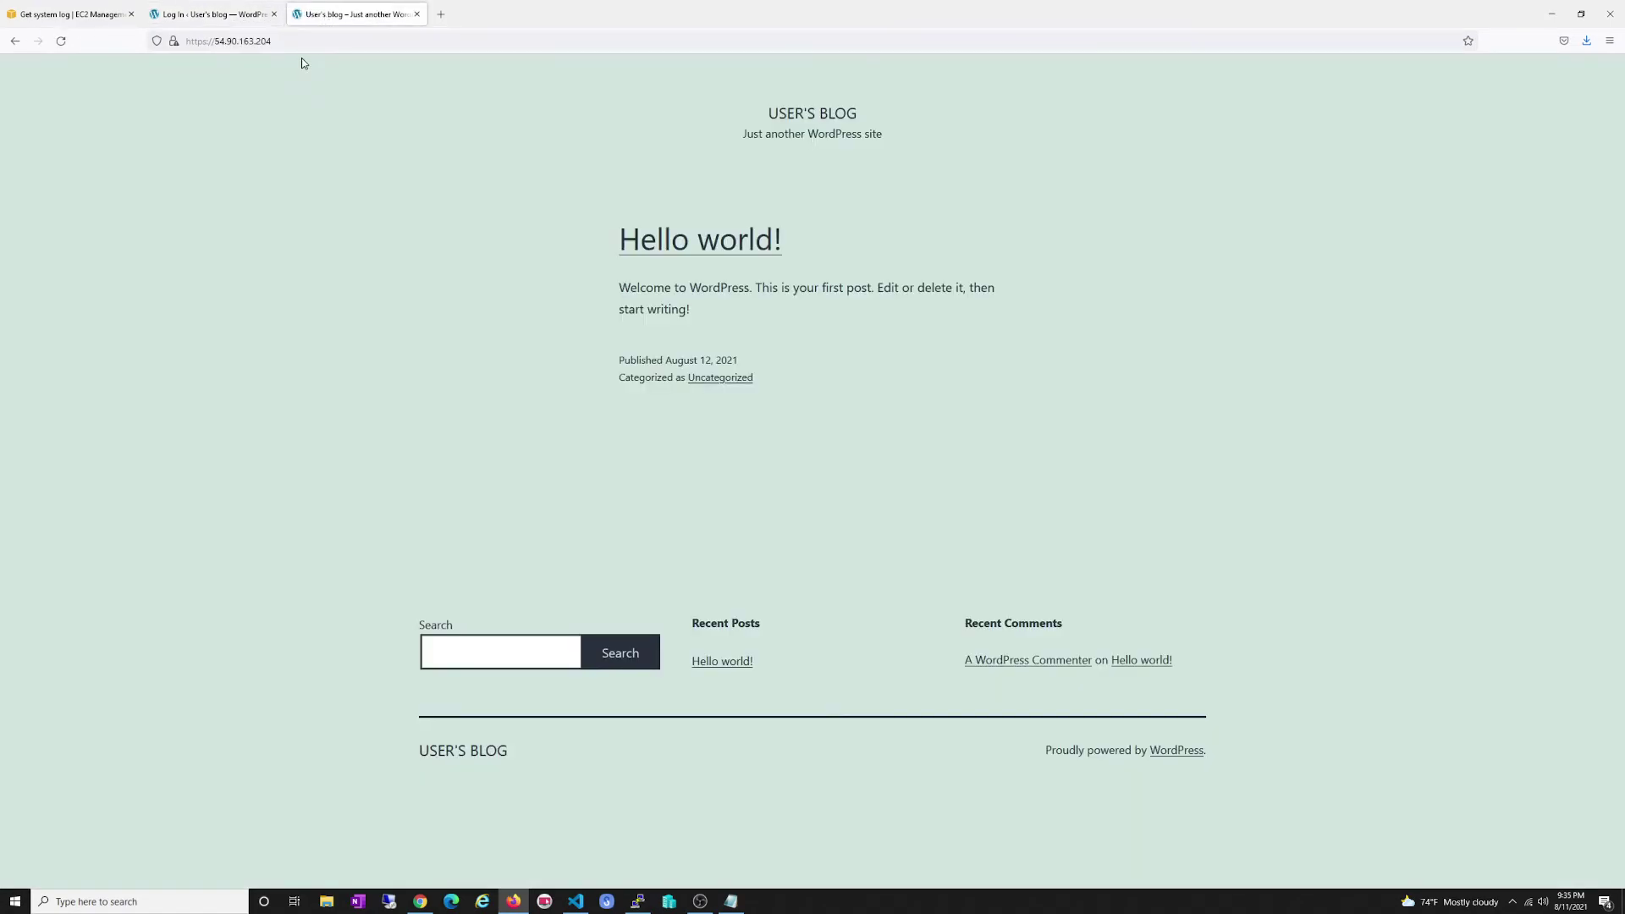
{"action": "left_click", "coordinate": [319, 42]}
{"action": "left_click", "coordinate": [382, 42]}
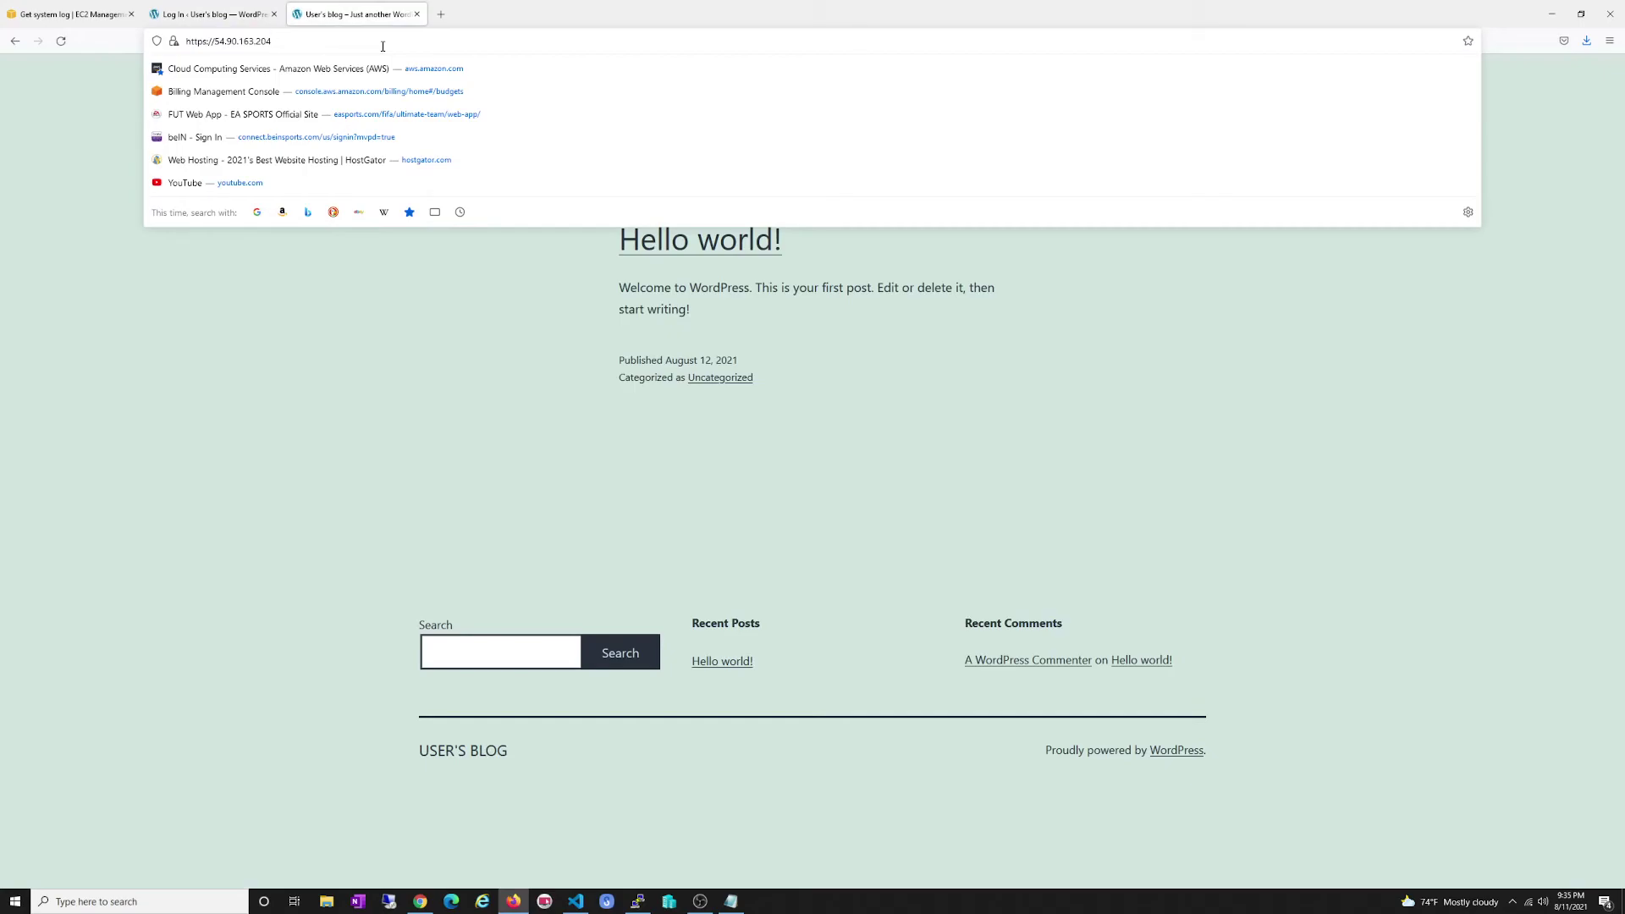
{"action": "type", "text": "/admin"}
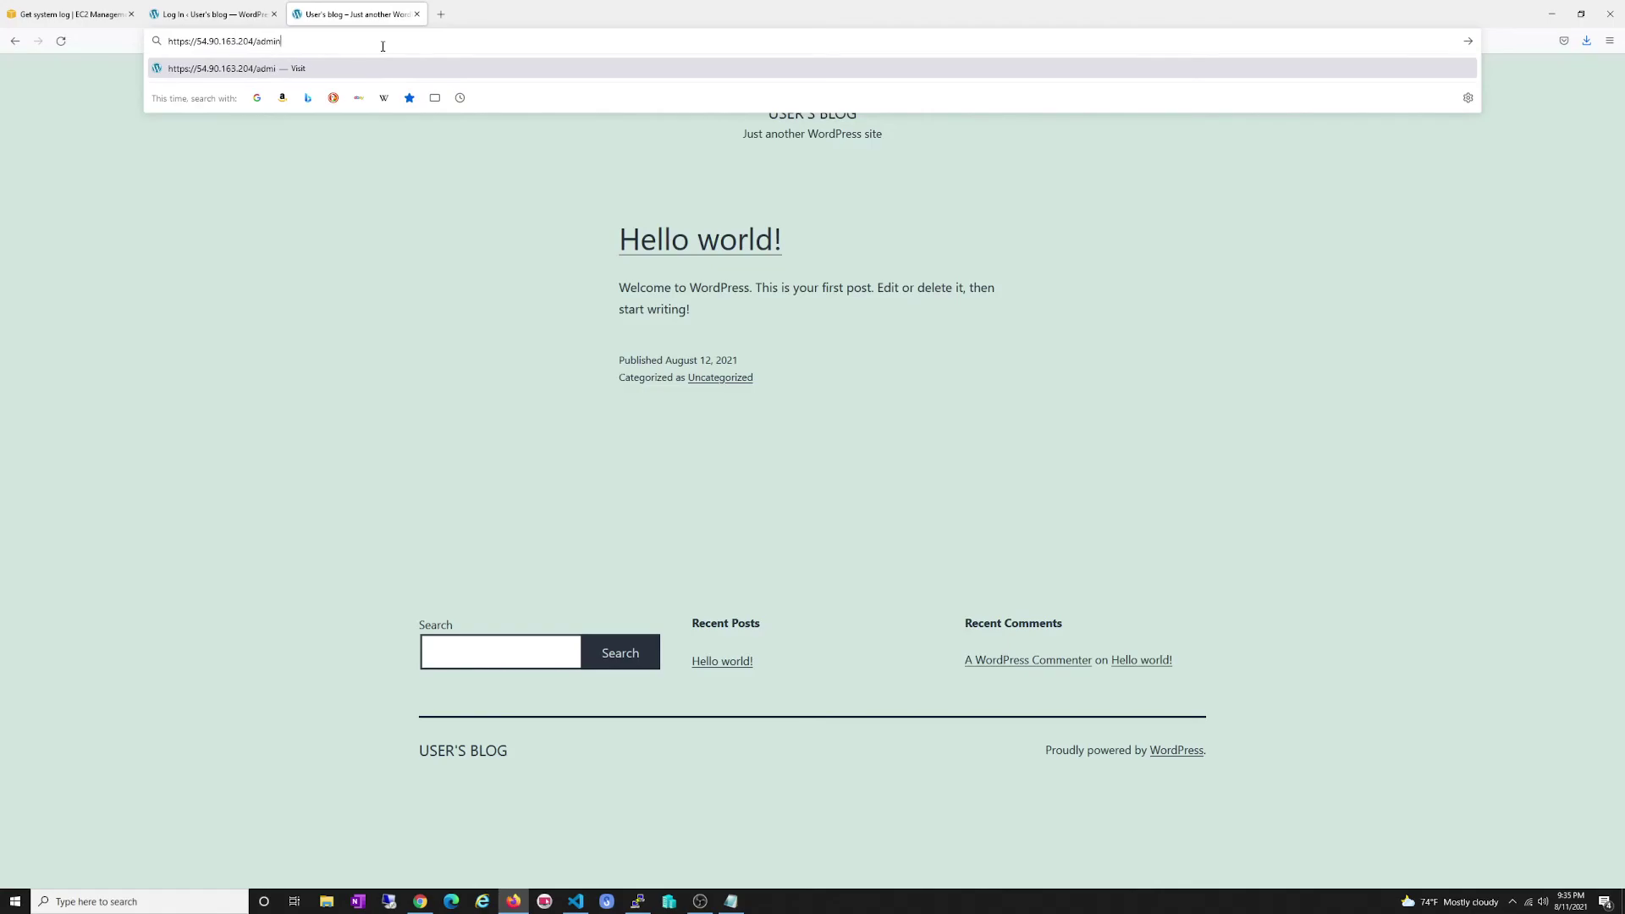
{"action": "key", "text": "Return"}
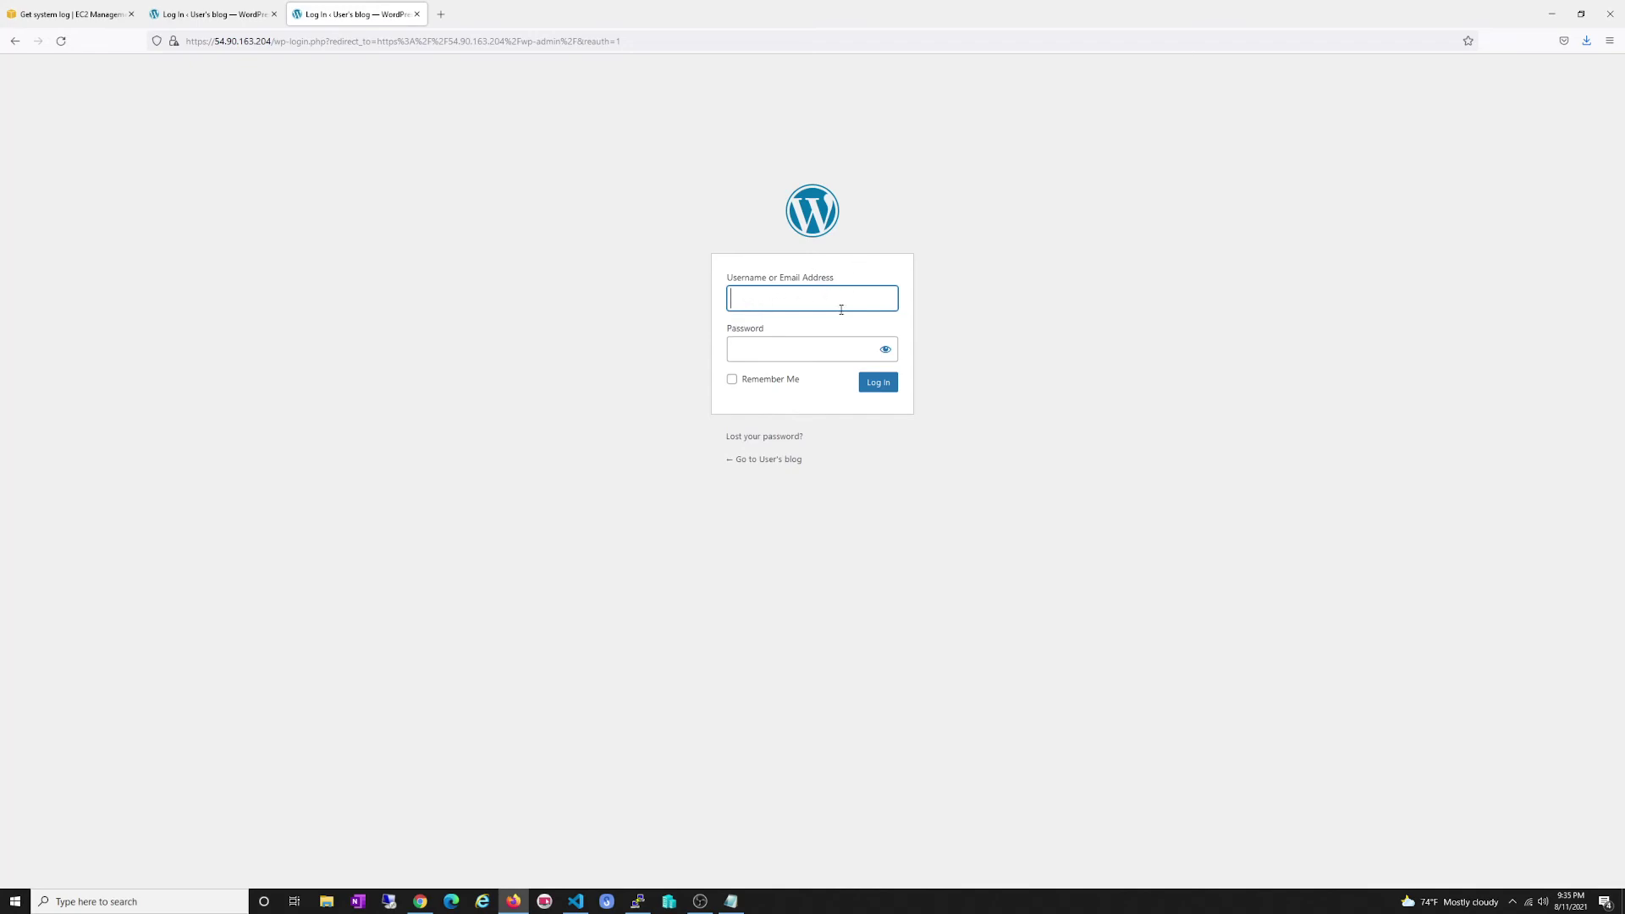
- Log in to WordPress as user with the copied application password, reveal the password field, and dismiss the browser's save-login prompt
{"action": "type", "text": "user"}
{"action": "left_click", "coordinate": [759, 349]}
{"action": "key", "text": "ctrl+v"}
{"action": "left_click", "coordinate": [886, 349]}
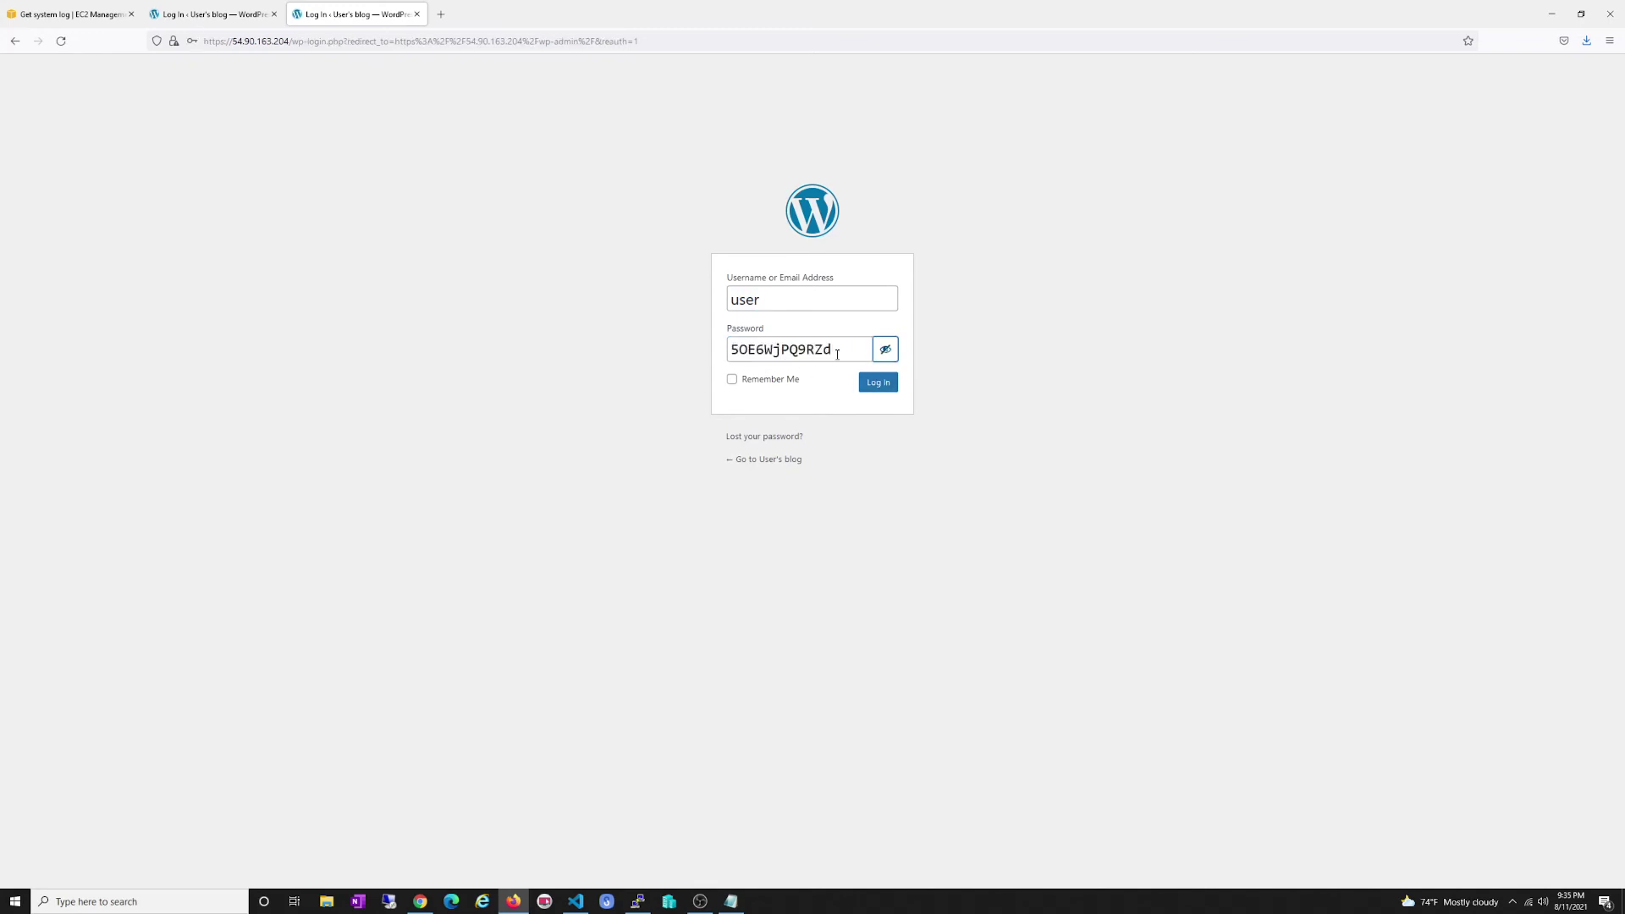
{"action": "left_click", "coordinate": [879, 383]}
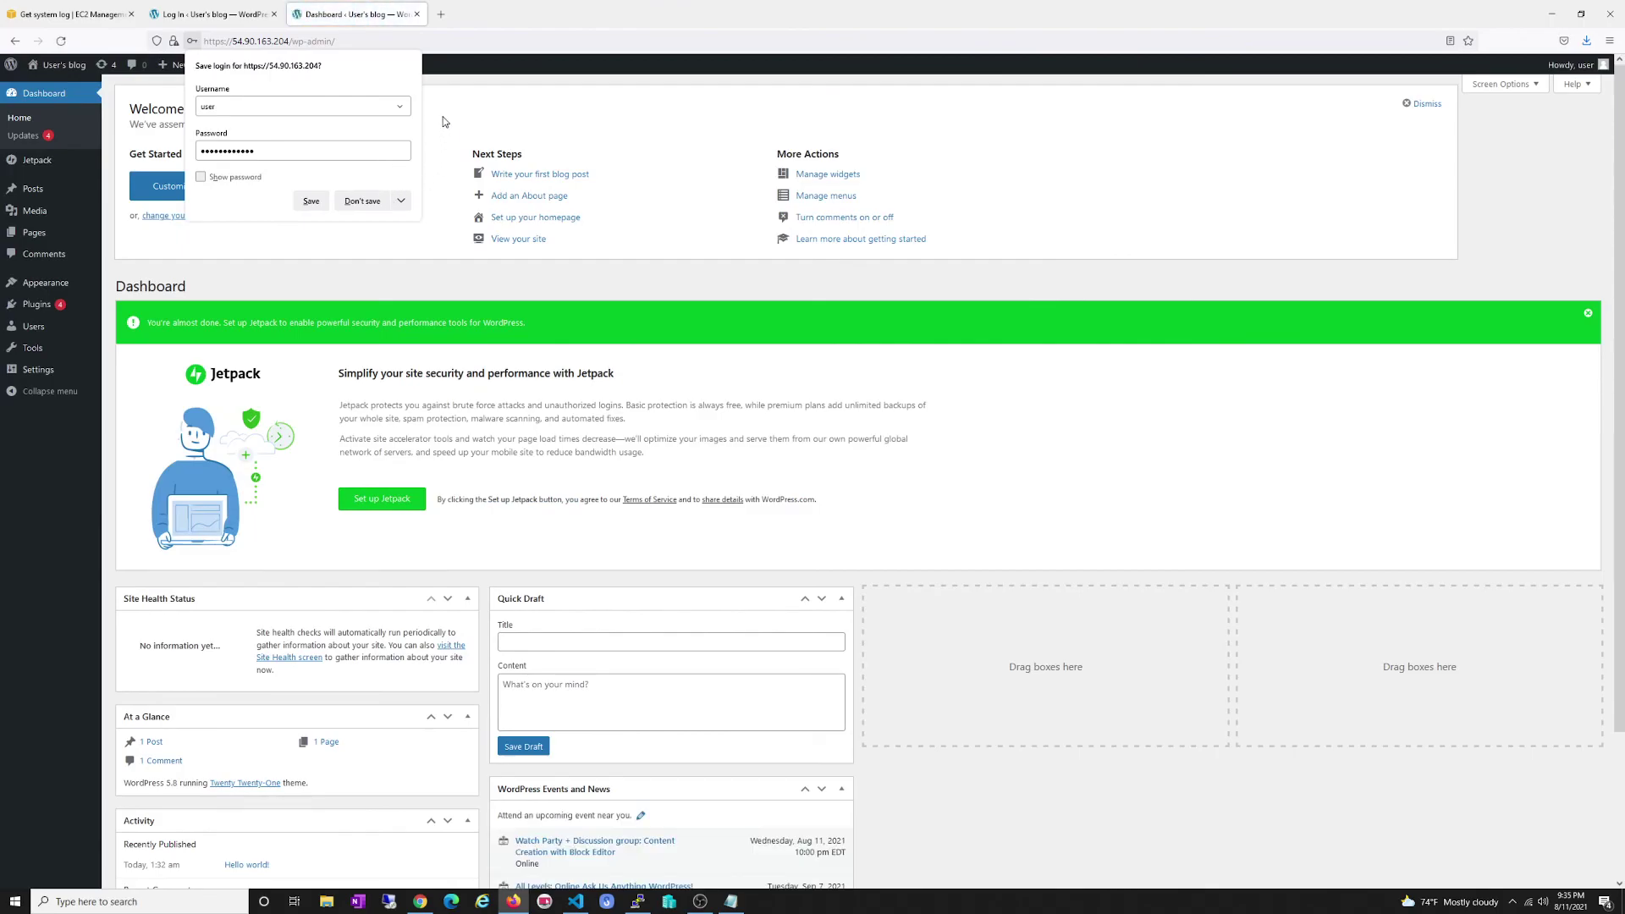
{"action": "left_click", "coordinate": [445, 121]}
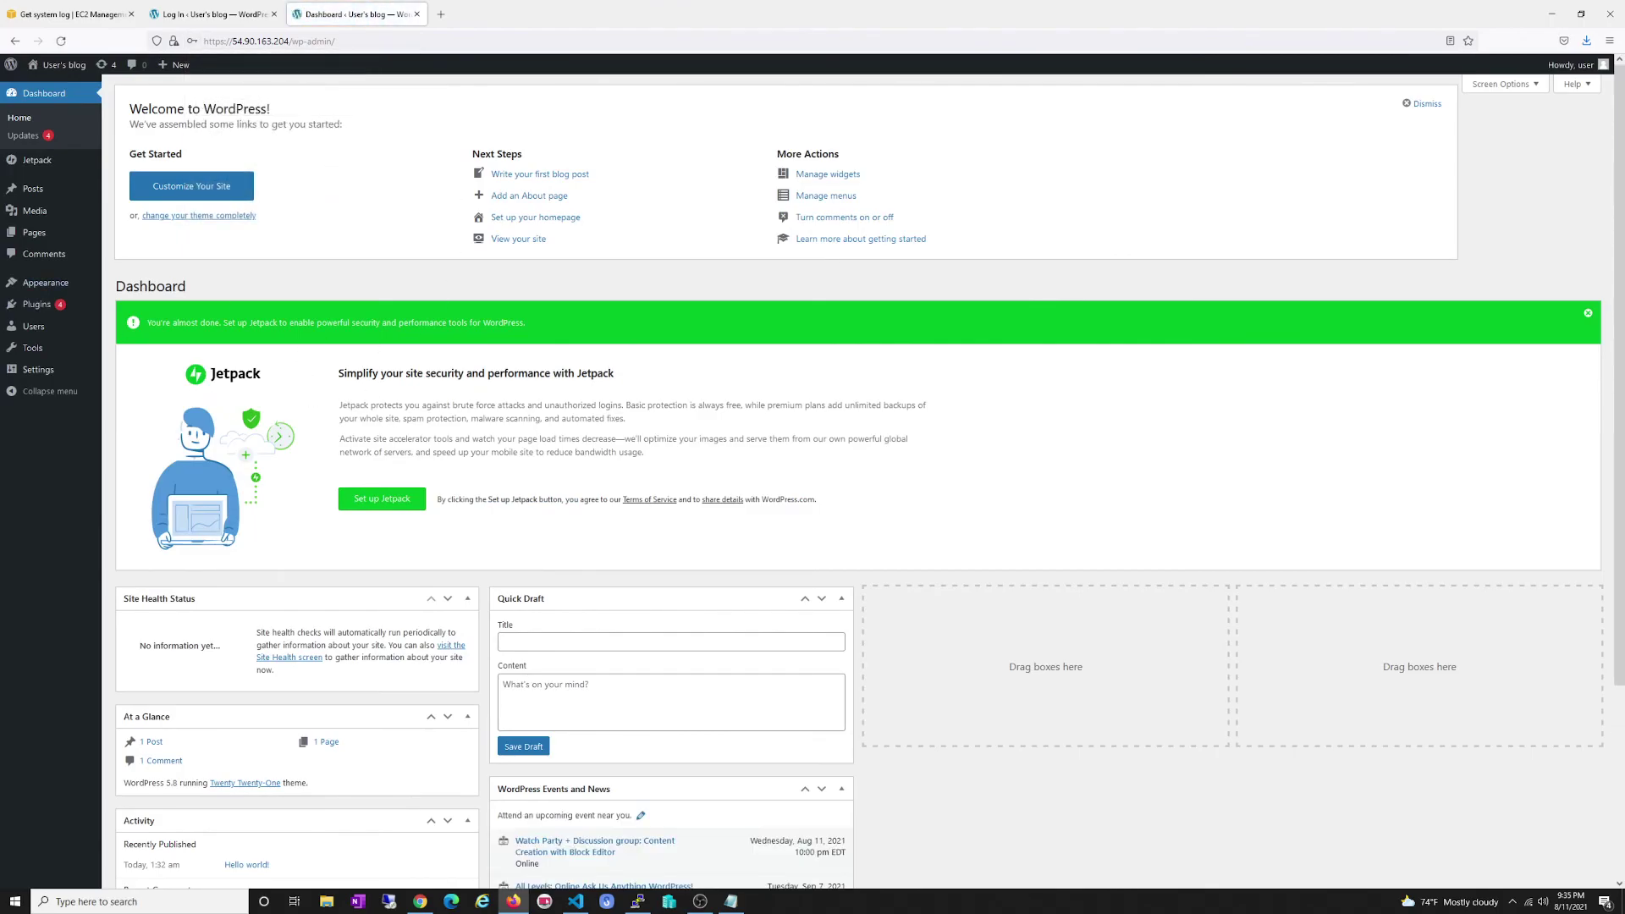
- View the SSH terminal session of the Bitnami instance over the dashboard and minimize its window
{"action": "left_click_drag", "start_coordinate": [235, 296], "coordinate": [506, 275]}
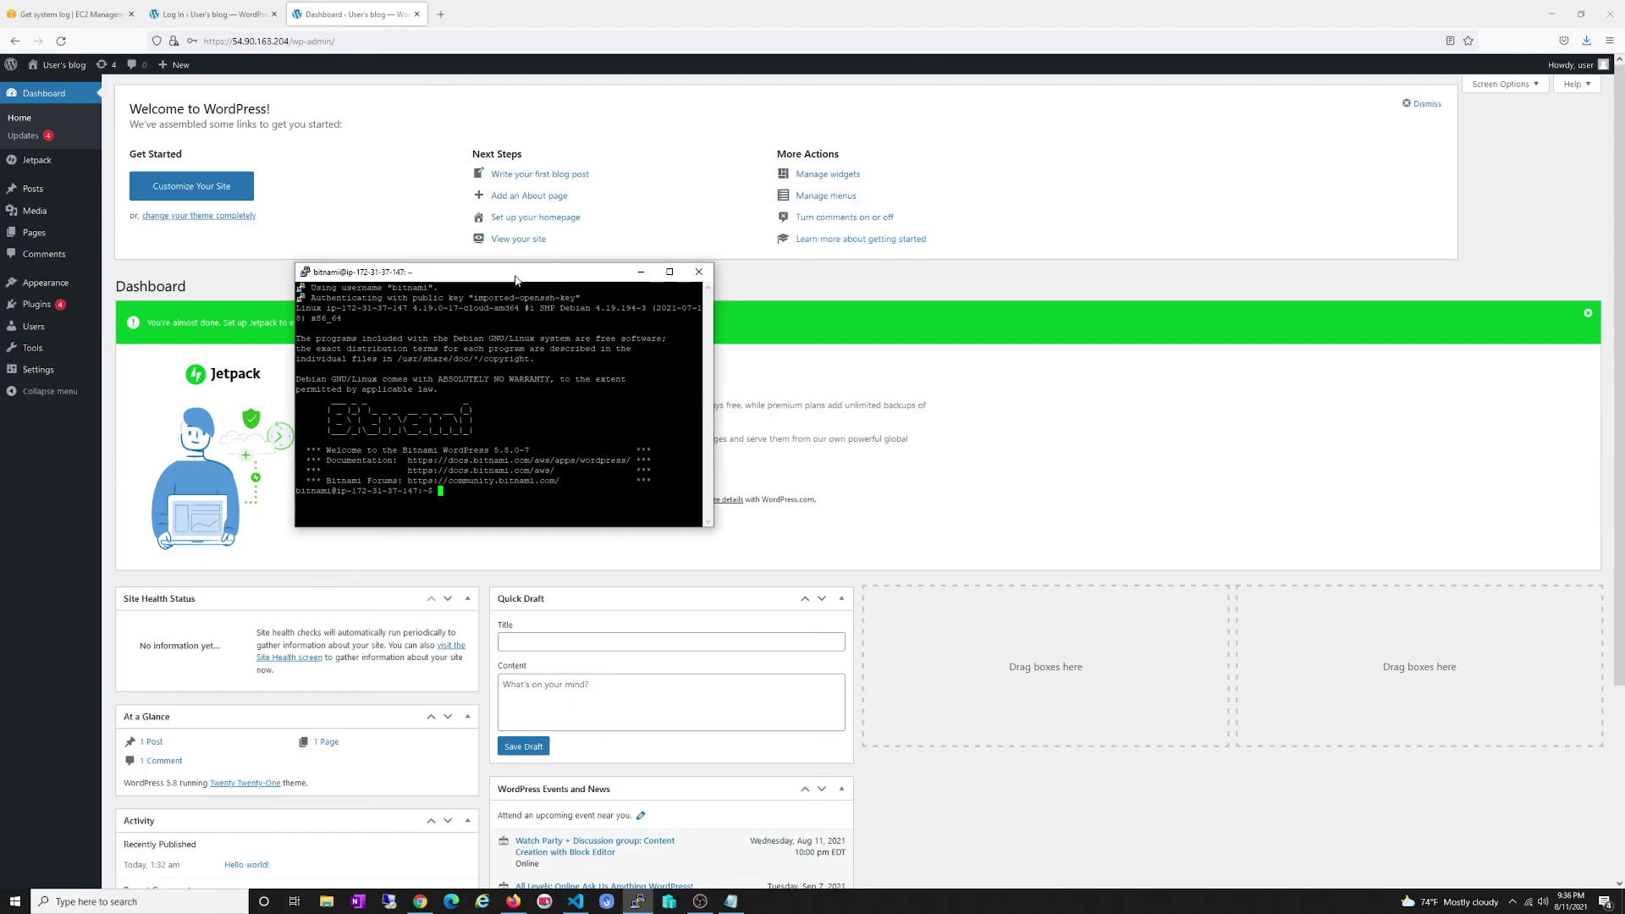
{"action": "left_click", "coordinate": [641, 271]}
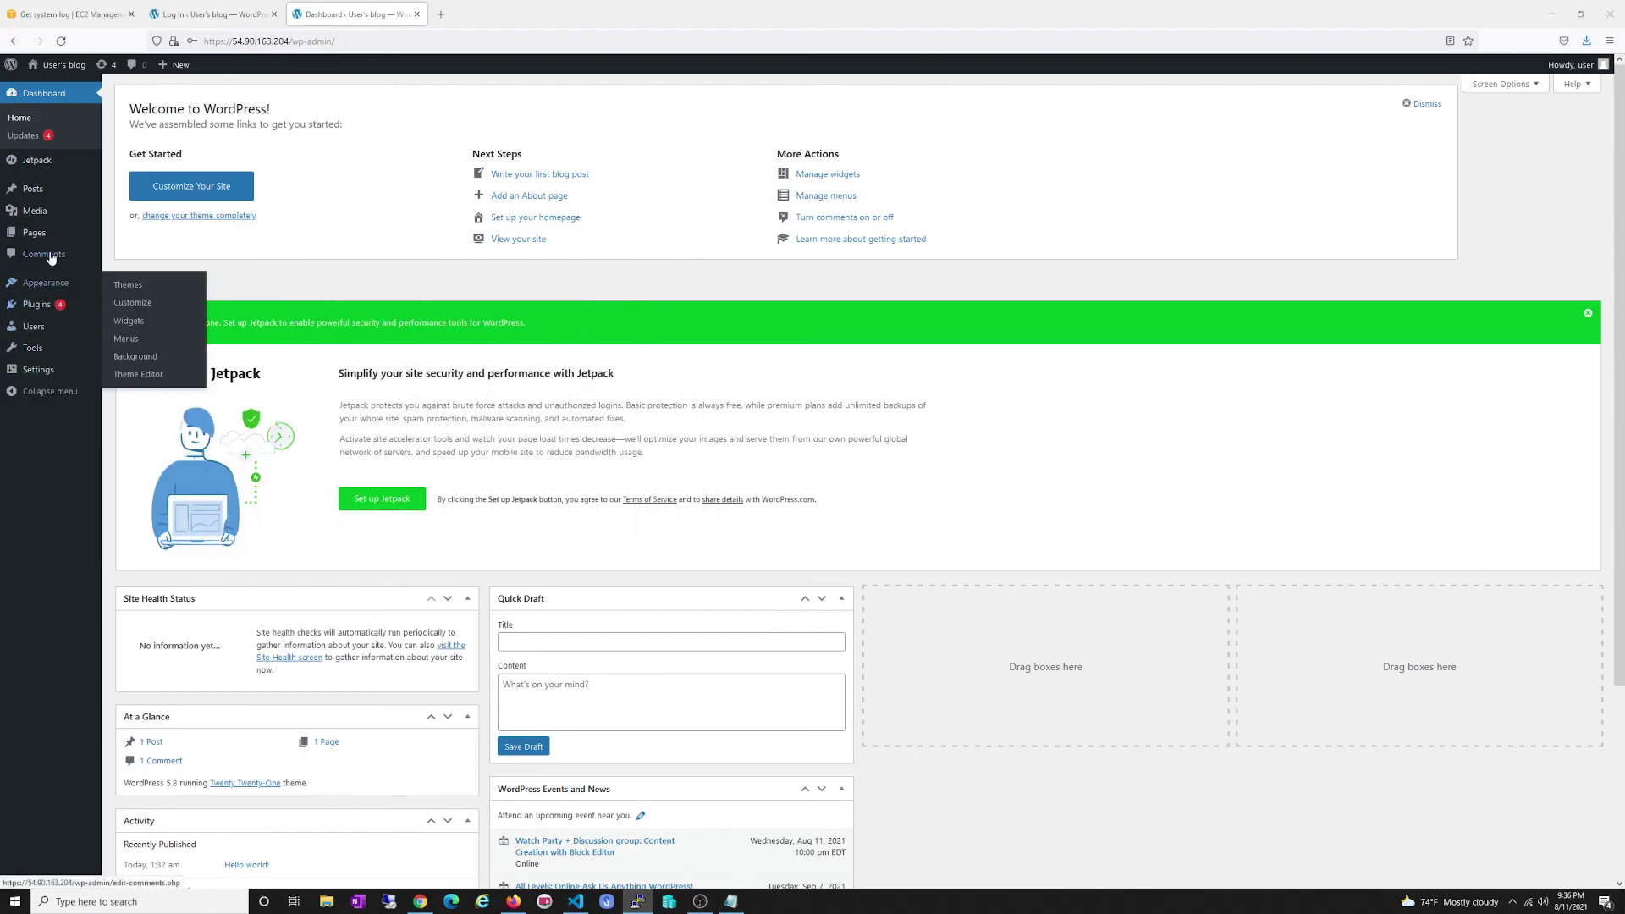